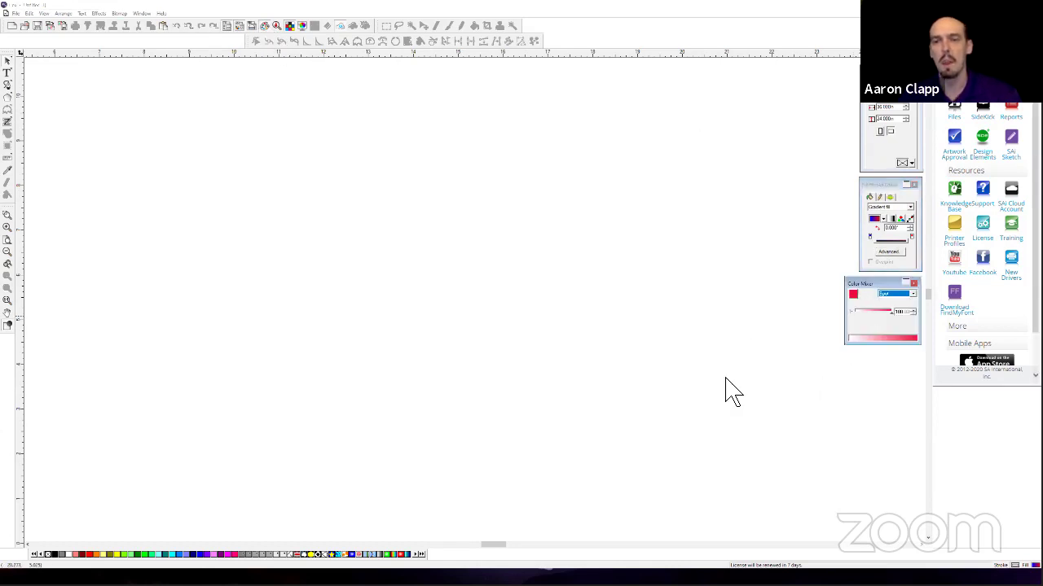
click(910, 294)
click(901, 294)
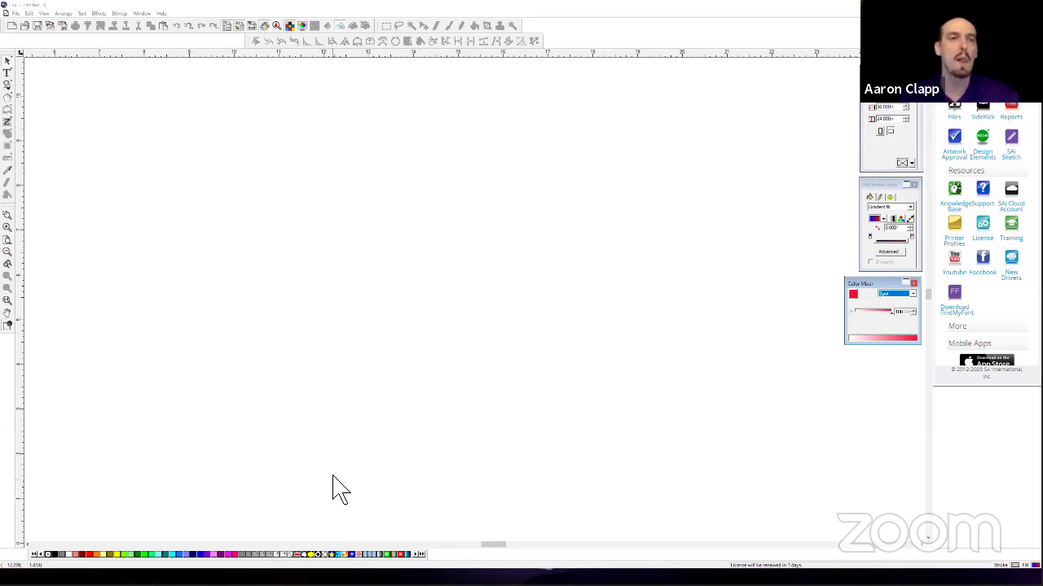
click(44, 14)
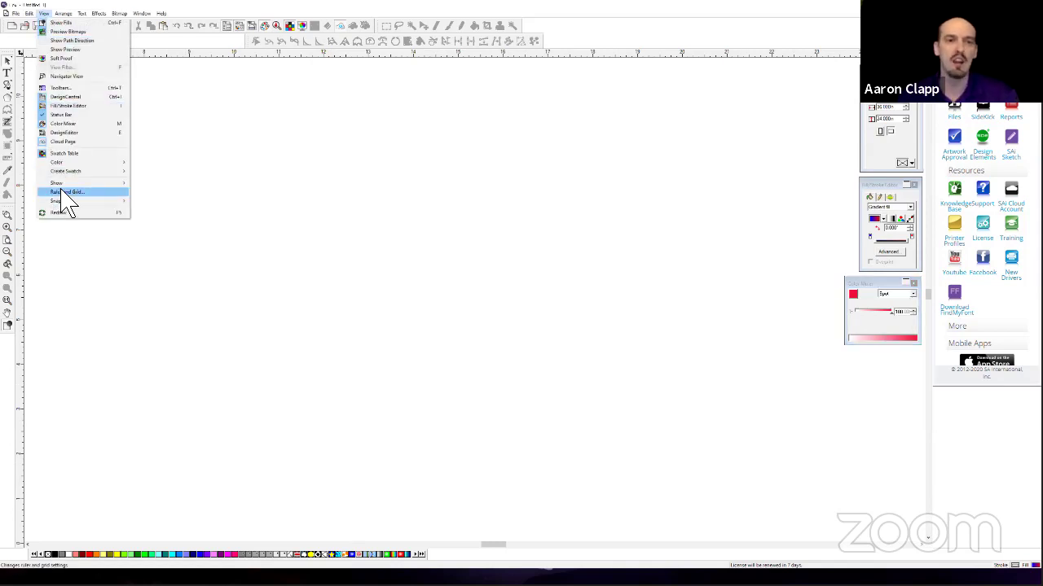
mouse_move(66, 187)
mouse_move(70, 164)
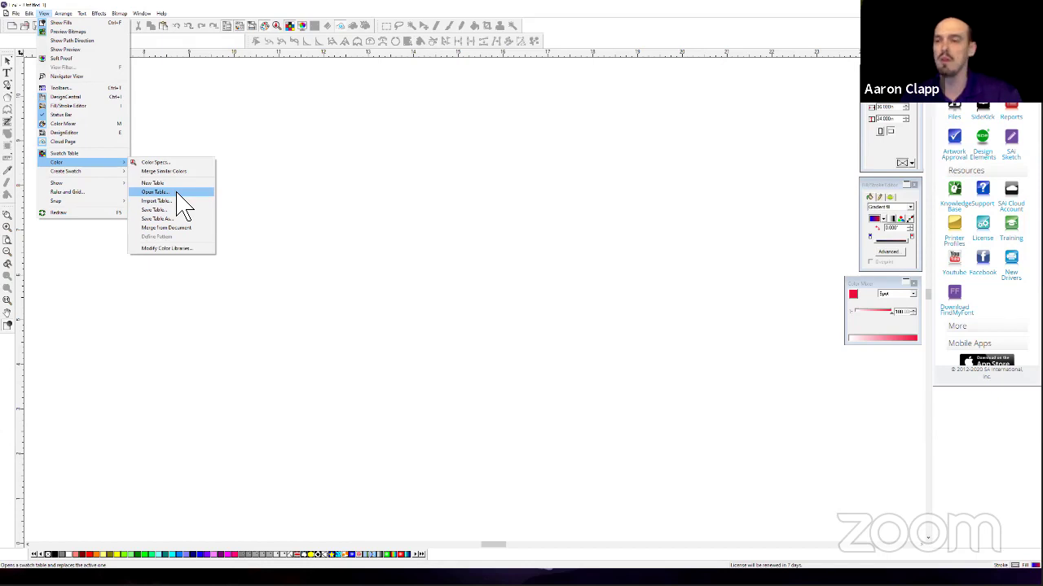
click(275, 221)
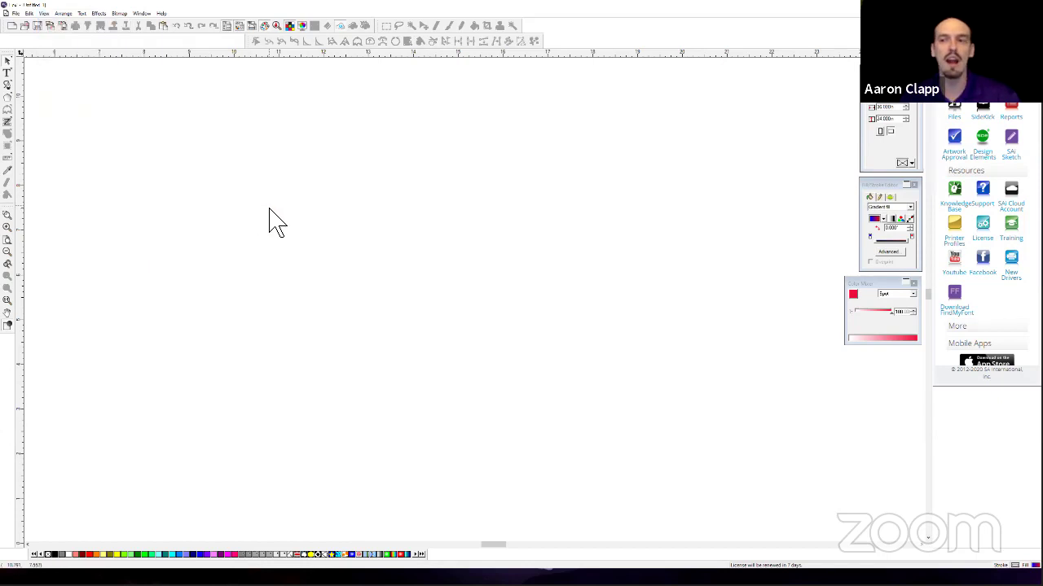
Open the cmyk.swt swatch table from the Swatch\Table folder and close it again.
right_click(308, 556)
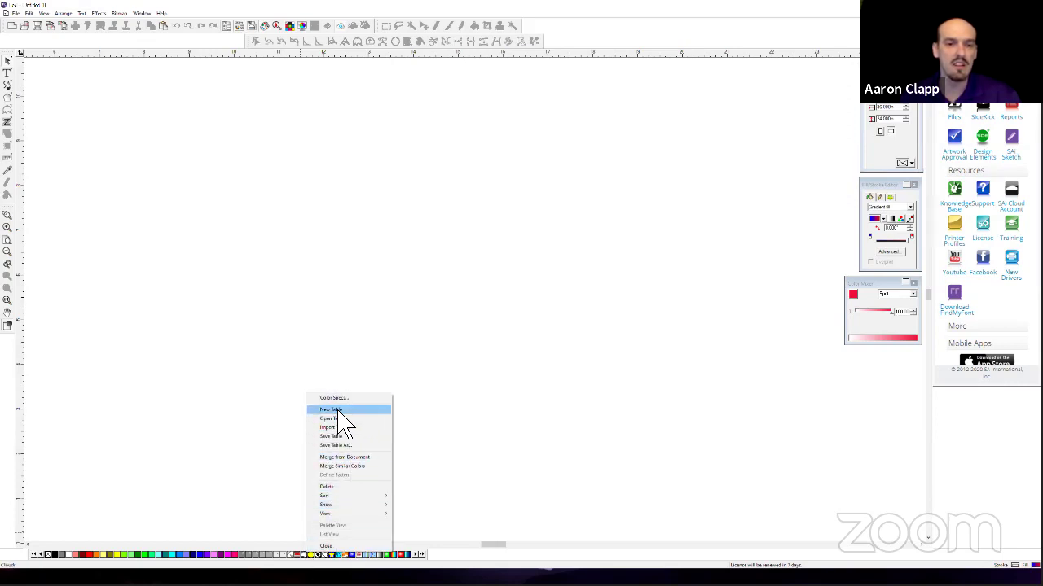
right_click(278, 556)
right_click(279, 556)
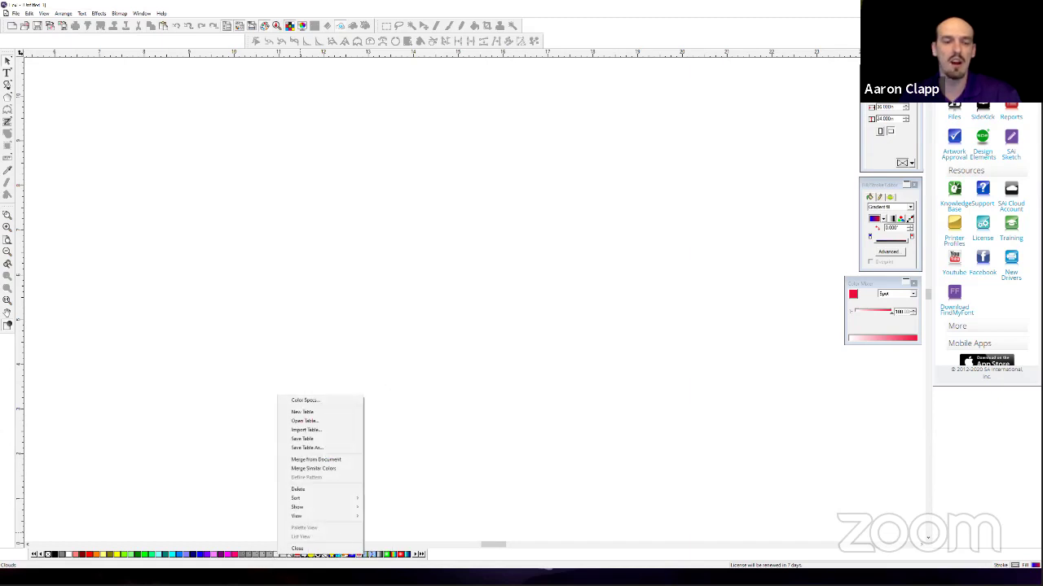
click(314, 421)
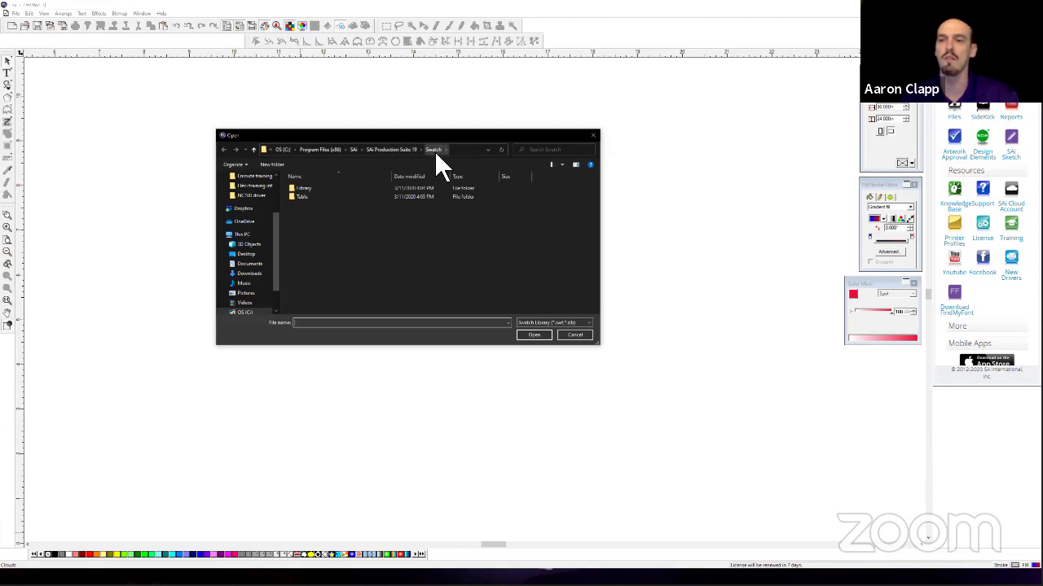
double_click(309, 199)
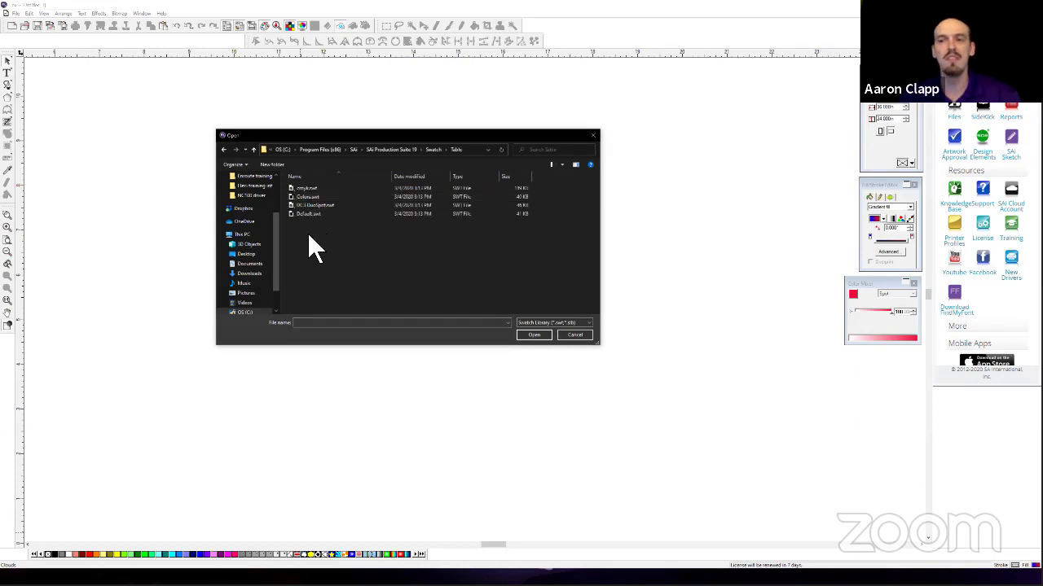
click(314, 216)
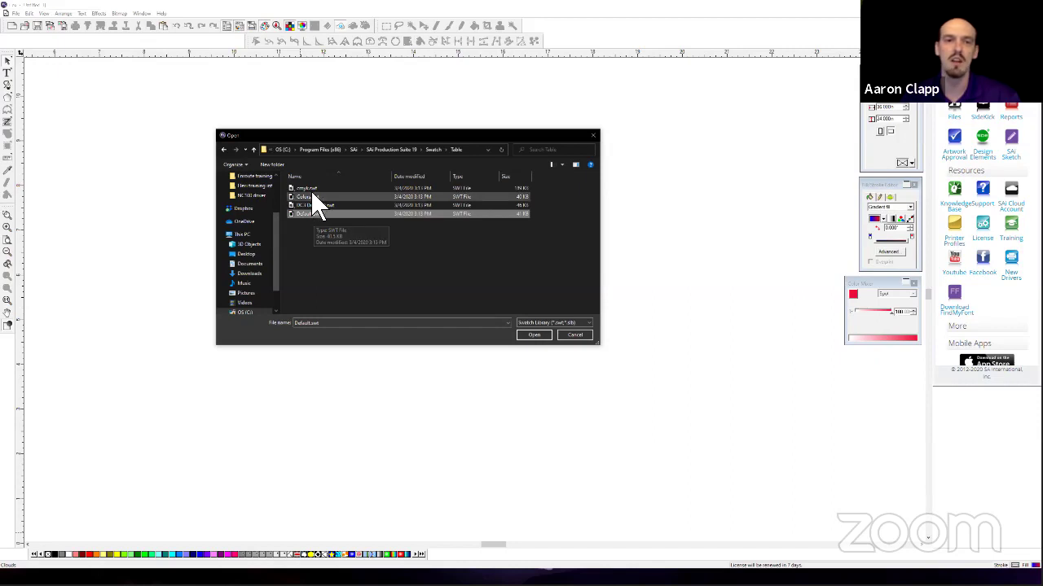
click(310, 189)
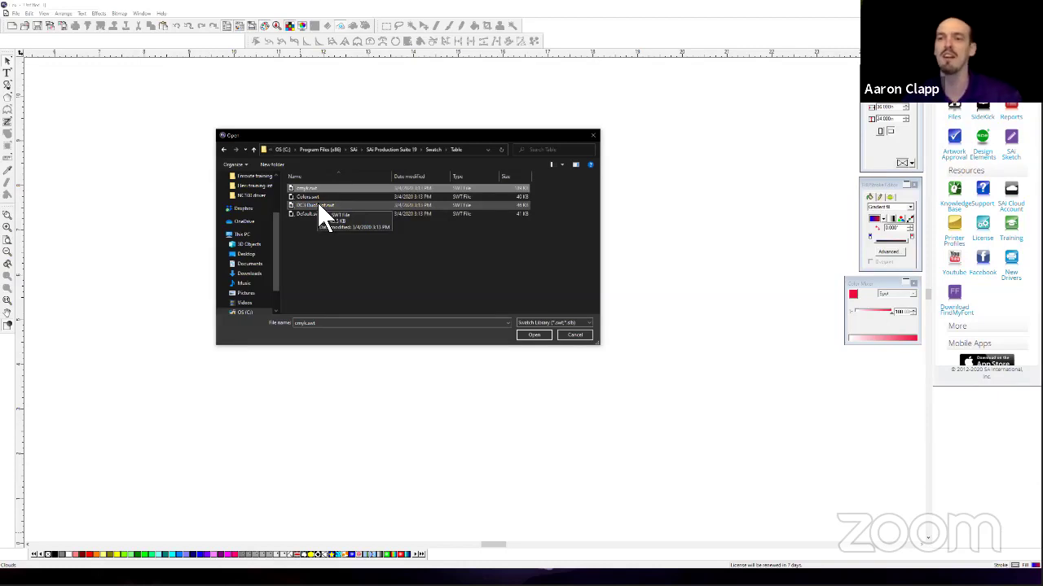
click(536, 336)
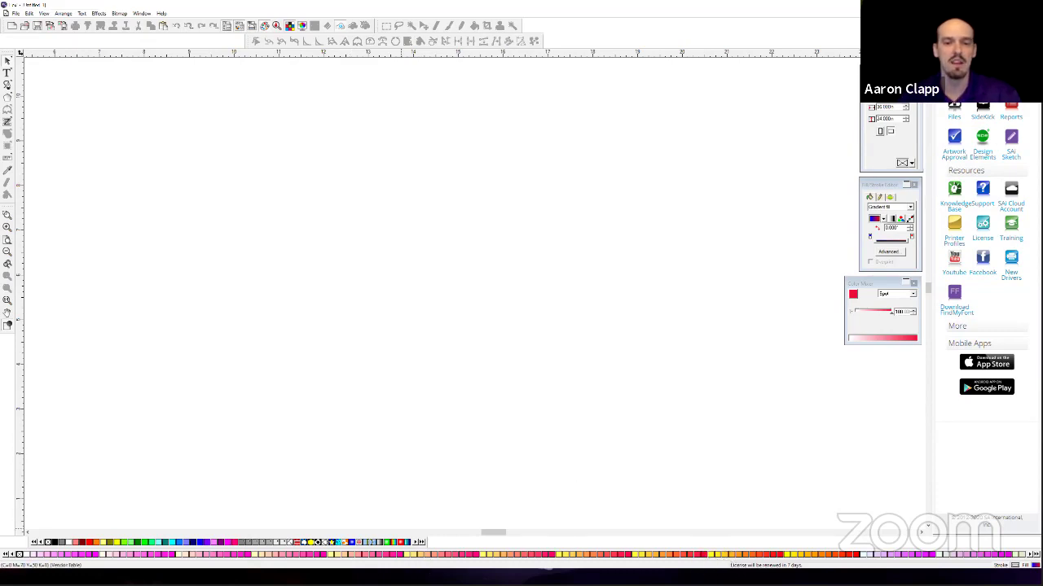
right_click(454, 554)
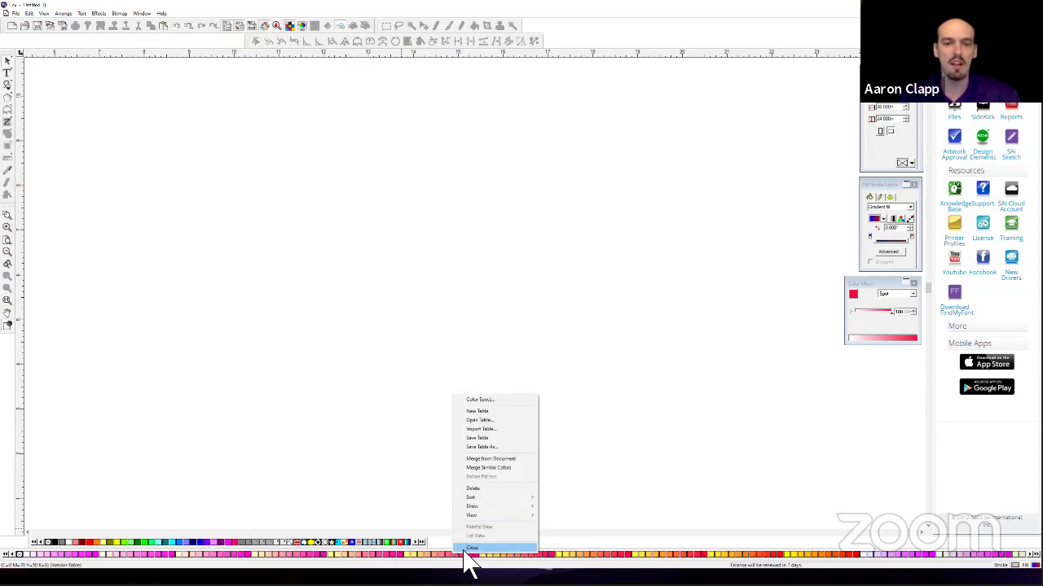
click(468, 548)
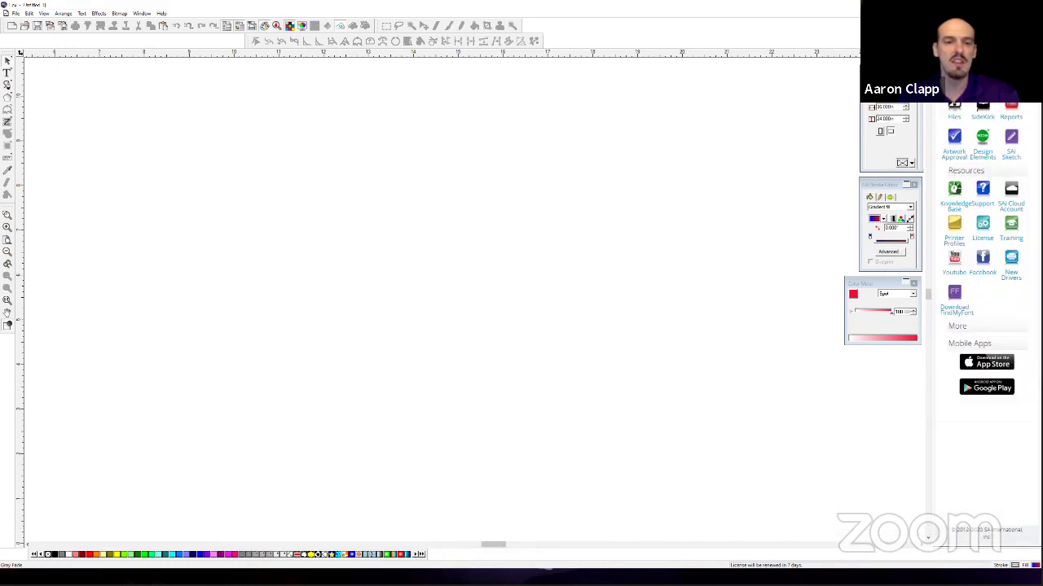
Open the PANTONE+ Solid Coated-V3.slb swatch library from the Pantone folder of the Swatch\Library directory.
right_click(335, 555)
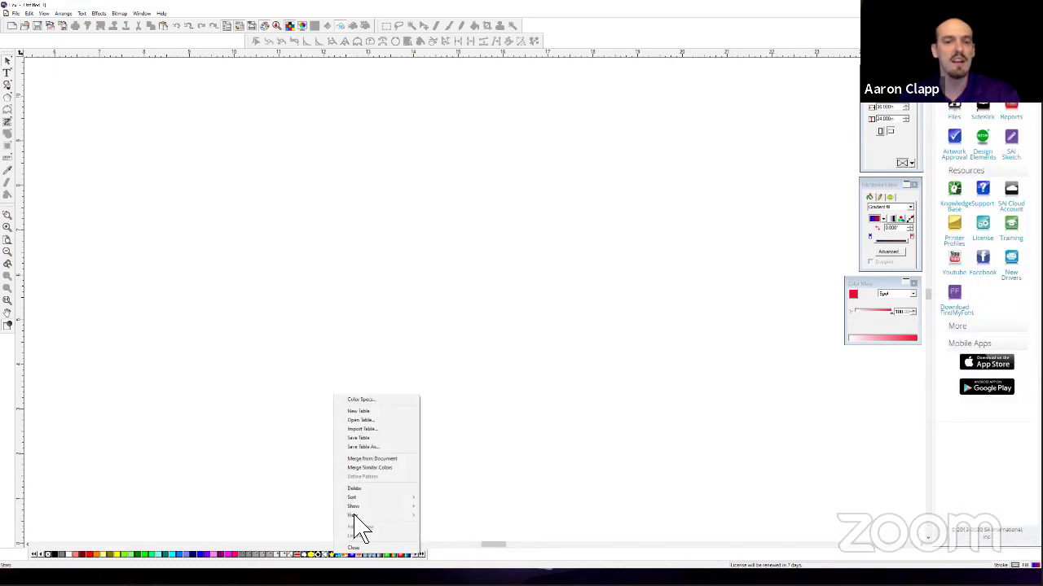
click(360, 421)
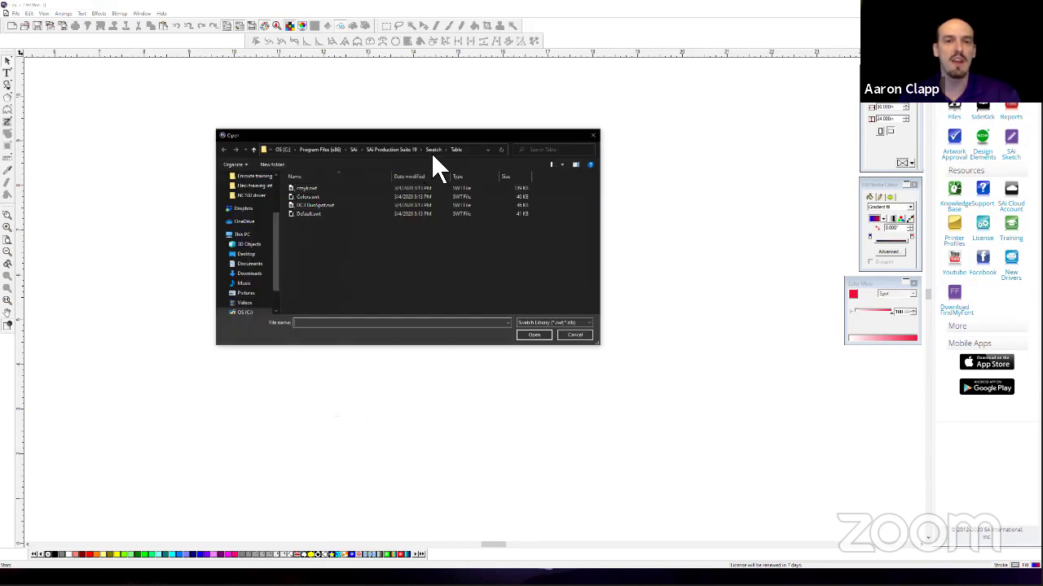
click(433, 150)
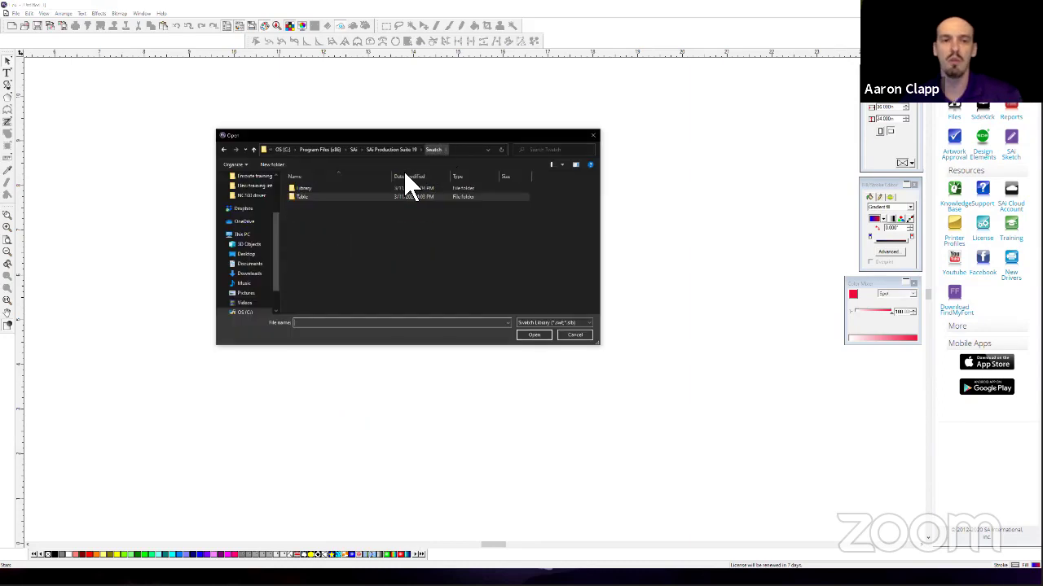
double_click(304, 190)
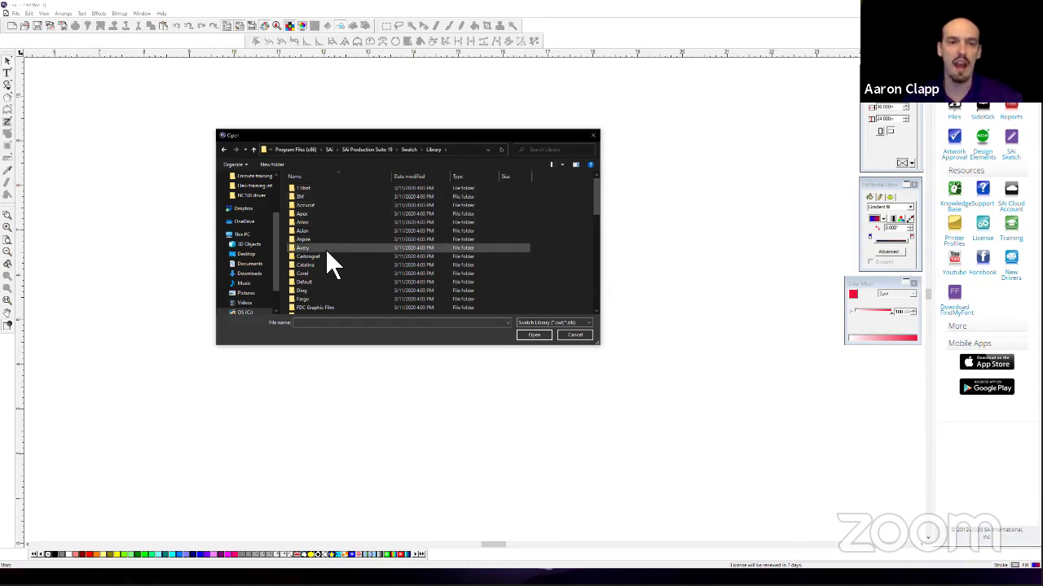
scroll(340, 285, down, 1)
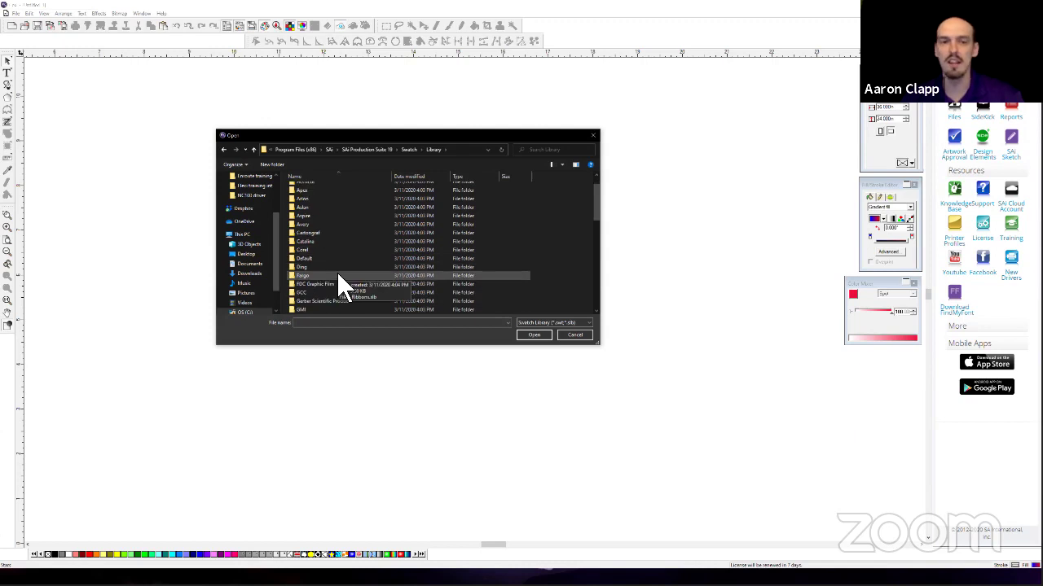
scroll(338, 281, down, 2)
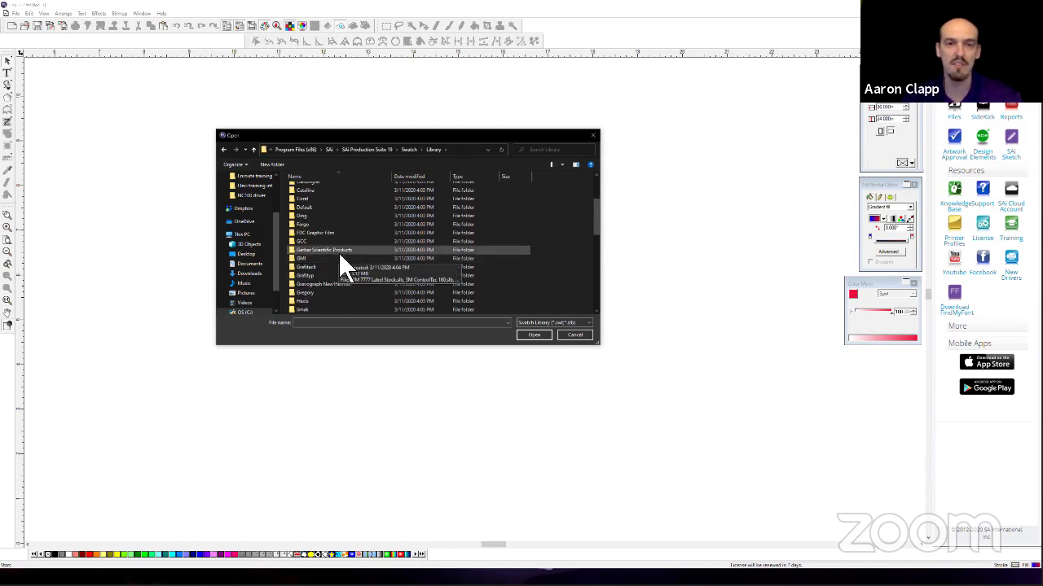
scroll(340, 261, down, 6)
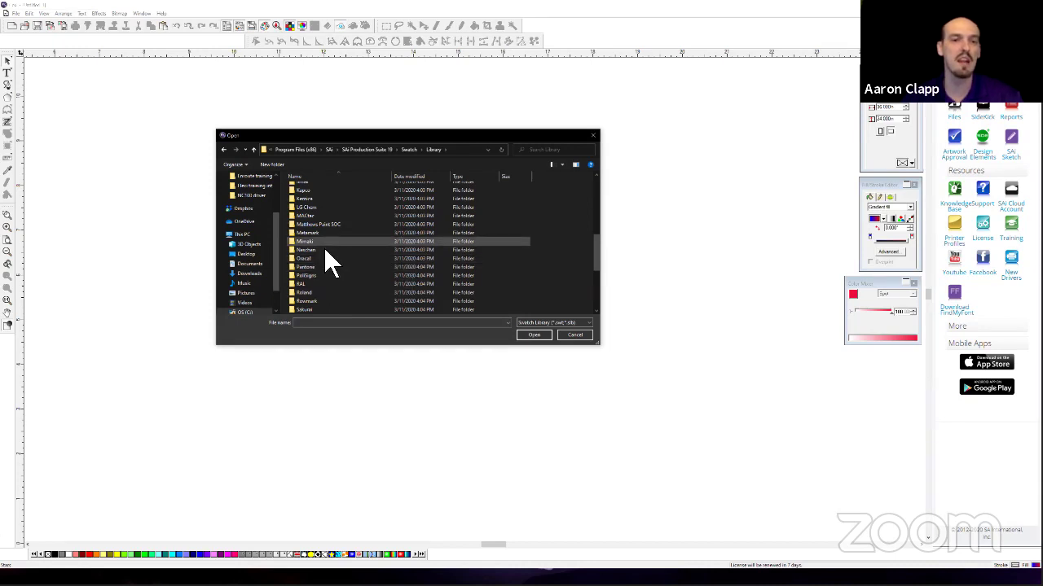
scroll(327, 259, down, 2)
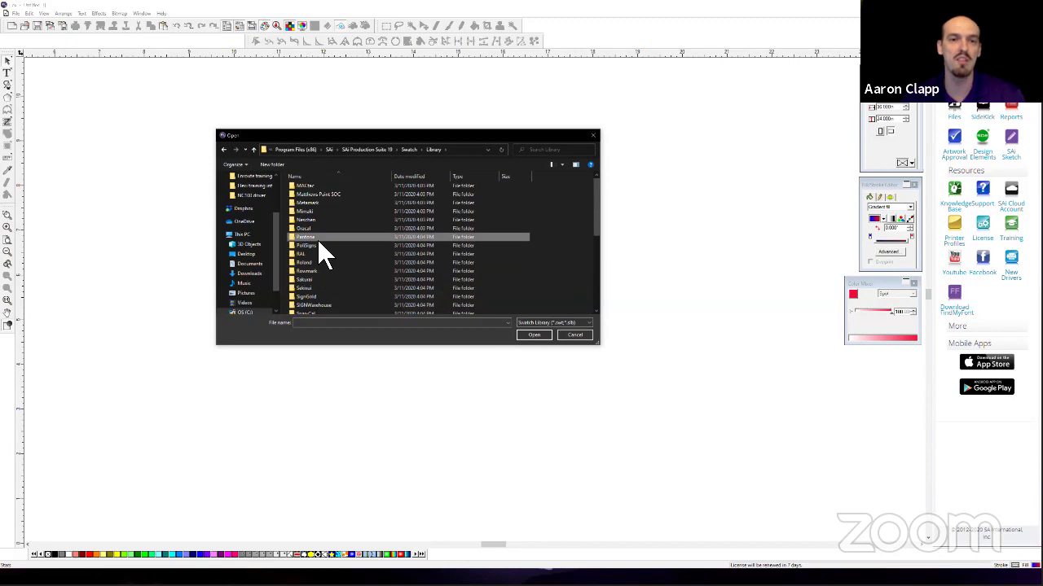
double_click(317, 239)
scroll(355, 232, down, 3)
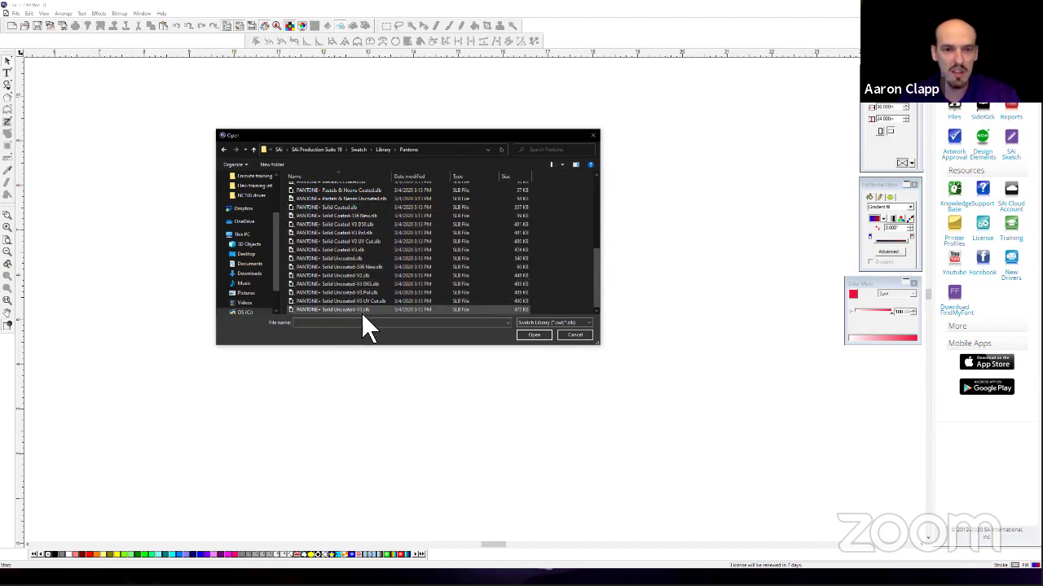
click(355, 250)
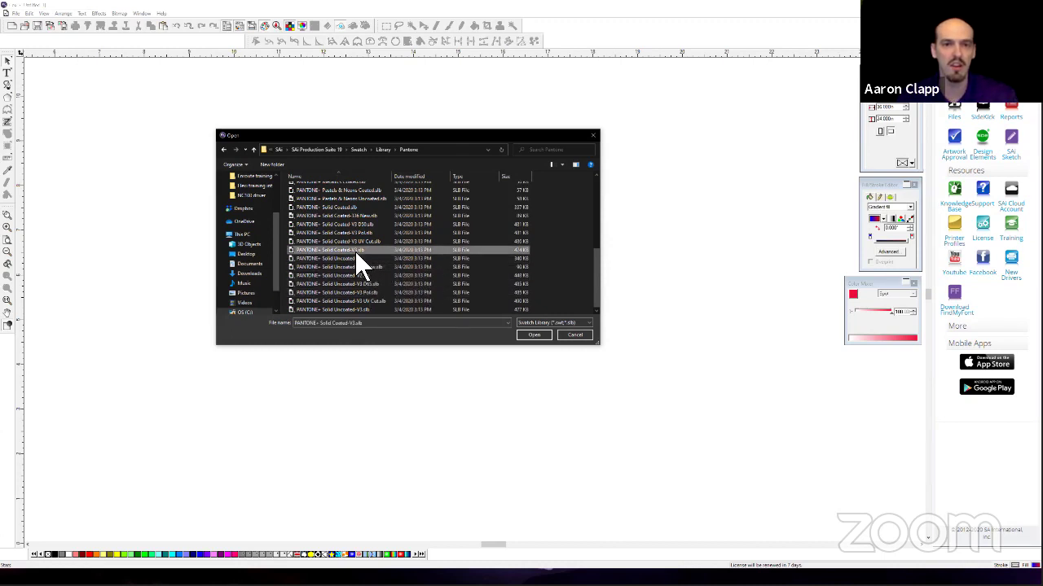
click(541, 336)
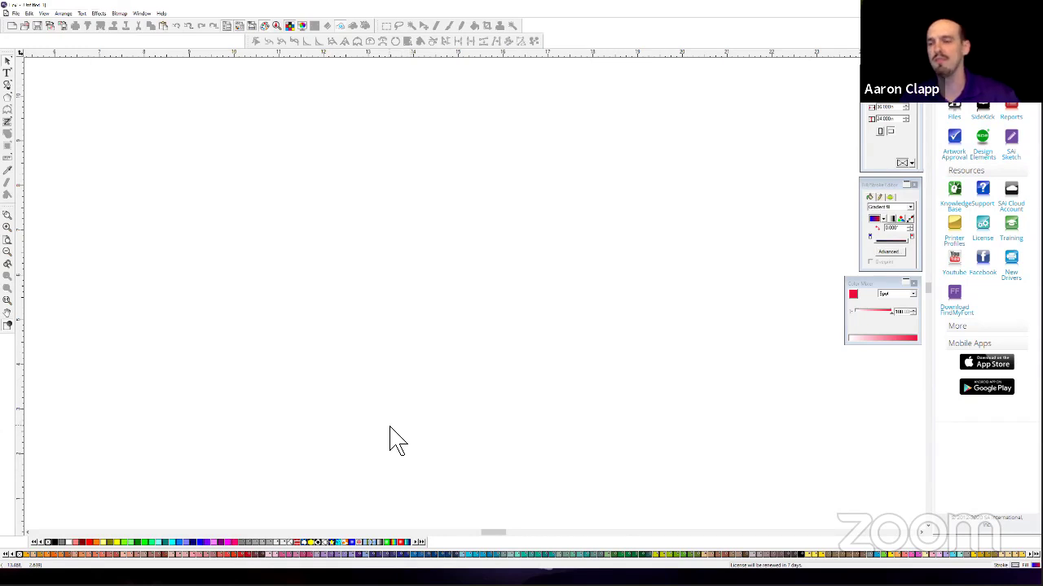
Hide the swatch tables and the cloud page.
click(292, 32)
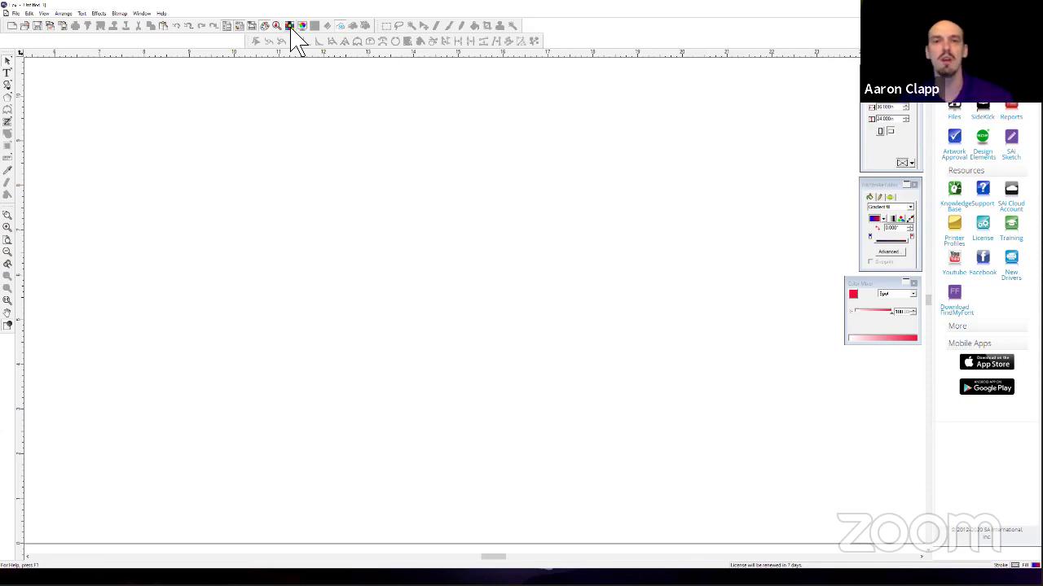
click(342, 31)
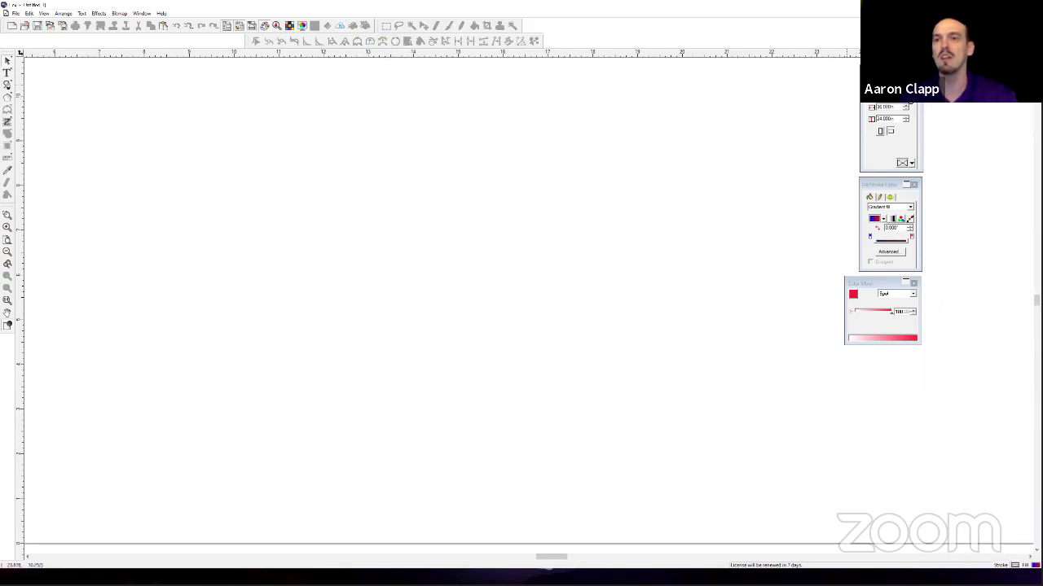
Rearrange the DesignCentral, Fill/Stroke Editor and Color Mixer palettes side by side along the workspace's upper edge.
drag(888, 94, 992, 90)
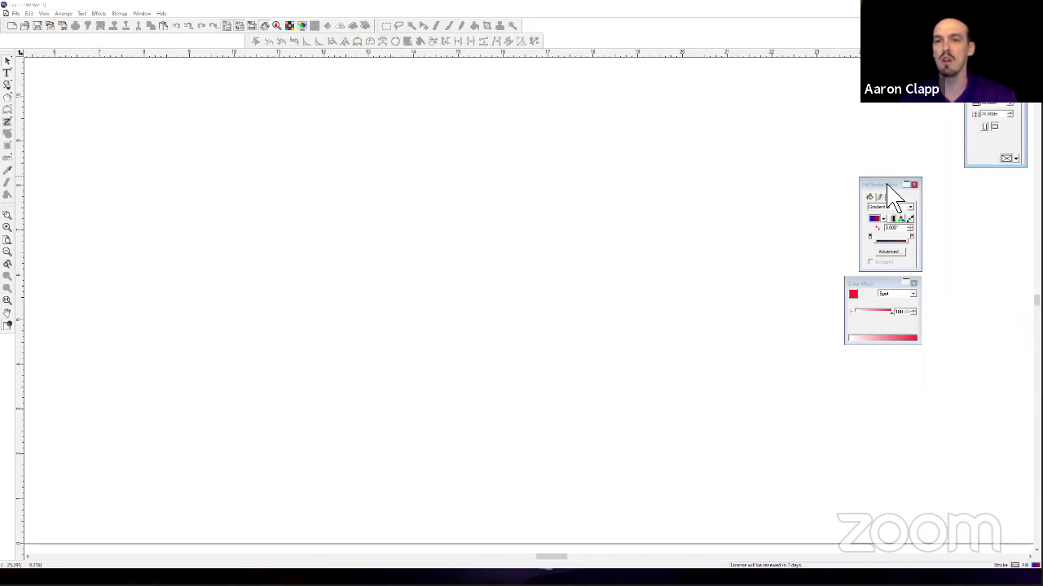
drag(892, 196, 997, 191)
click(894, 294)
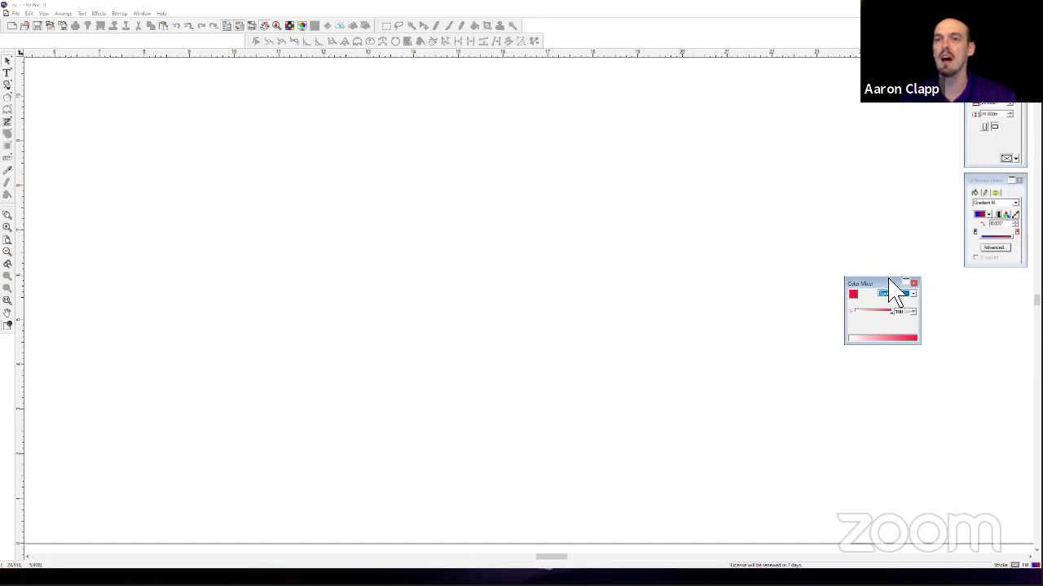
drag(891, 282, 931, 68)
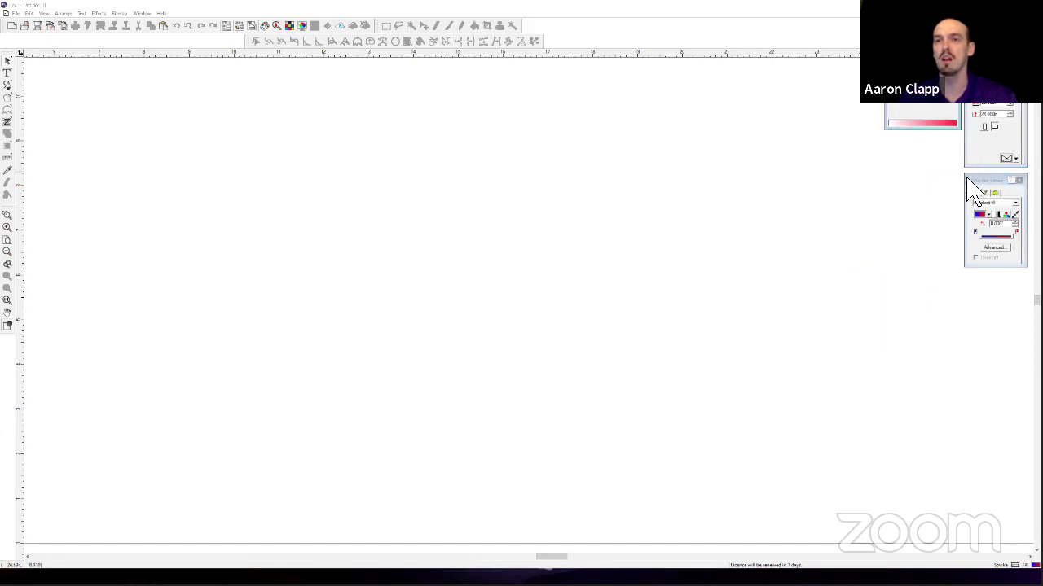
drag(969, 181, 824, 69)
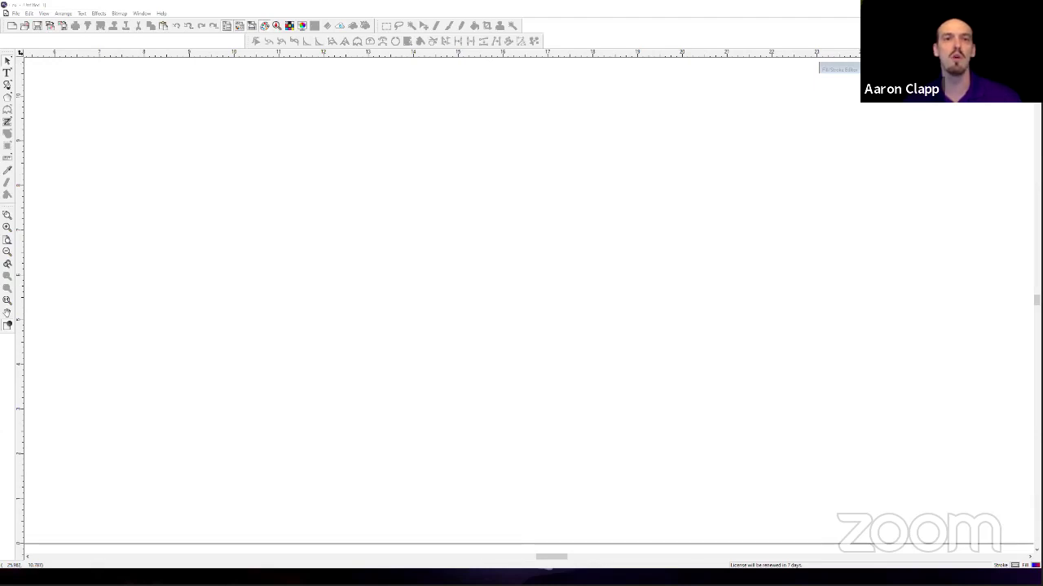
Show the swatch tables again and expand the collapsed palettes.
click(292, 25)
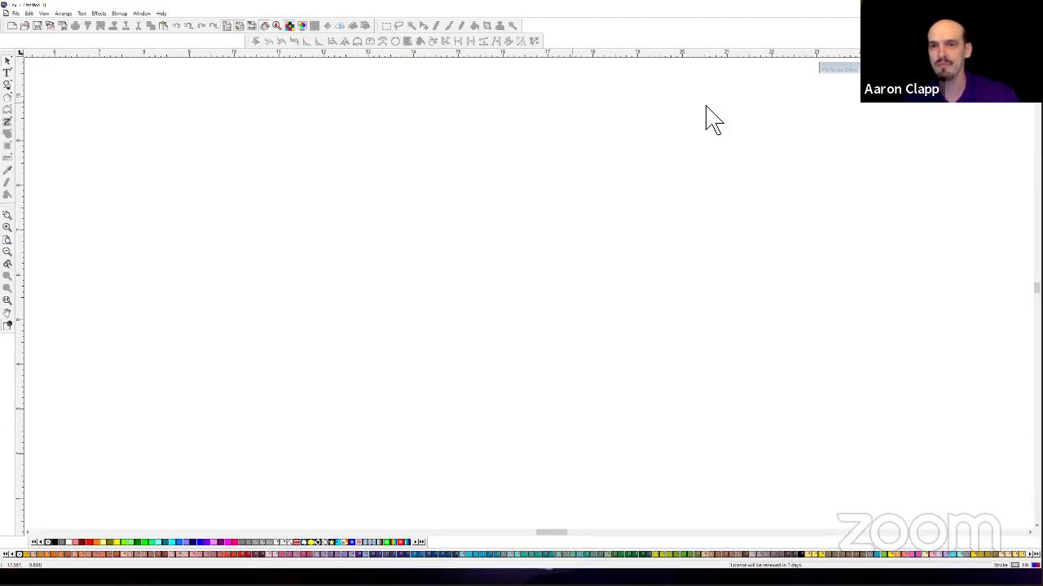
click(843, 70)
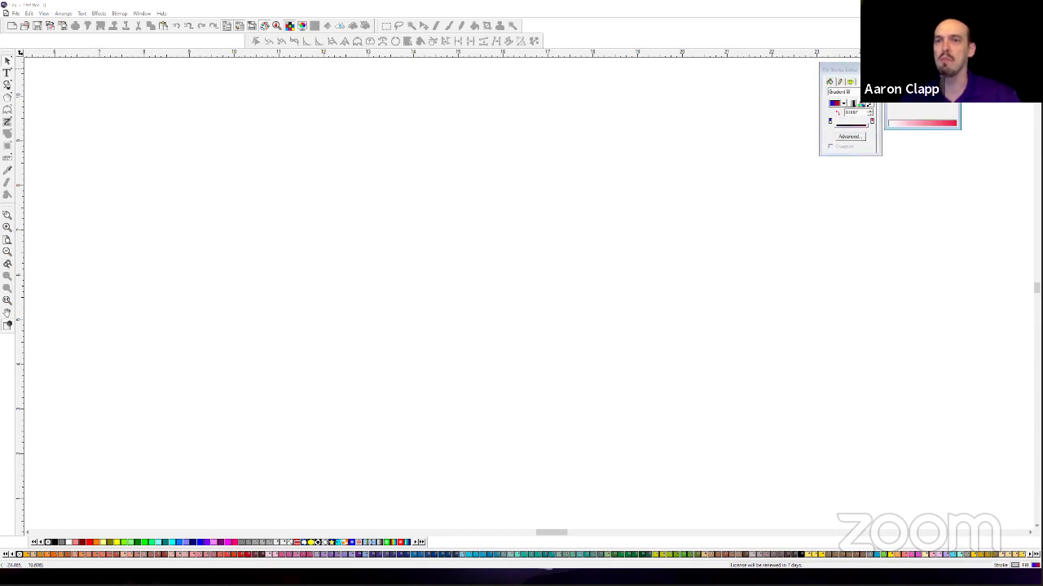
click(973, 99)
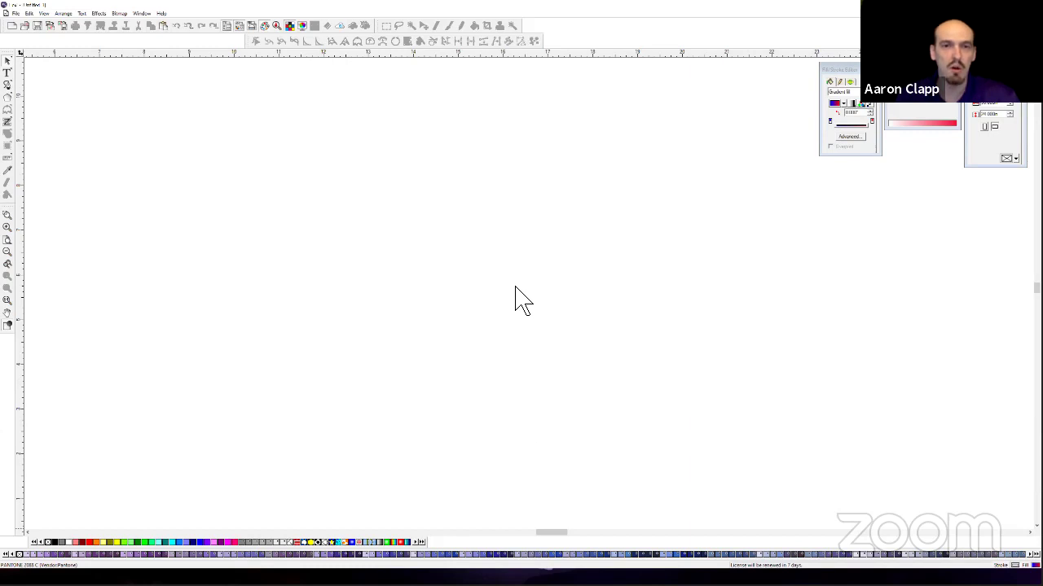
Undock the PANTONE+ Solid Coated V3 swatch table into a floating window and widen it.
drag(521, 299, 524, 301)
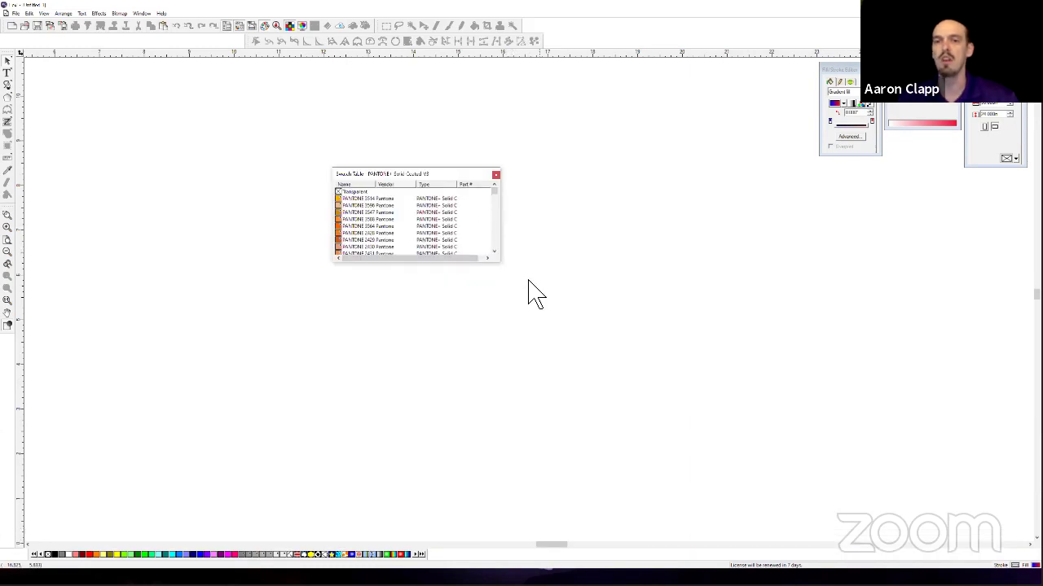
drag(502, 272, 737, 418)
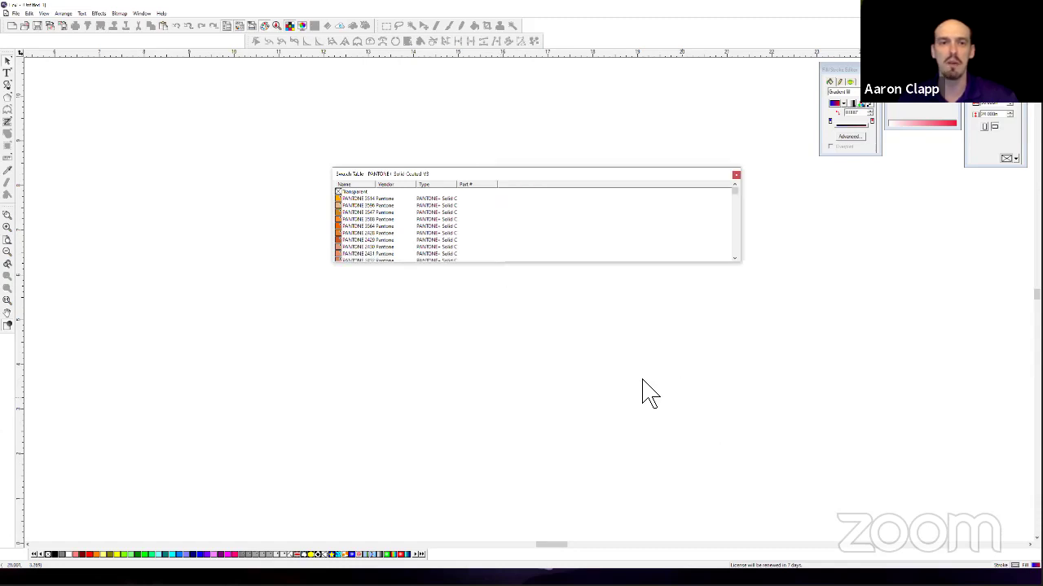
Lengthen the floating PANTONE+ Solid Coated V3 swatch table and move it closer to the workspace's upper edge.
drag(689, 265, 691, 493)
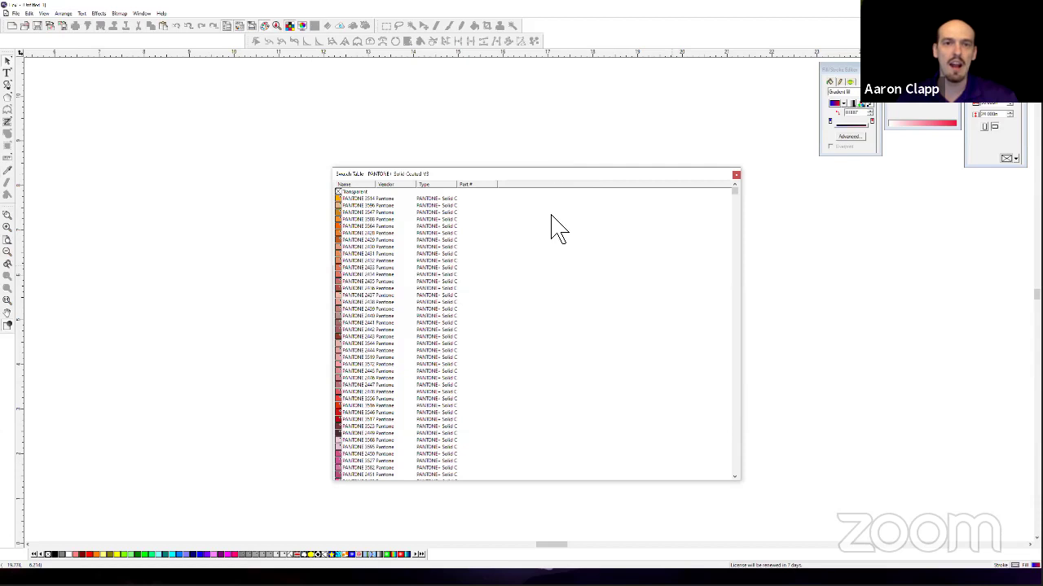
drag(459, 173, 416, 143)
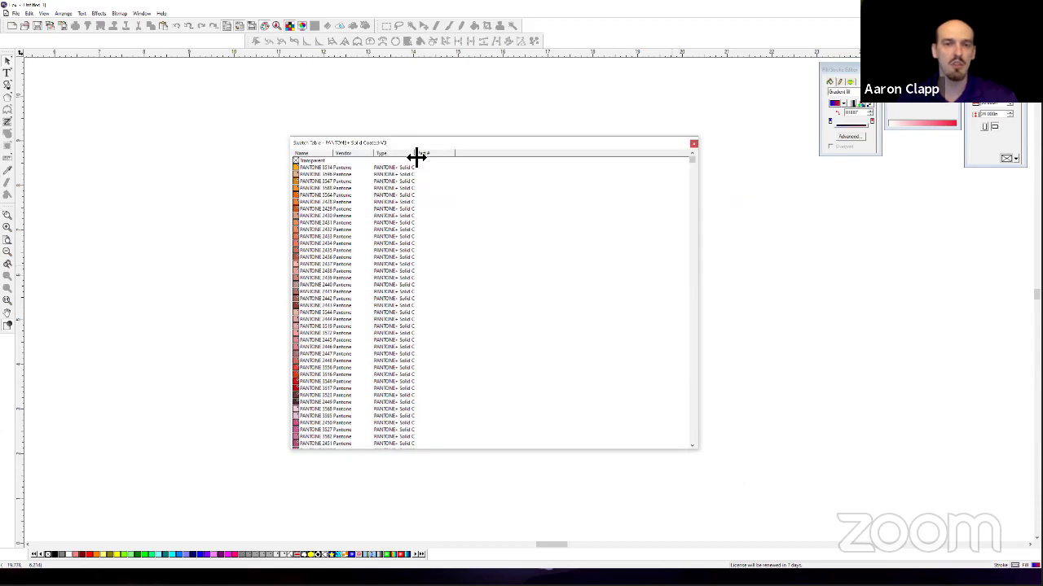
click(328, 155)
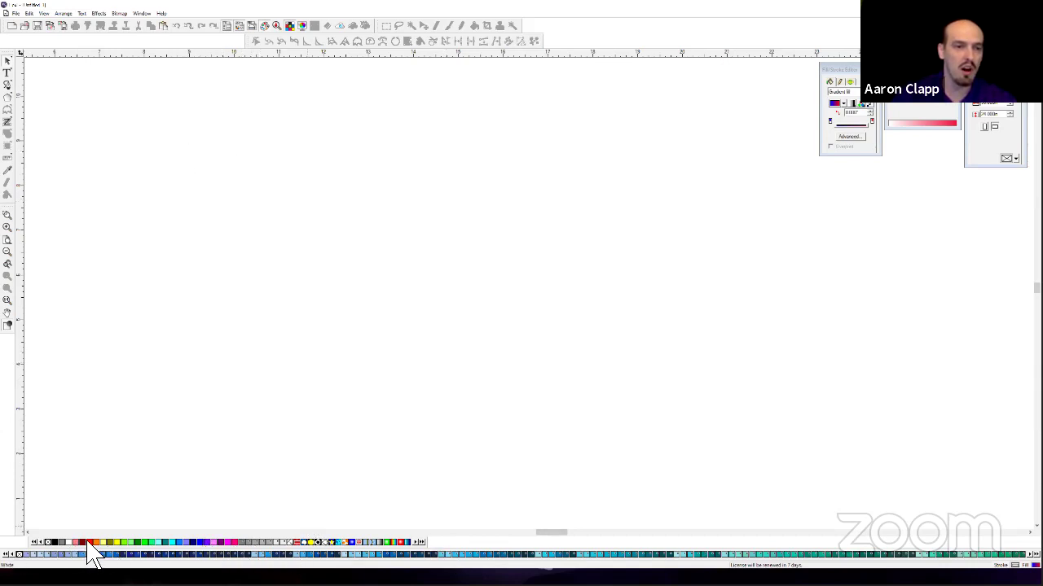
View the color specs of the Fuchsia swatch in the default swatch table and close them without changes.
right_click(236, 544)
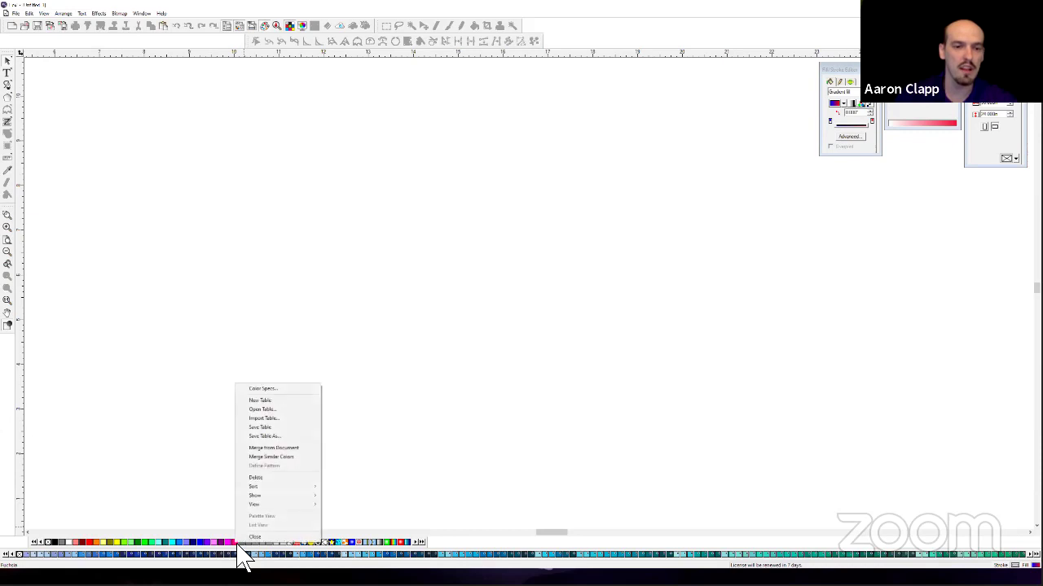
click(276, 390)
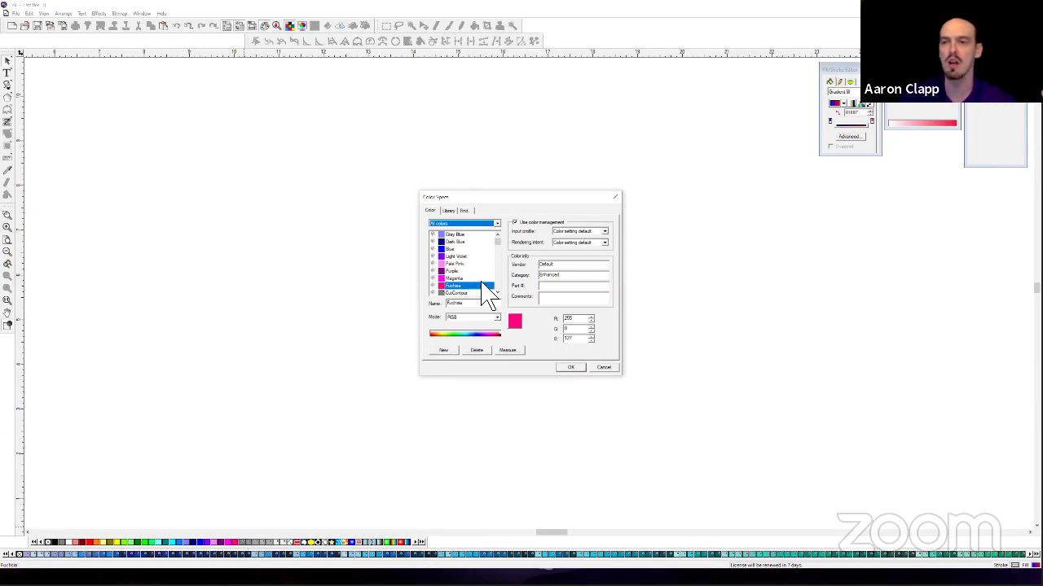
click(616, 198)
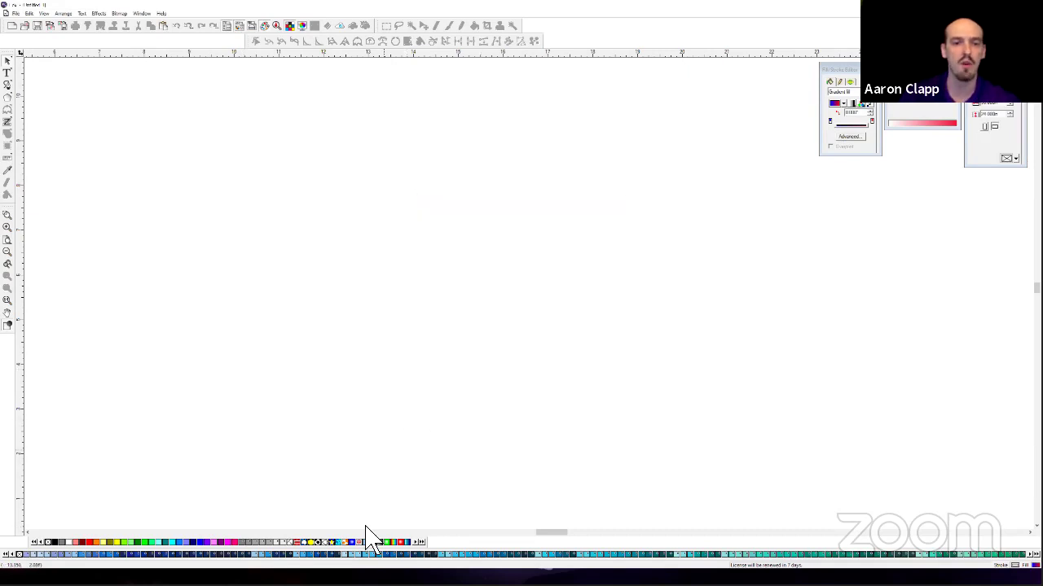
View the advanced settings of the Bricks pattern swatch and the Crome Wheel gradient swatch, closing each without changes.
right_click(299, 551)
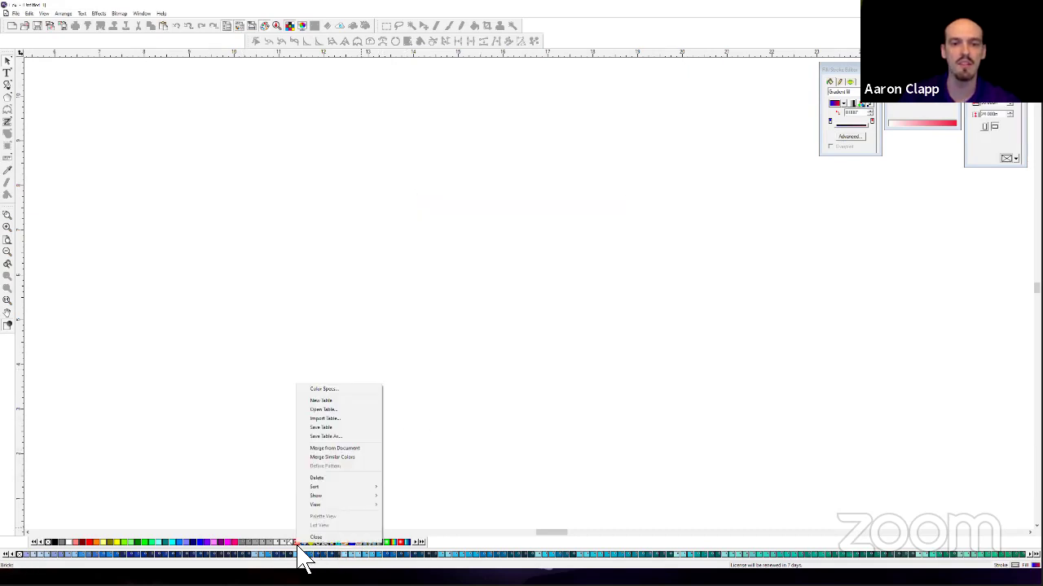
click(321, 400)
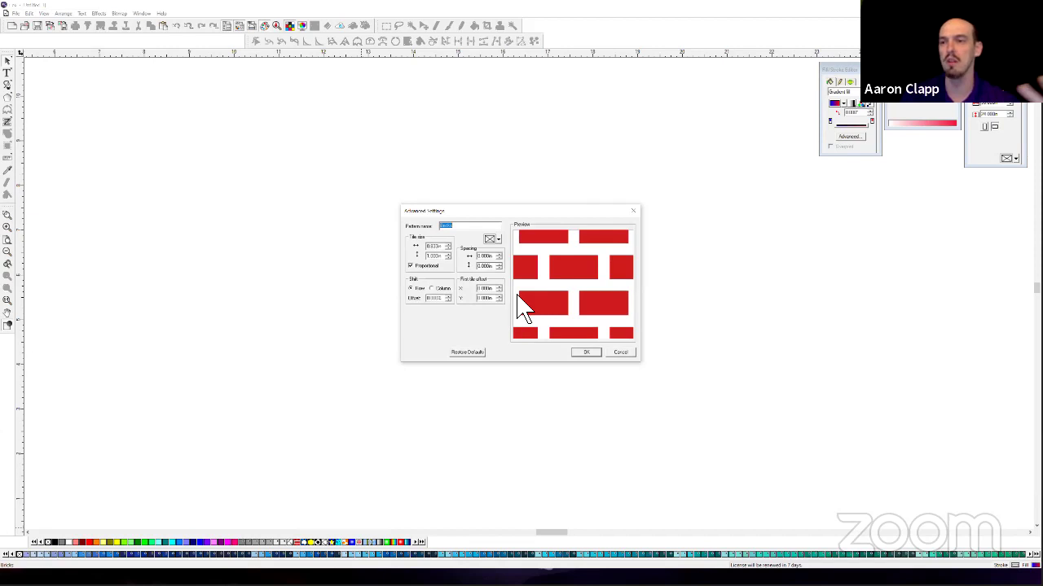
click(632, 212)
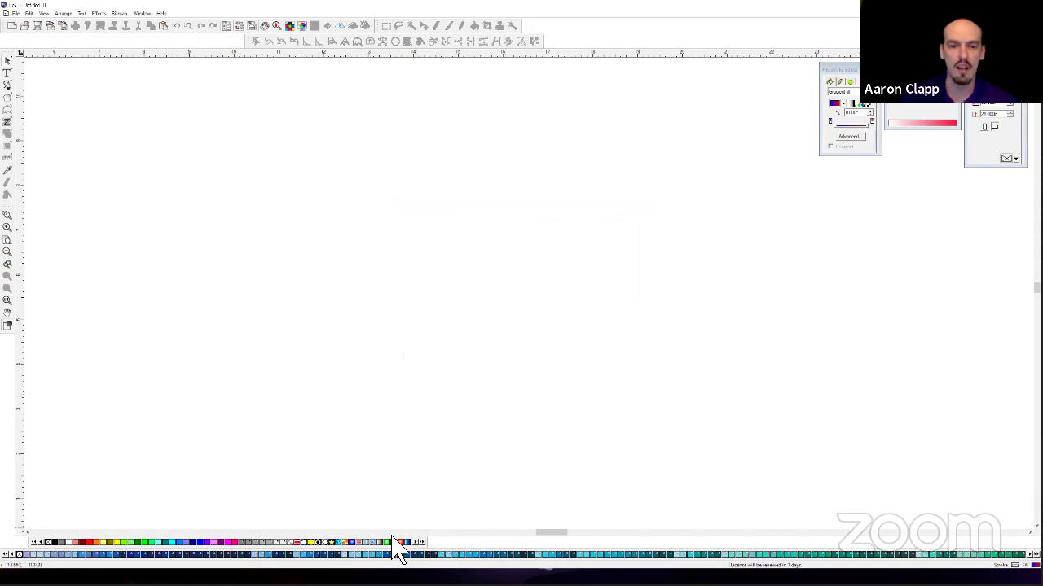
right_click(380, 558)
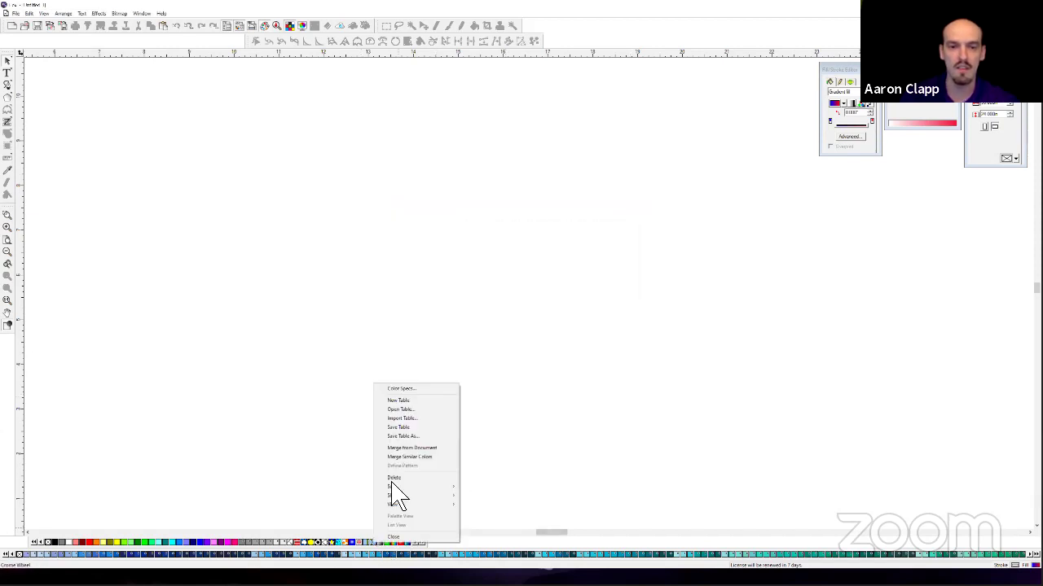
click(410, 391)
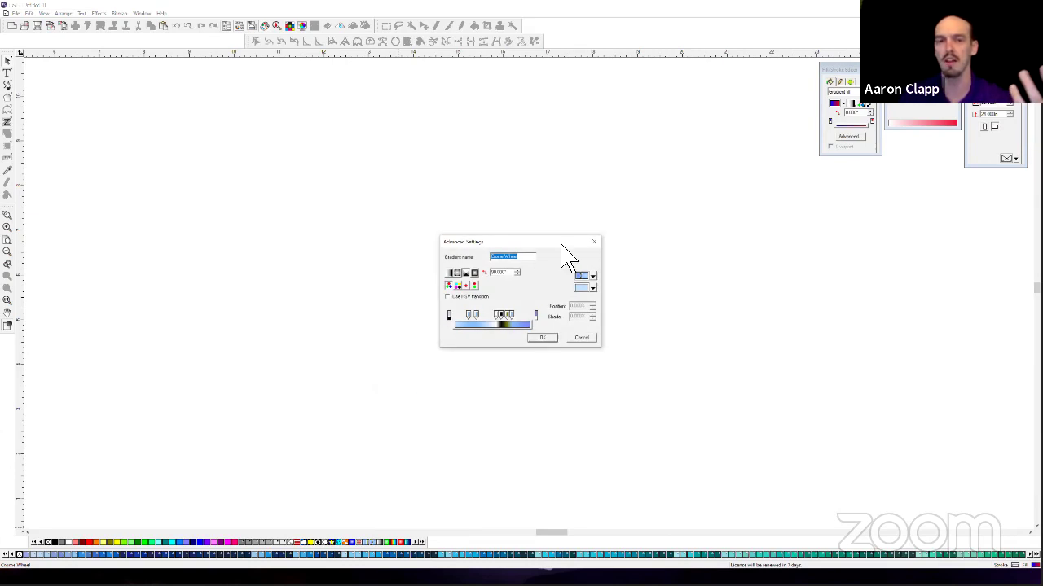
click(593, 242)
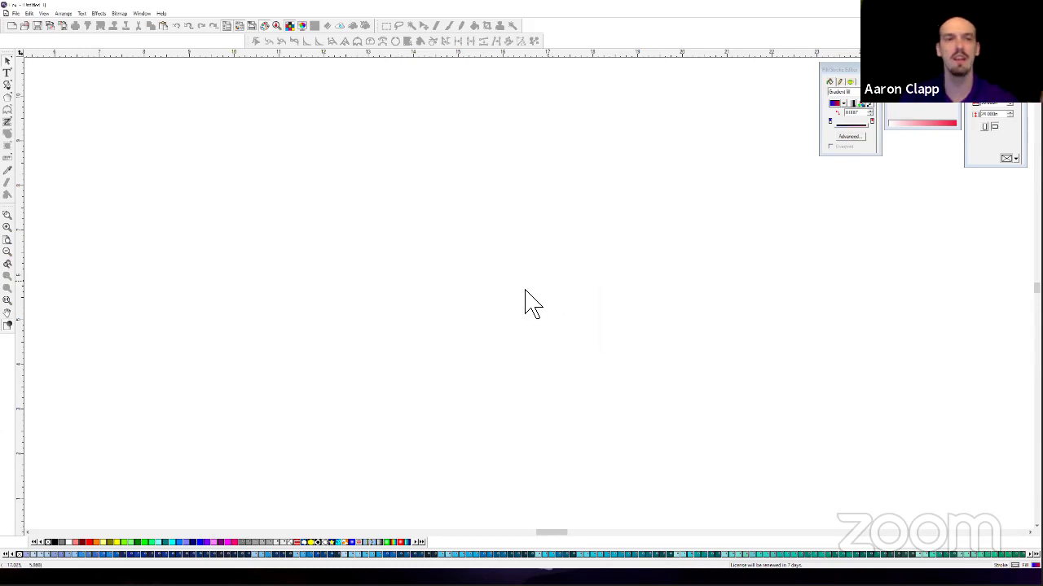
Open the document's color specs, limit the color list to used colors, and cancel the dialog.
click(48, 14)
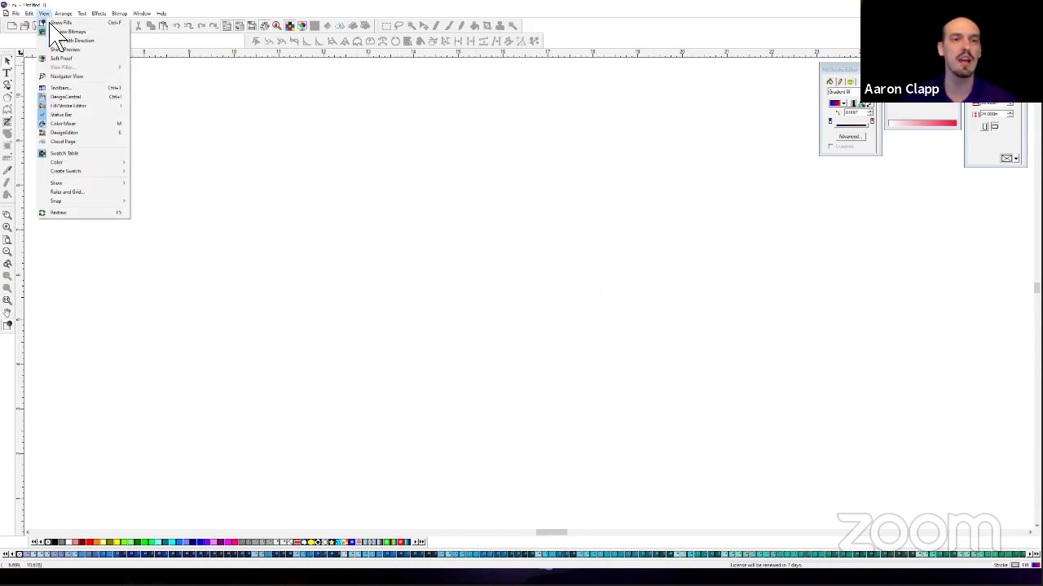
mouse_move(110, 163)
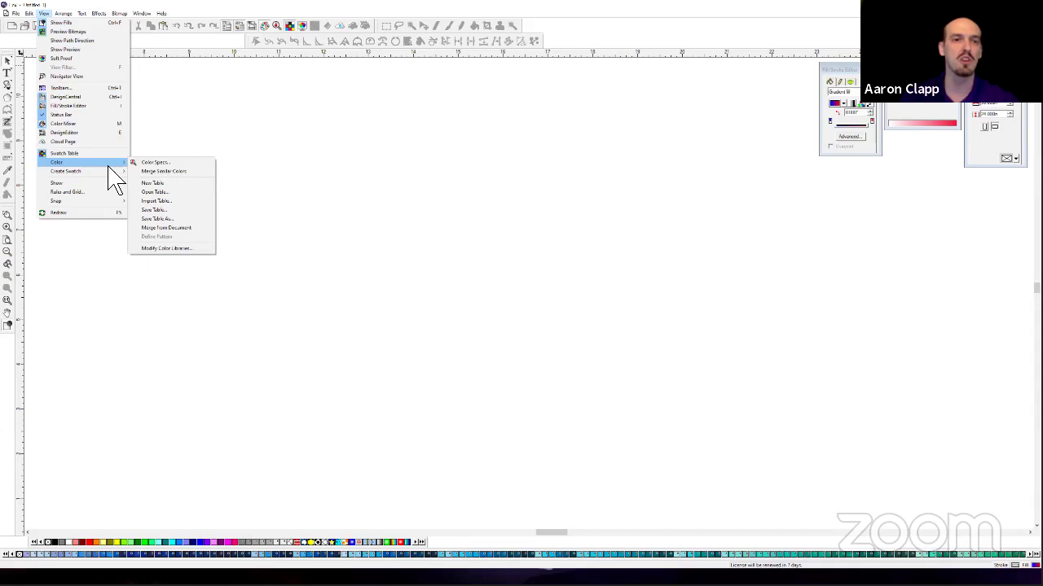
click(174, 165)
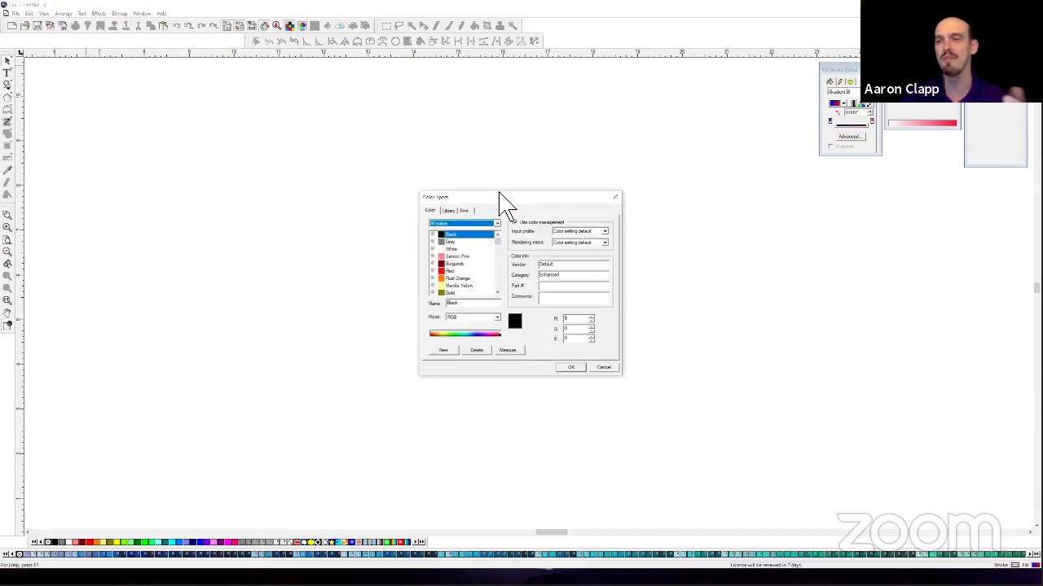
drag(491, 200, 501, 194)
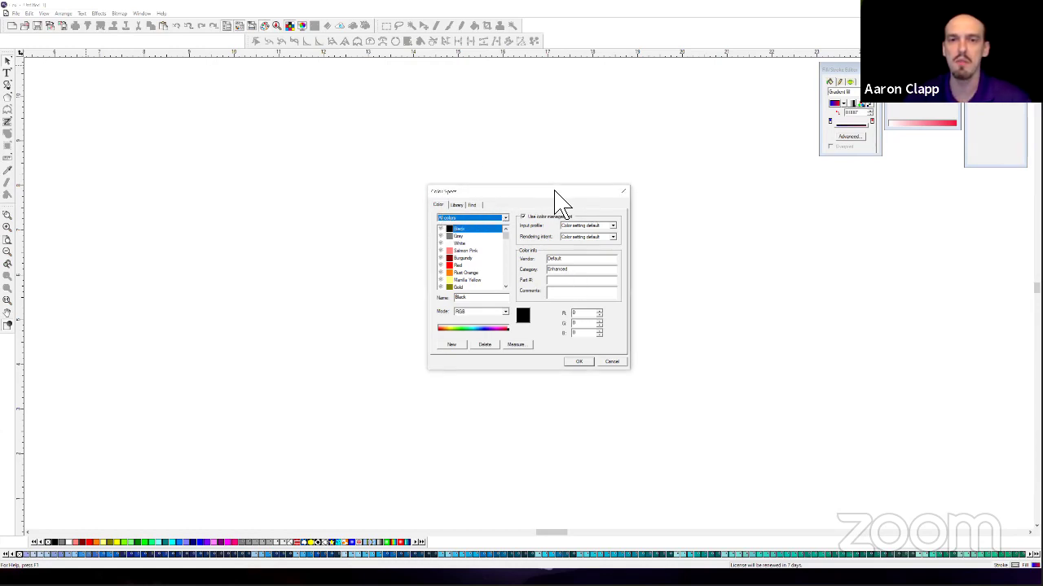
drag(550, 190, 512, 140)
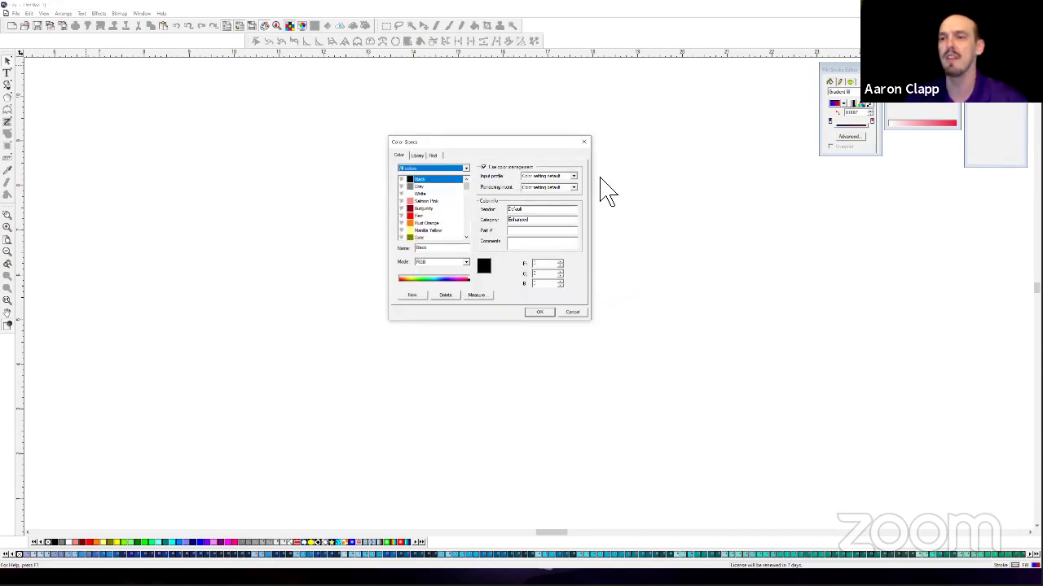
click(466, 169)
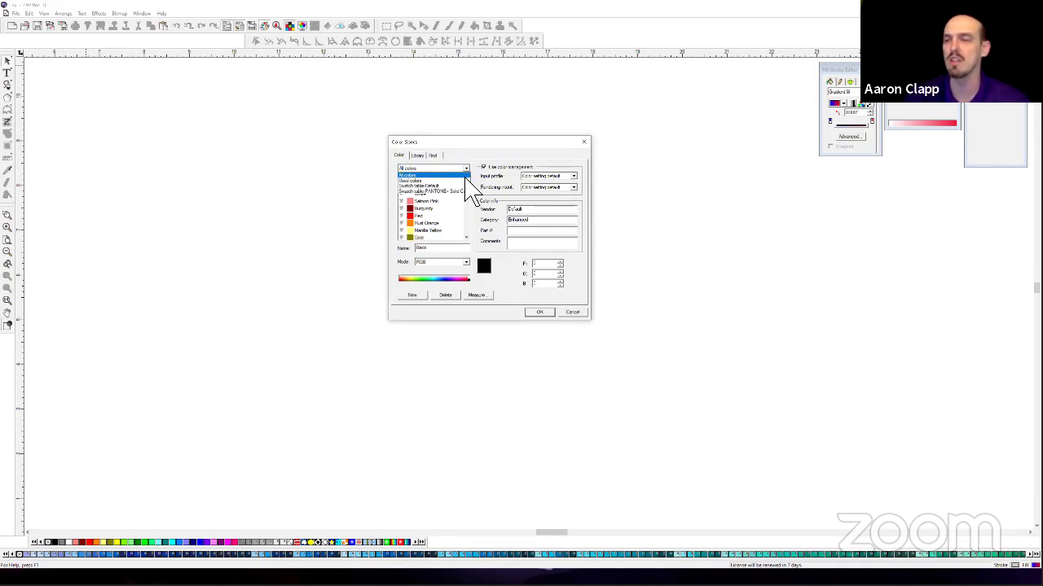
click(425, 181)
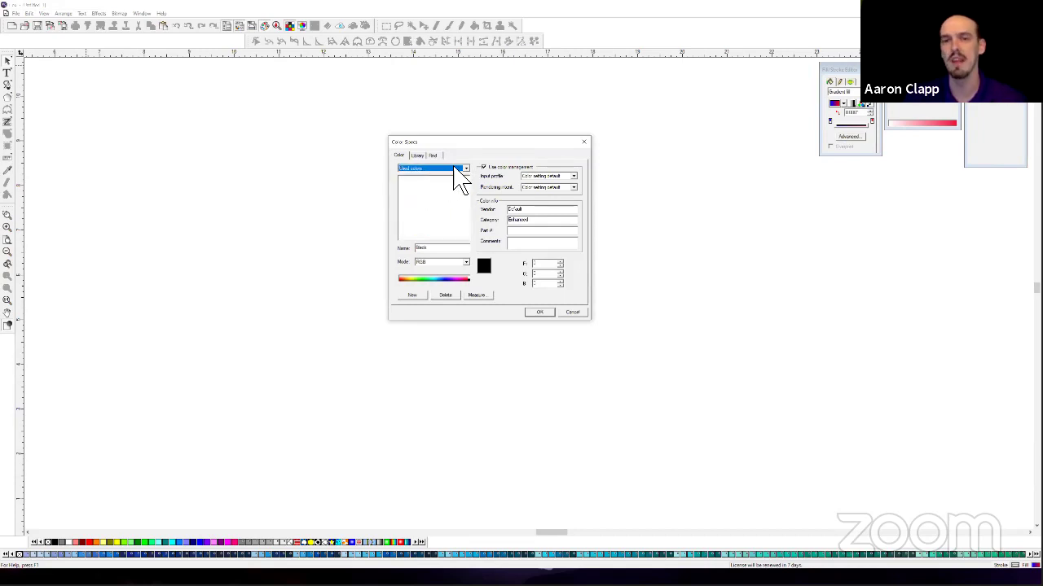
click(573, 313)
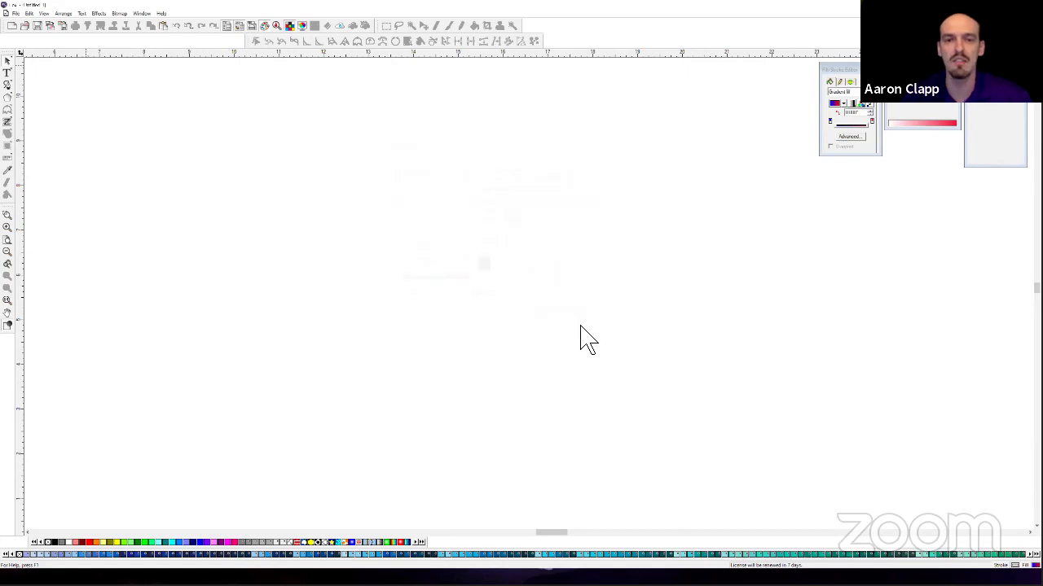
Draw two hexagons side by side with the Polygon tool, the first about 4.5 in wide and the second about 2.8 in wide.
click(8, 110)
drag(156, 158, 273, 244)
drag(340, 176, 397, 226)
right_click(445, 241)
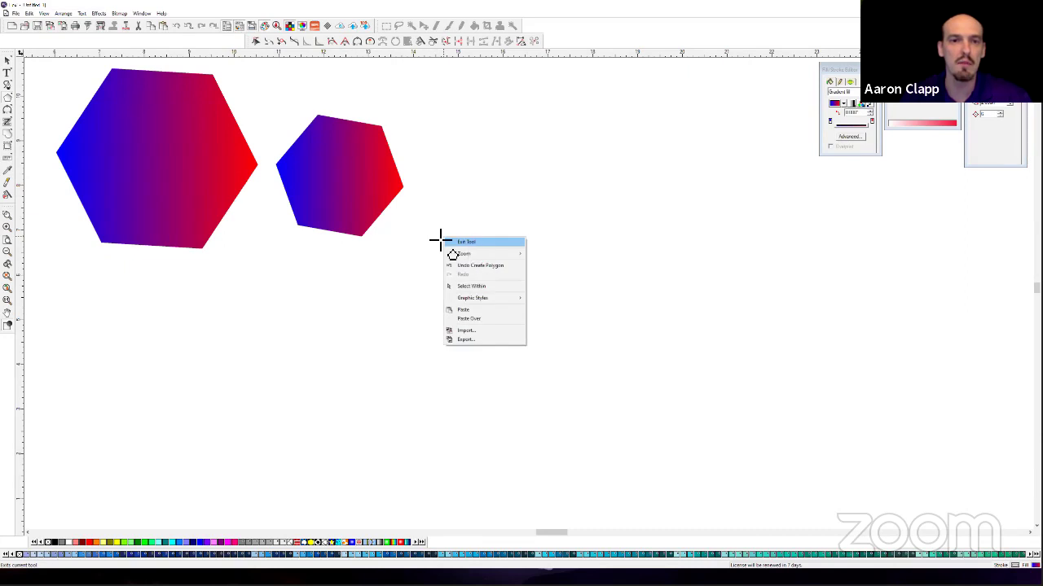
Switch the color mixer to CMYK, give the smaller hexagon a solid fill, and mix a dark blue for it.
click(398, 205)
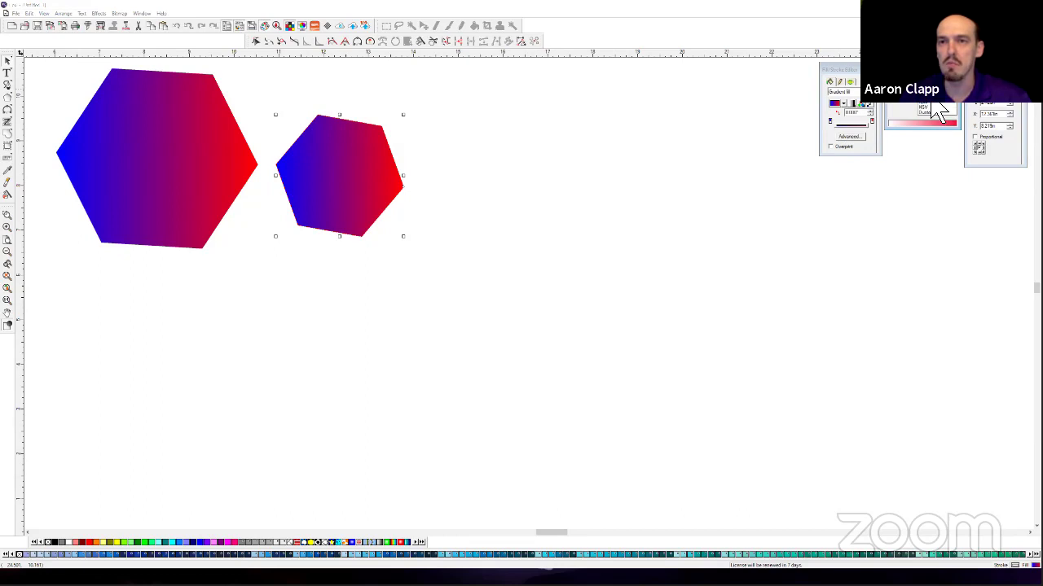
click(928, 105)
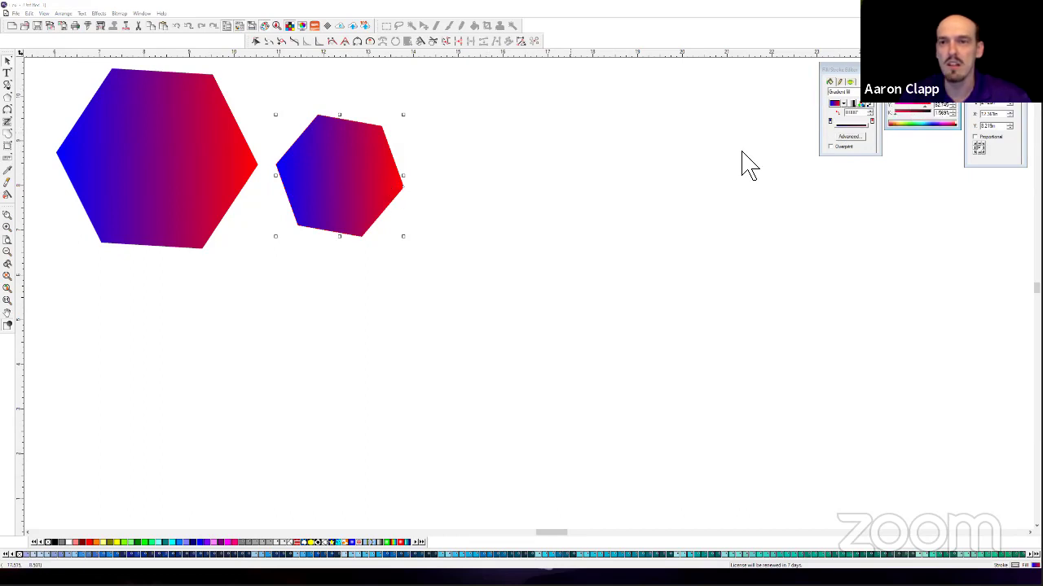
click(850, 95)
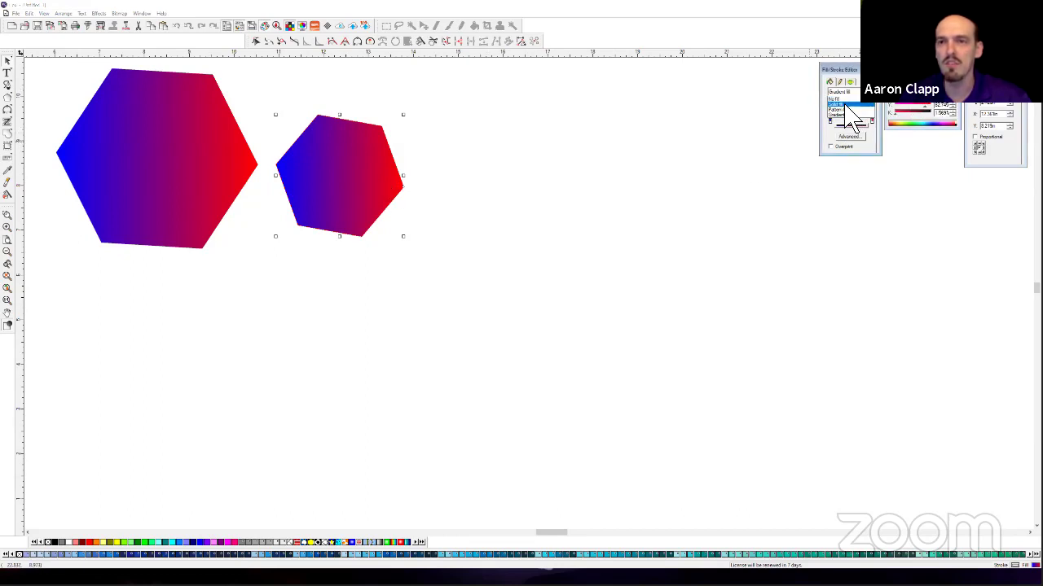
click(851, 111)
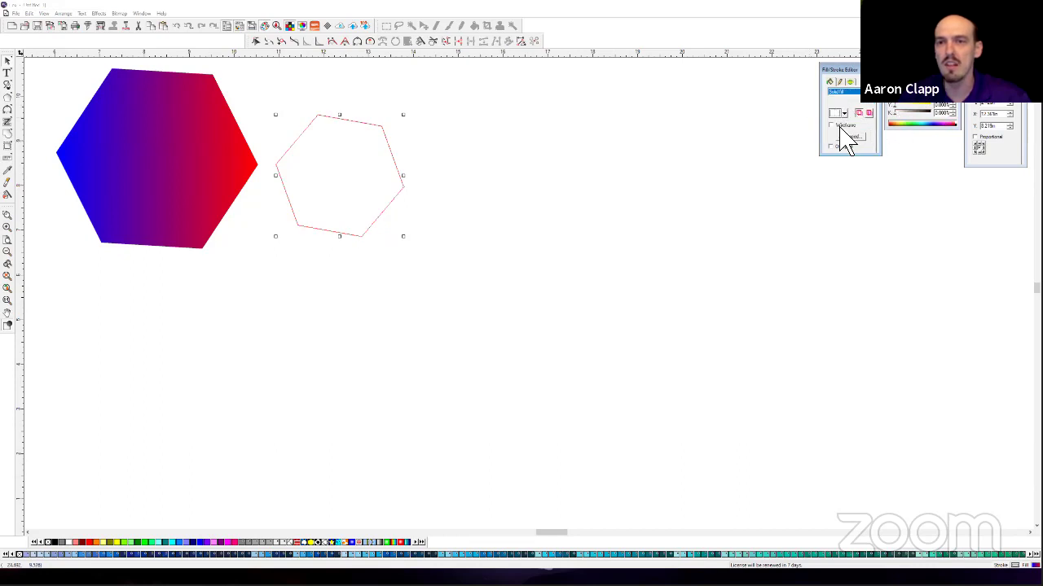
click(897, 114)
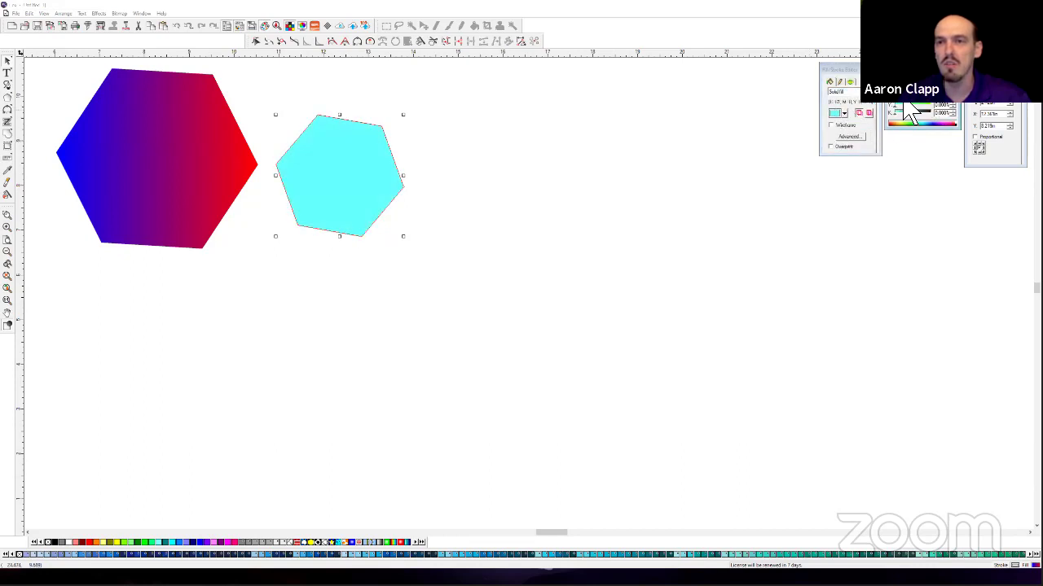
click(914, 112)
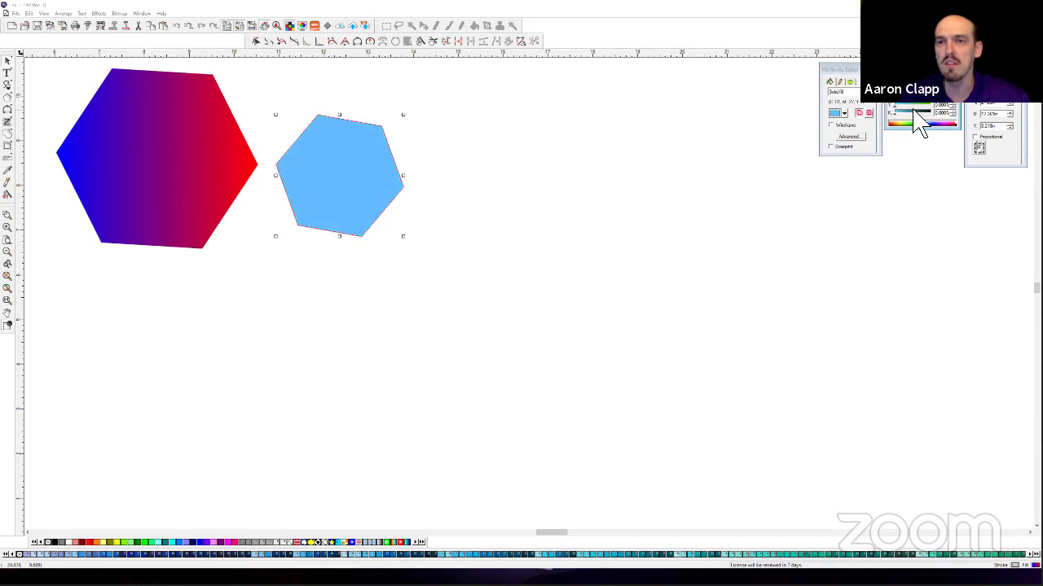
click(475, 149)
Give the larger hexagon a solid fill, mix a dark olive green for it, and deselect it.
click(186, 168)
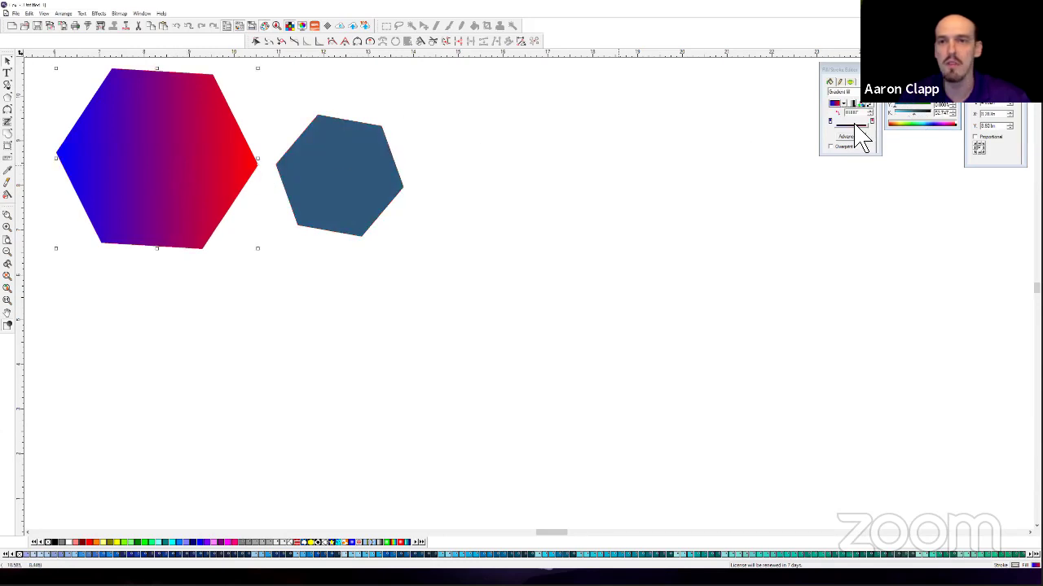
click(843, 91)
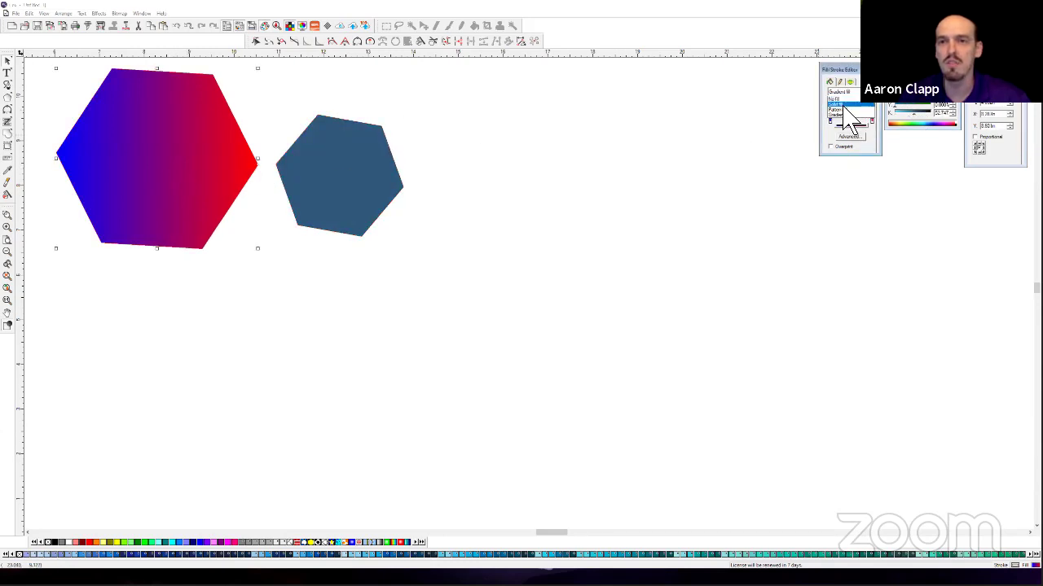
click(841, 102)
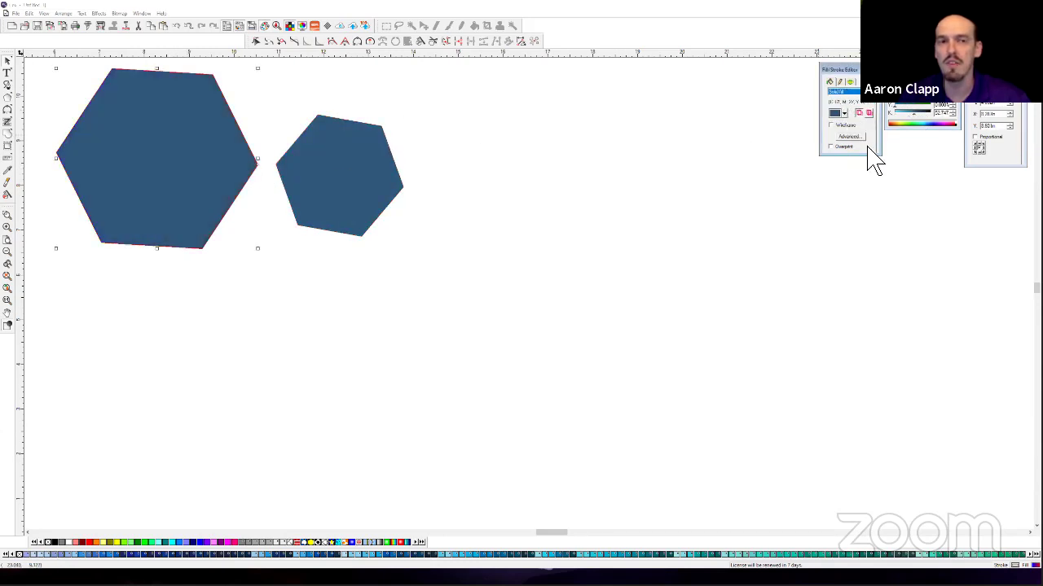
click(902, 124)
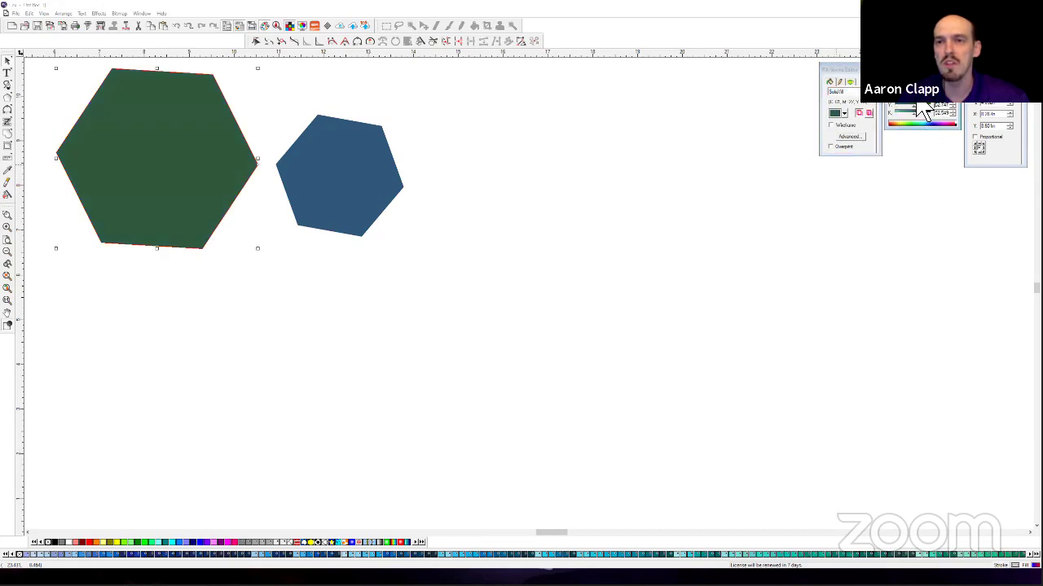
right_click(685, 234)
click(550, 261)
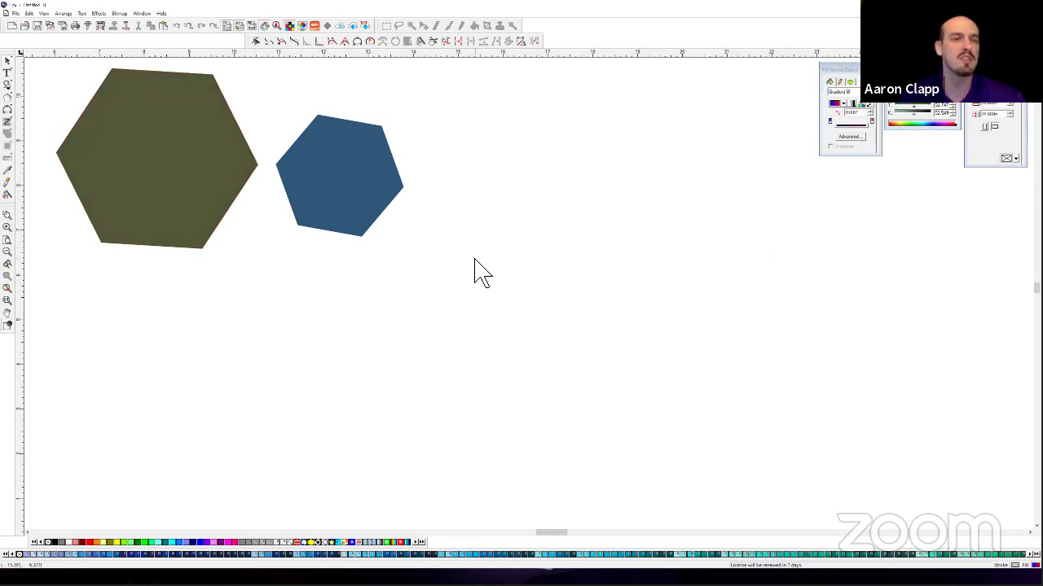
Open the document's color specs and limit the color list to the used colors.
click(45, 14)
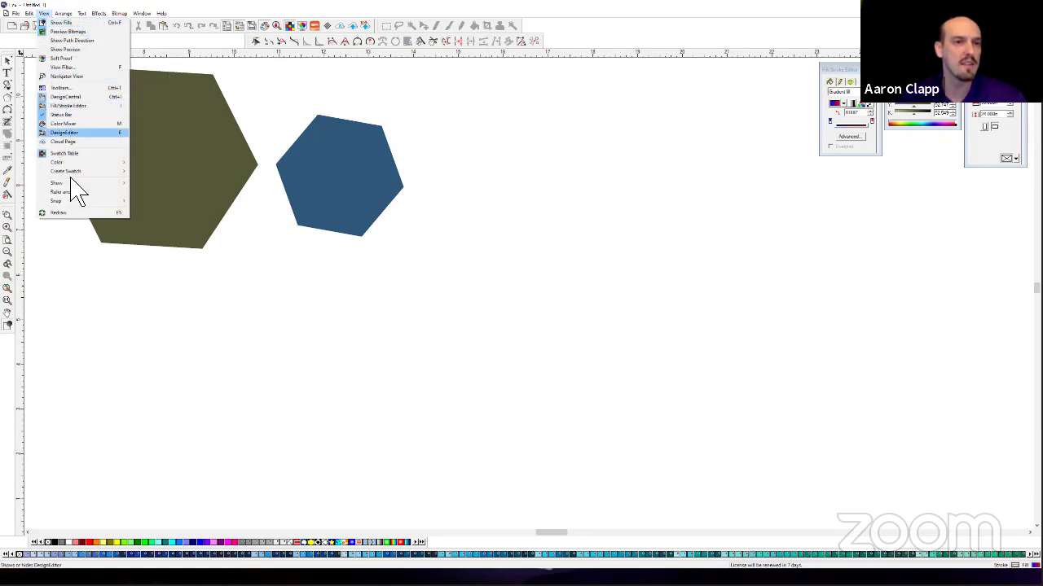
click(140, 167)
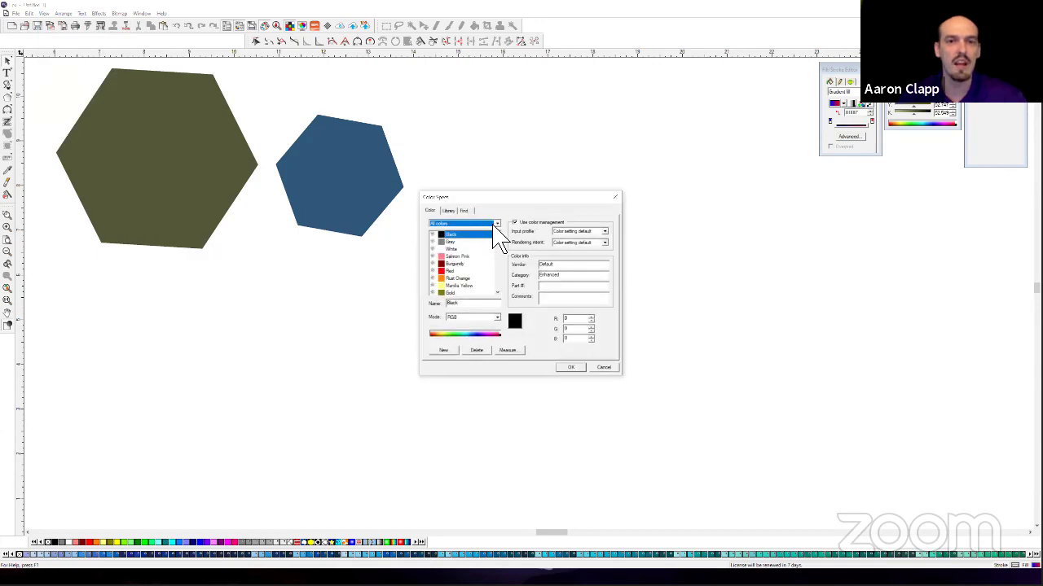
click(497, 224)
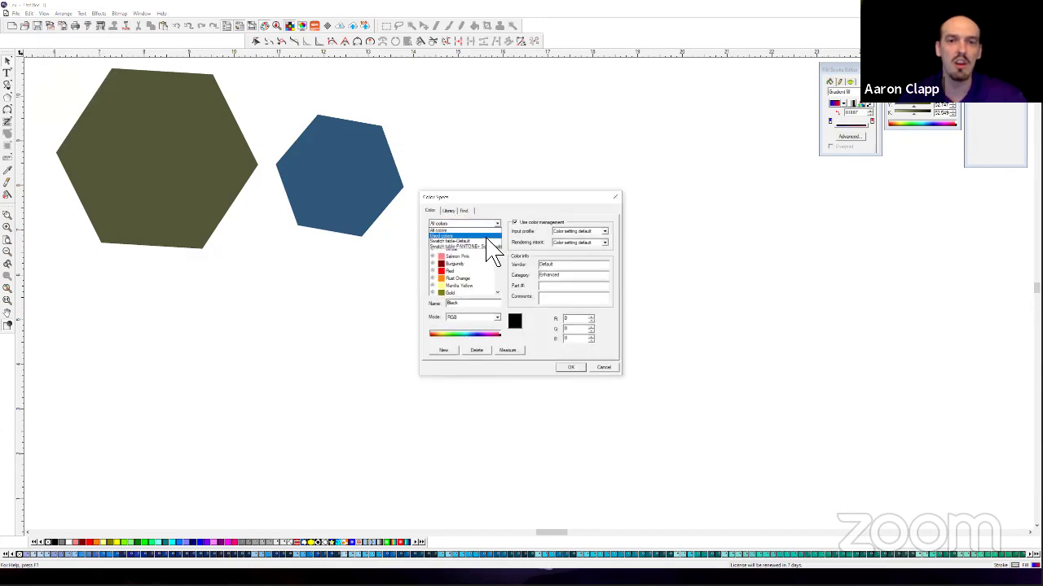
click(486, 236)
click(494, 227)
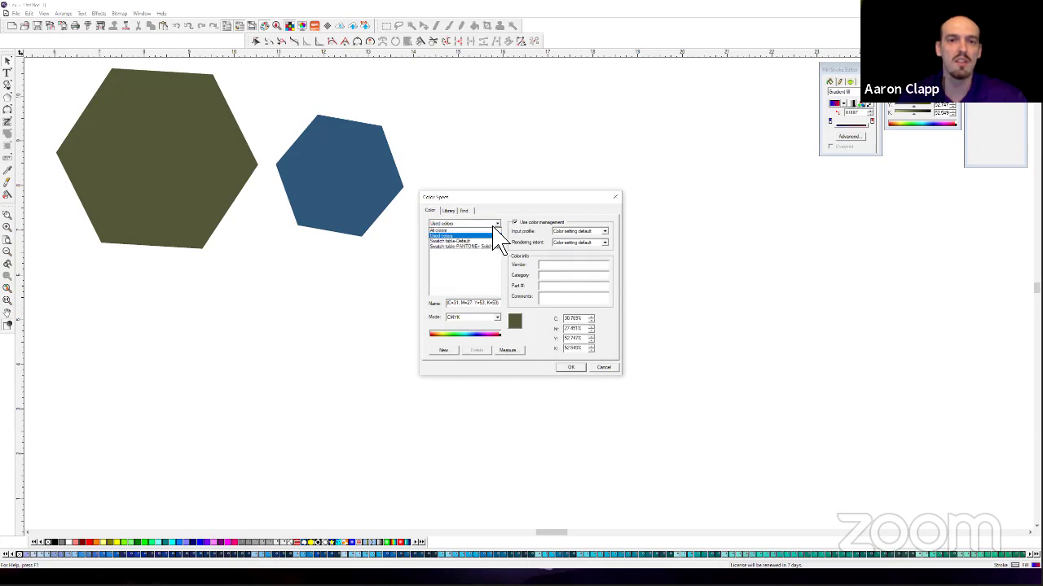
click(493, 237)
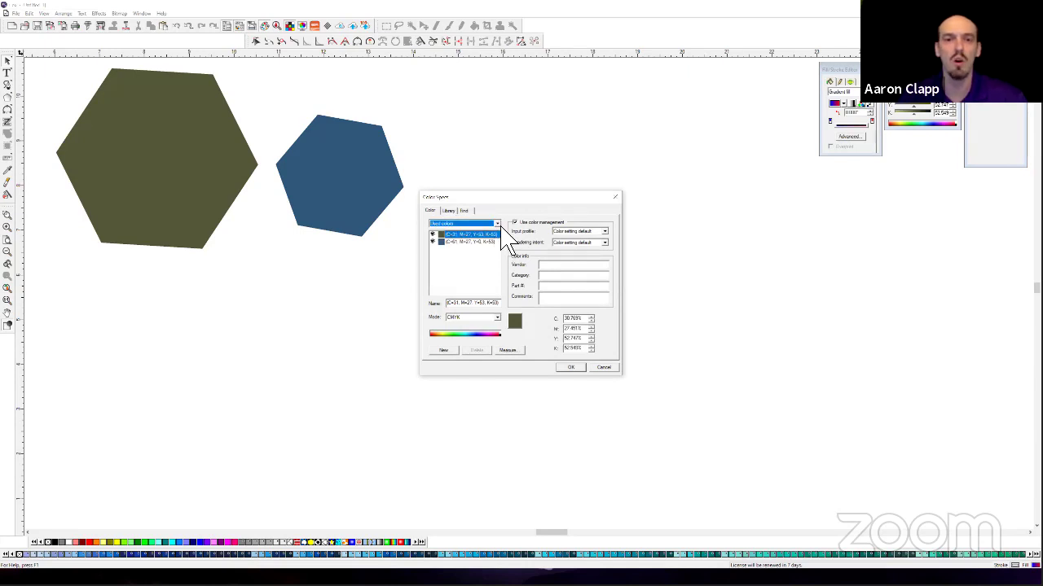
Browse the Default and PANTONE+ Solid Coated swatch tables in Color Specs, return to the used colors, and close the dialog.
click(494, 226)
click(480, 242)
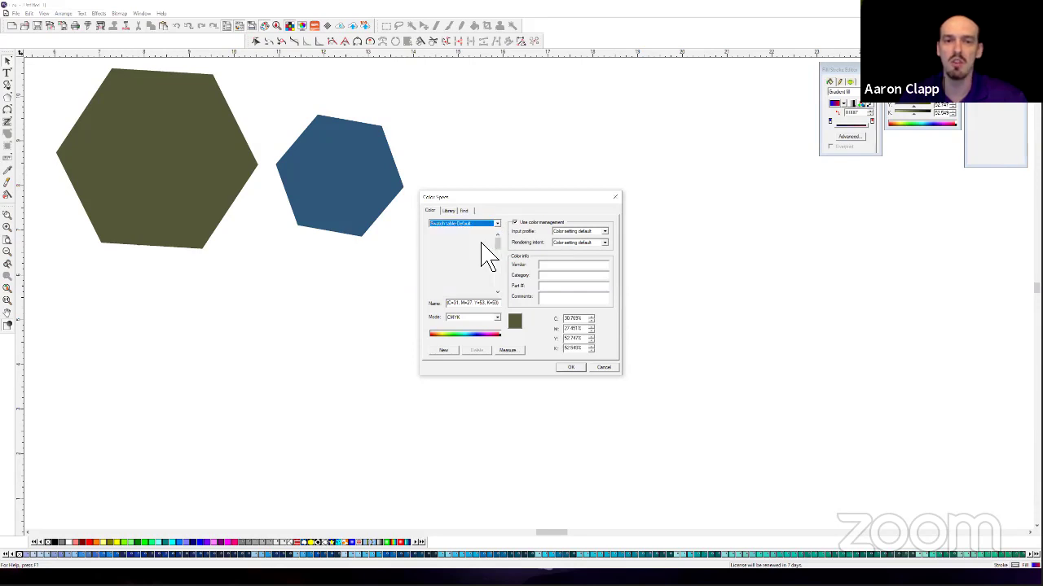
scroll(501, 262, down, 2)
drag(502, 259, 506, 290)
click(497, 227)
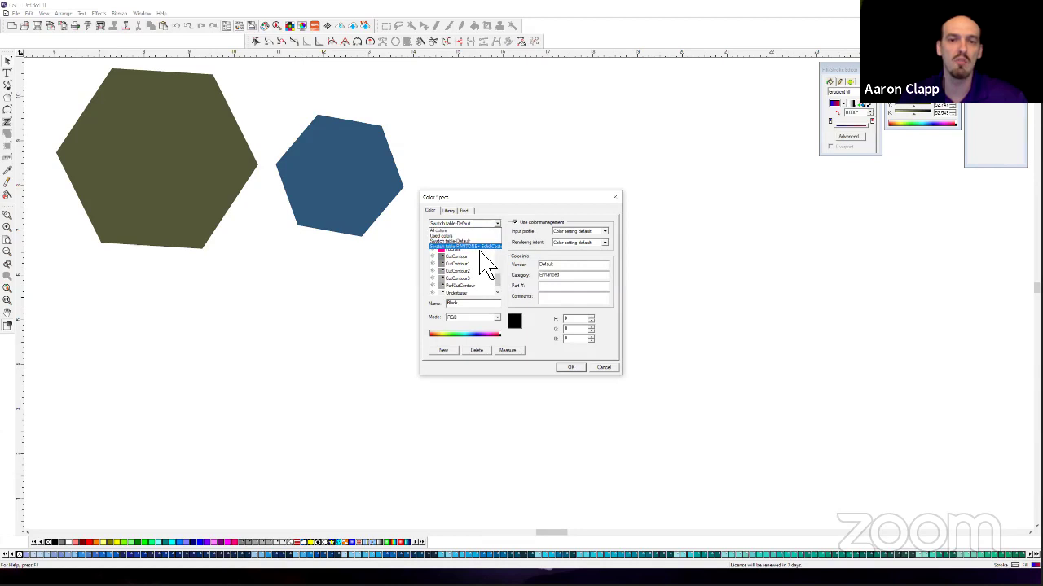
click(479, 247)
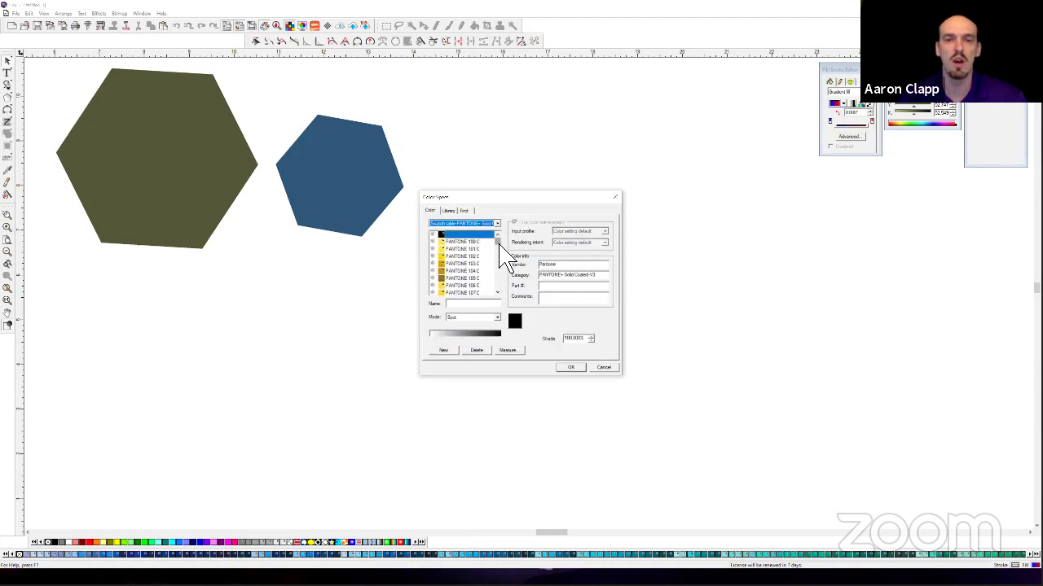
click(497, 224)
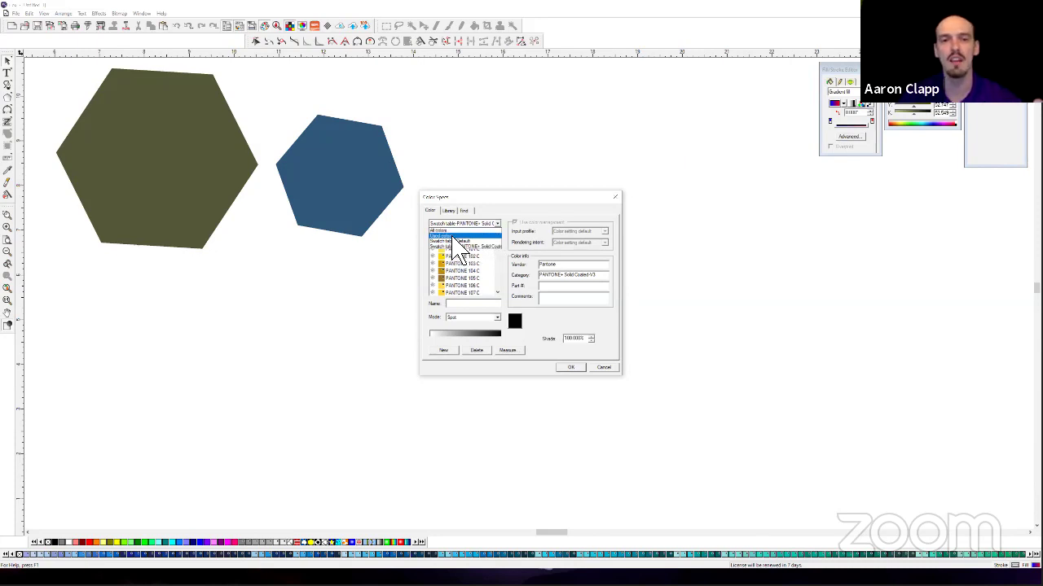
click(455, 236)
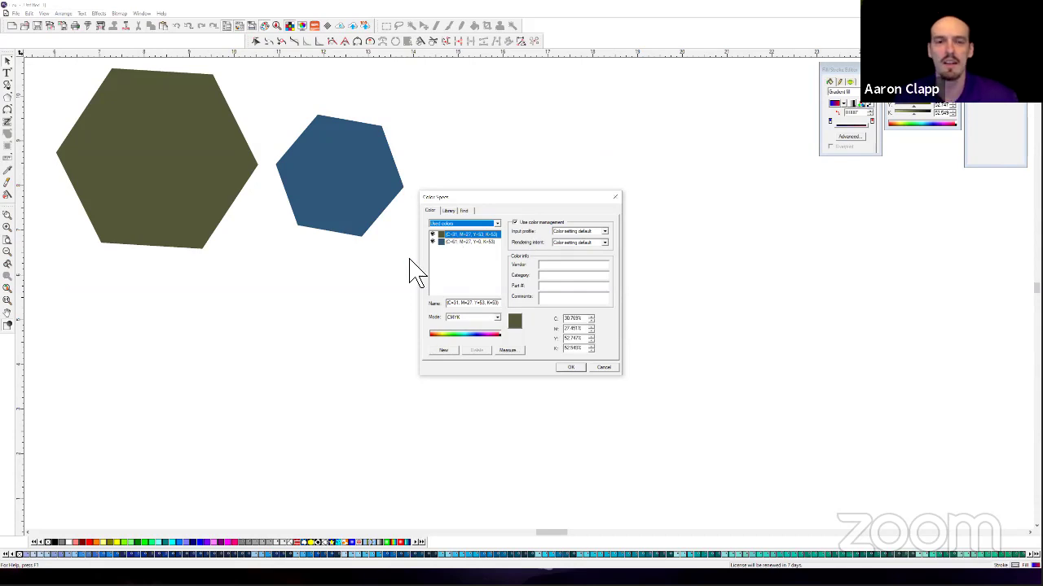
click(615, 198)
Delete both hexagons and import the two-row Pantone color chart, placing it near the middle of the drawing area.
drag(516, 308, 61, 66)
key(Delete)
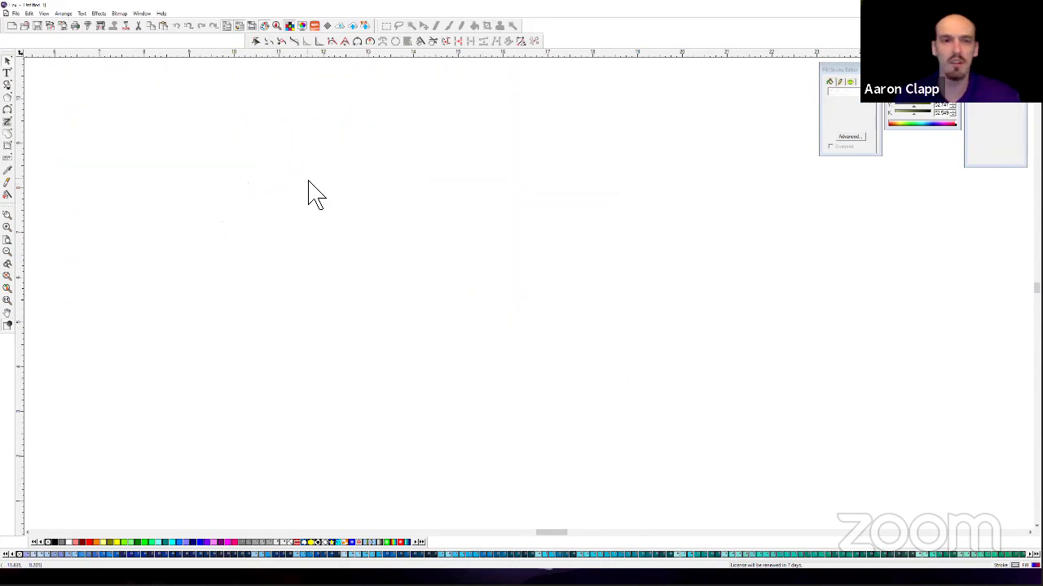
click(15, 13)
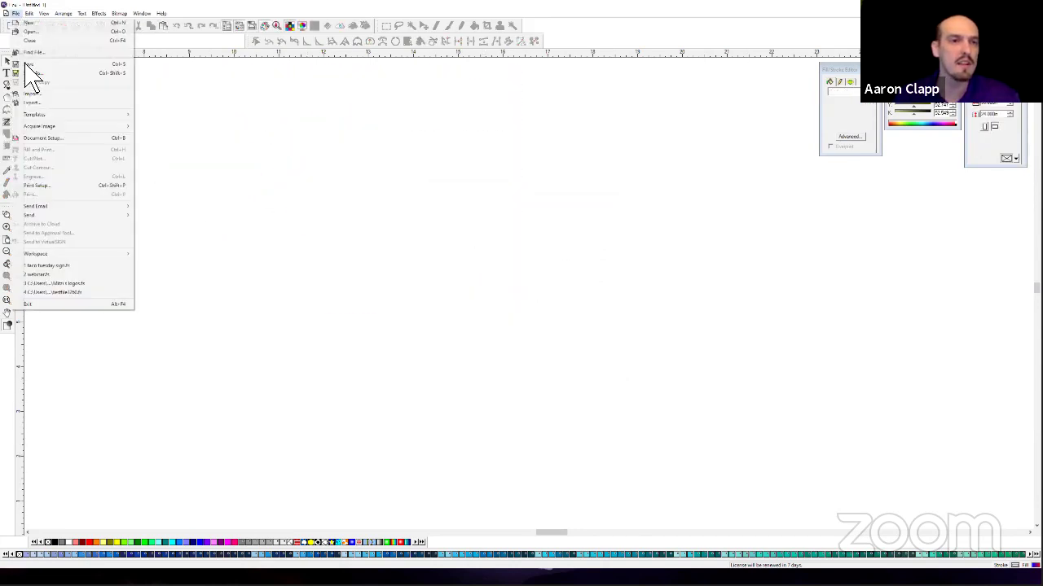
click(35, 96)
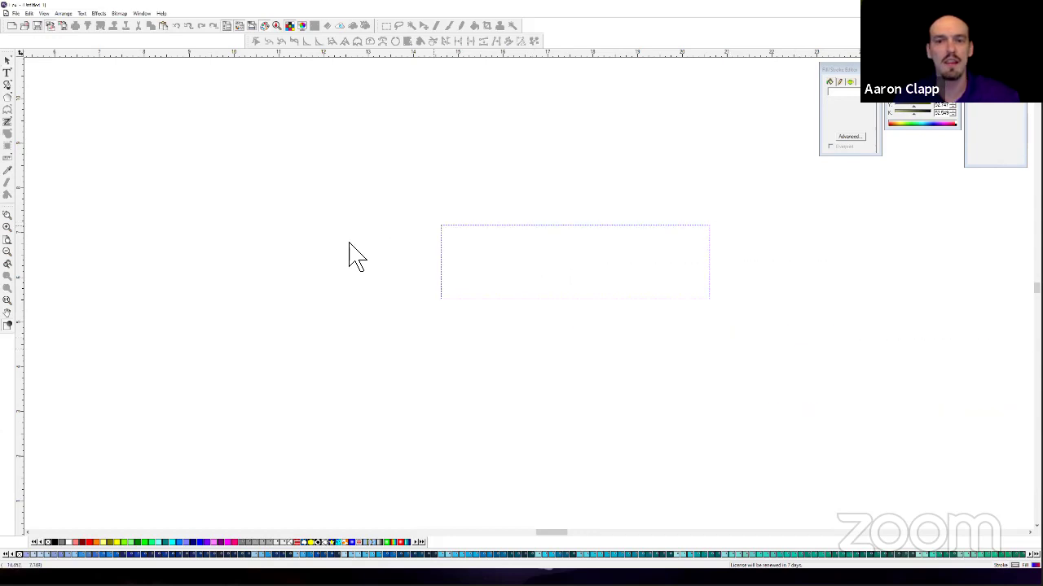
click(283, 227)
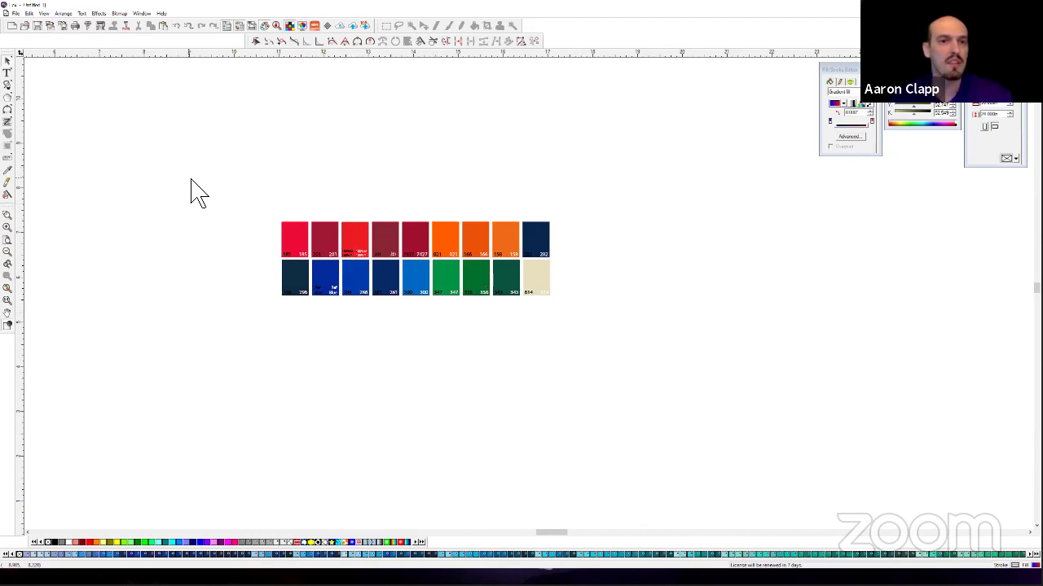
Open Color Specs from the Default swatch table and list only the used colors through to the last one.
right_click(217, 544)
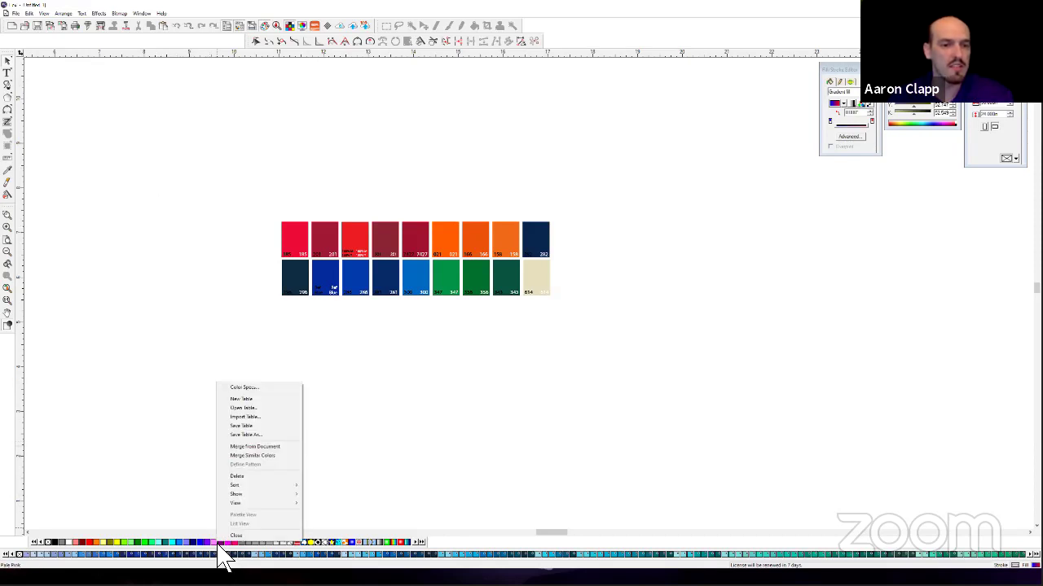
click(248, 387)
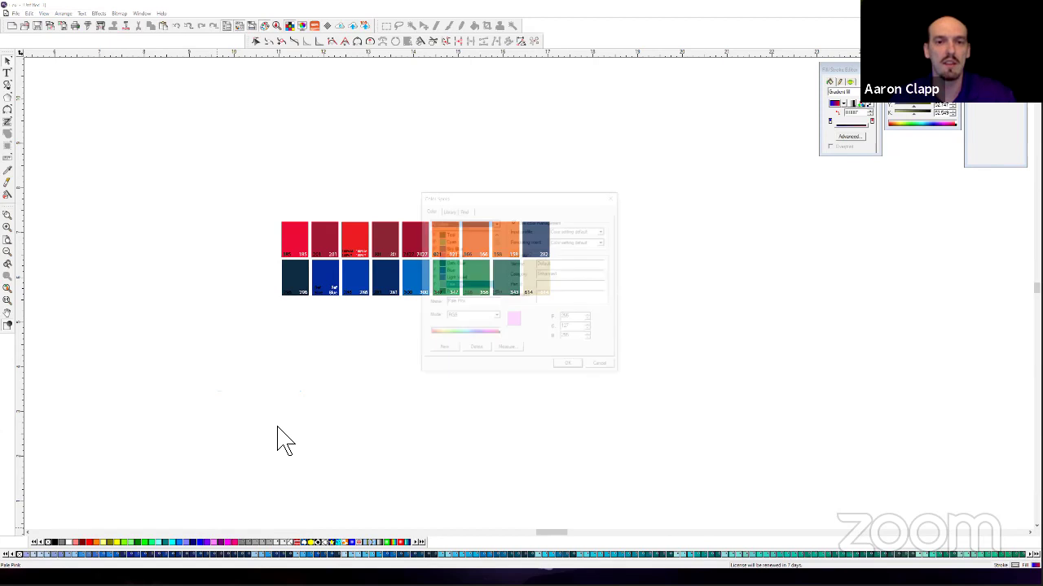
click(497, 224)
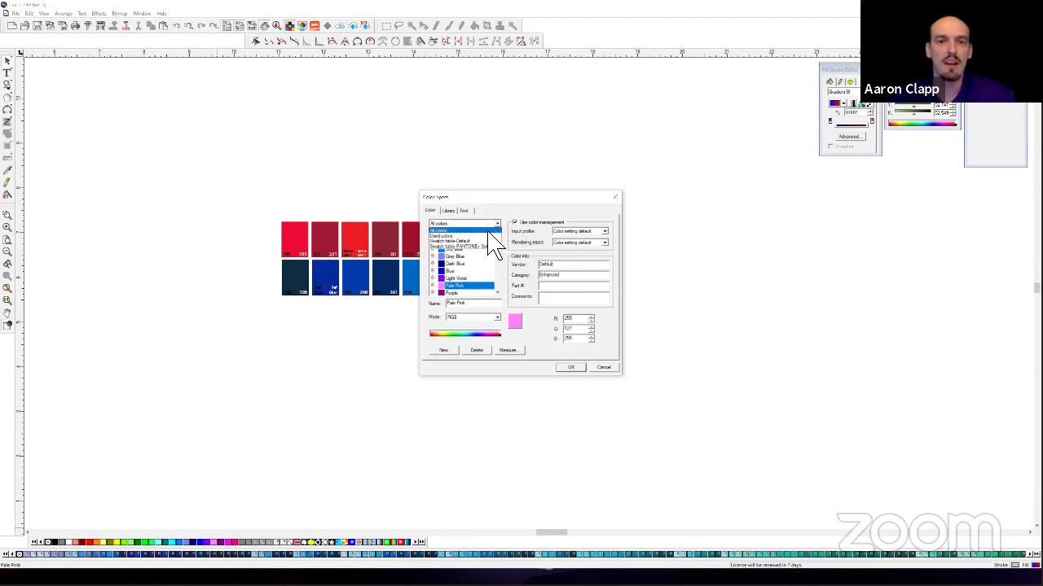
click(485, 238)
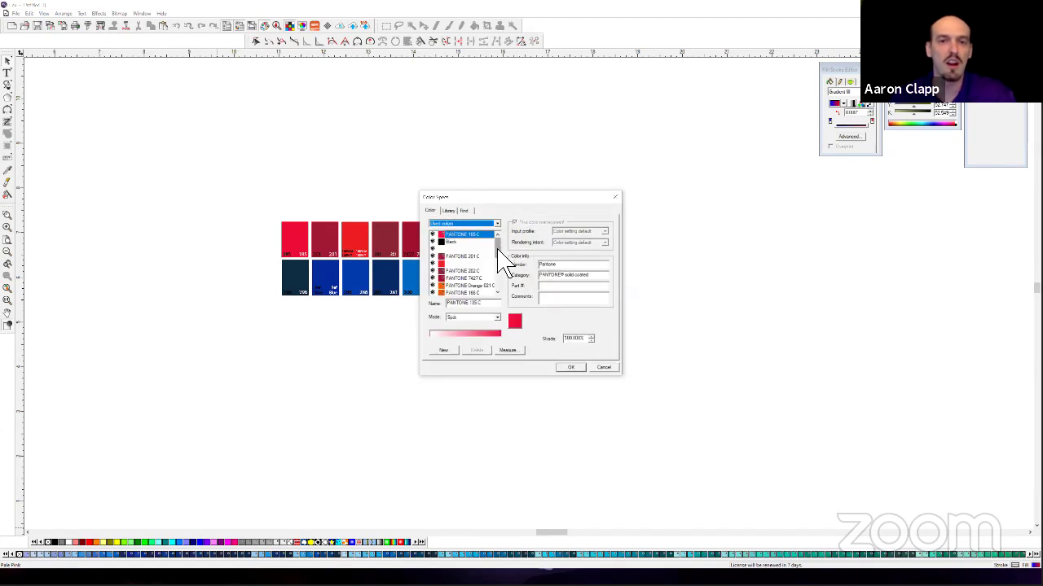
drag(498, 249, 502, 295)
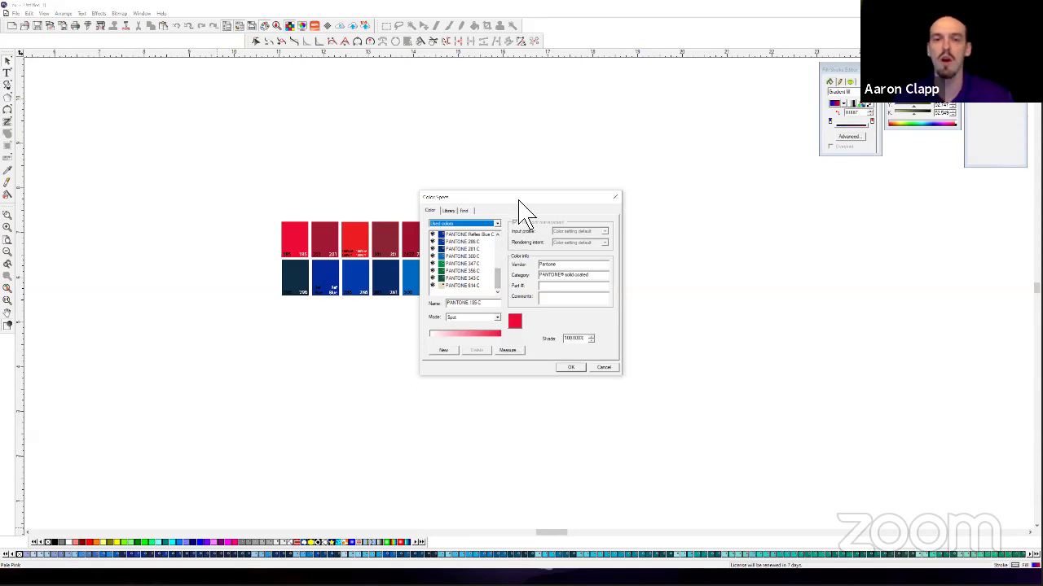
Move the Color Specs dialog clear of the color chart and show the specs of PANTONE 347 C.
drag(519, 200, 677, 201)
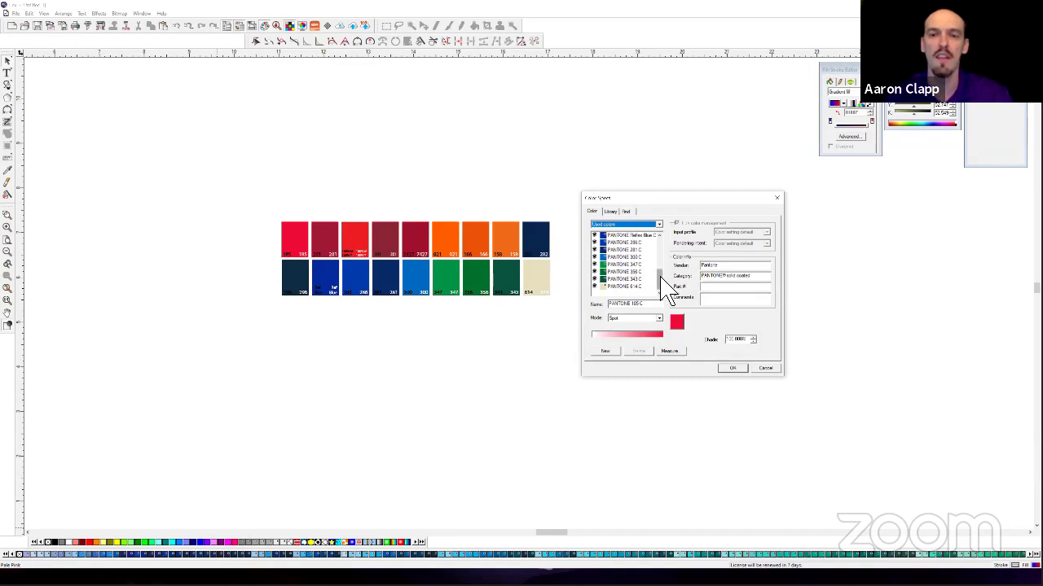
scroll(661, 279, up, 1)
scroll(661, 279, down, 1)
click(627, 272)
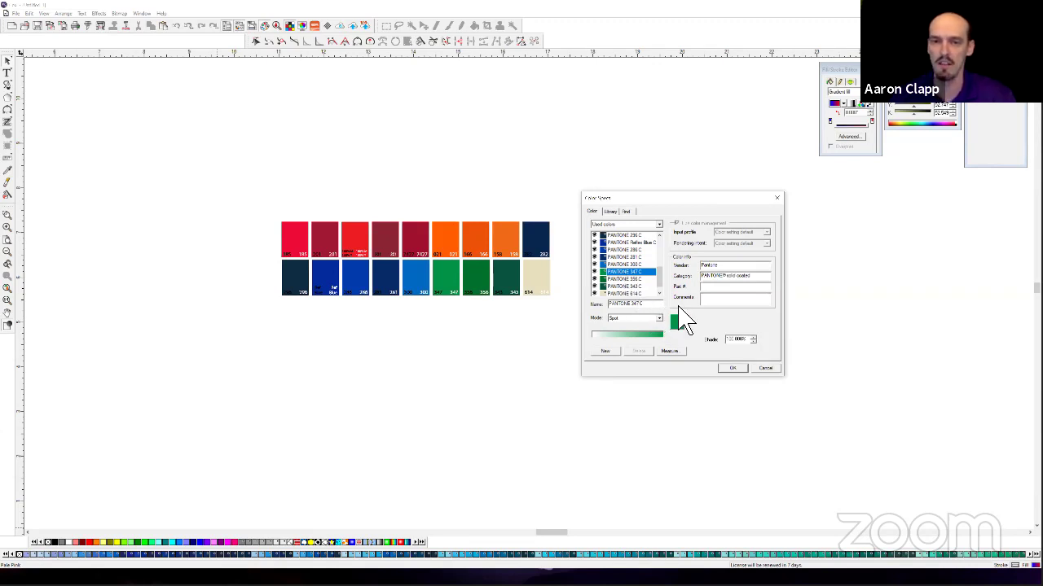
Compare the specs of Medium Green in the Default swatch table with those of PANTONE 107 C in the PANTONE+ Solid Coated table.
click(659, 225)
click(661, 272)
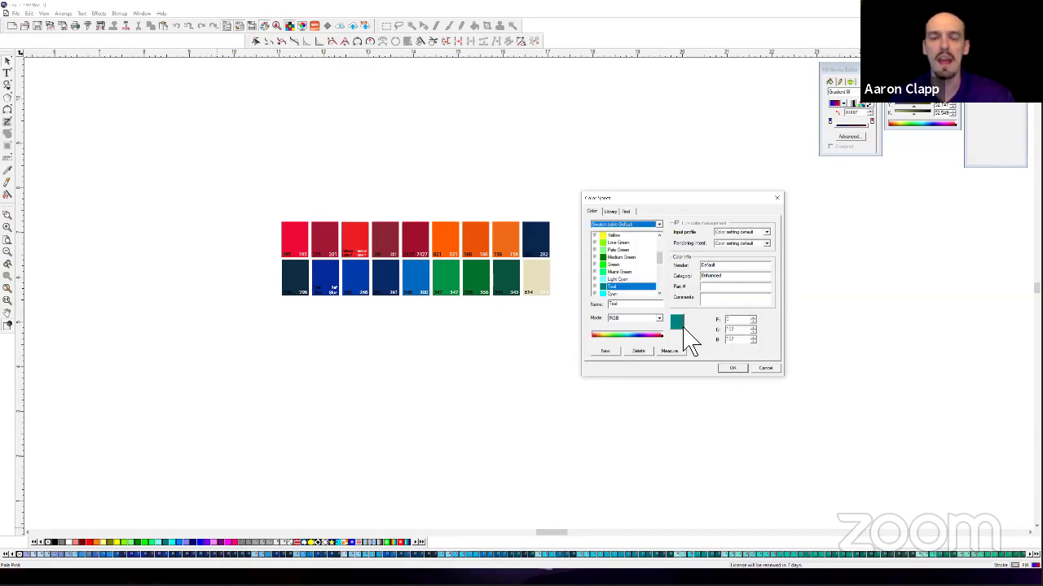
click(626, 257)
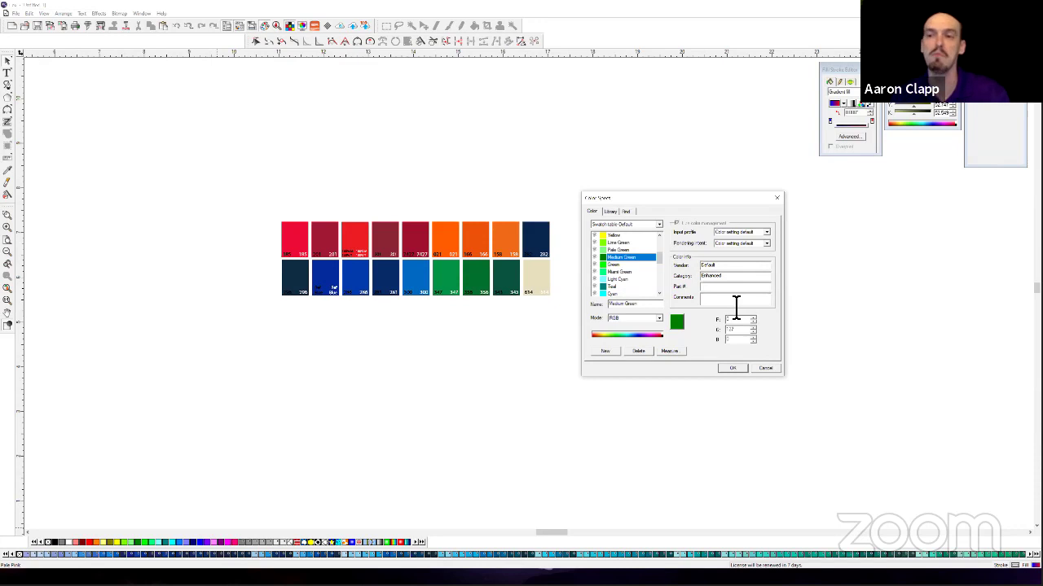
click(658, 224)
click(648, 251)
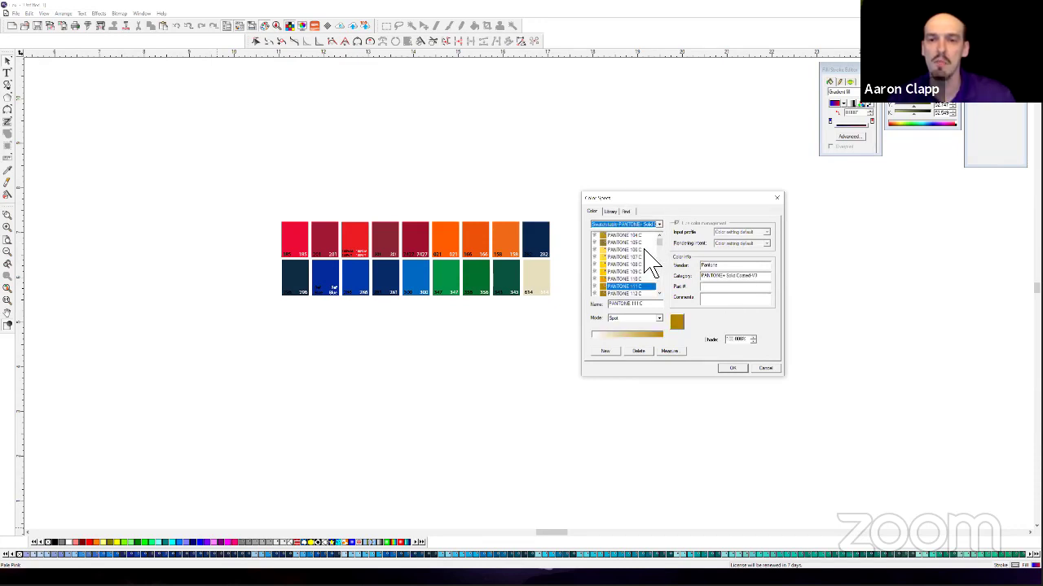
click(627, 257)
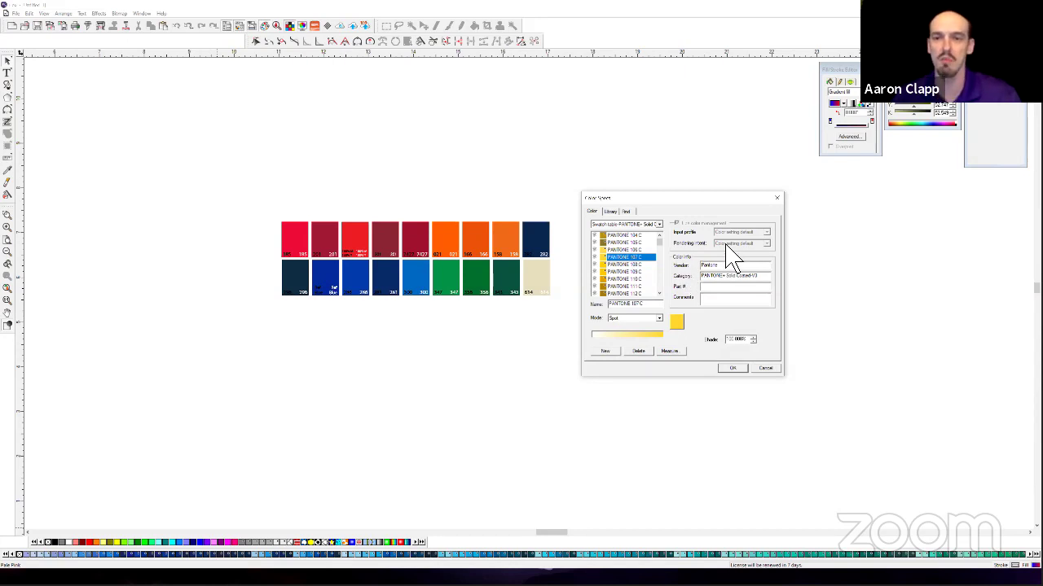
Return to the Default swatch table, examine the RGB values of Gold, and delete that swatch.
click(659, 224)
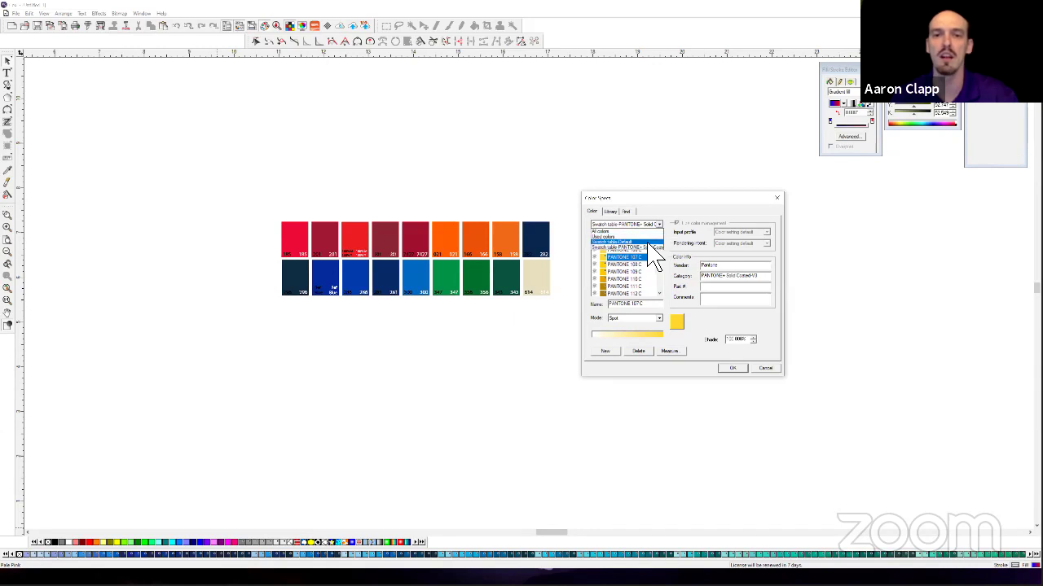
click(647, 242)
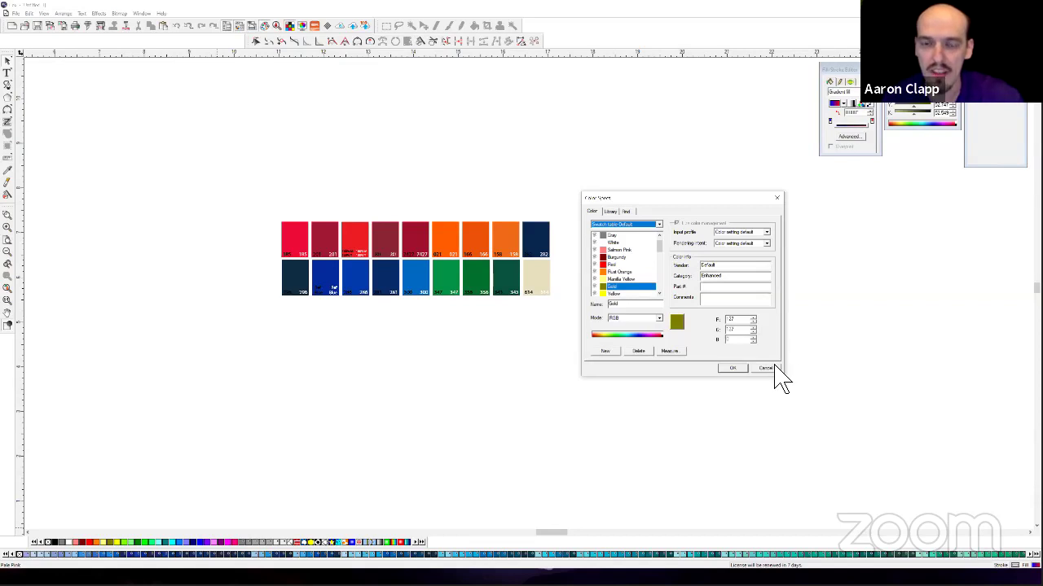
double_click(733, 320)
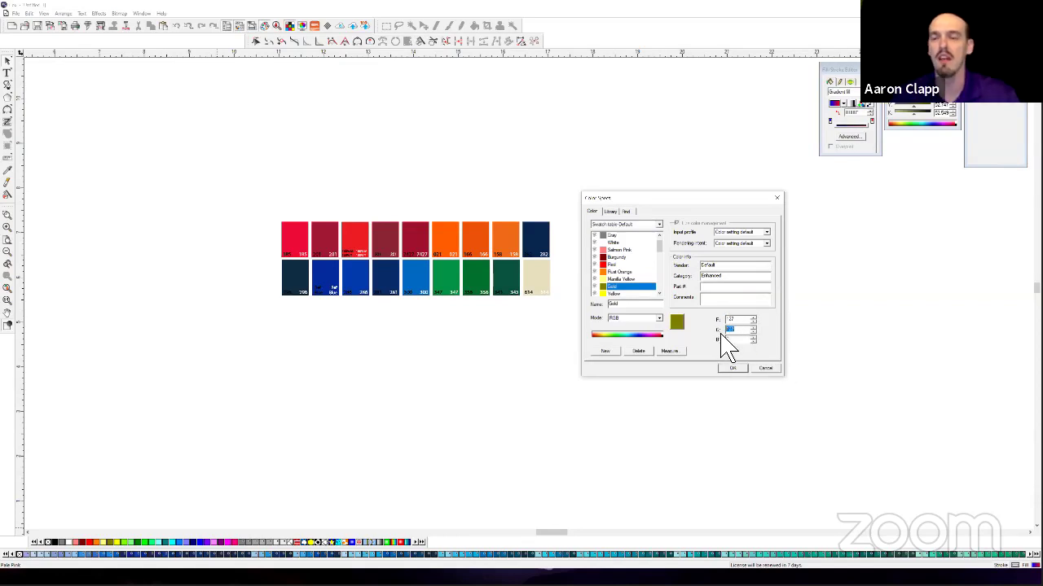
key(Tab)
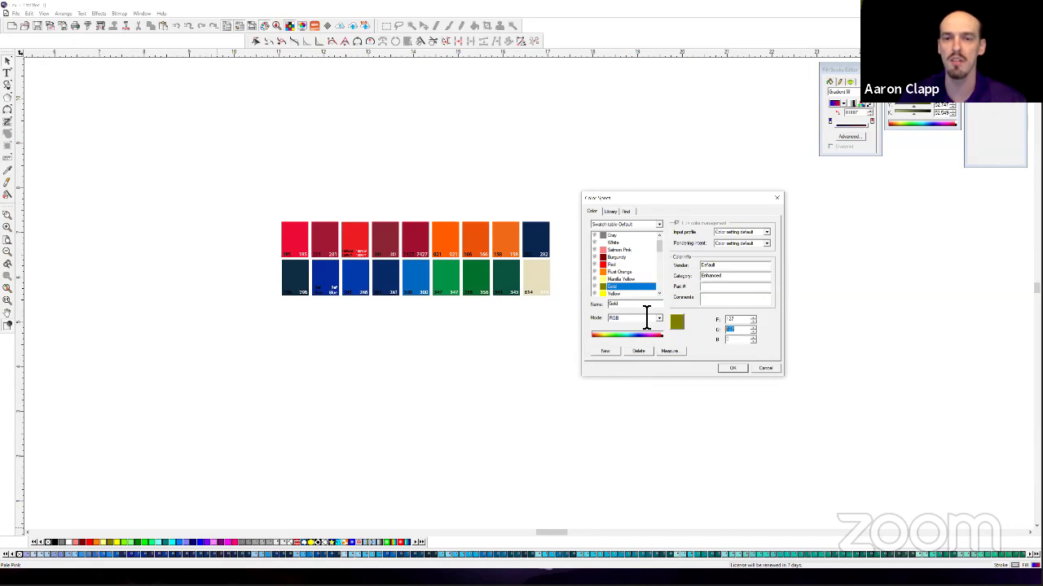
click(638, 351)
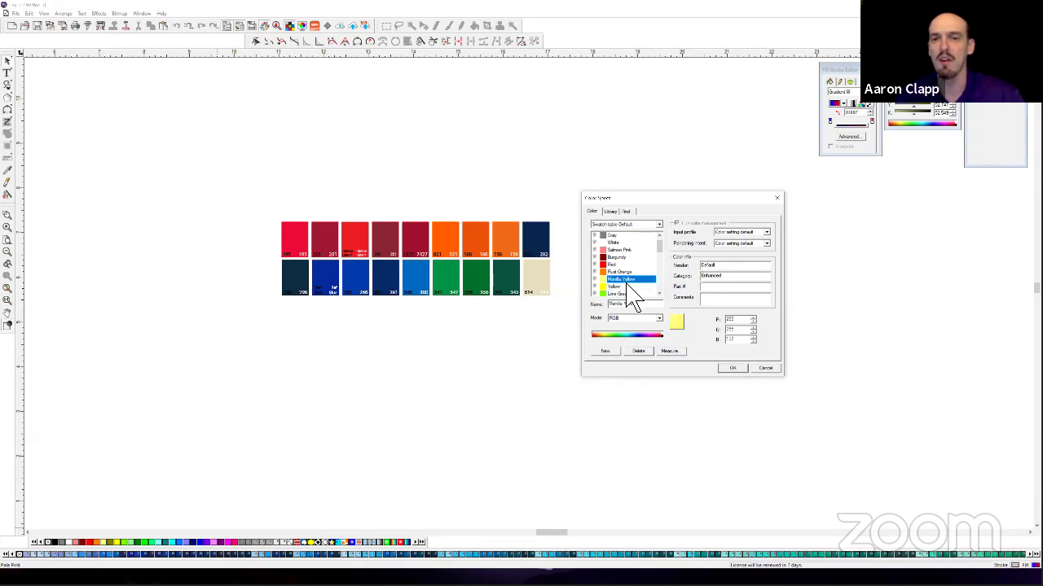
Create a new RGB swatch in the Default swatch table with red at 200 and low green and blue values.
click(605, 351)
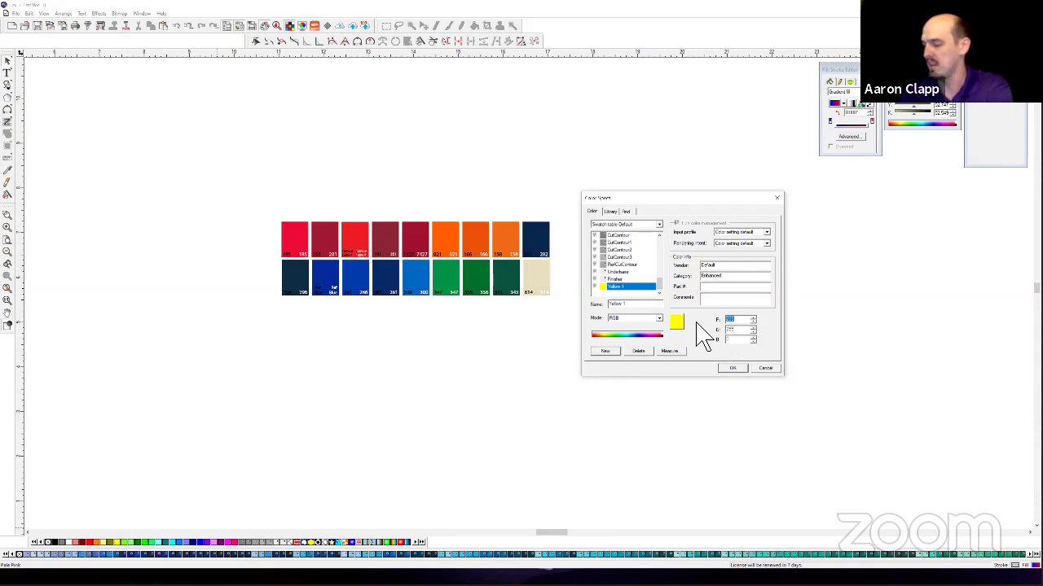
text(200)
key(Tab)
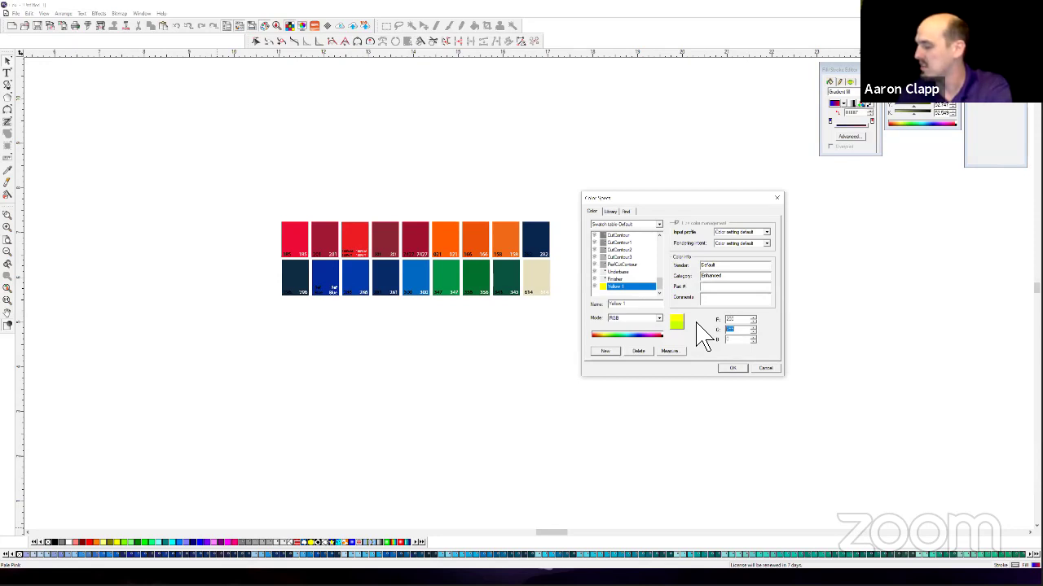
text(60)
key(Tab)
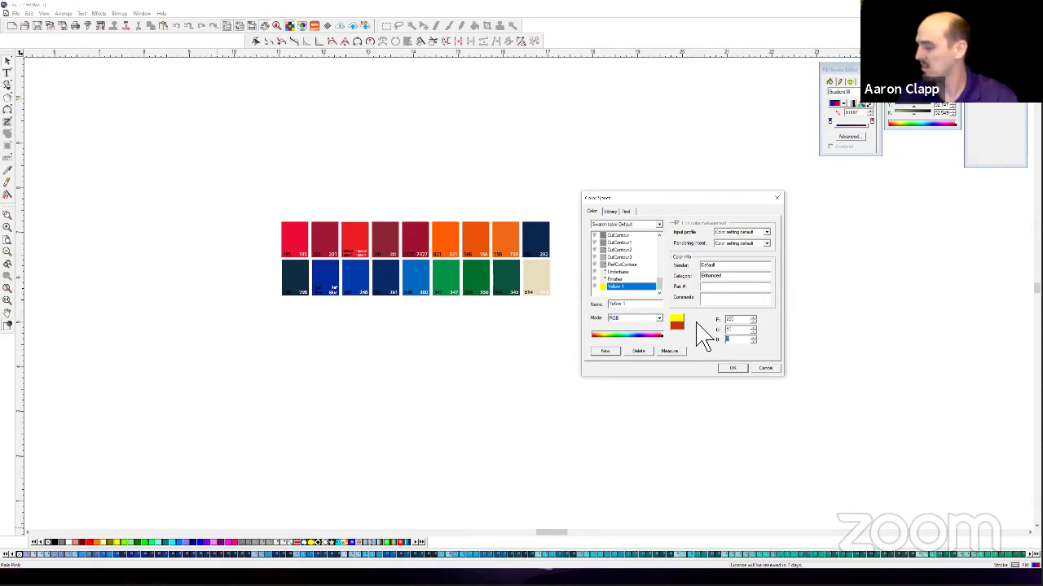
text(5)
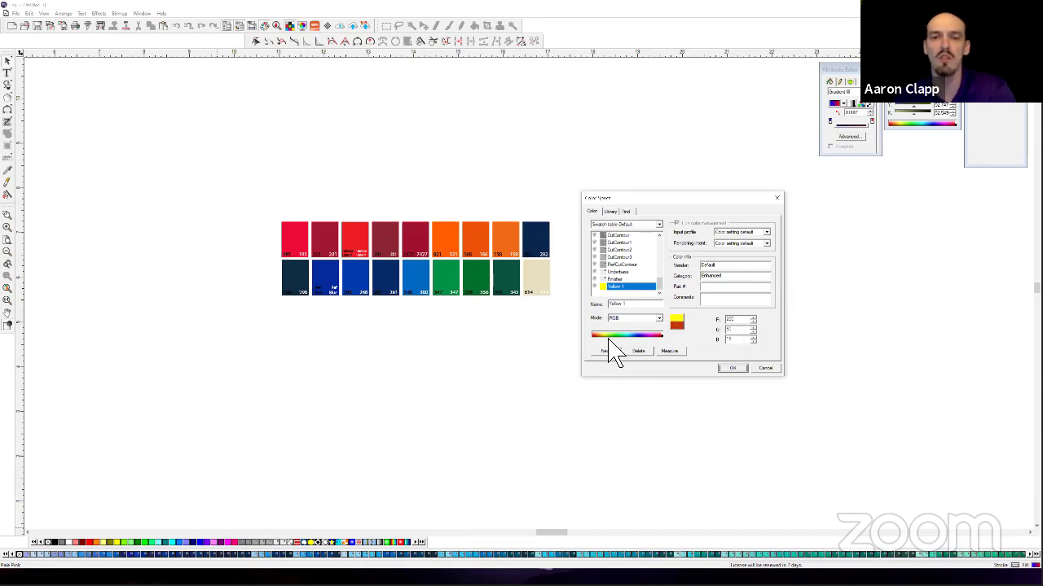
Switch the new swatch's color mode to CMYK and review the other available color modes.
click(658, 318)
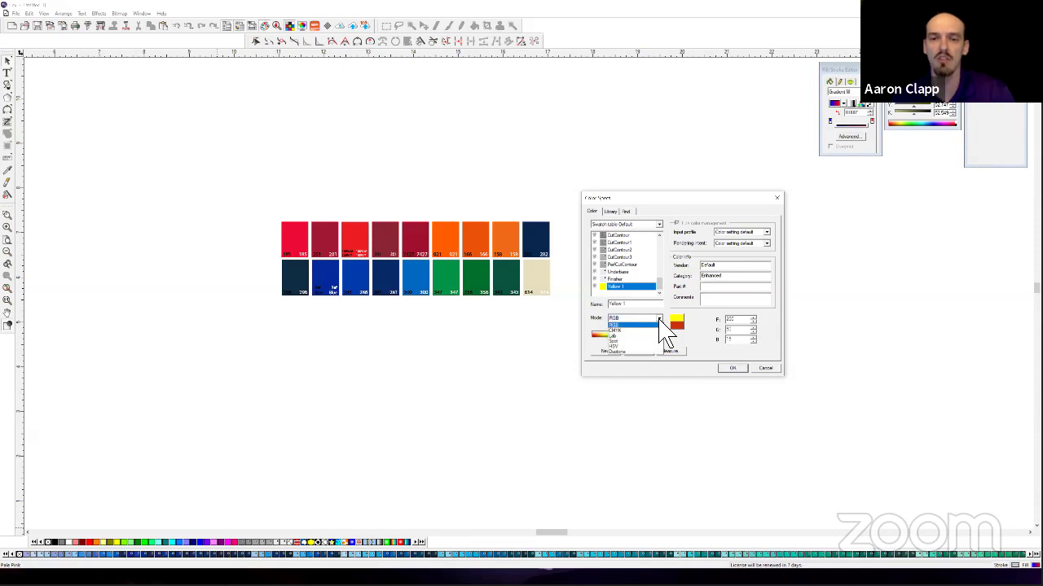
click(655, 331)
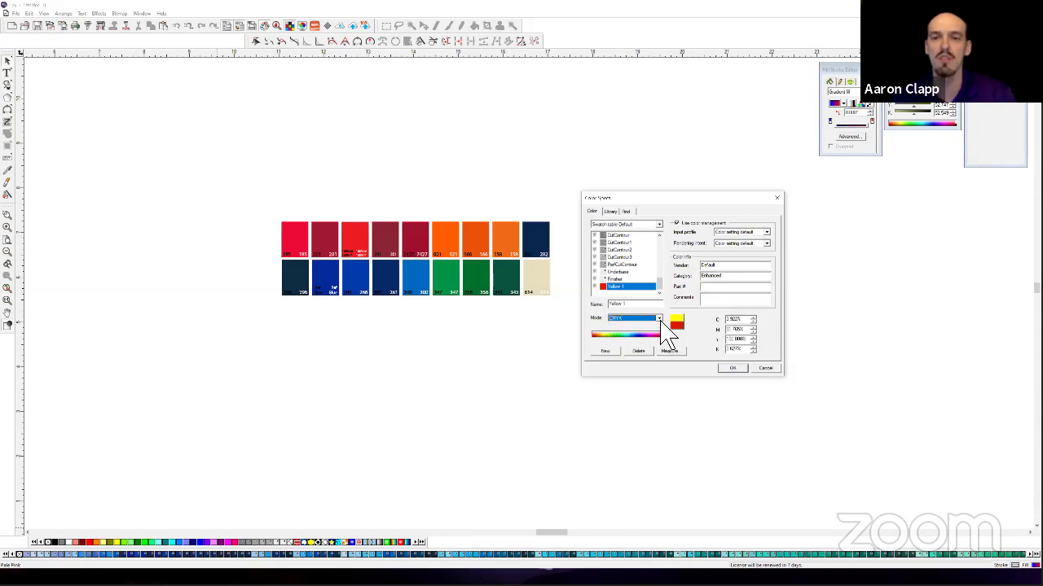
click(658, 318)
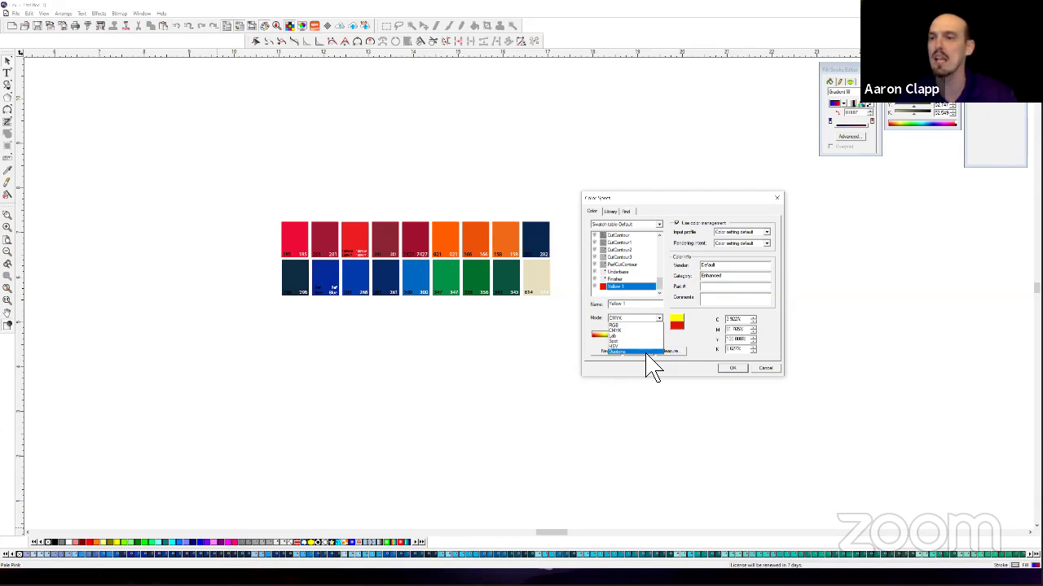
click(702, 350)
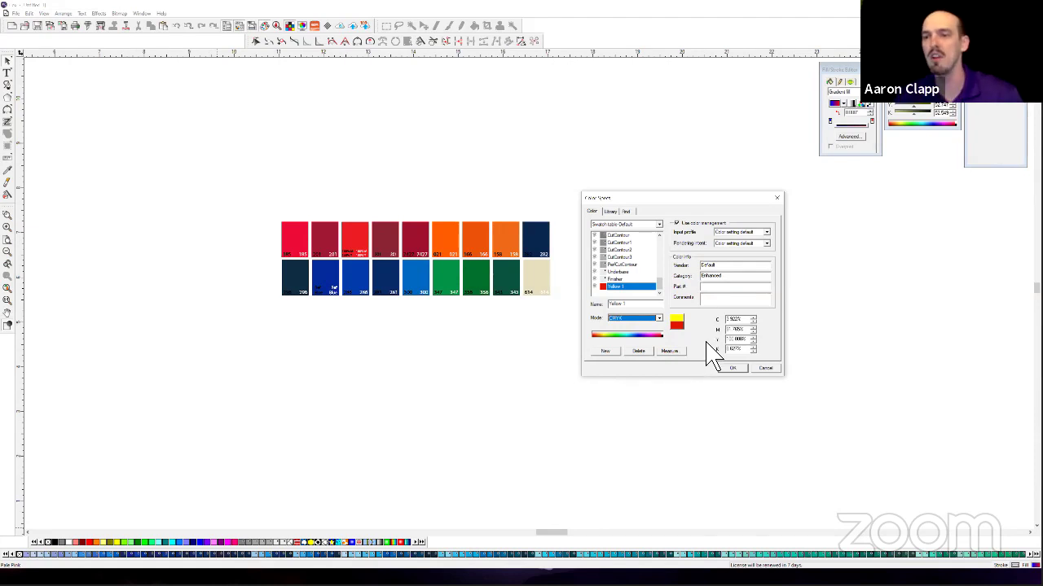
View the color library, discard the Color Specs changes, and close the PANTONE+ Solid Coated swatch table.
click(610, 212)
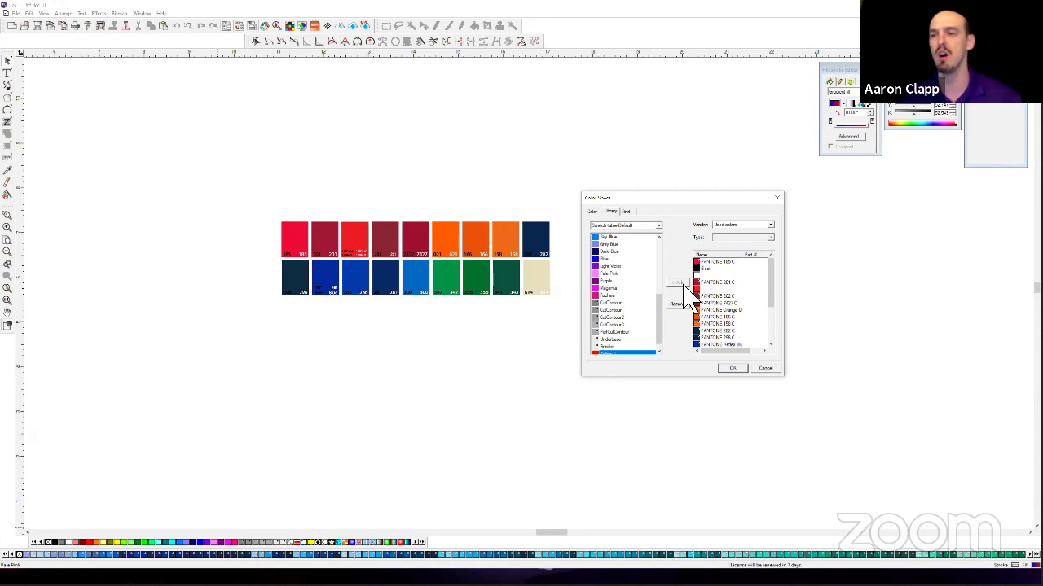
click(765, 368)
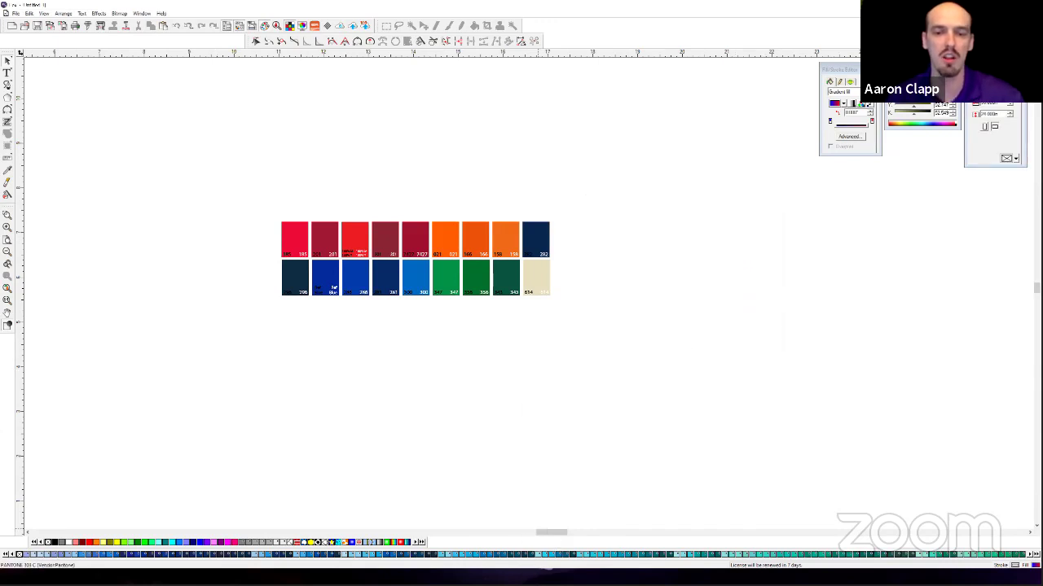
right_click(529, 556)
click(544, 548)
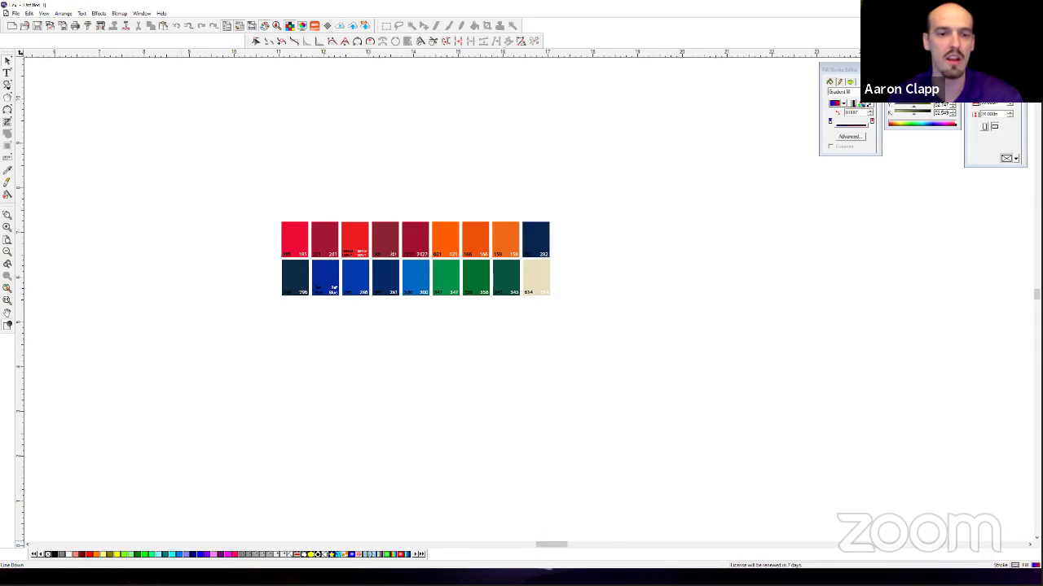
Create a new empty swatch table beneath the Default table.
right_click(232, 554)
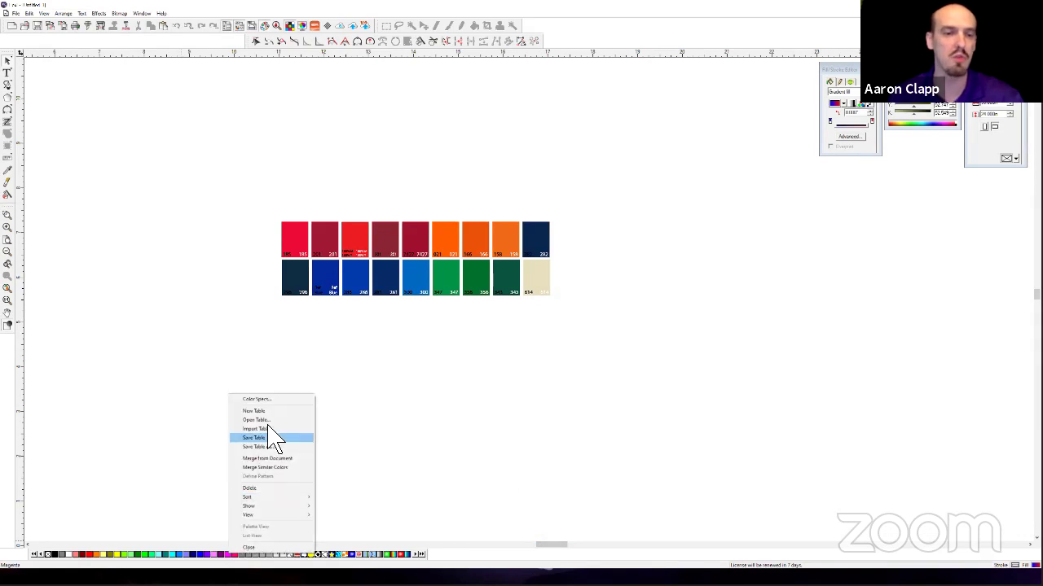
click(189, 478)
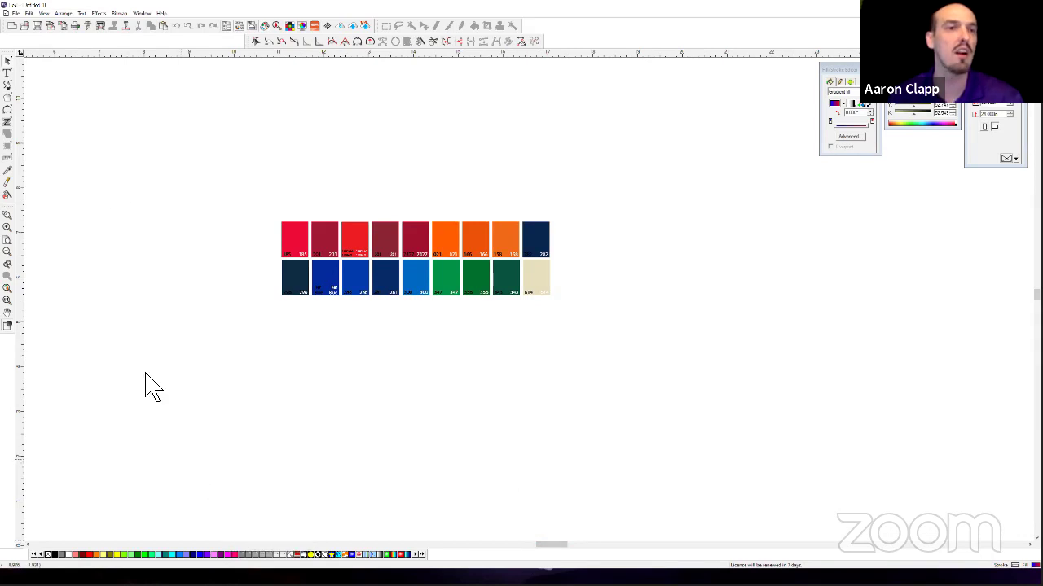
click(44, 14)
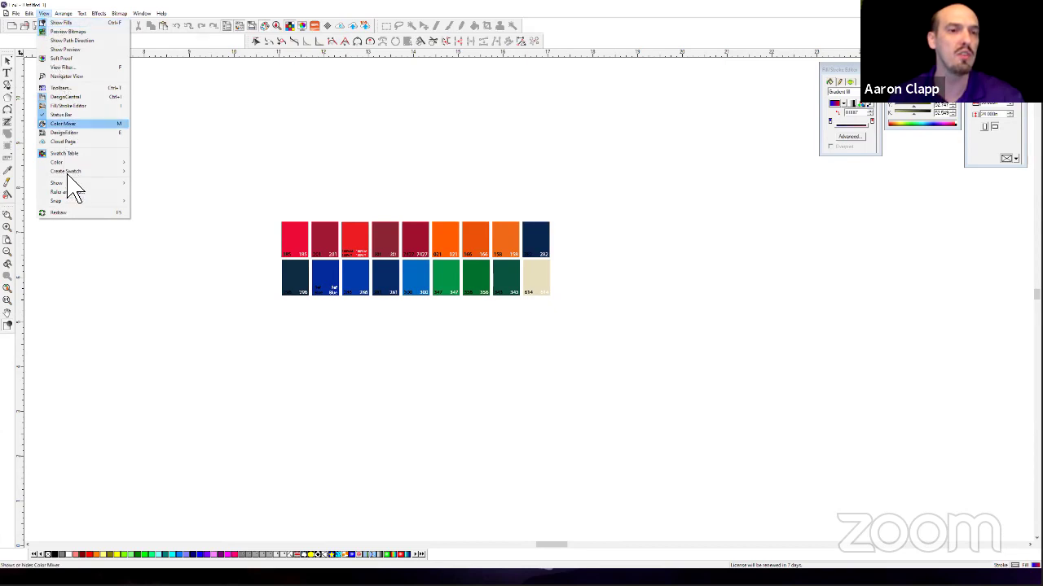
mouse_move(71, 165)
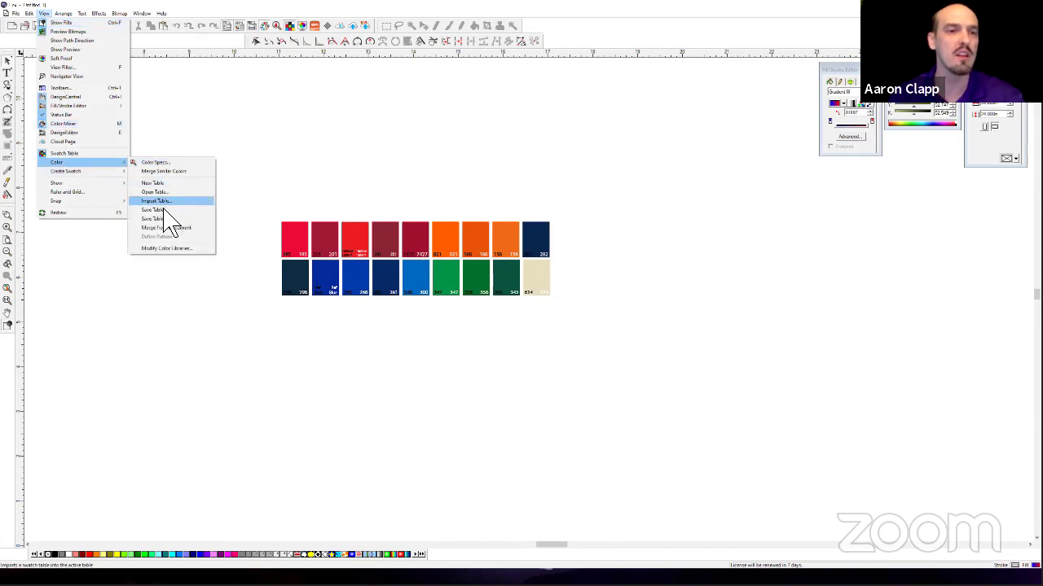
click(159, 183)
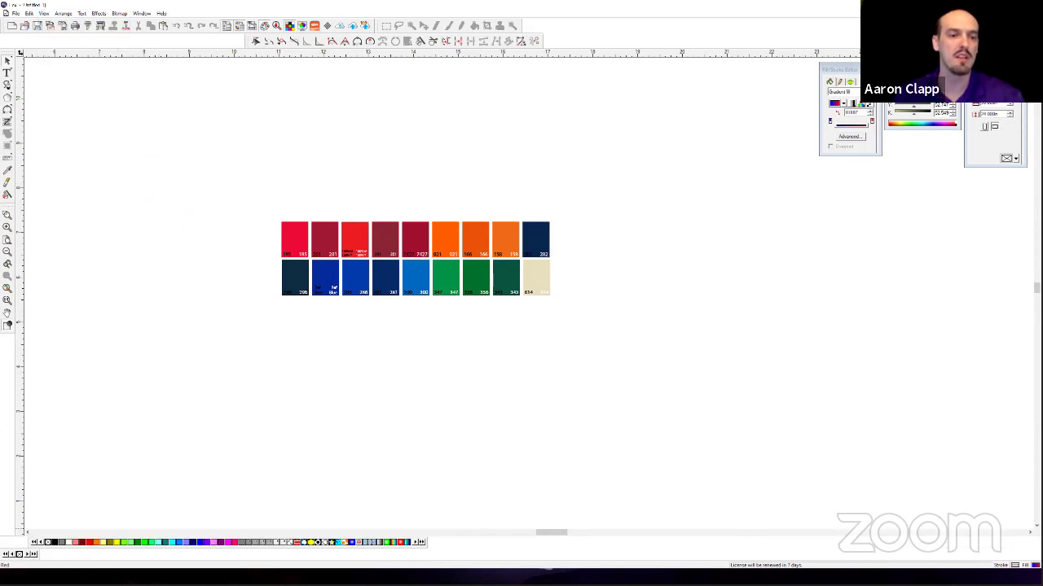
click(35, 554)
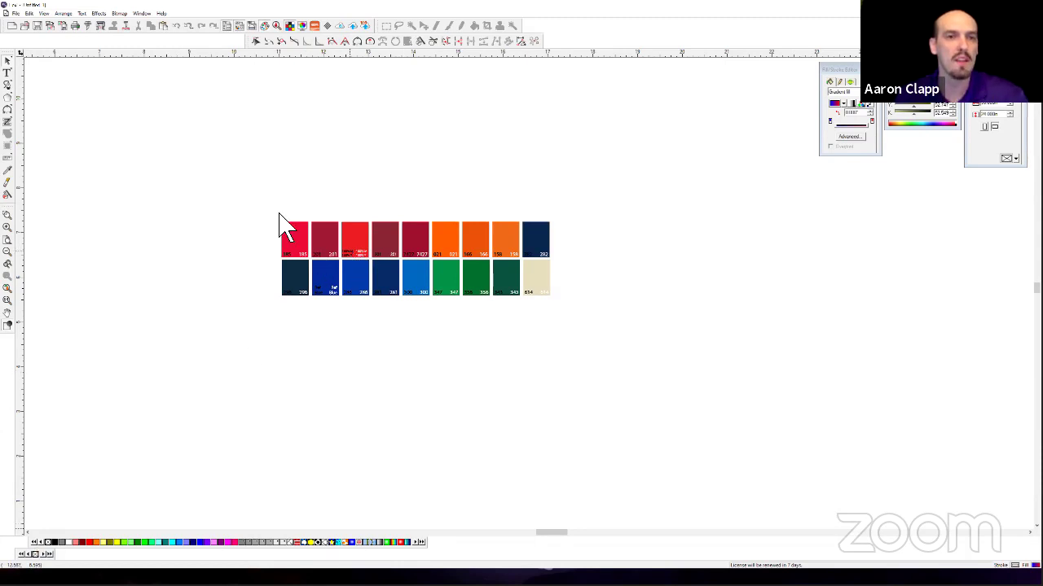
Open the color library in Color Specs and choose the new swatch table as the target.
click(44, 14)
mouse_move(60, 164)
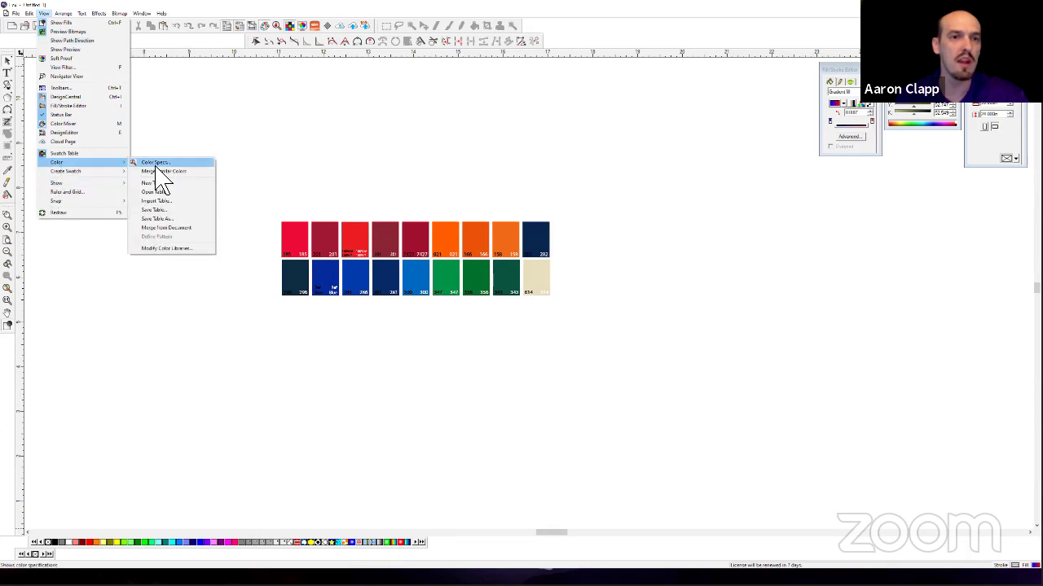
click(167, 163)
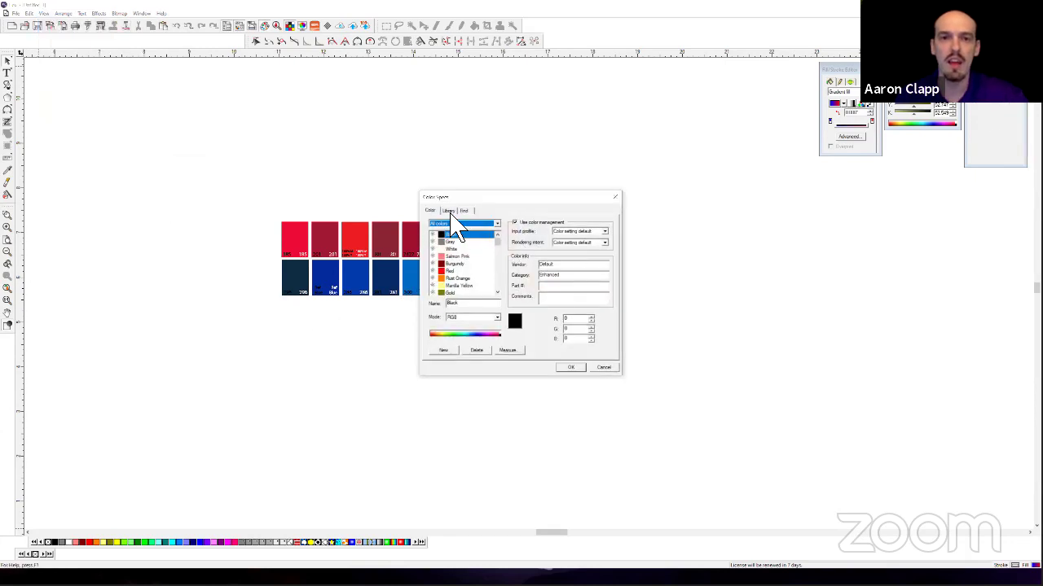
click(448, 210)
click(497, 224)
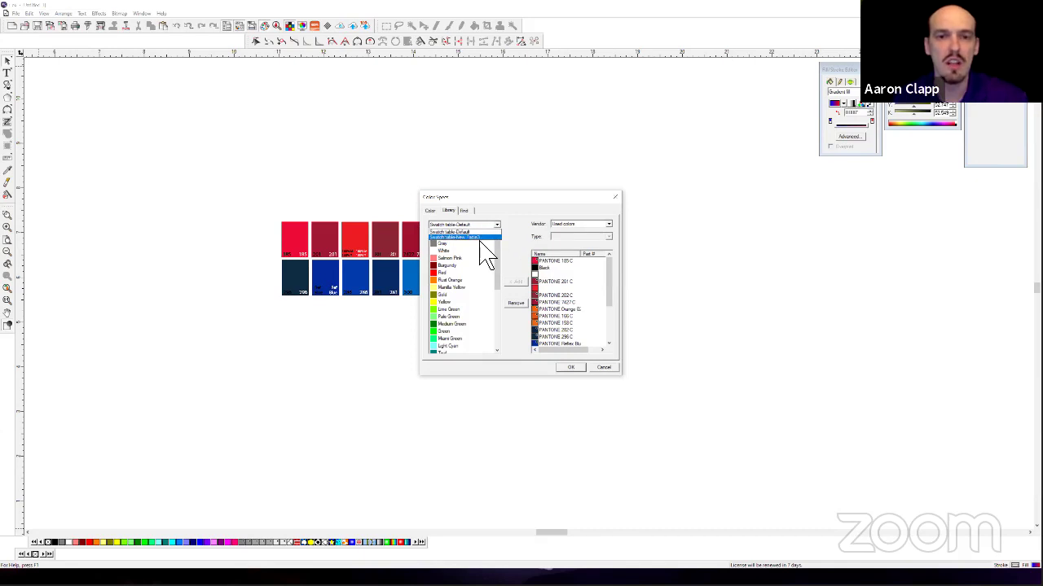
click(480, 237)
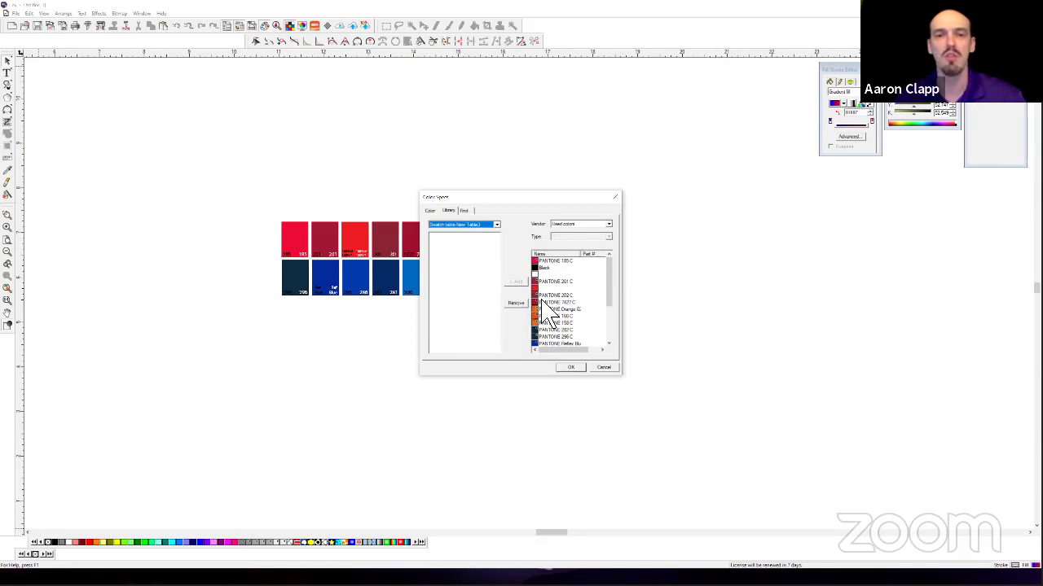
Add ES3-Mtl-BlueGray-05 from Mimaki's ES3 Metallic library to the new swatch table.
click(608, 226)
drag(611, 232, 612, 272)
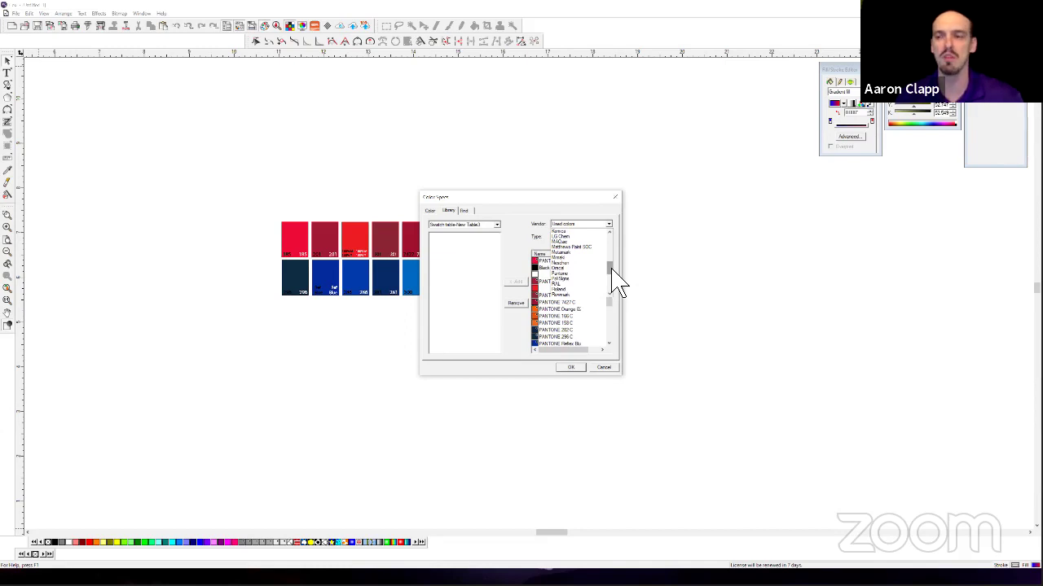
click(568, 254)
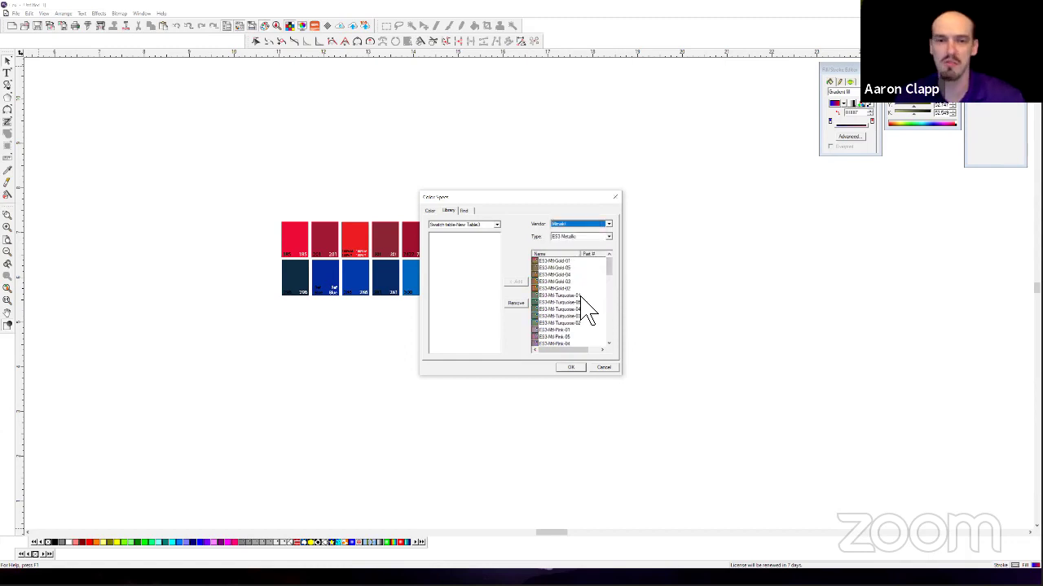
scroll(582, 318, down, 10)
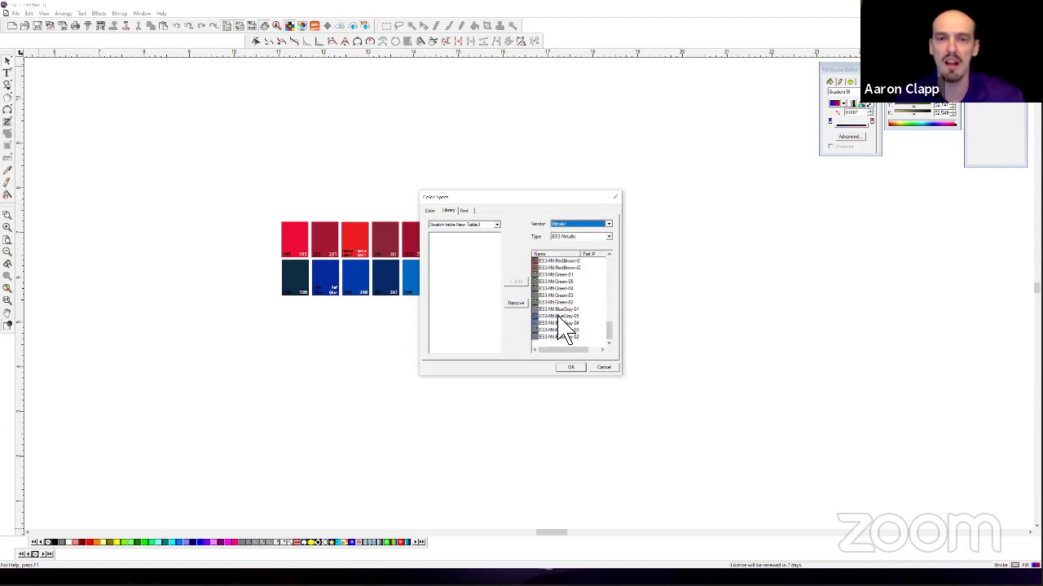
click(559, 316)
click(517, 282)
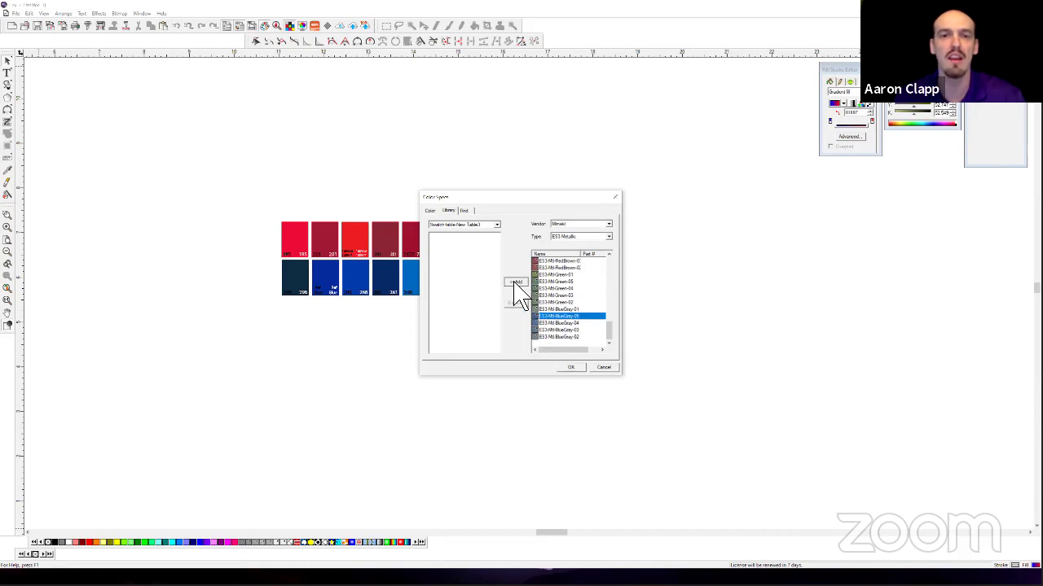
Show the Enhanced color set of the Default vendor in the color library.
click(608, 224)
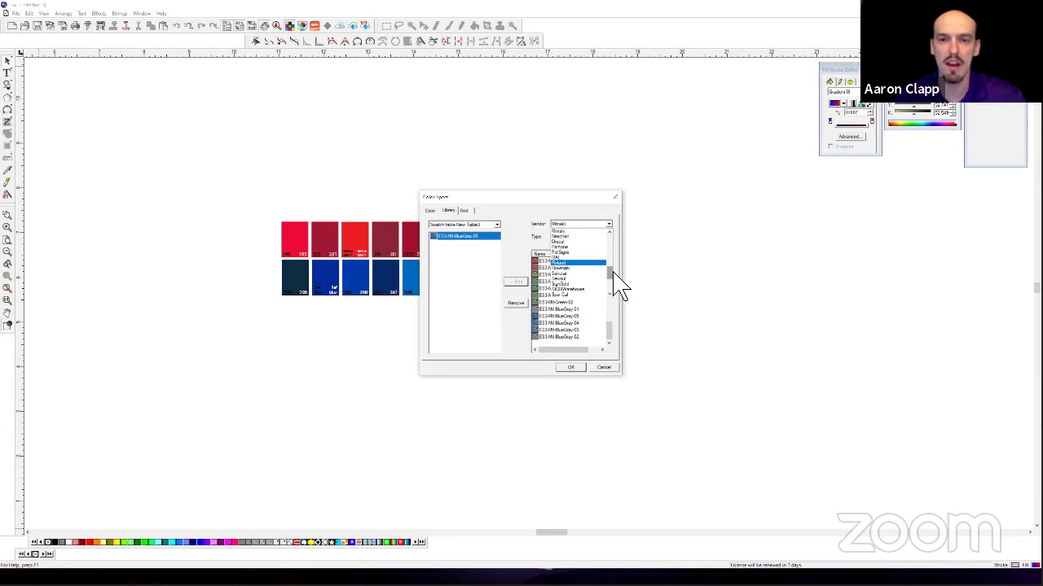
scroll(615, 264, up, 5)
scroll(619, 270, up, 5)
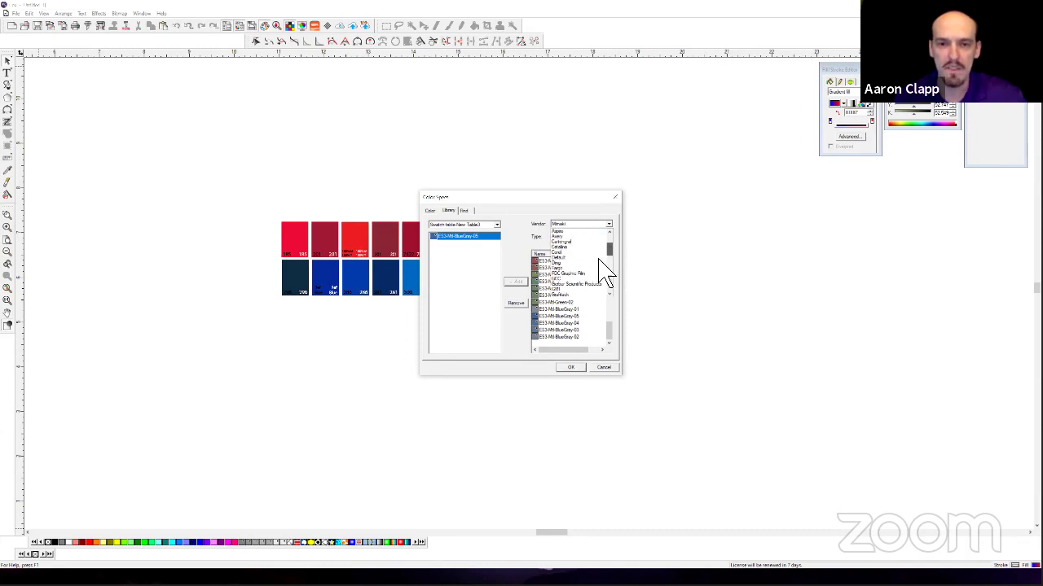
click(571, 258)
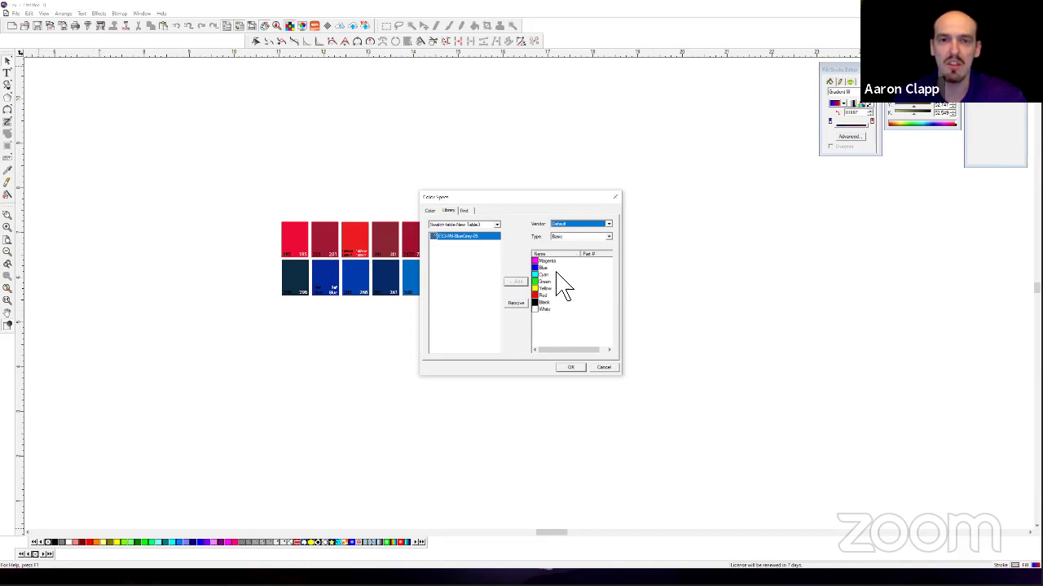
click(609, 238)
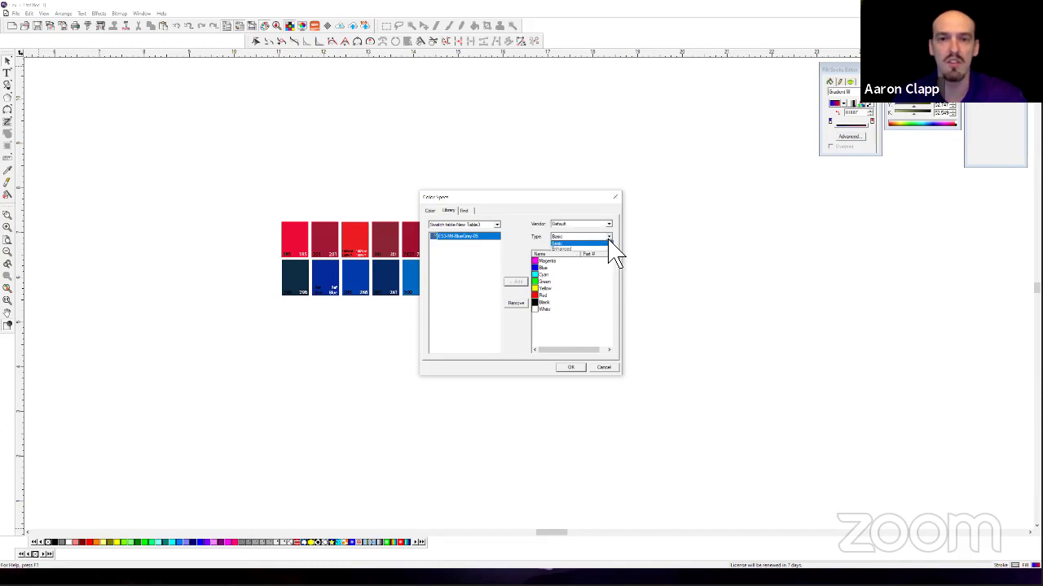
click(604, 251)
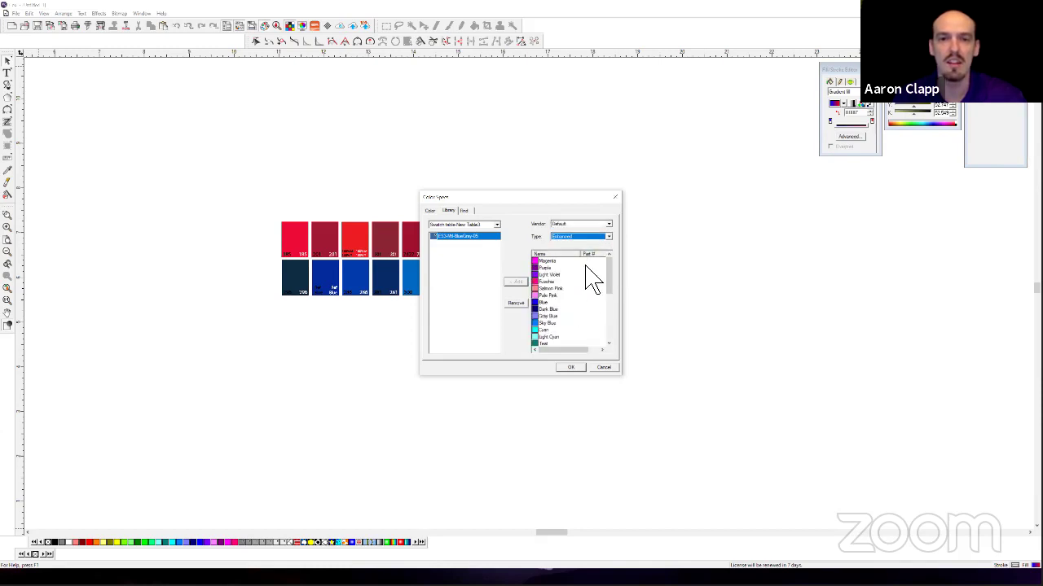
Add Miami Green from the Default vendor's Enhanced colors to the new swatch table.
scroll(562, 308, down, 1)
click(547, 296)
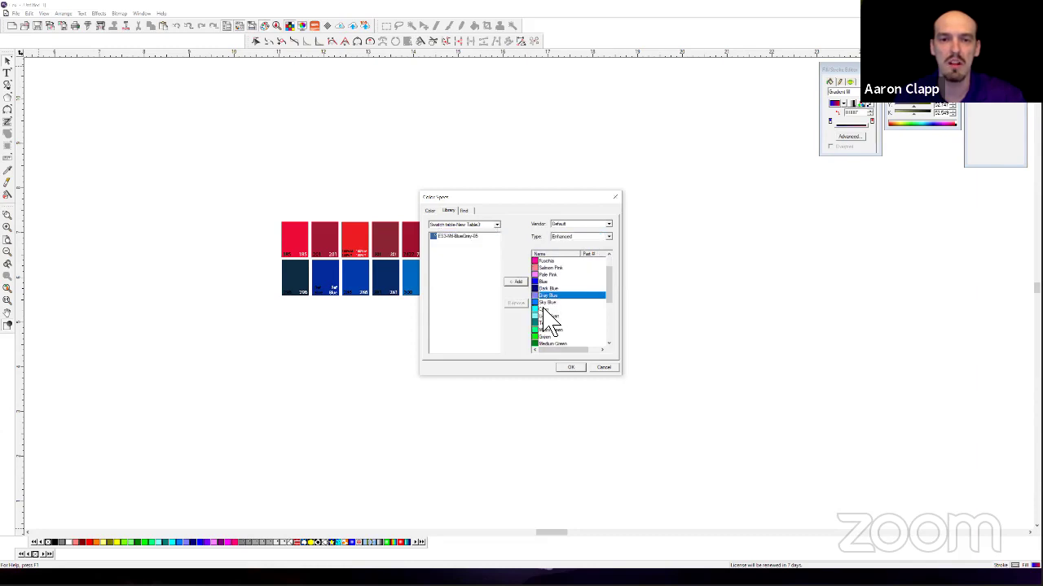
click(549, 309)
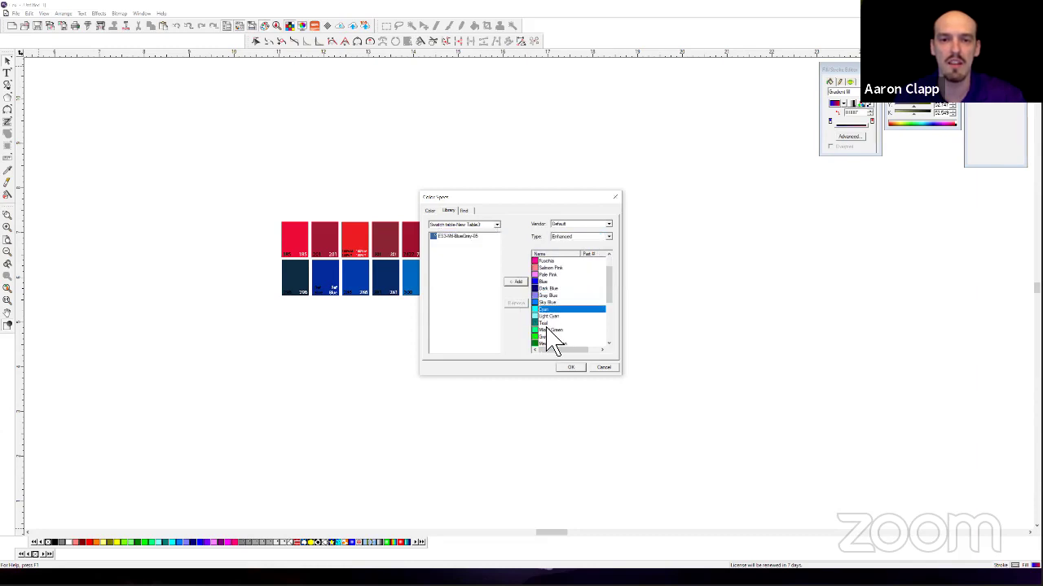
click(551, 330)
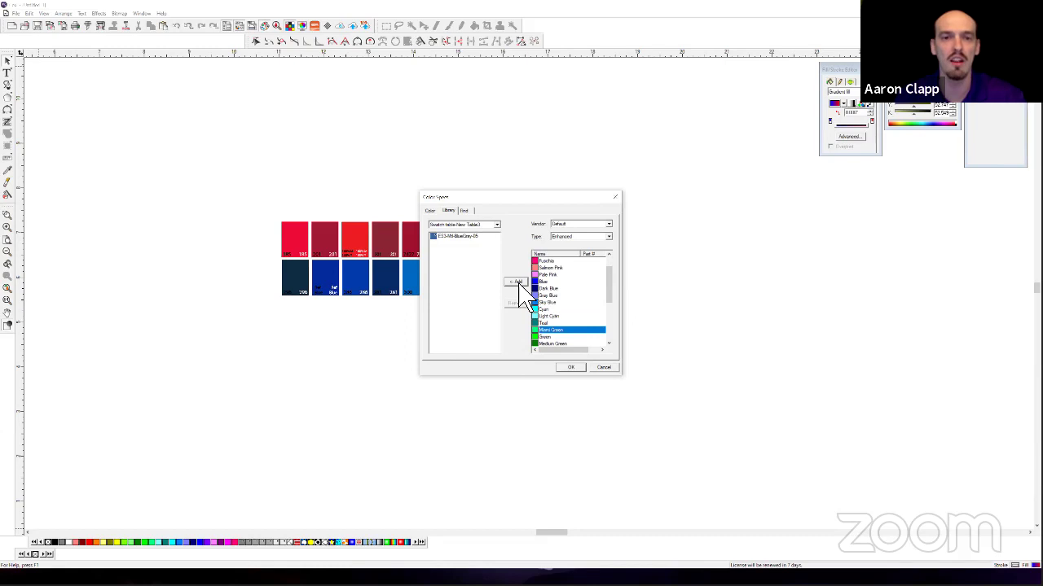
click(516, 282)
Add Black from the Default vendor's Enhanced colors to the new swatch table and show the GCC vendor's Laser colors.
drag(610, 285, 614, 300)
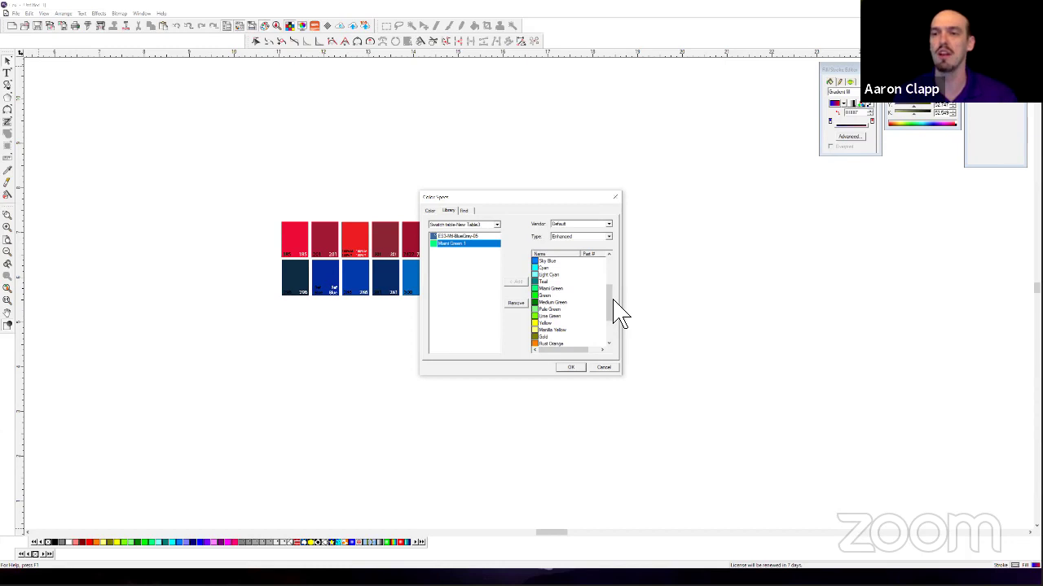
click(552, 296)
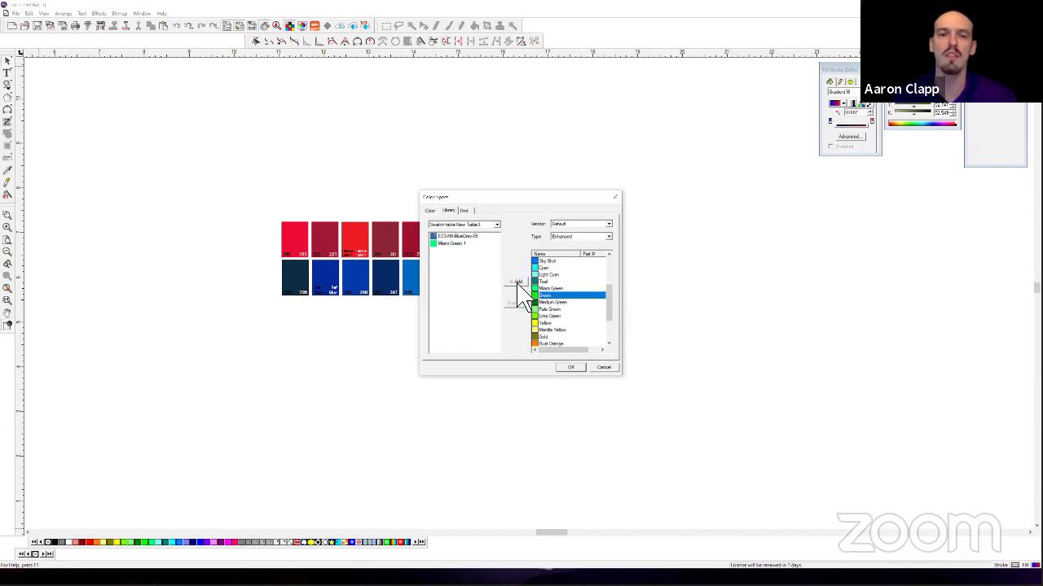
scroll(562, 329, down, 2)
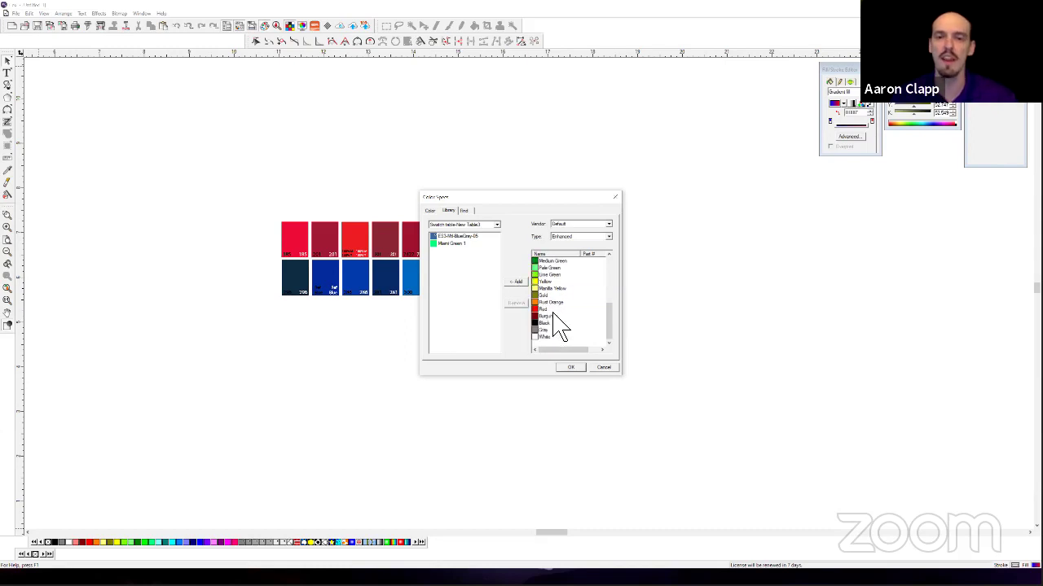
click(544, 323)
click(515, 282)
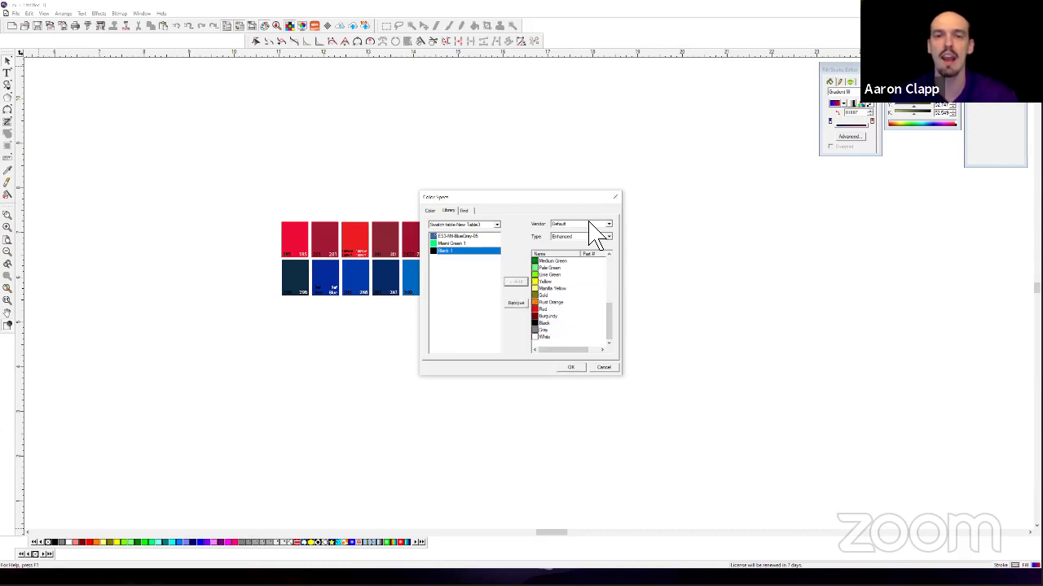
click(608, 237)
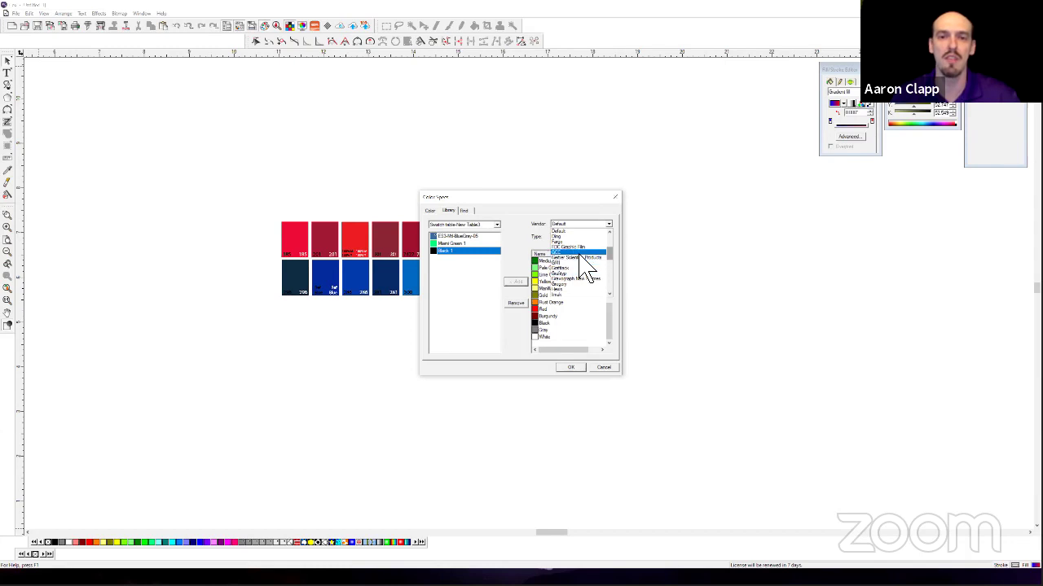
click(584, 268)
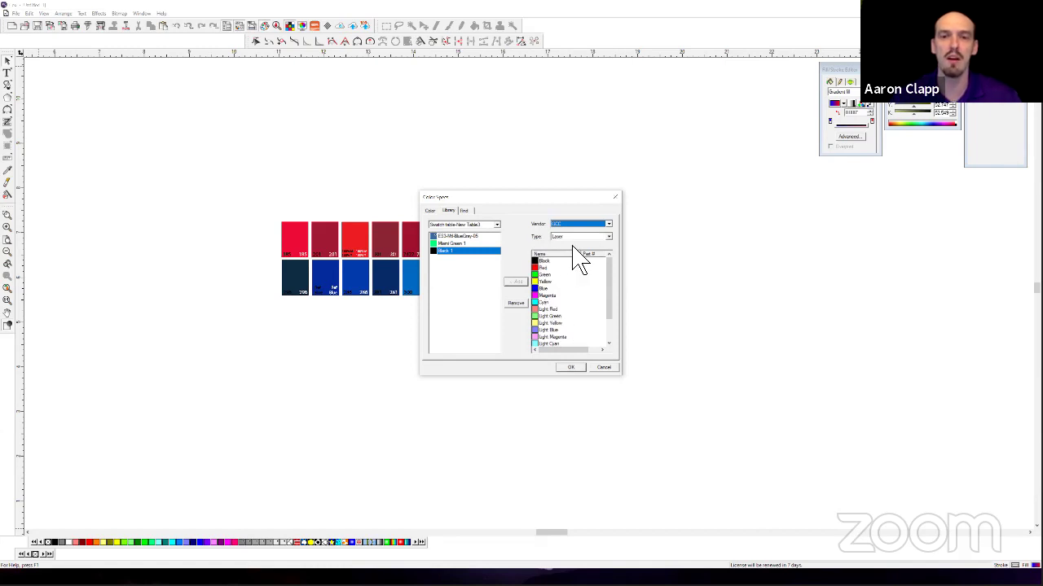
Open the color search in Color Specs and select Rust Orange among all colors as the color to match.
click(465, 211)
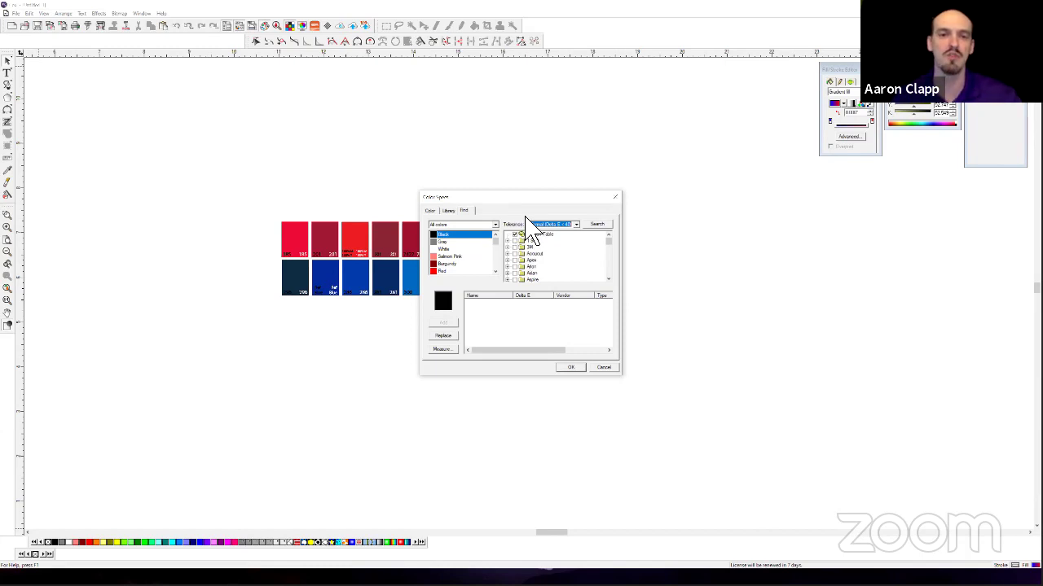
click(495, 272)
click(495, 272)
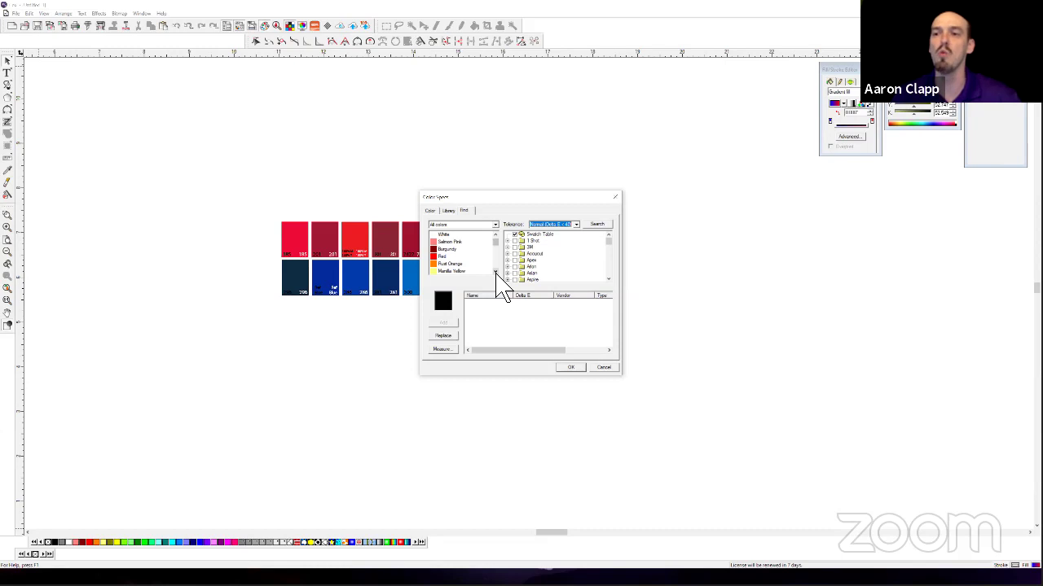
click(494, 272)
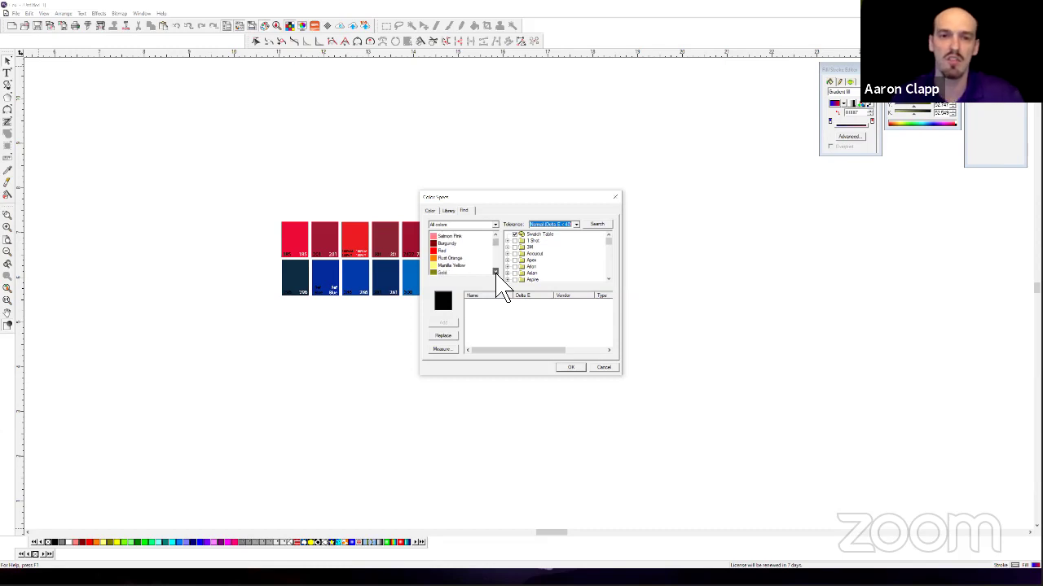
click(495, 272)
click(454, 249)
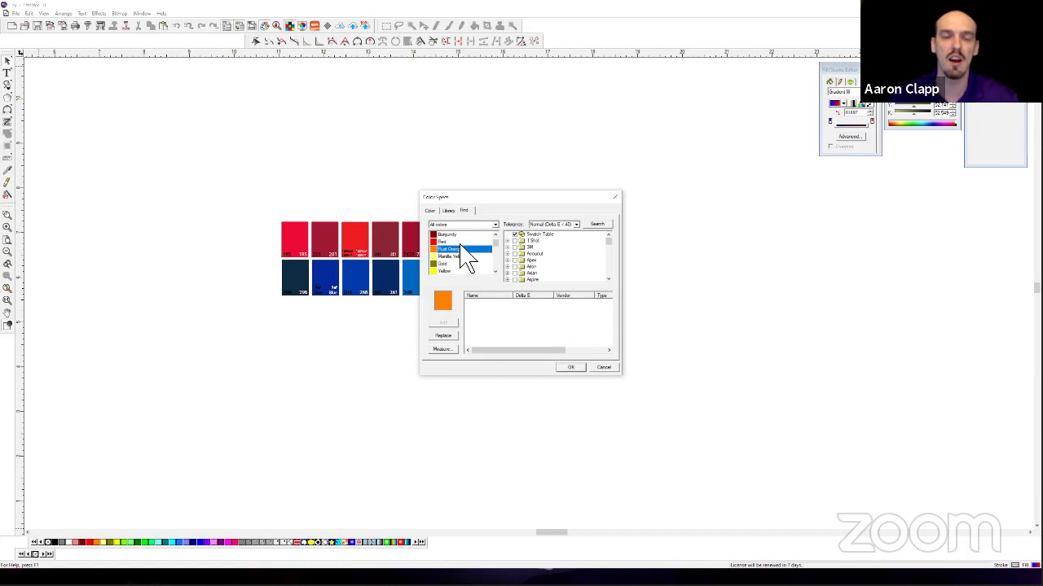
Search the Pantone libraries for matches to Rust Orange with the tolerance set to Best (Delta E < 10).
click(574, 226)
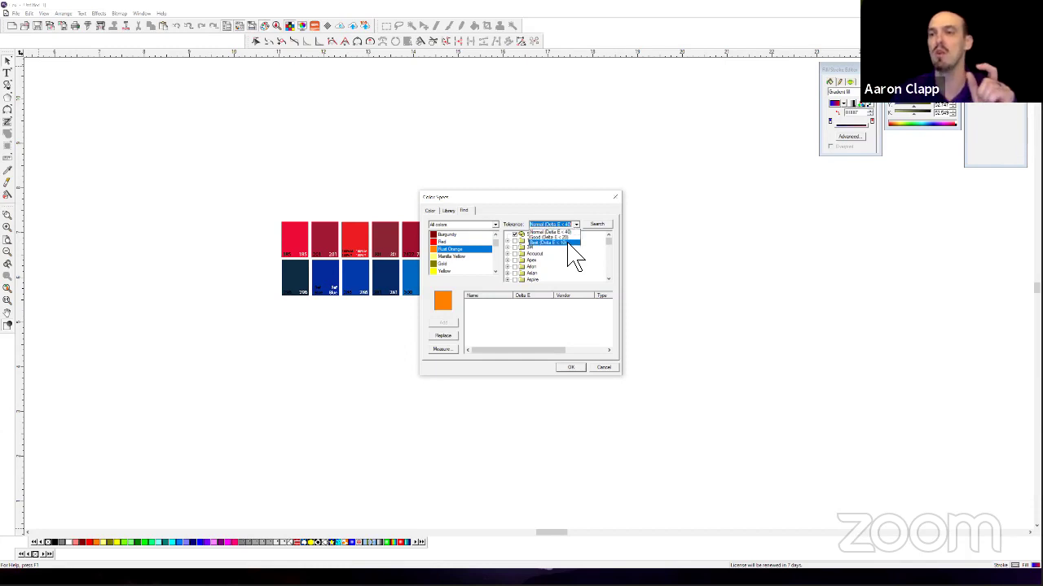
click(569, 244)
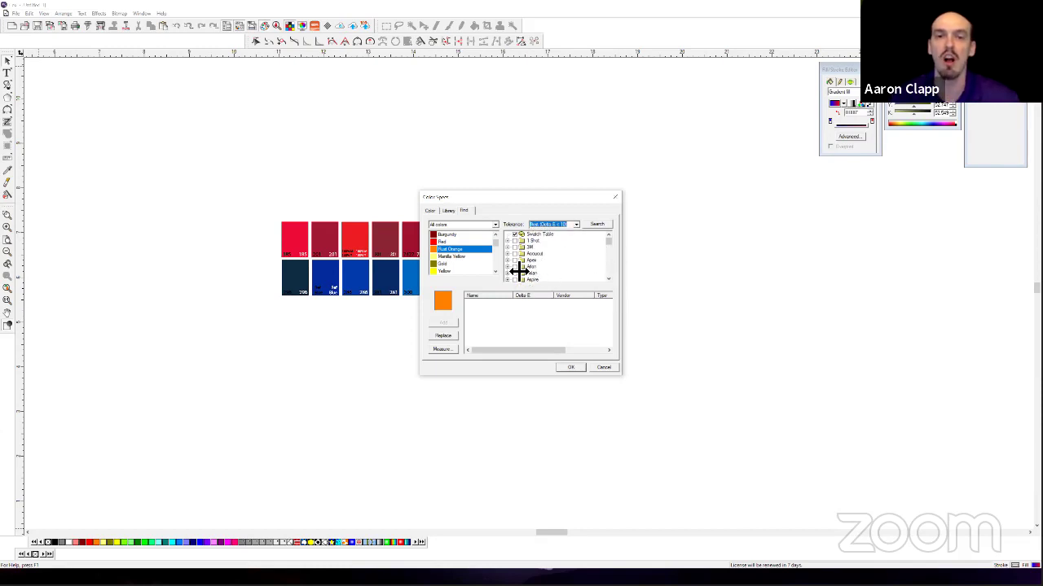
drag(607, 245, 607, 266)
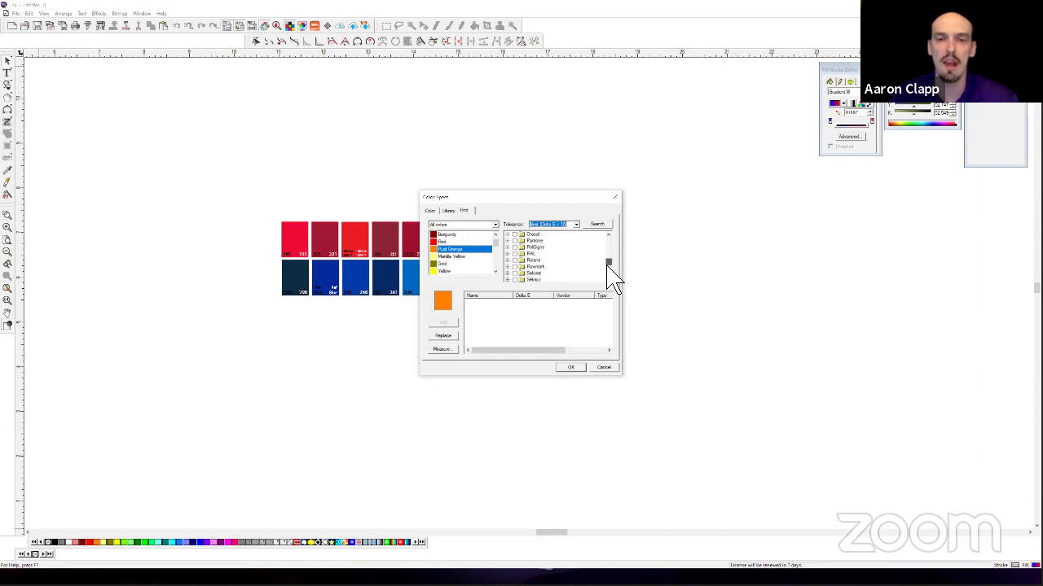
click(514, 241)
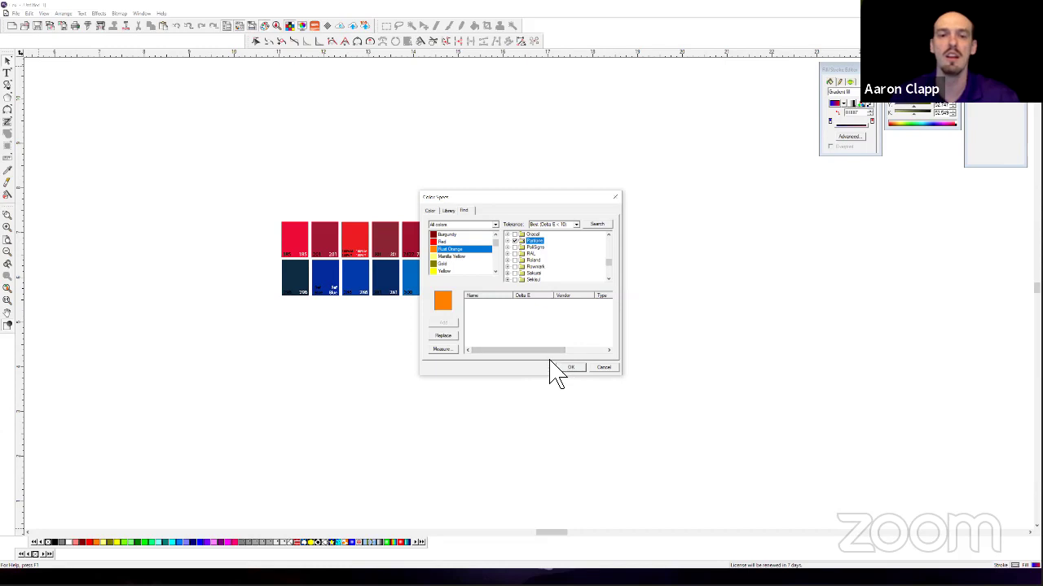
click(597, 225)
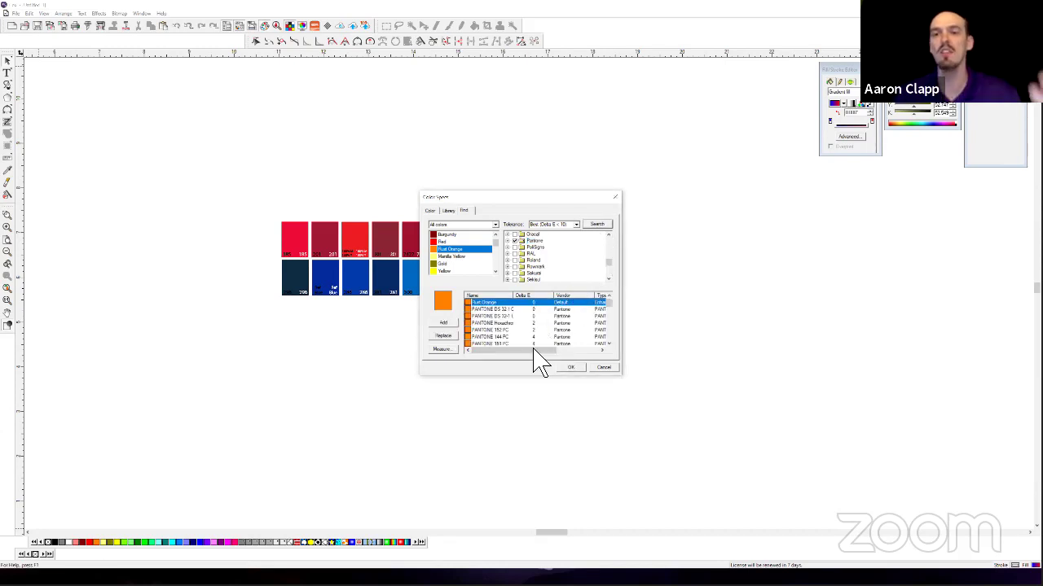
Examine the Pantone matches for Rust Orange to the end of the list and select PANTONE 151 C.
click(609, 345)
click(609, 345)
click(609, 345)
click(609, 345)
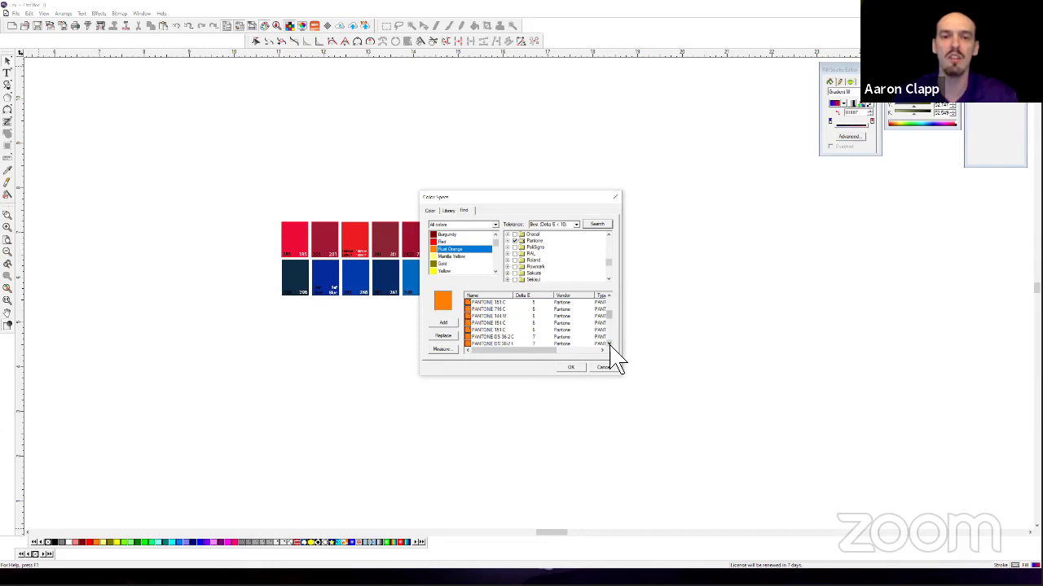
click(609, 345)
click(609, 345)
click(610, 345)
click(609, 346)
click(609, 346)
click(610, 346)
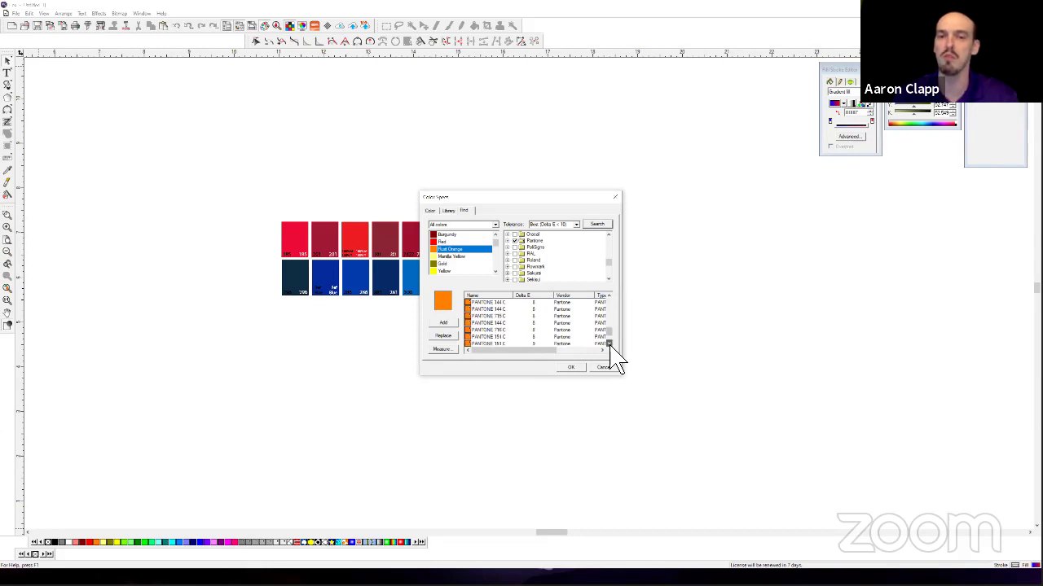
click(609, 346)
click(609, 346)
click(610, 345)
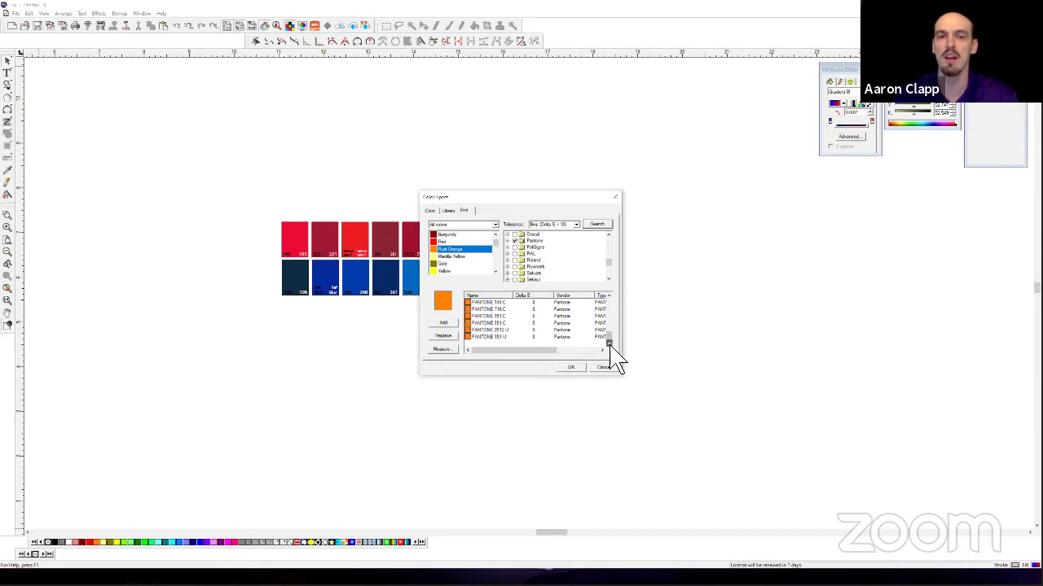
click(489, 316)
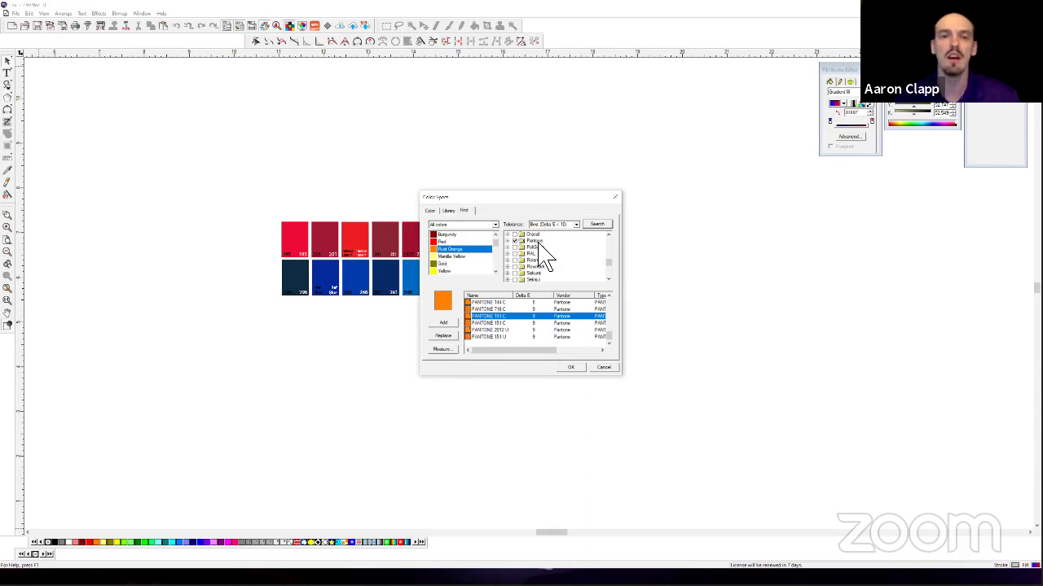
Search for colors matching Yellow with the same vendors and tolerance, and look through the matches.
drag(609, 265, 607, 235)
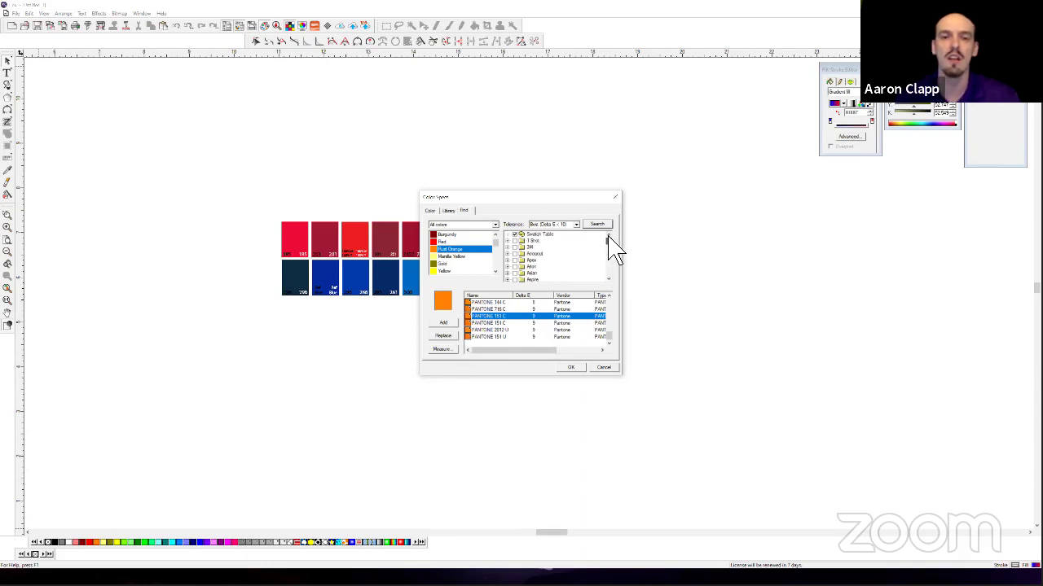
click(451, 271)
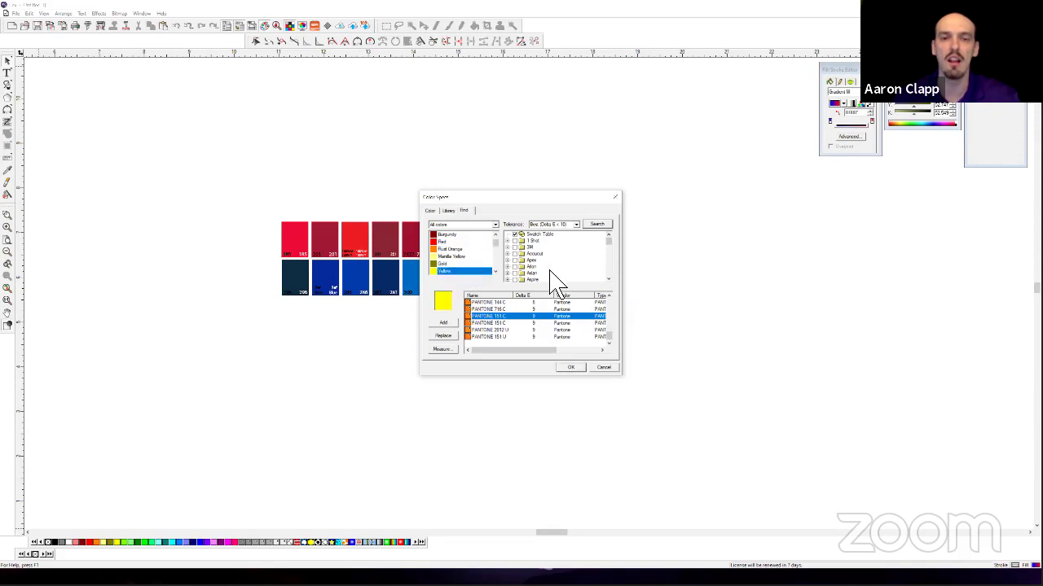
click(596, 225)
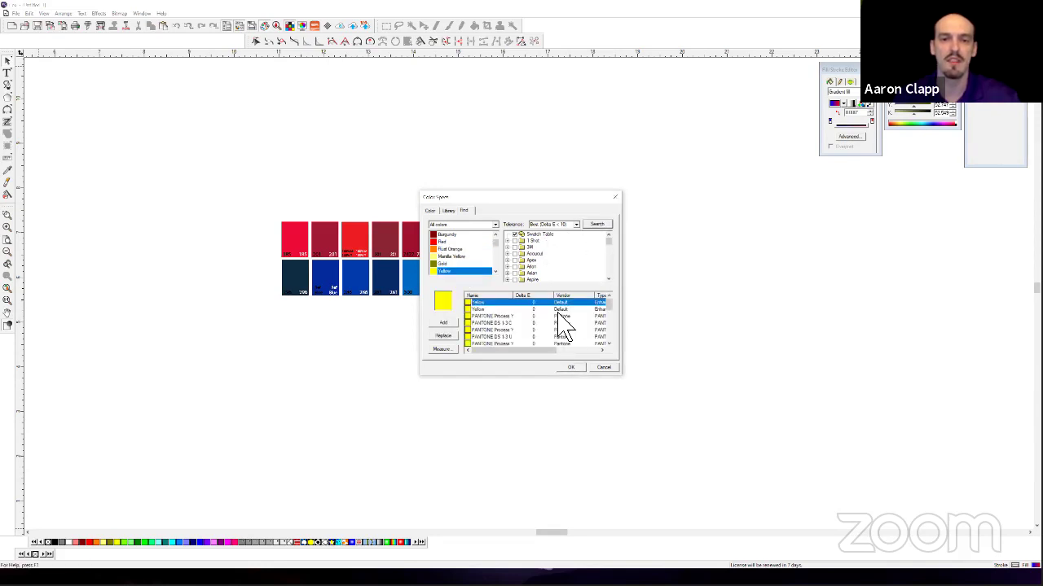
drag(610, 319, 610, 339)
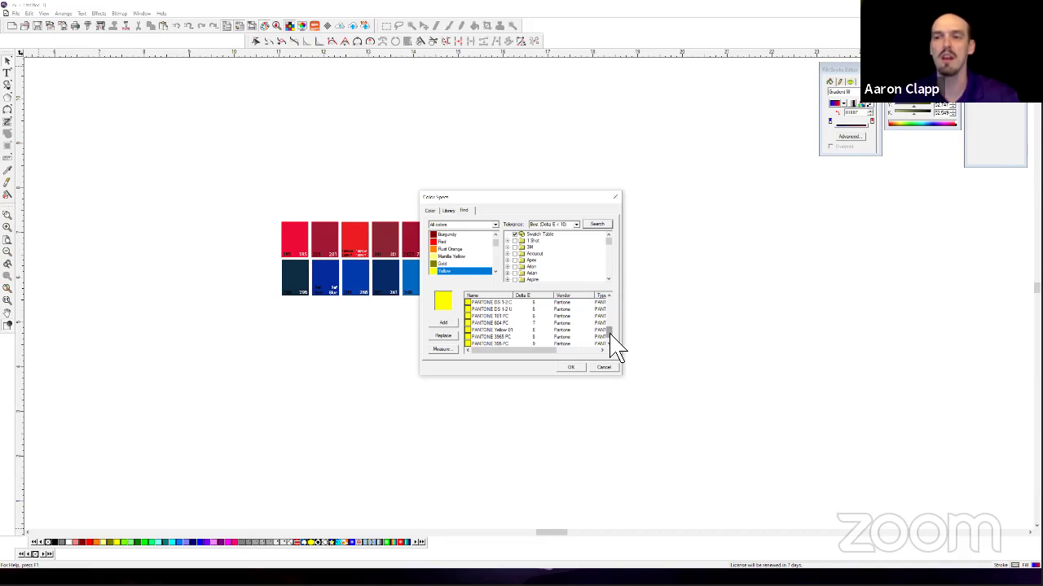
Include the Corel (CMYK) library in the color search.
click(609, 280)
click(609, 279)
click(608, 279)
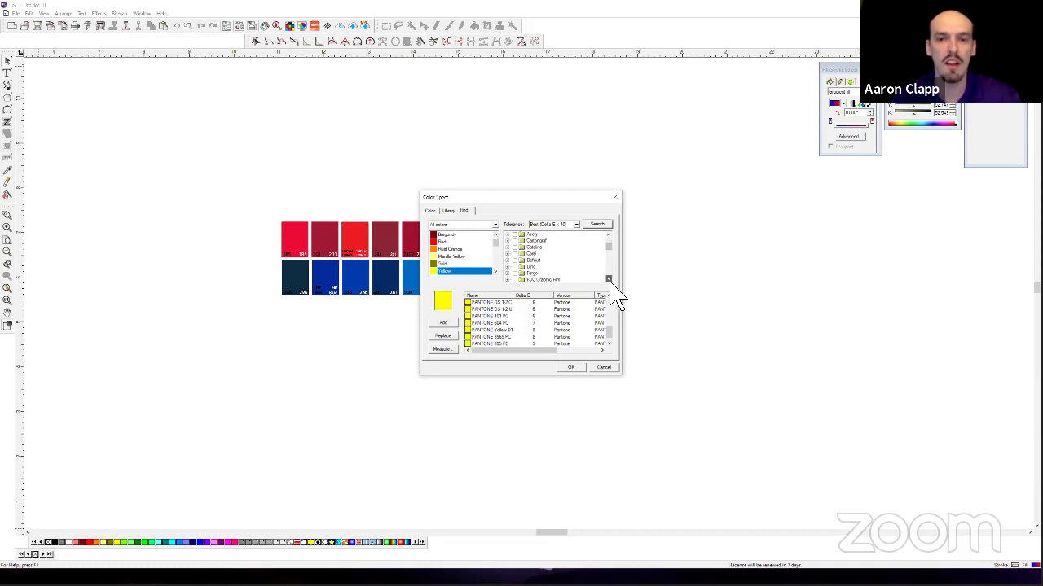
click(609, 281)
click(609, 280)
click(609, 281)
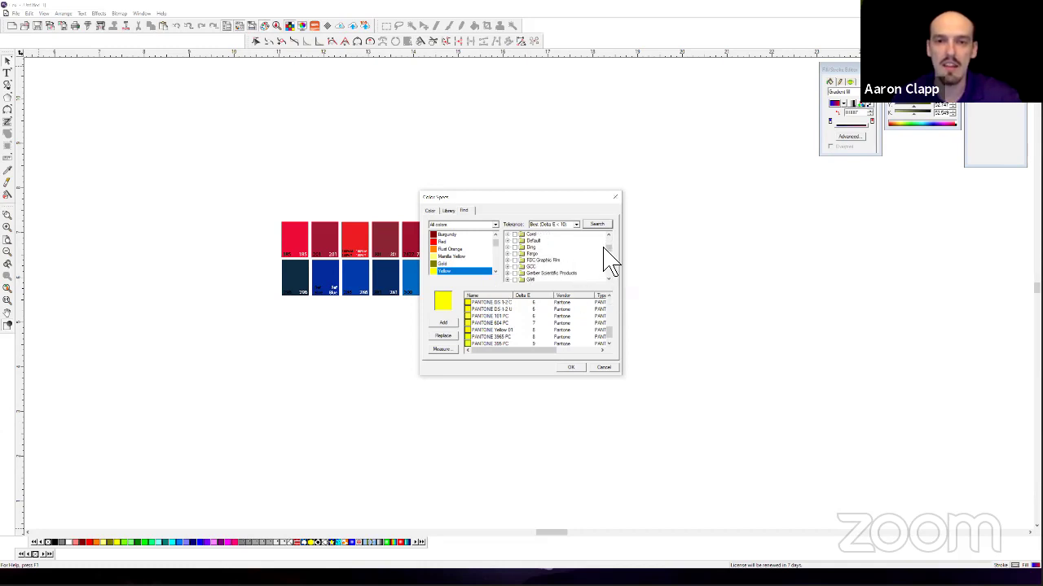
click(506, 234)
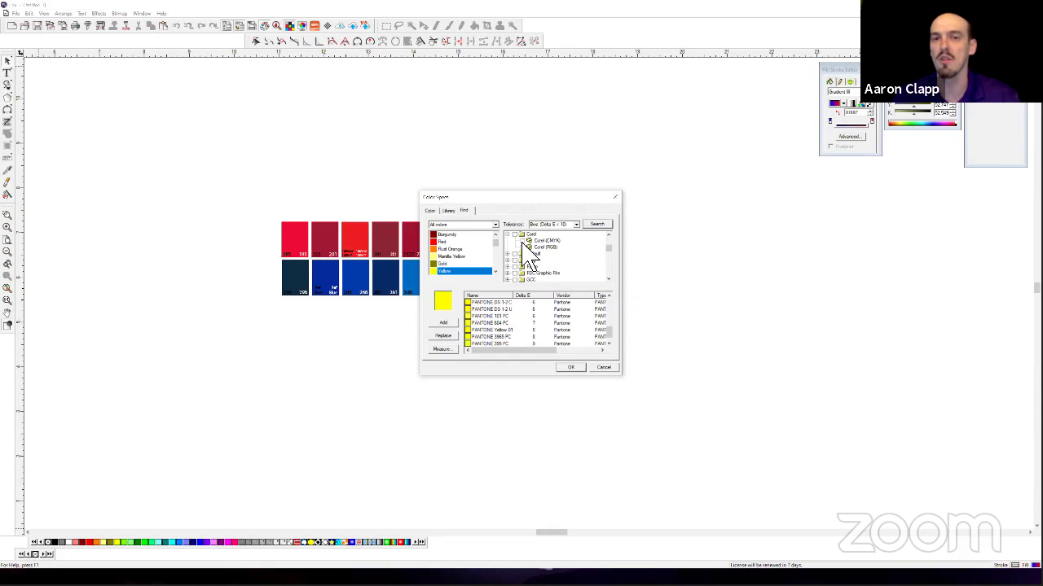
click(528, 241)
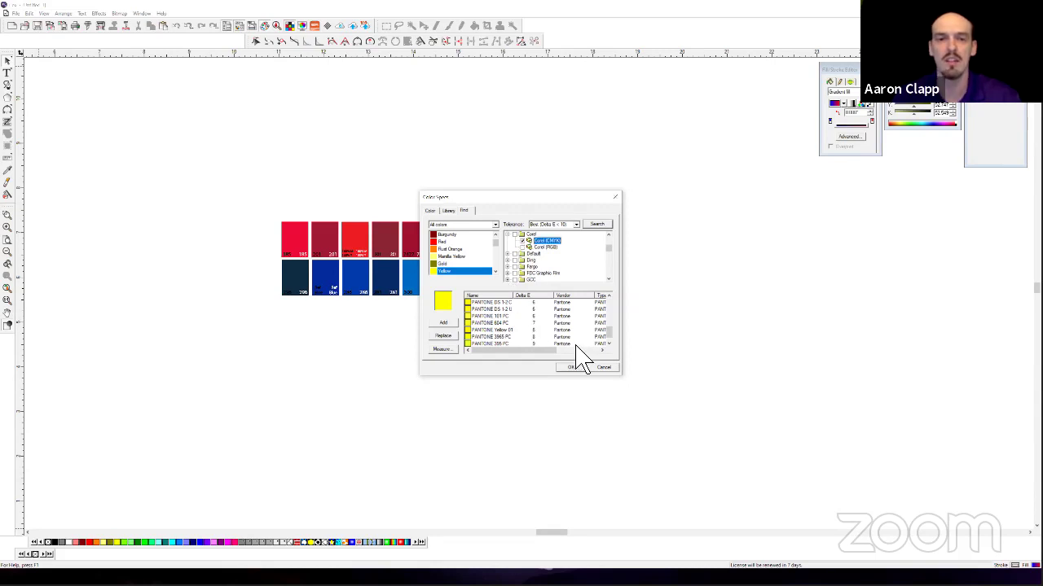
Exclude Pantone from the color search and search again for matches to Yellow.
click(608, 280)
click(608, 280)
click(609, 279)
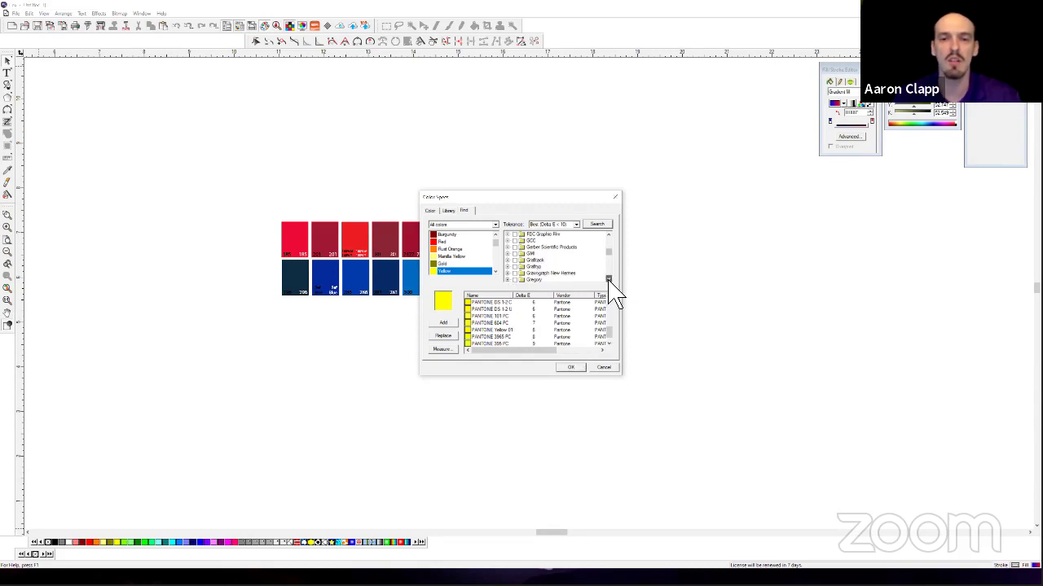
click(609, 279)
scroll(574, 274, down, 3)
click(522, 260)
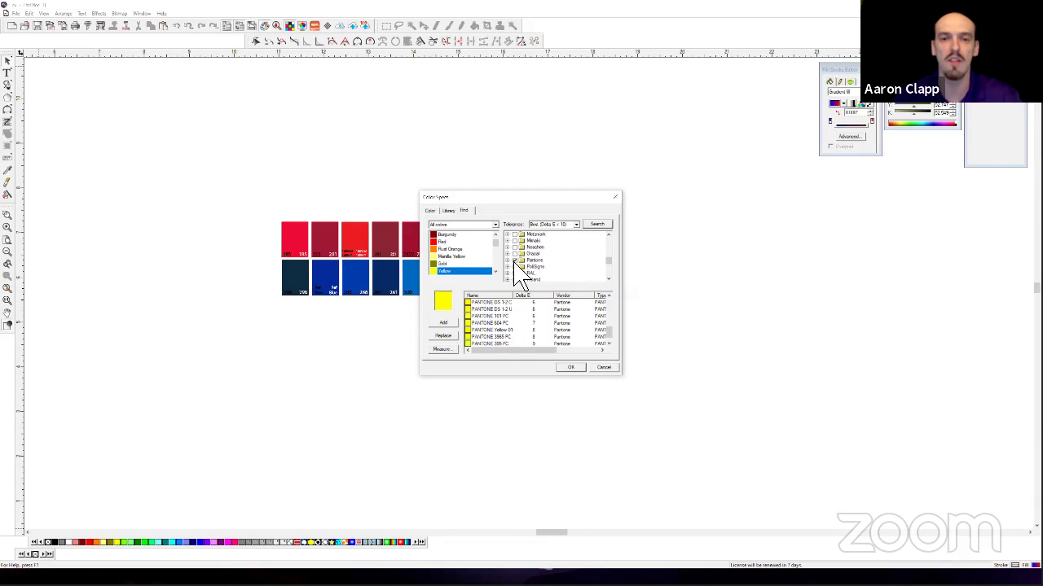
click(606, 225)
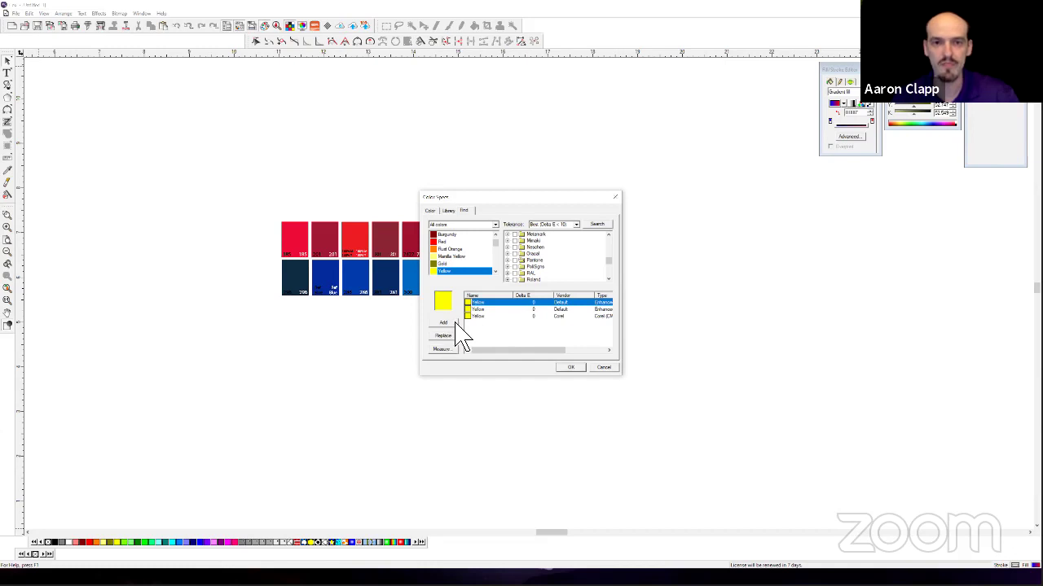
Check which color lists and swatch tables the search can draw from, and close Color Specs without saving.
click(494, 224)
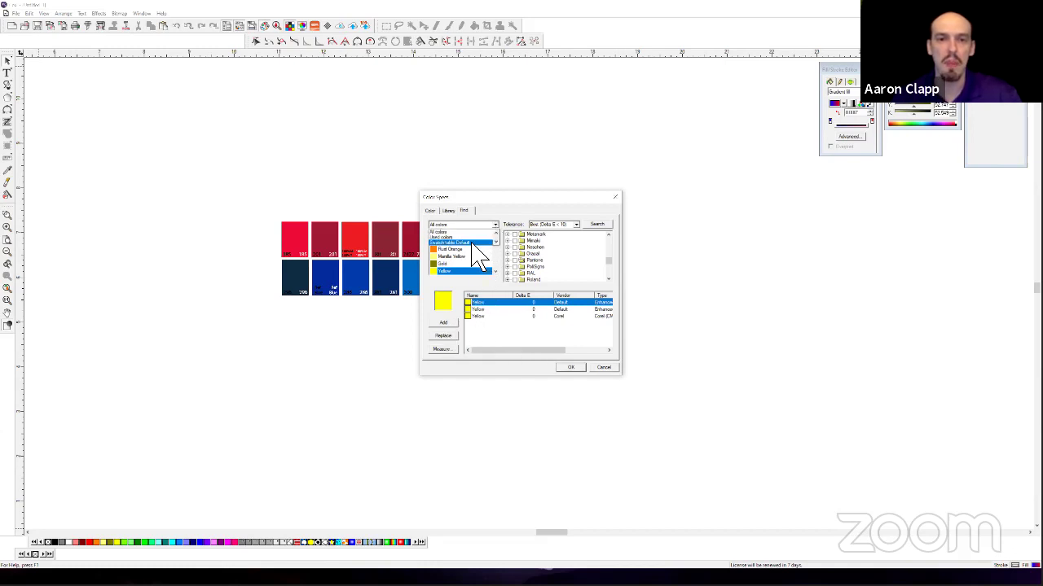
click(447, 340)
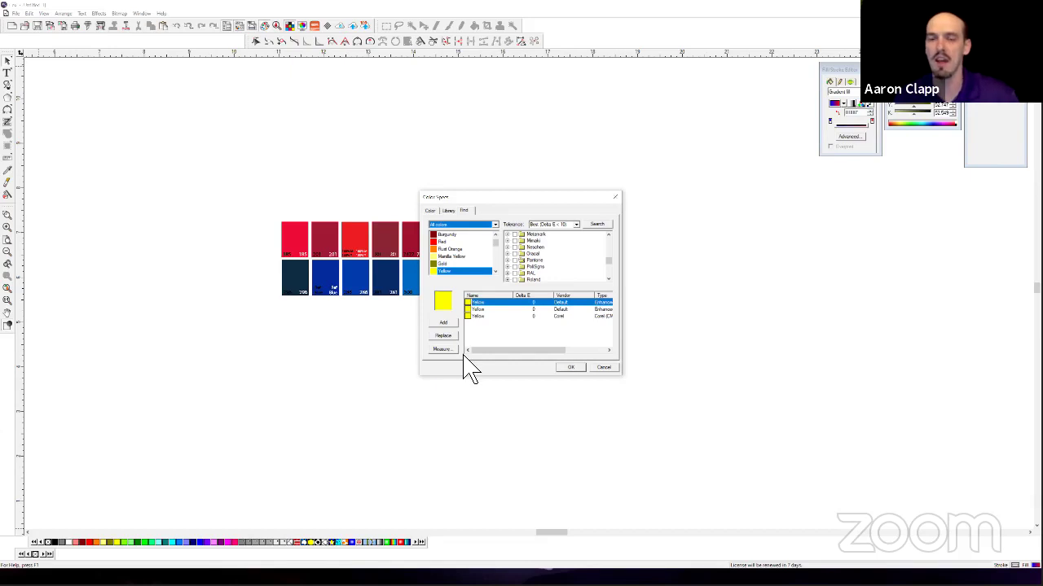
click(602, 370)
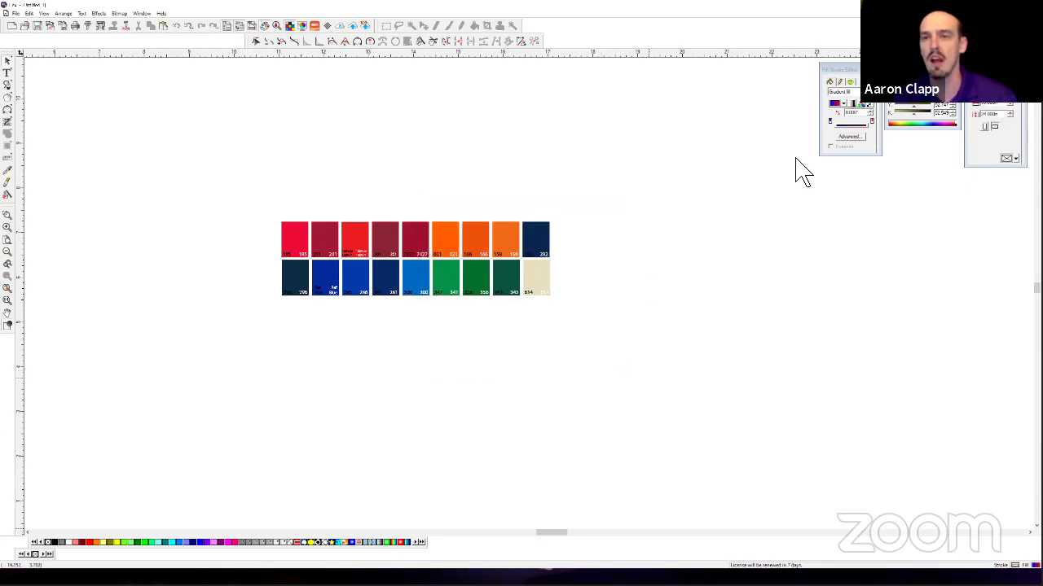
Place the Color Mixer beside the swatch chart in CMYK mode and pick a light green from its spectrum.
drag(913, 105, 611, 171)
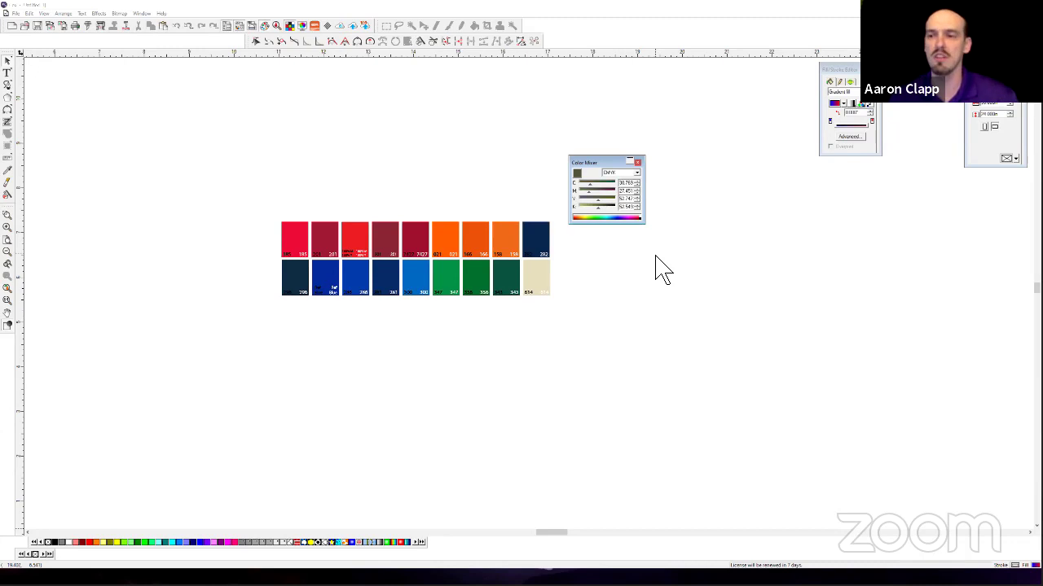
click(636, 172)
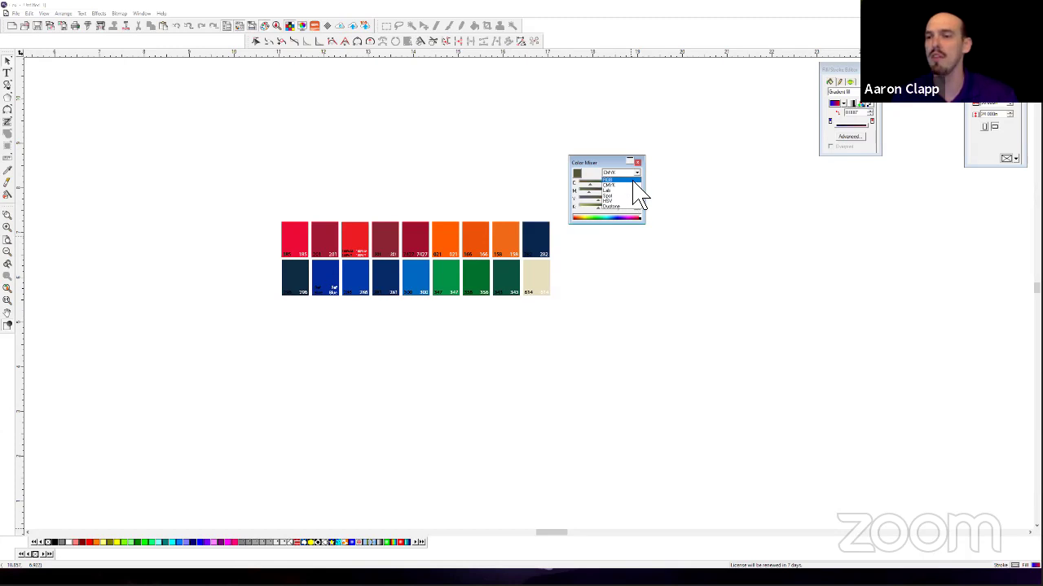
click(624, 185)
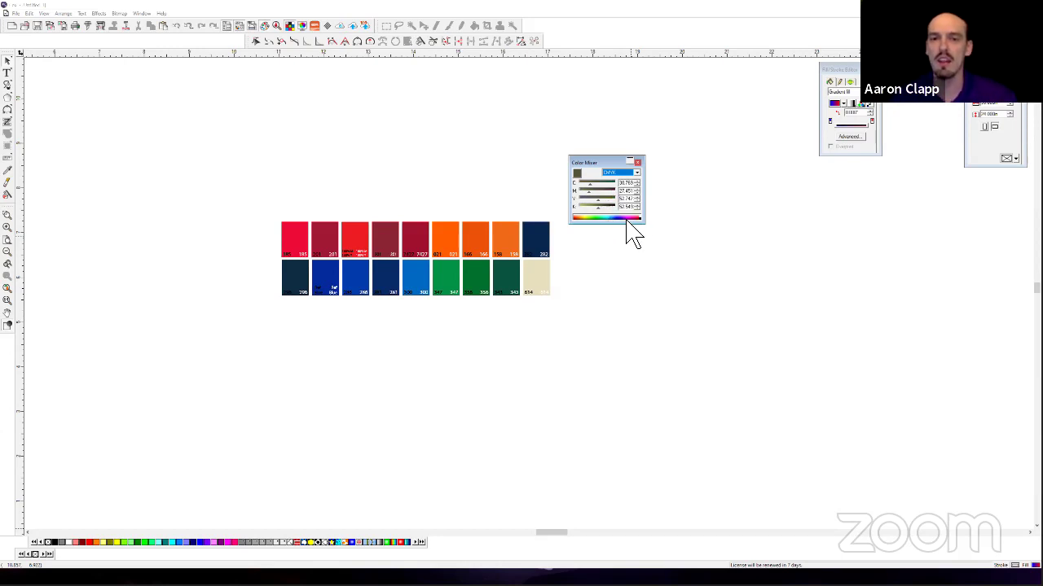
mouse_move(622, 220)
mouse_down()
mouse_move(618, 234)
mouse_move(639, 233)
mouse_move(588, 233)
mouse_move(614, 233)
mouse_up()
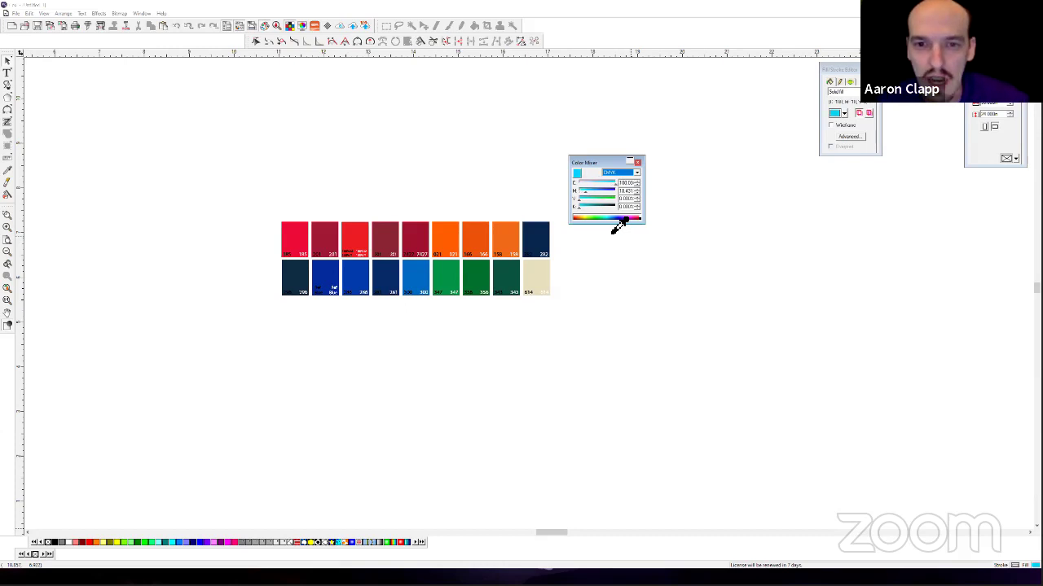
drag(614, 233, 596, 233)
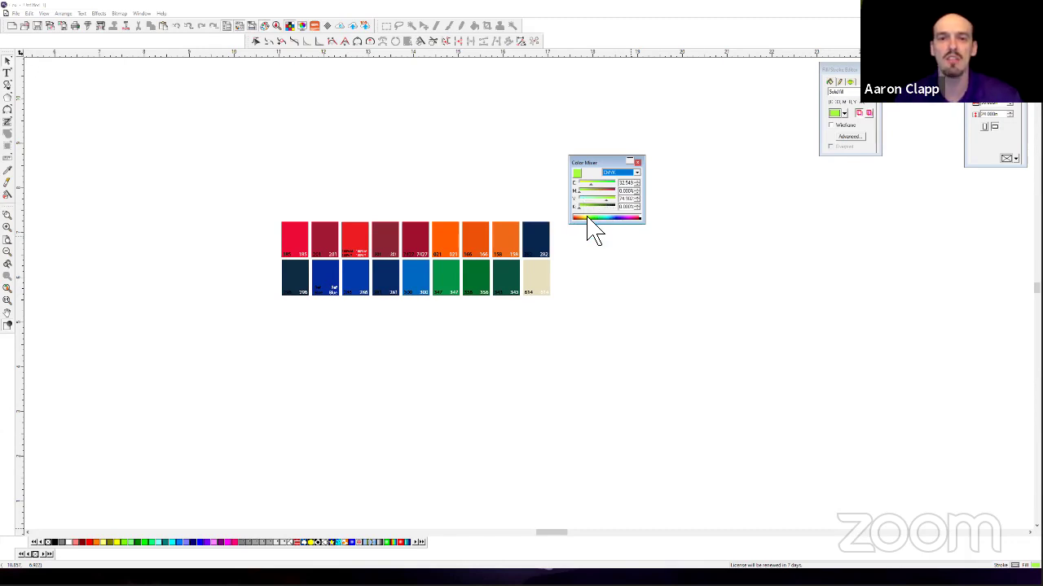
Fine-tune the light green to about 27% cyan and 5% black, and add it to the swatch table.
click(580, 214)
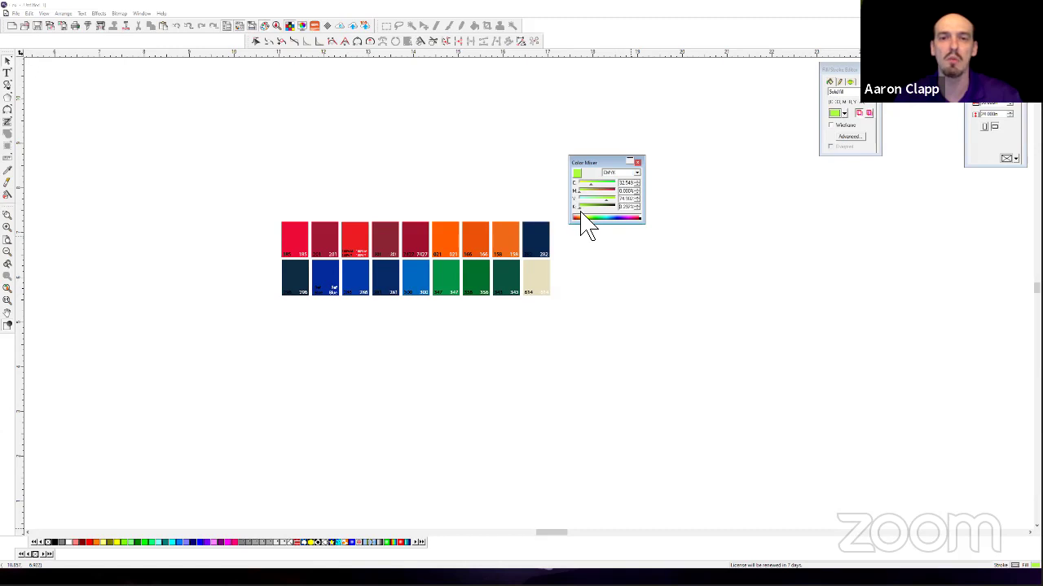
drag(580, 216, 592, 193)
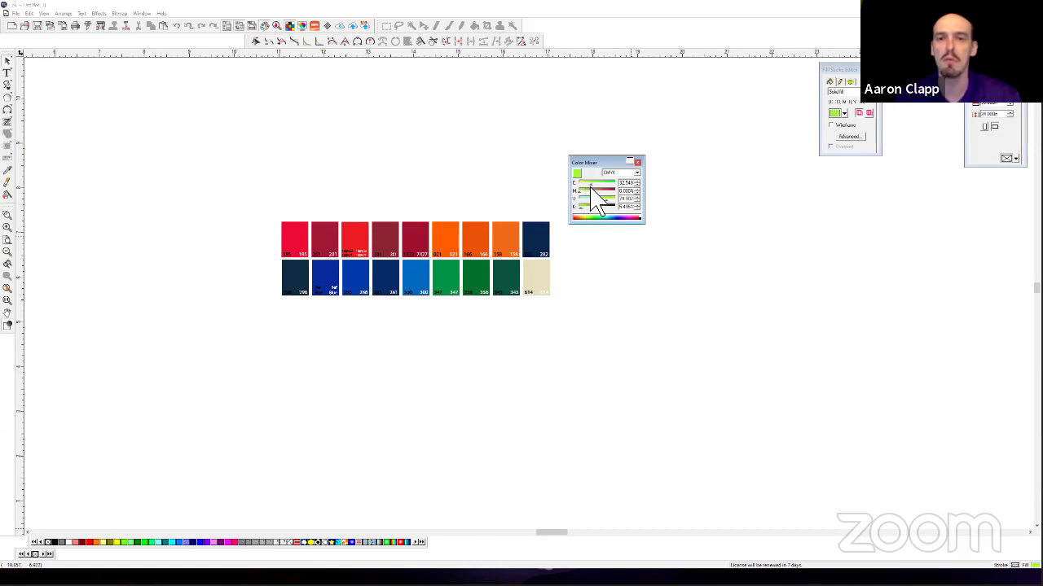
click(591, 193)
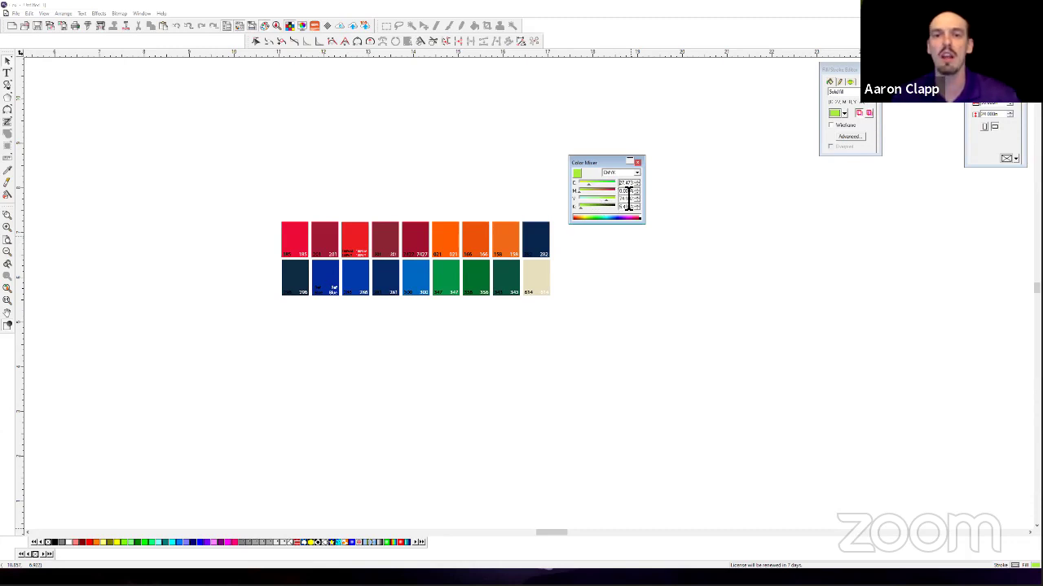
key(Return)
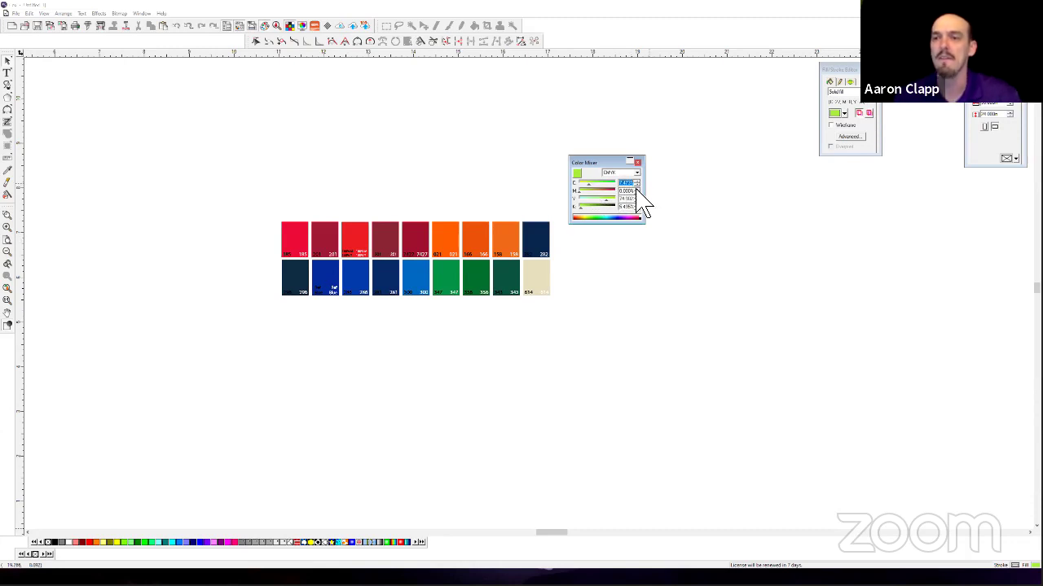
drag(608, 163, 624, 152)
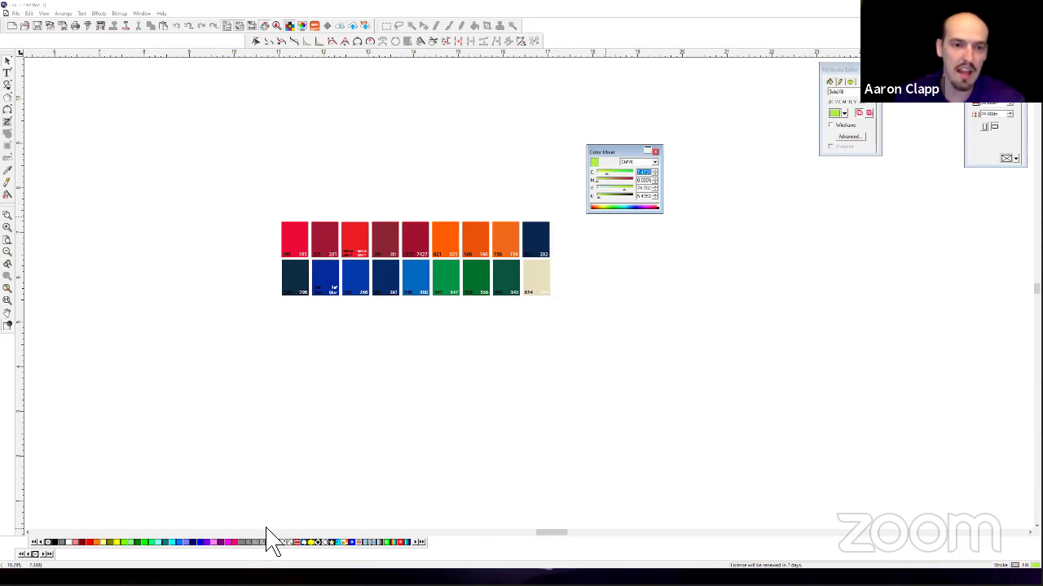
scroll(273, 542, down, 1)
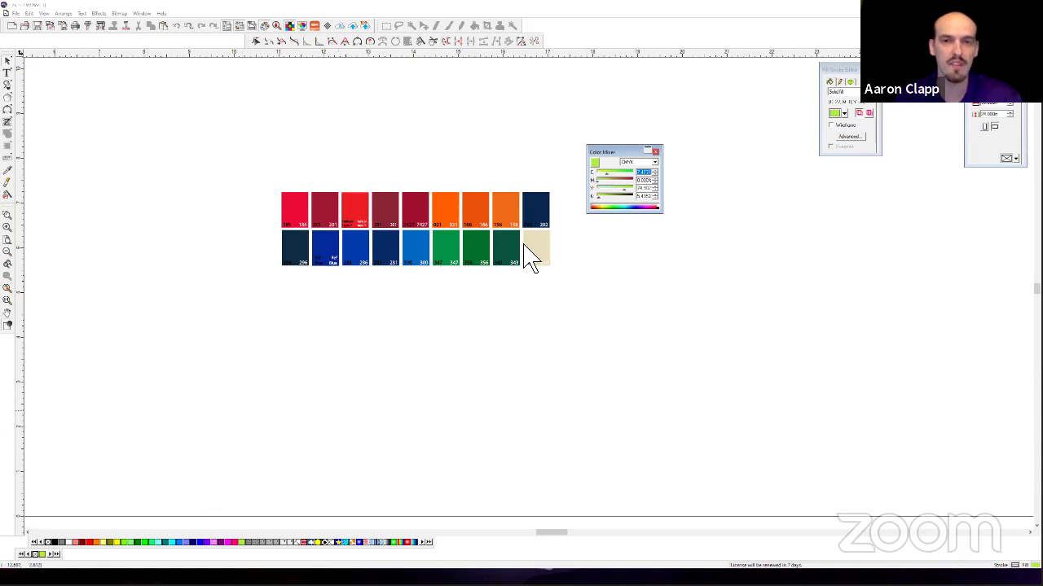
Switch the Color Mixer to RGB and adjust the channel sliders to mix a medium green.
click(654, 163)
click(649, 171)
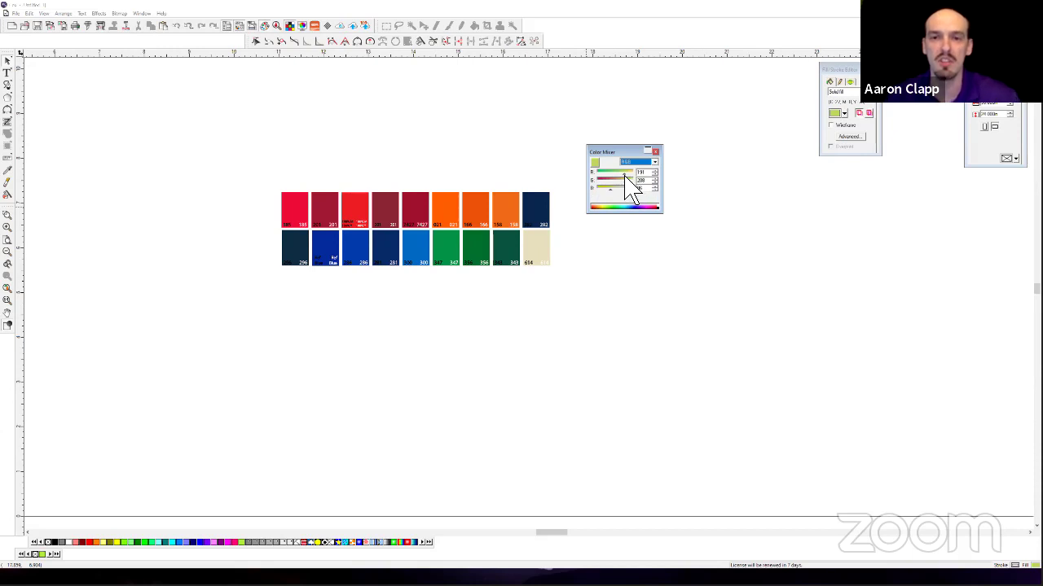
mouse_move(626, 180)
mouse_down()
mouse_move(608, 186)
mouse_move(626, 207)
mouse_move(617, 183)
mouse_up()
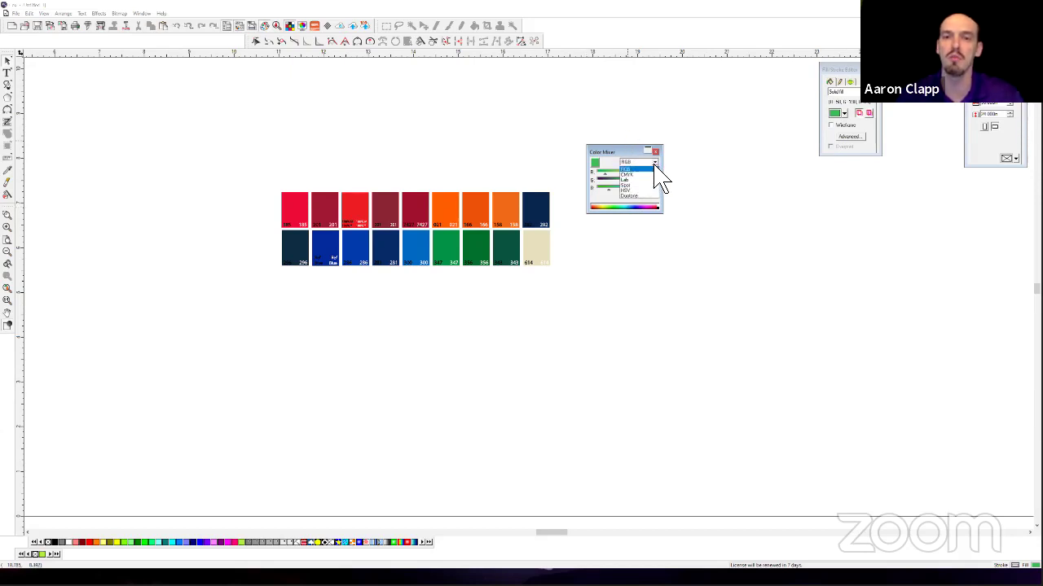
Change the mixer's color model to CMYK and then to Spot, and move the mixer above the swatch chart's level.
scroll(652, 183, down, 1)
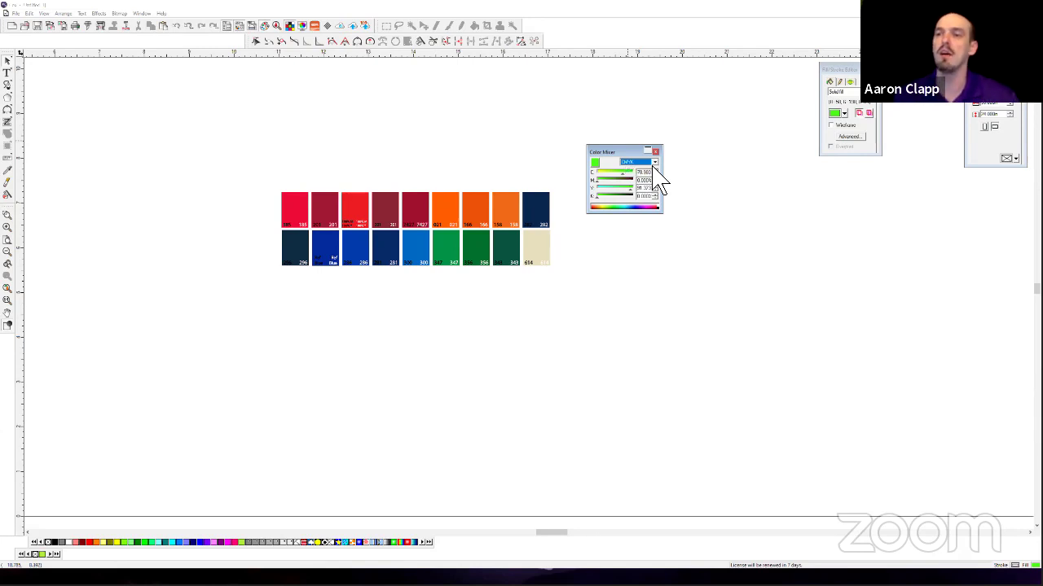
click(654, 162)
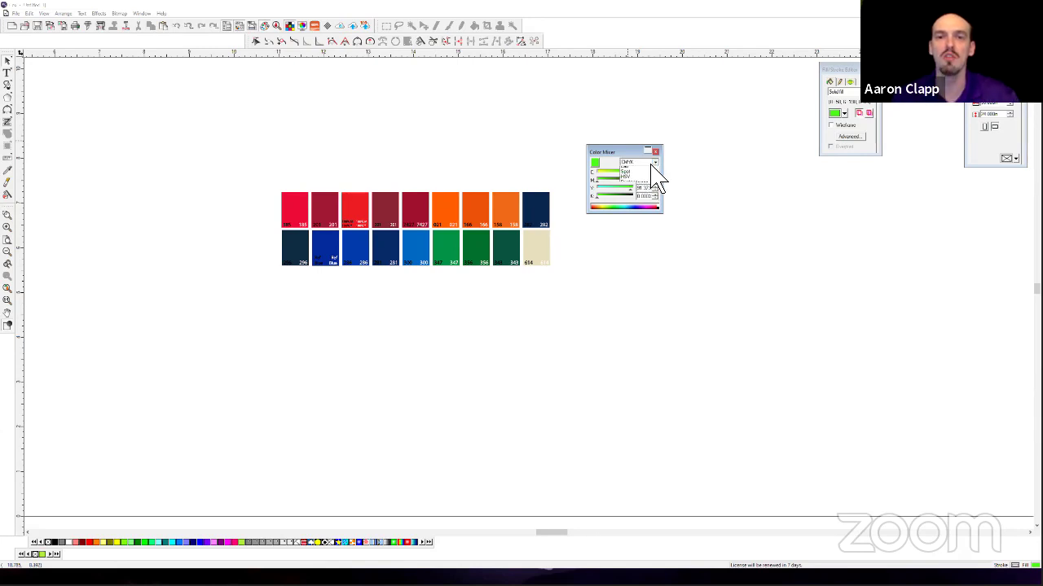
click(641, 186)
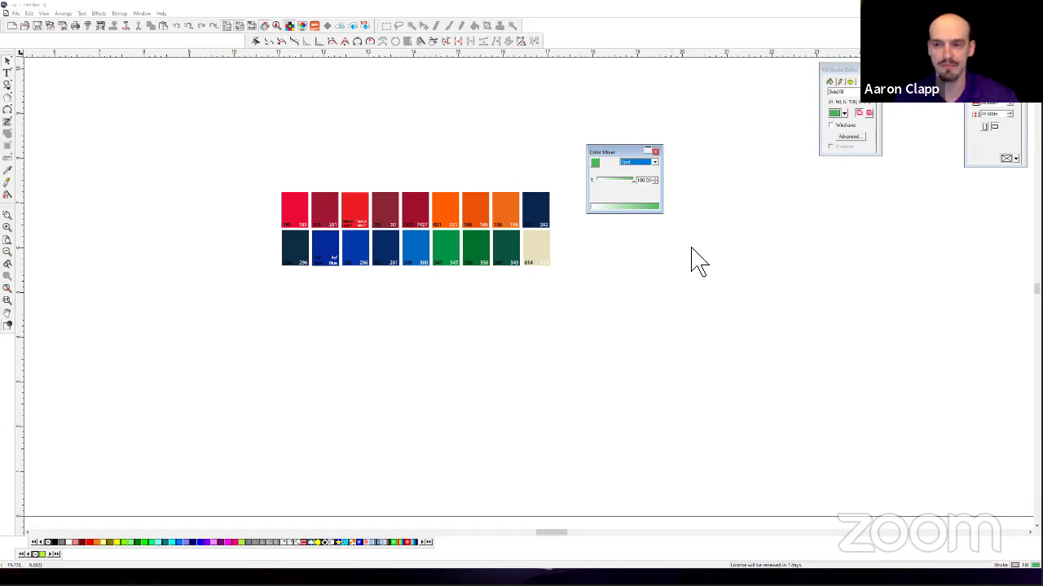
drag(632, 153, 674, 188)
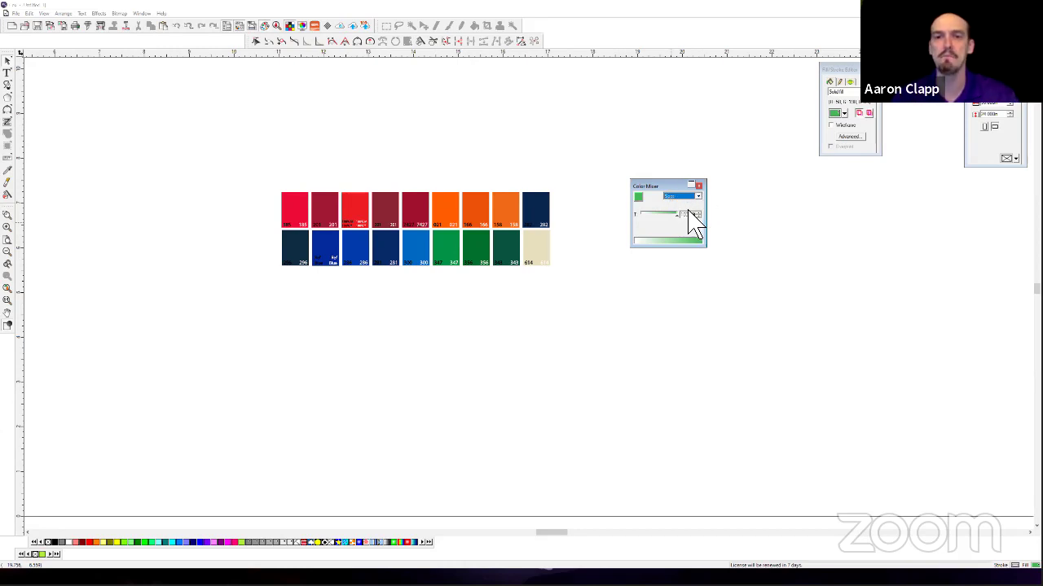
drag(676, 186, 670, 112)
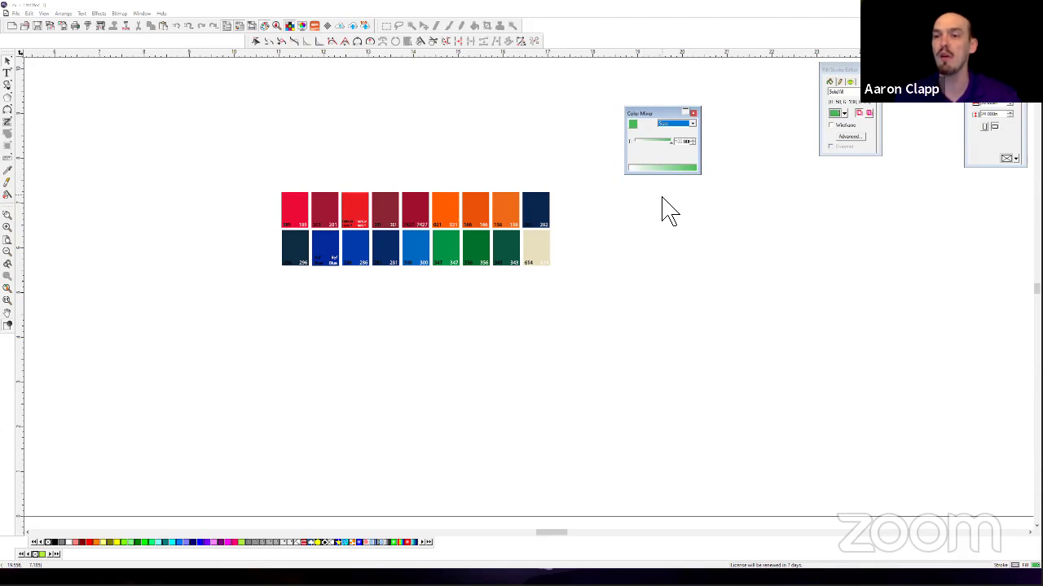
Ungroup all objects in the swatch chart.
click(544, 222)
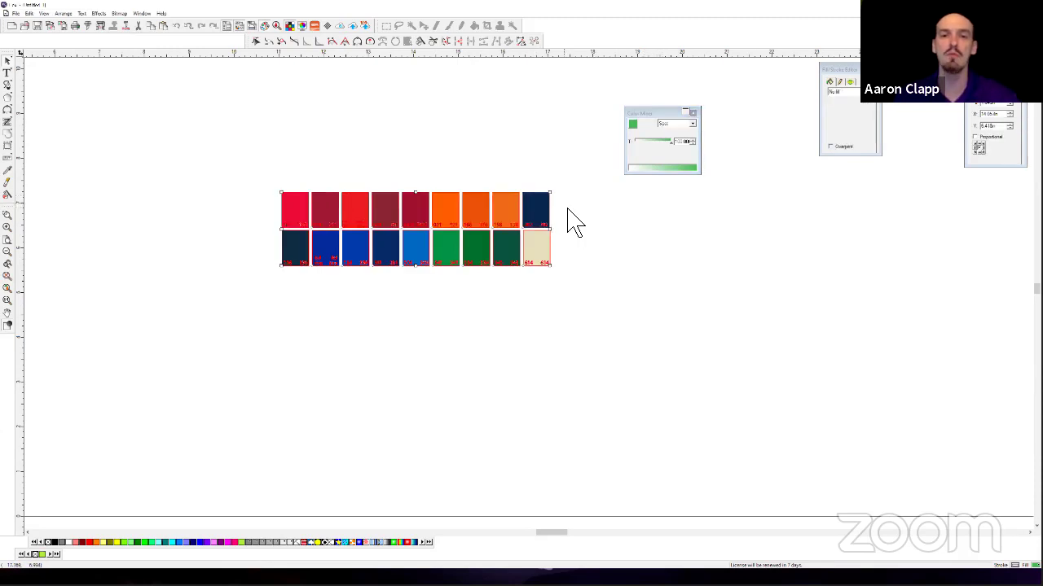
right_click(540, 213)
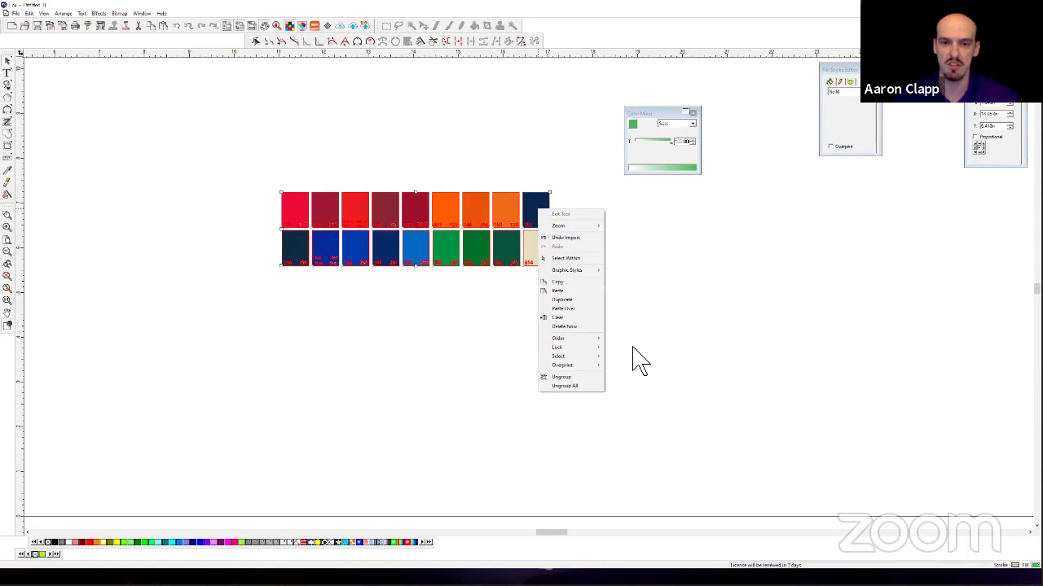
click(570, 386)
Examine in the Color Mixer which color model the individual swatches of the chart use.
click(544, 218)
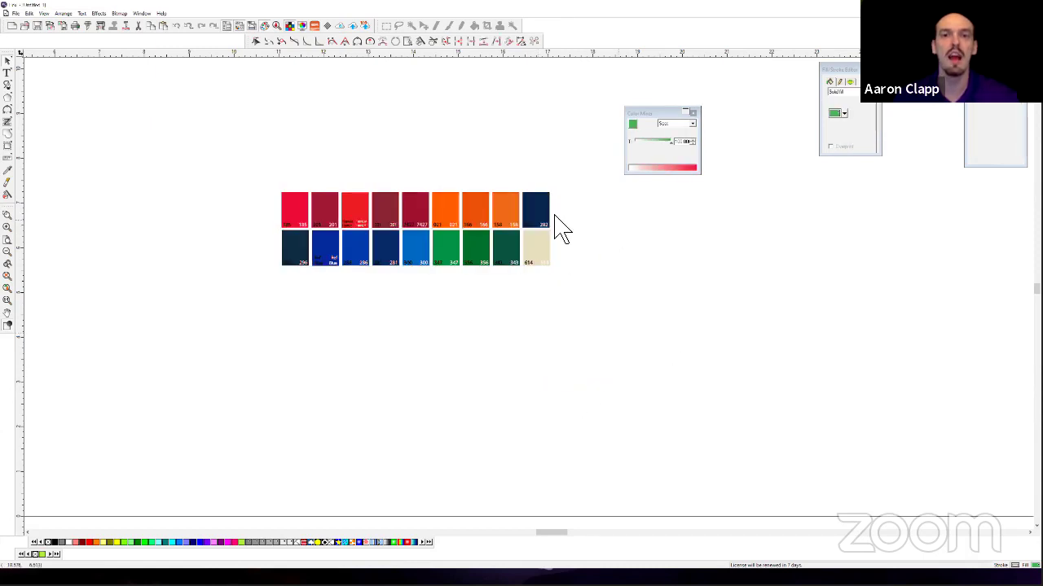
click(505, 220)
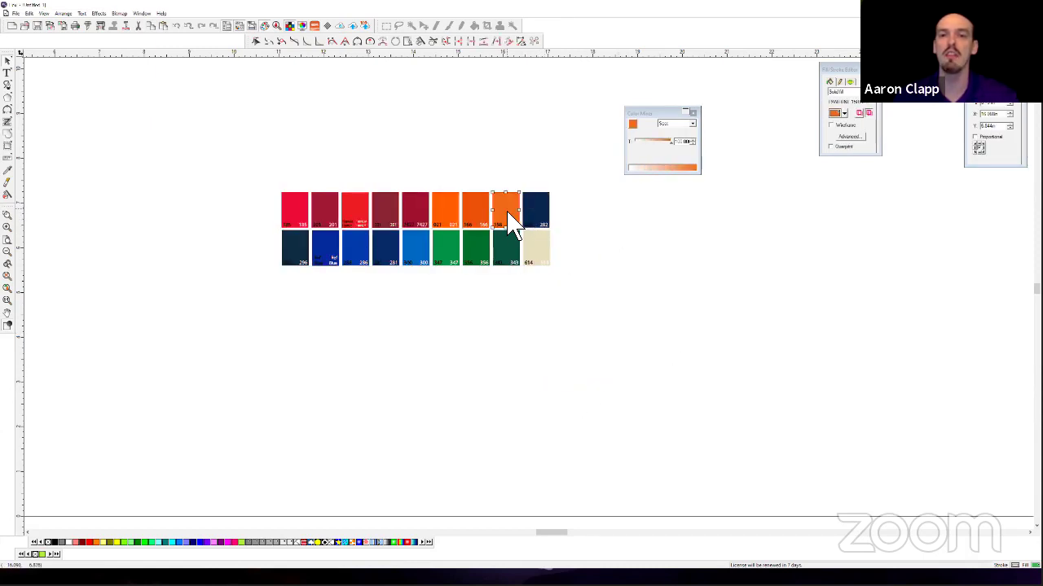
click(474, 221)
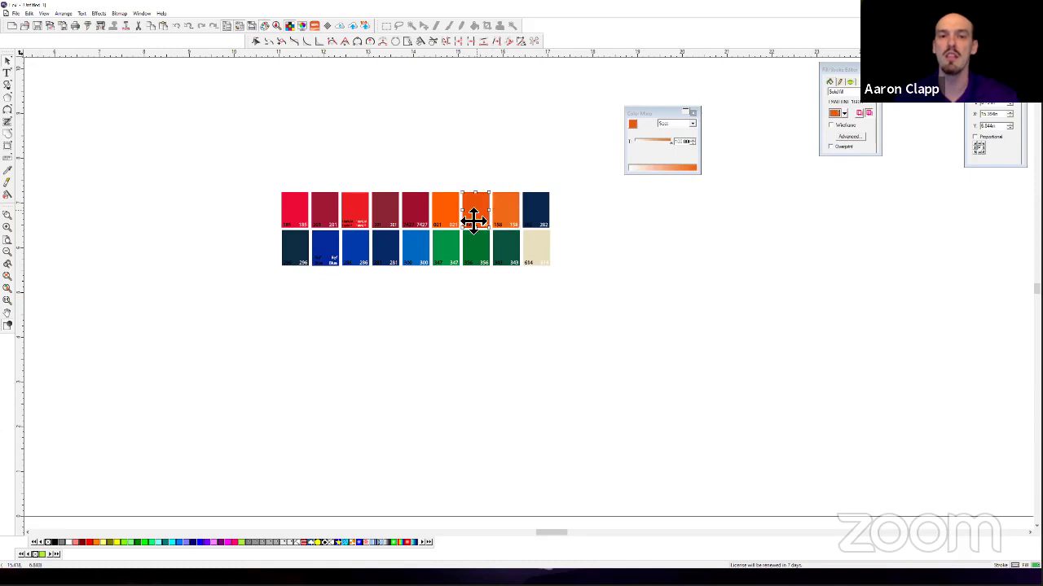
click(414, 221)
click(394, 220)
click(355, 220)
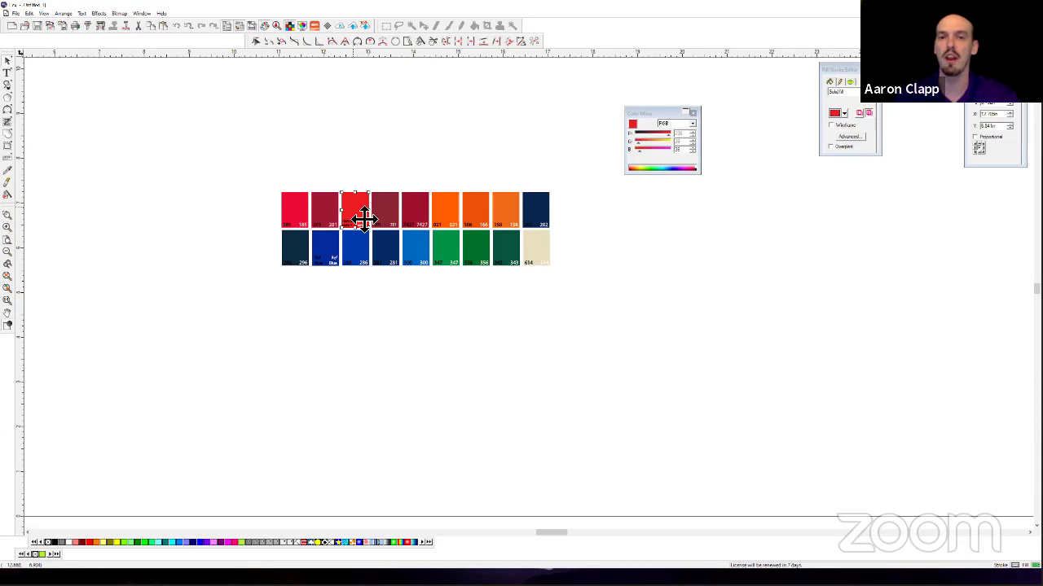
click(446, 213)
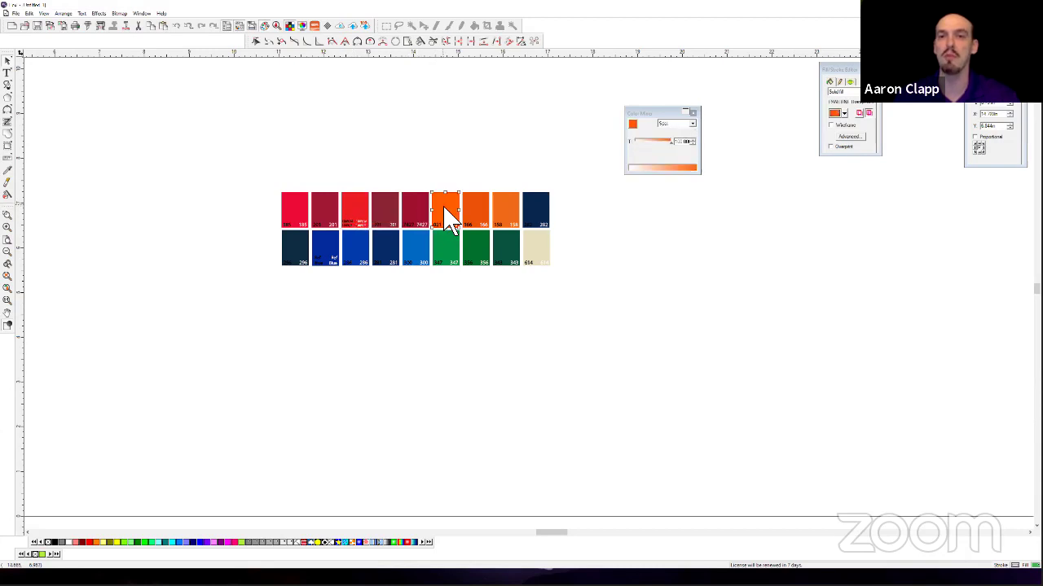
click(302, 220)
click(301, 269)
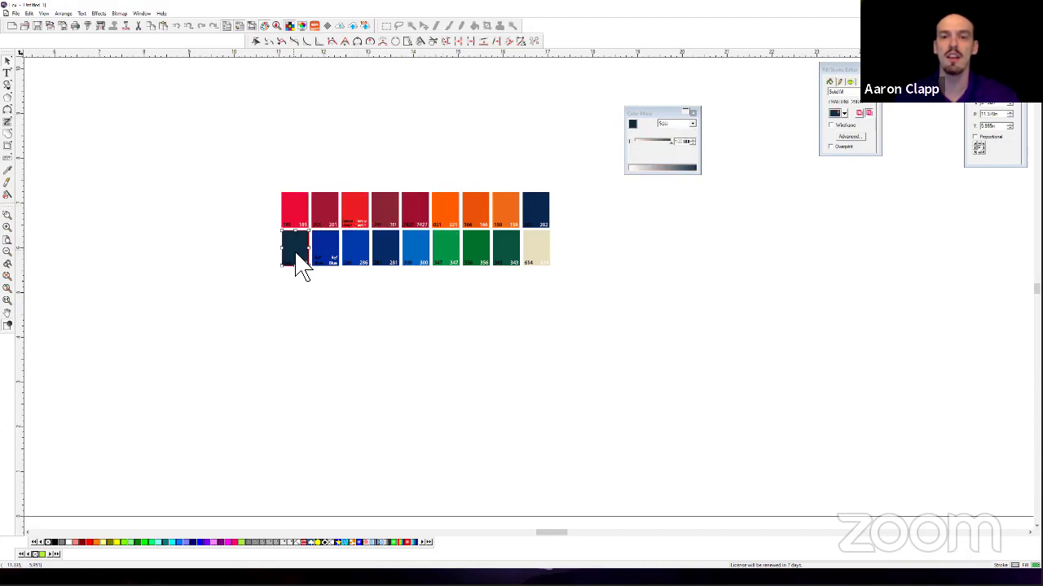
click(355, 259)
click(415, 257)
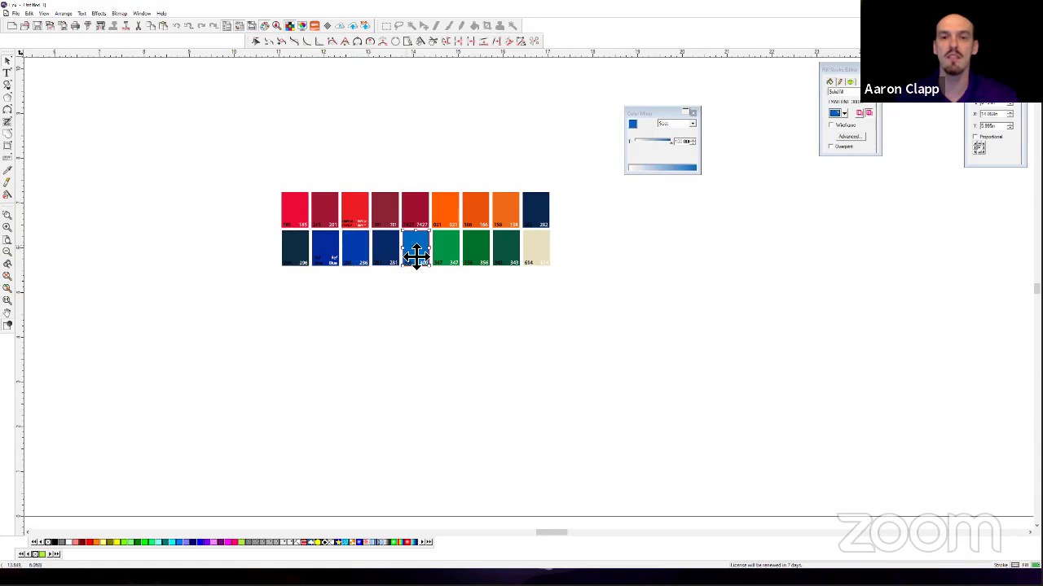
click(474, 256)
click(503, 259)
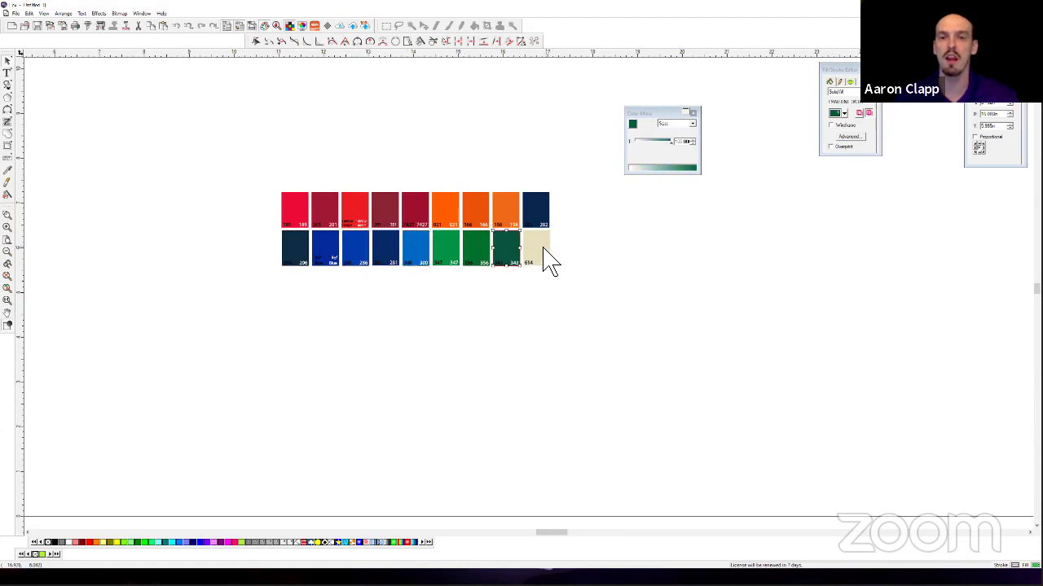
click(544, 256)
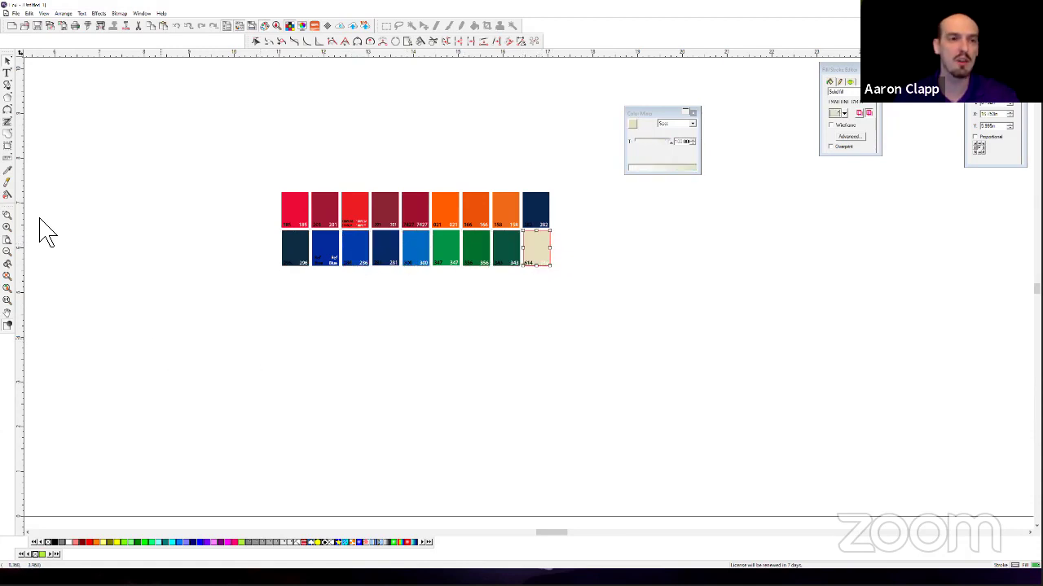
Draw a hexagon to the left of the swatch chart and fill it with the pink table swatch.
click(7, 97)
drag(145, 186, 179, 219)
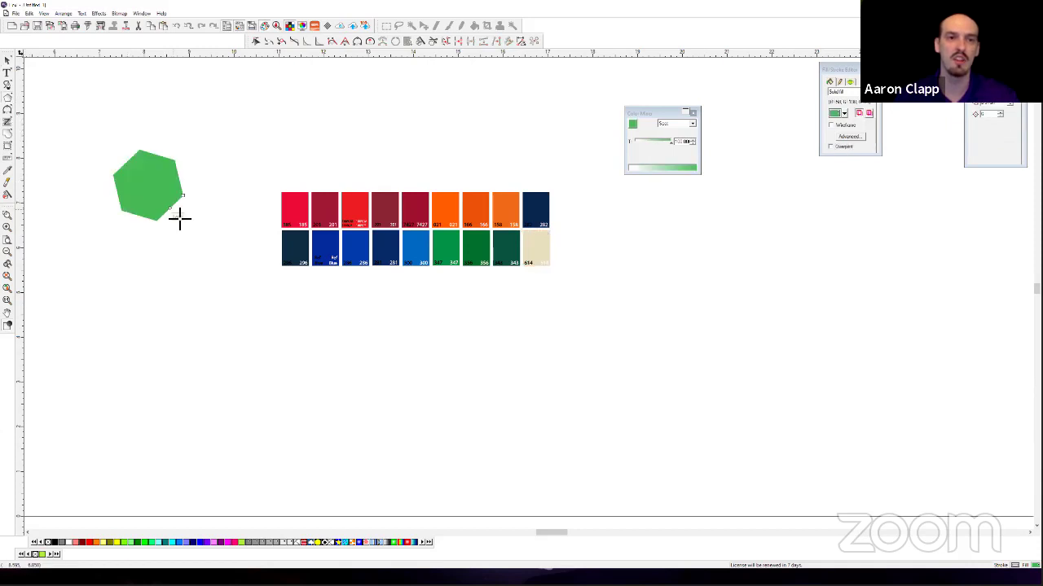
click(168, 197)
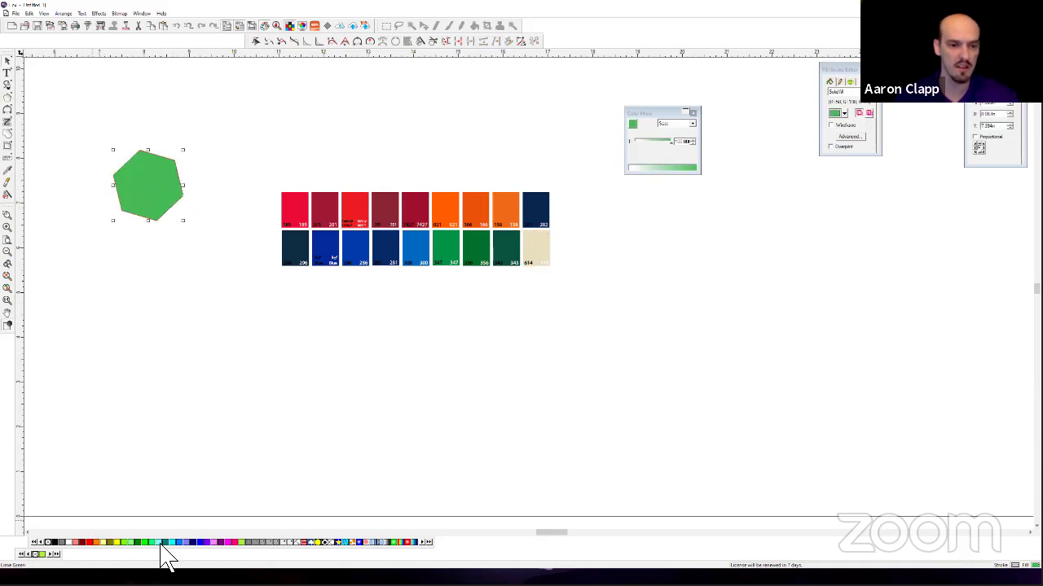
click(231, 541)
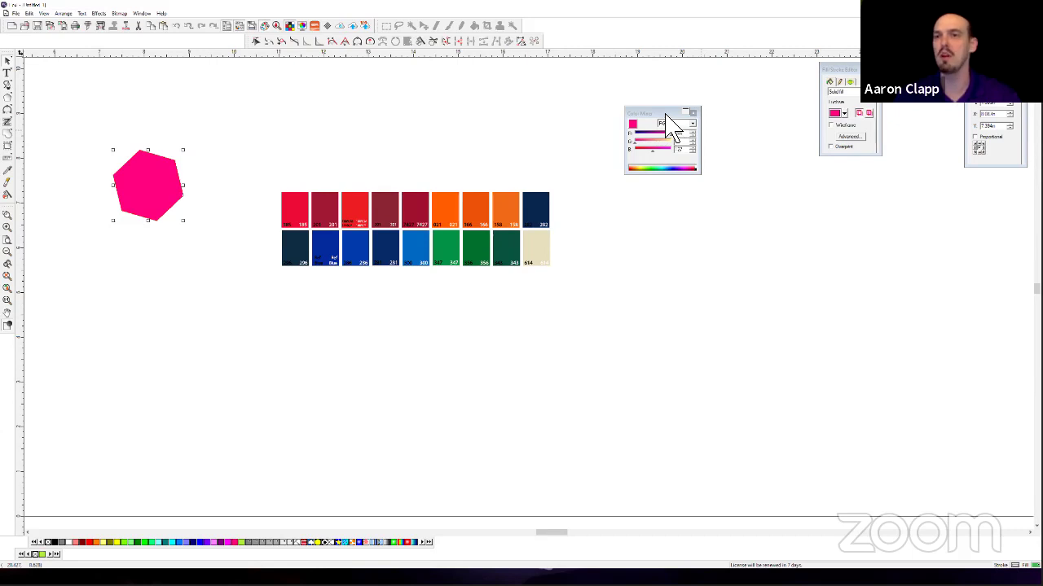
Move the Color Mixer back beside the Fill/Stroke Editor and delete the pink hexagon.
drag(665, 114, 924, 70)
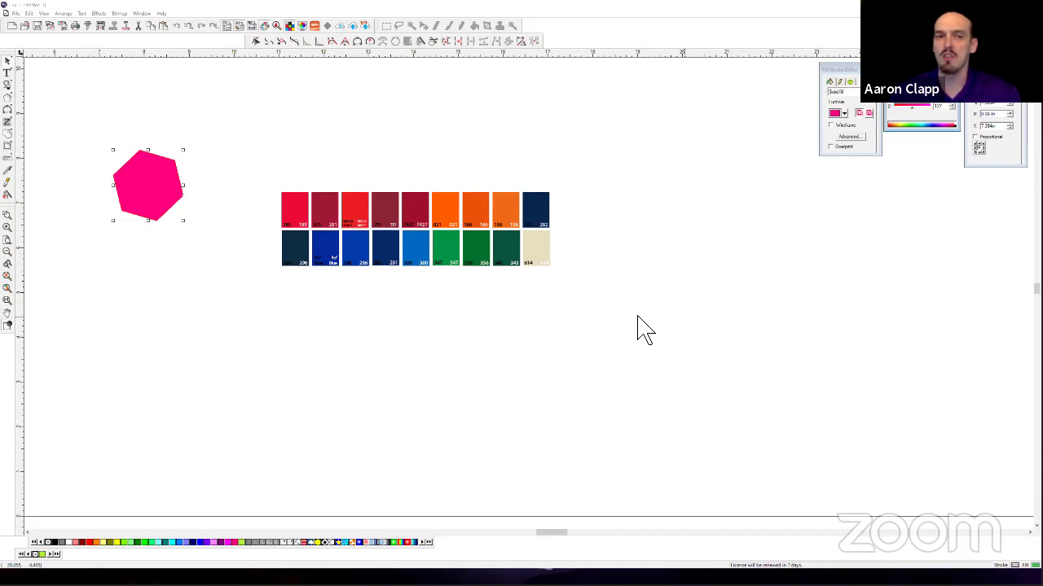
drag(83, 133, 228, 298)
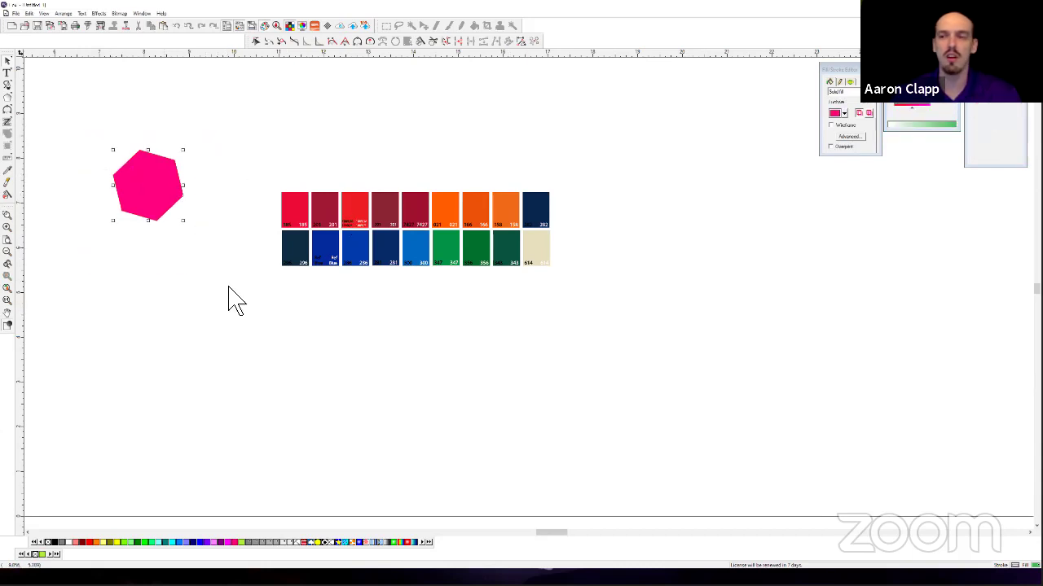
key(Delete)
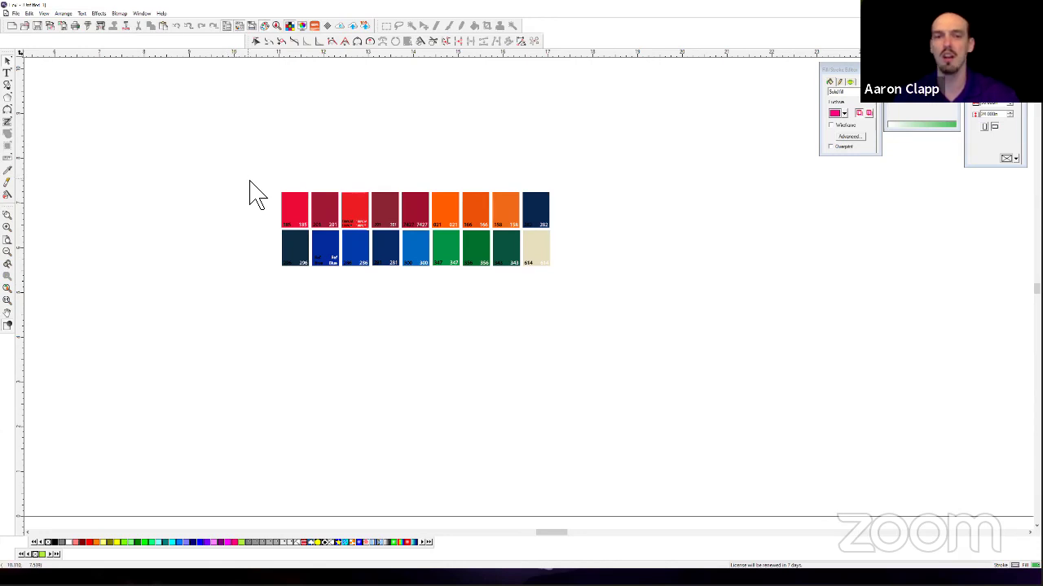
Merge the colors used in the document's swatch chart into the new custom color table rather than the Default table.
drag(244, 162, 578, 314)
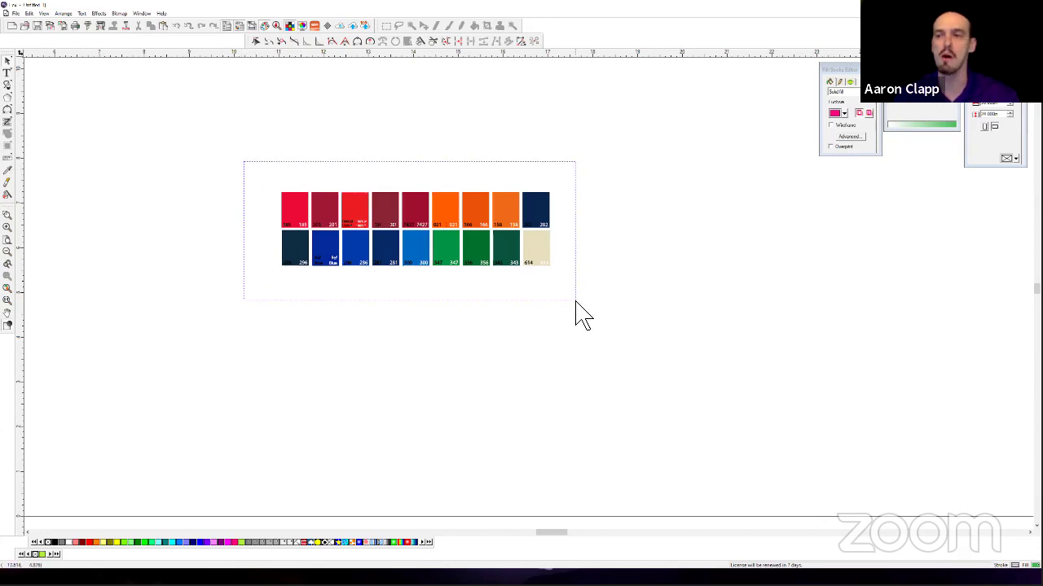
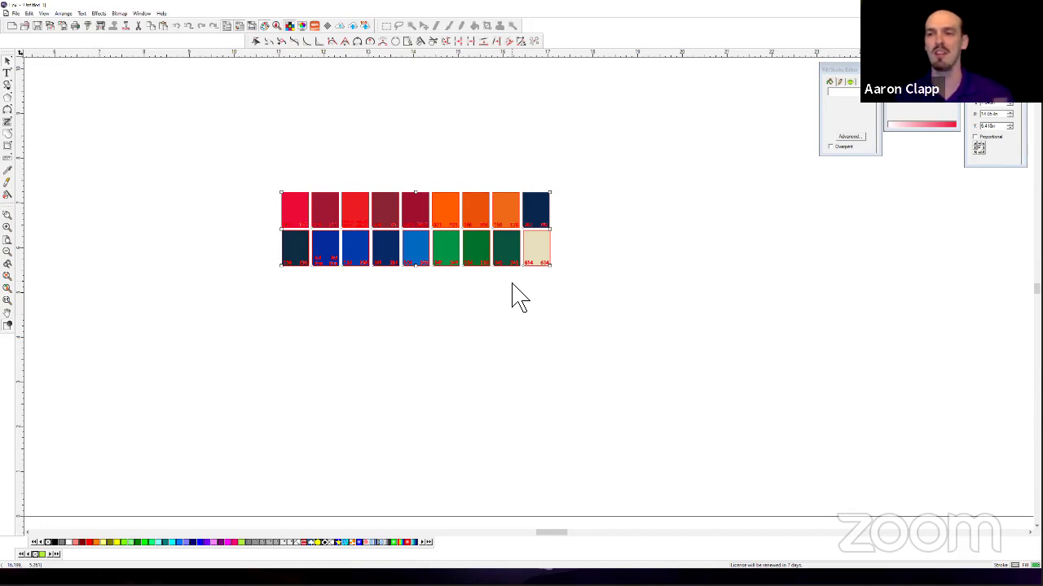
click(310, 327)
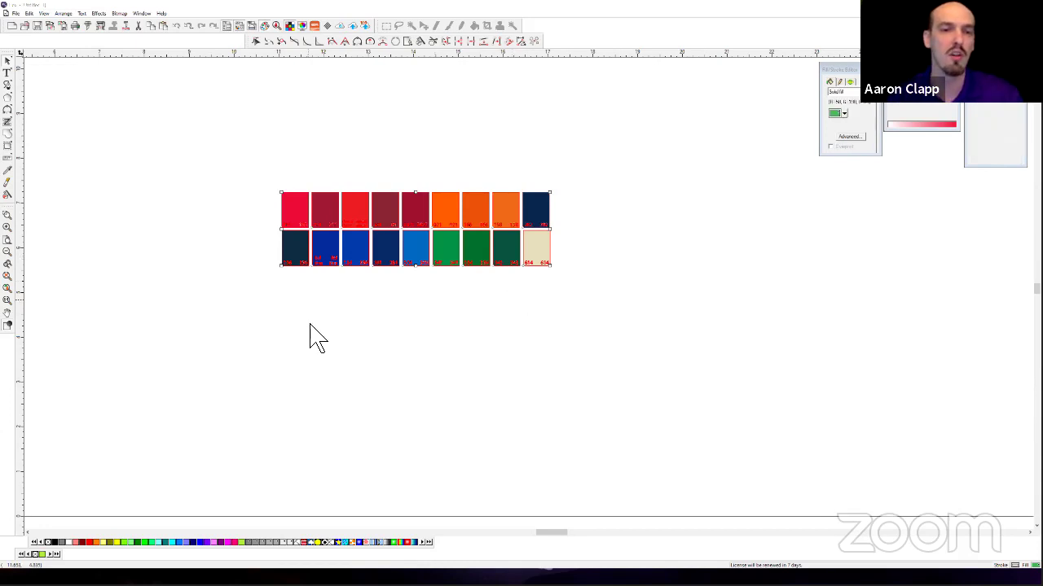
click(43, 13)
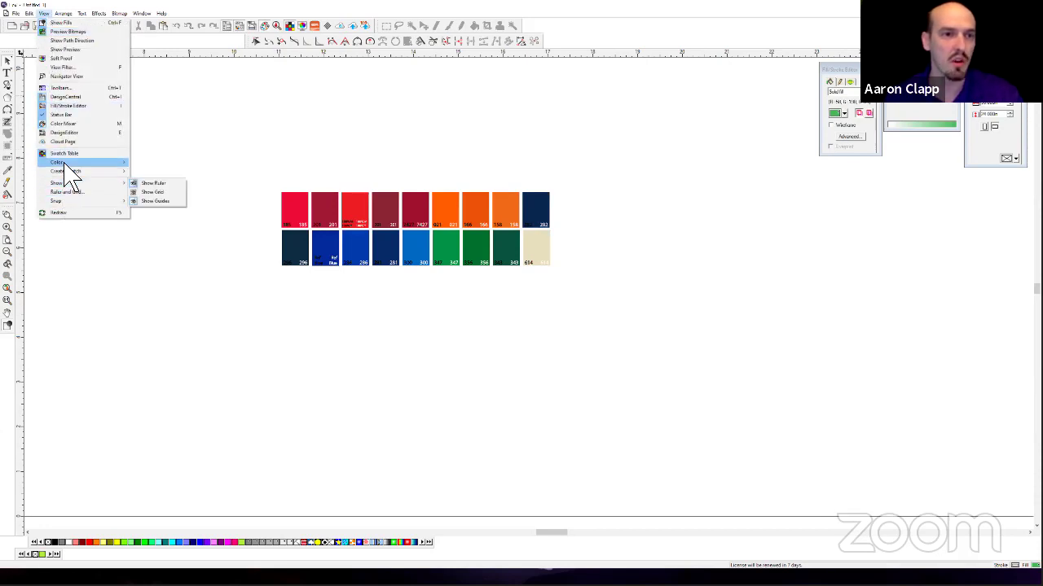
mouse_move(69, 164)
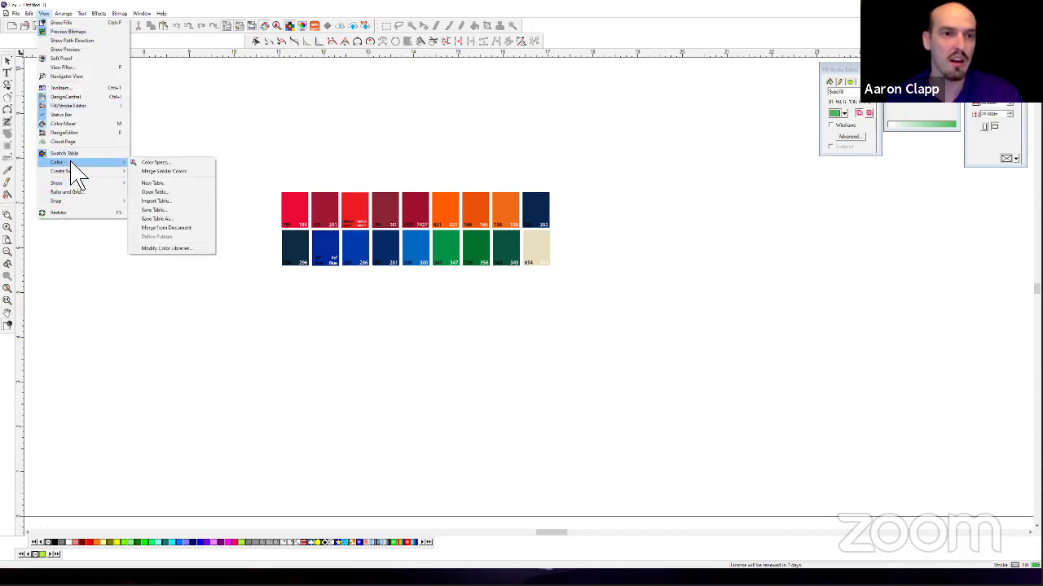
click(181, 229)
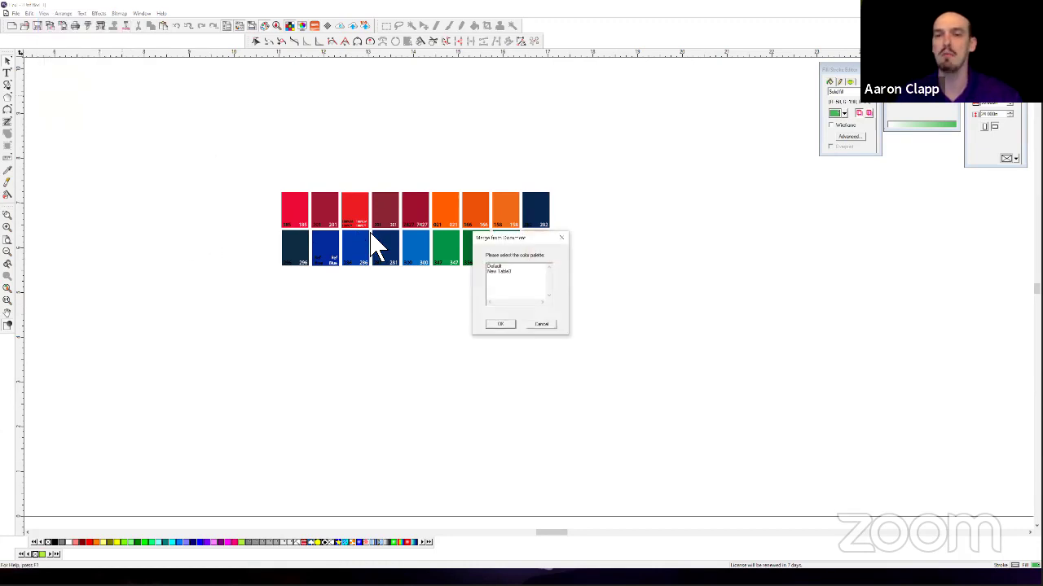
click(507, 272)
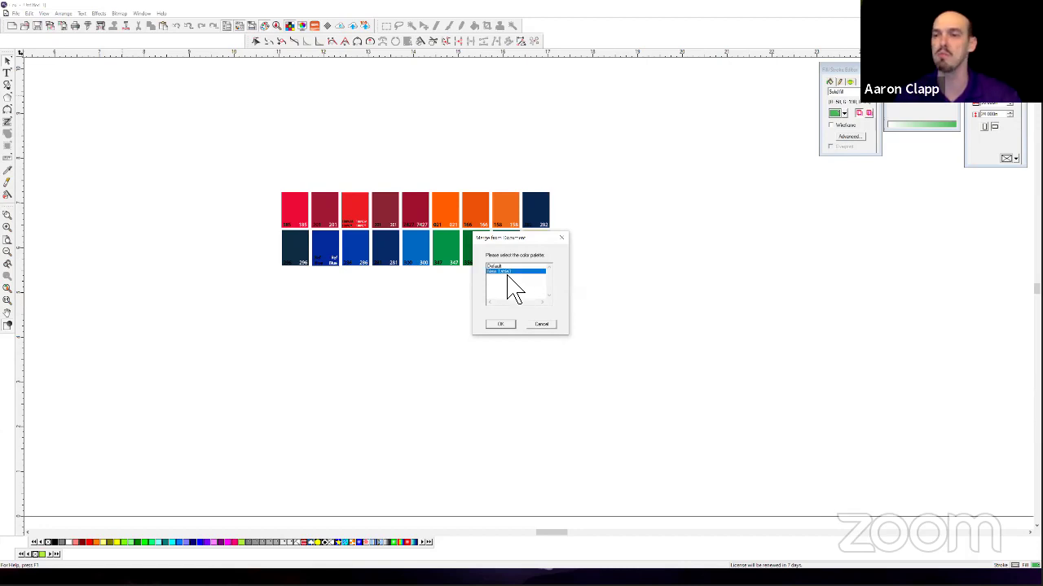
click(502, 325)
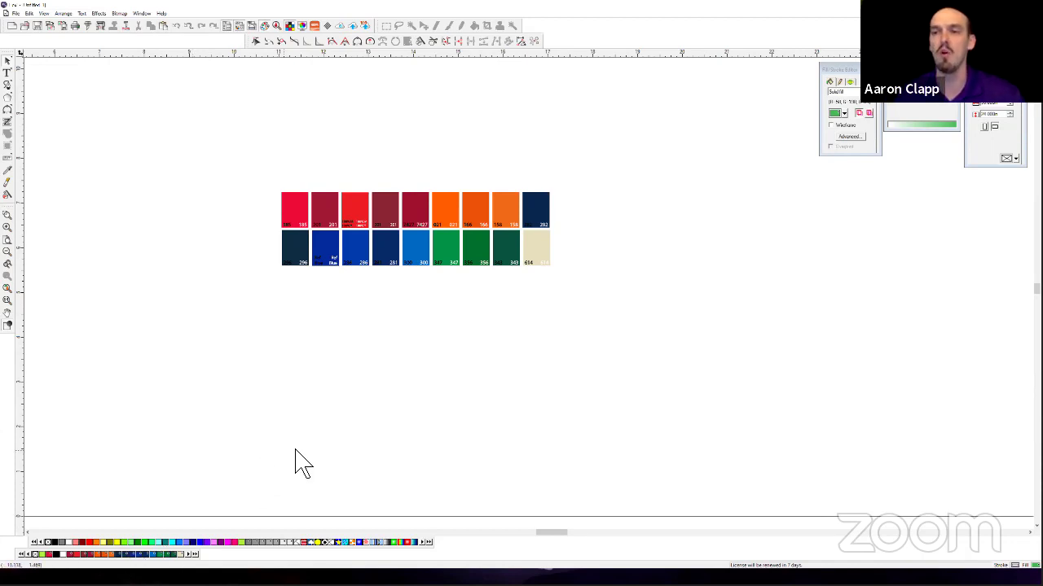
Sample an orange swatch's color from the chart's top row with the Eyedropper tool, then leave the tool.
click(10, 172)
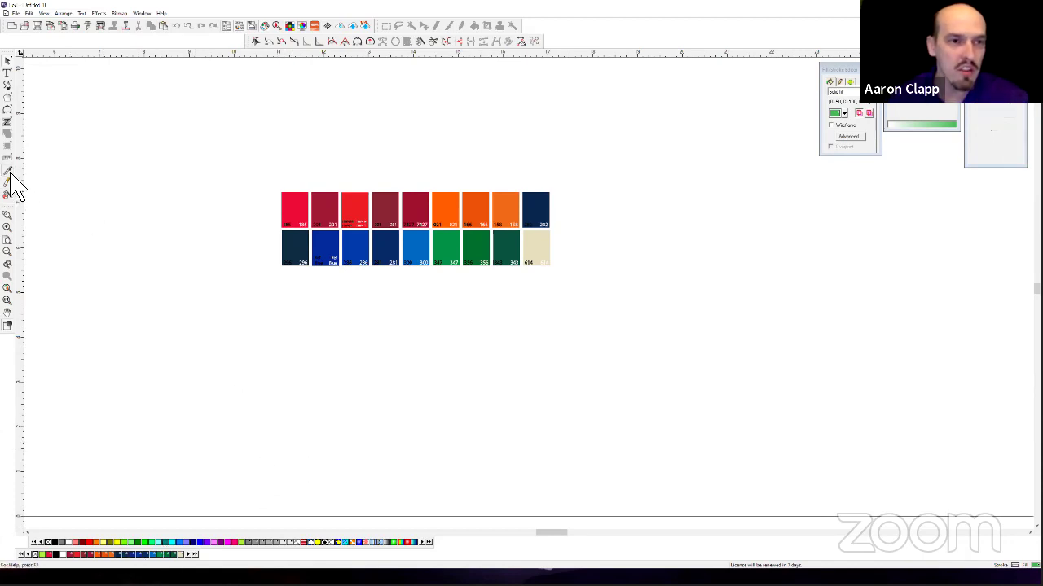
click(489, 218)
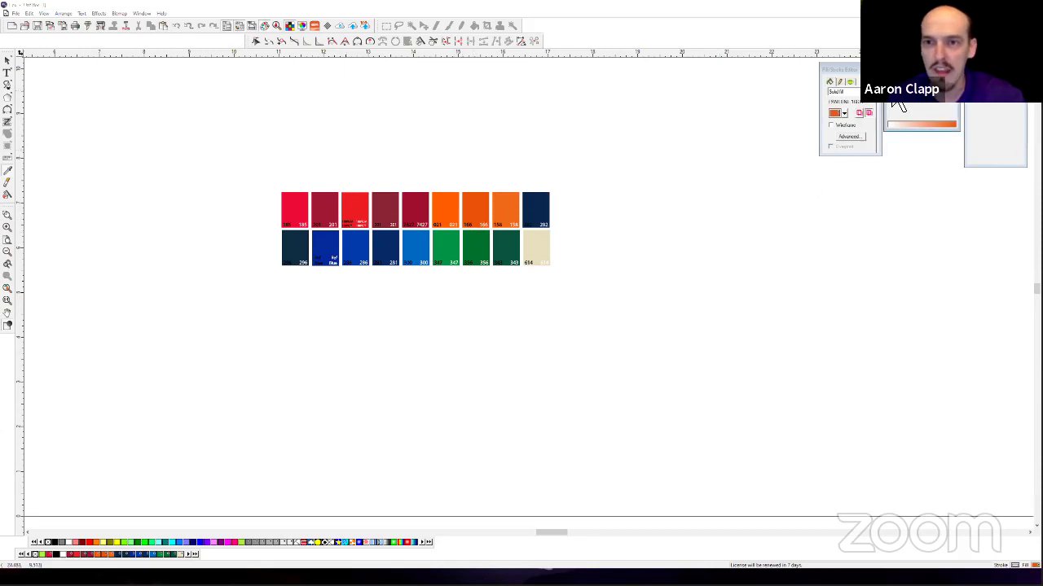
click(430, 326)
key(ctrl+z)
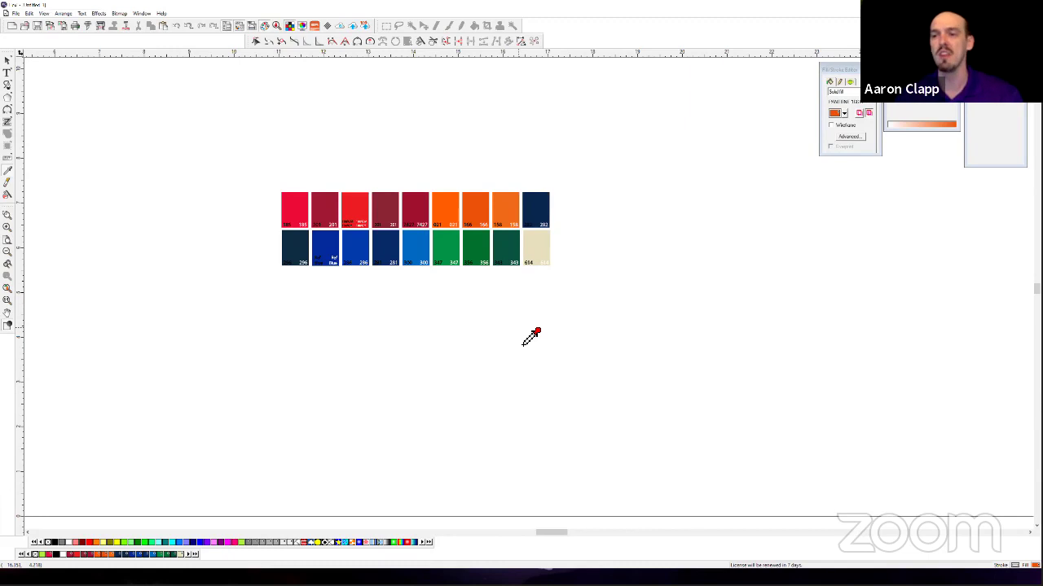
right_click(551, 325)
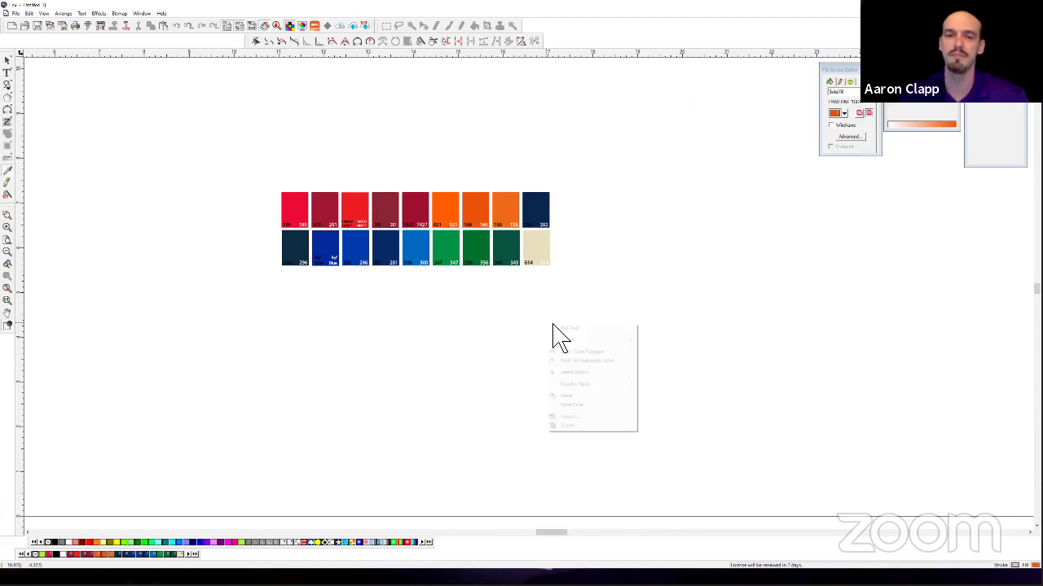
click(663, 349)
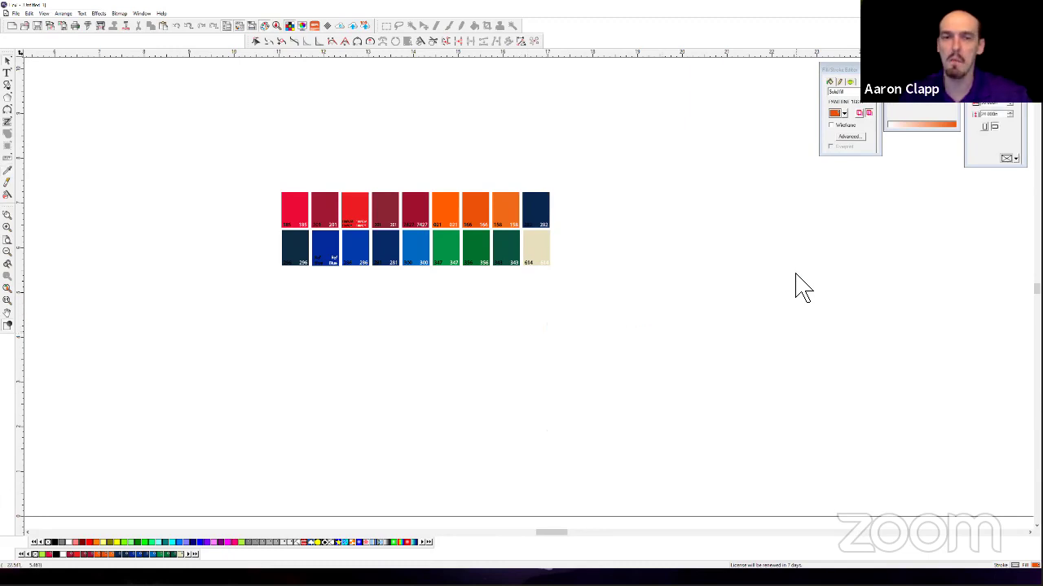
Add a new dark green RGB color in Color Specs, starting from Sky Blue, and name it Forest Green.
right_click(184, 548)
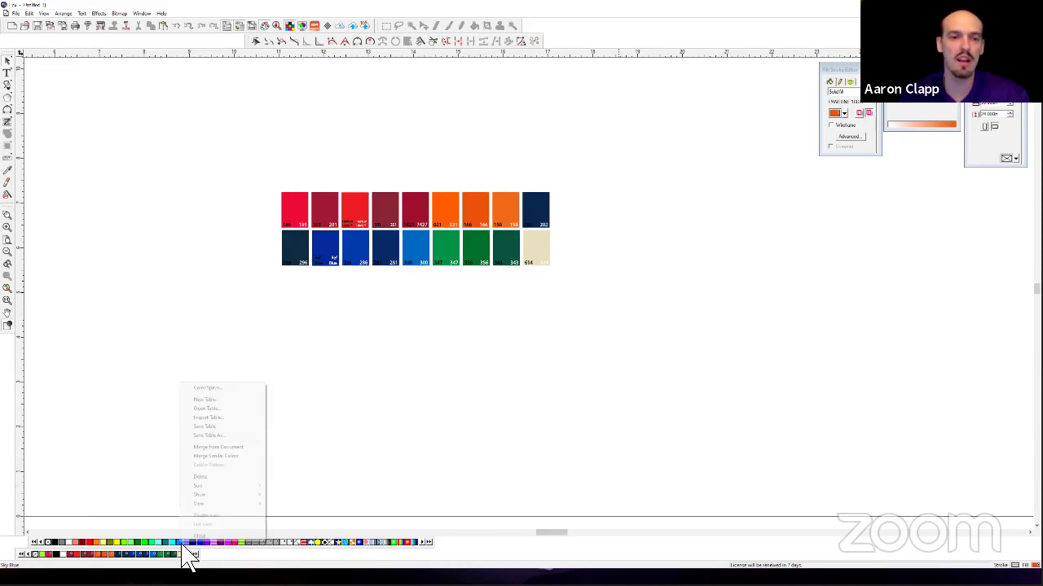
click(216, 389)
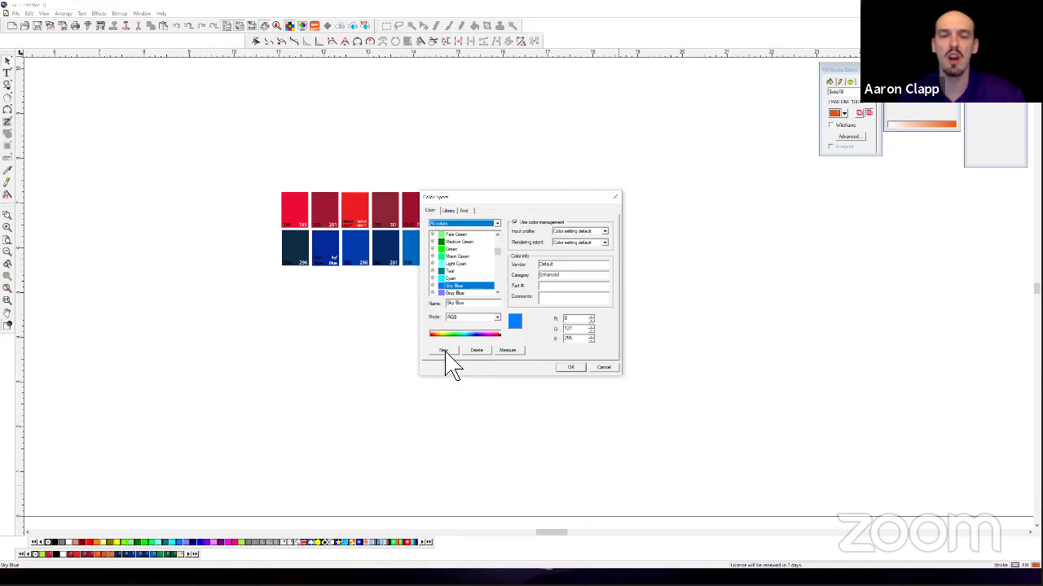
drag(479, 305, 439, 325)
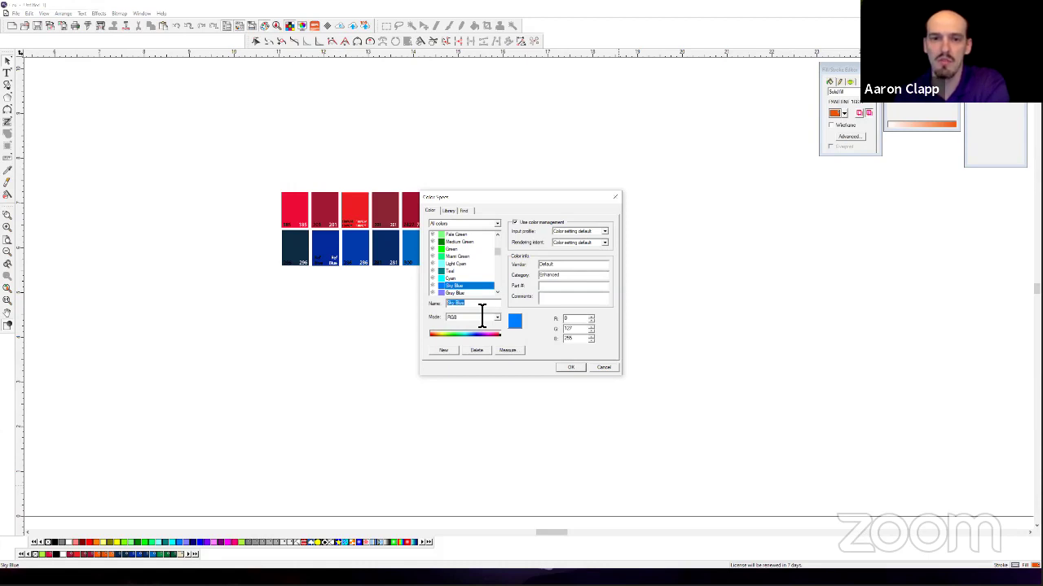
text(Forest green)
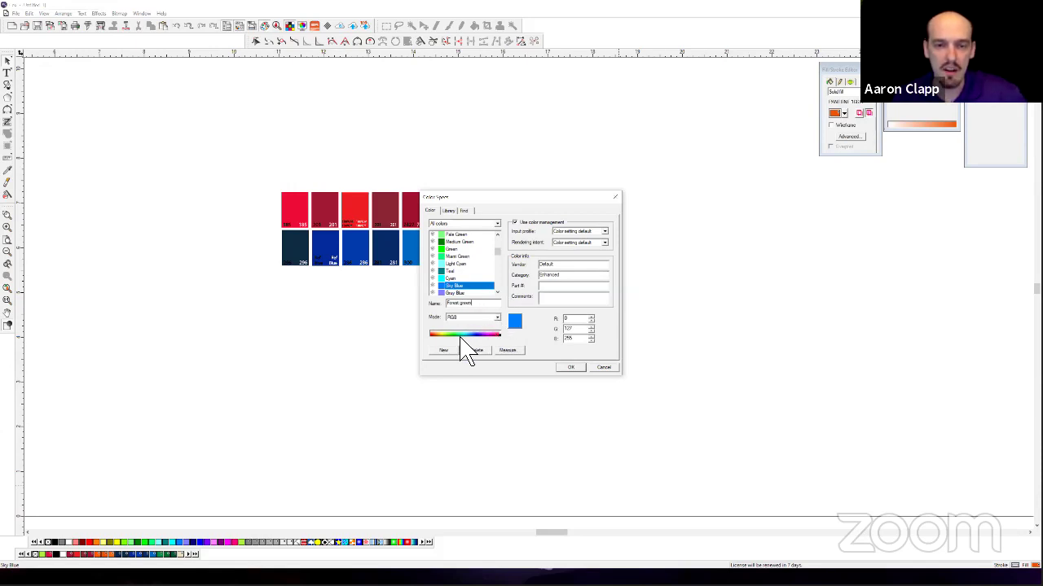
click(469, 336)
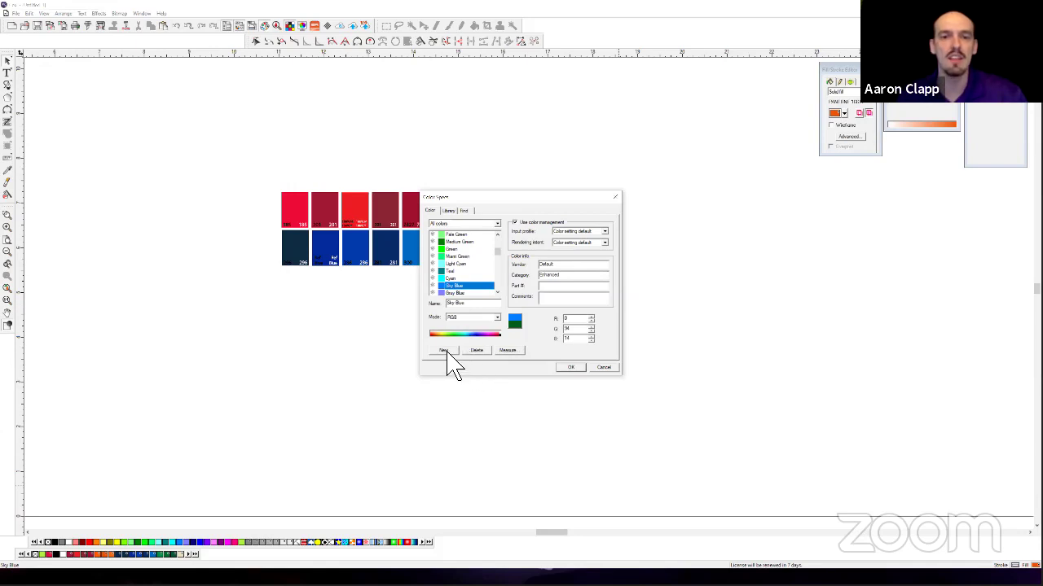
click(446, 351)
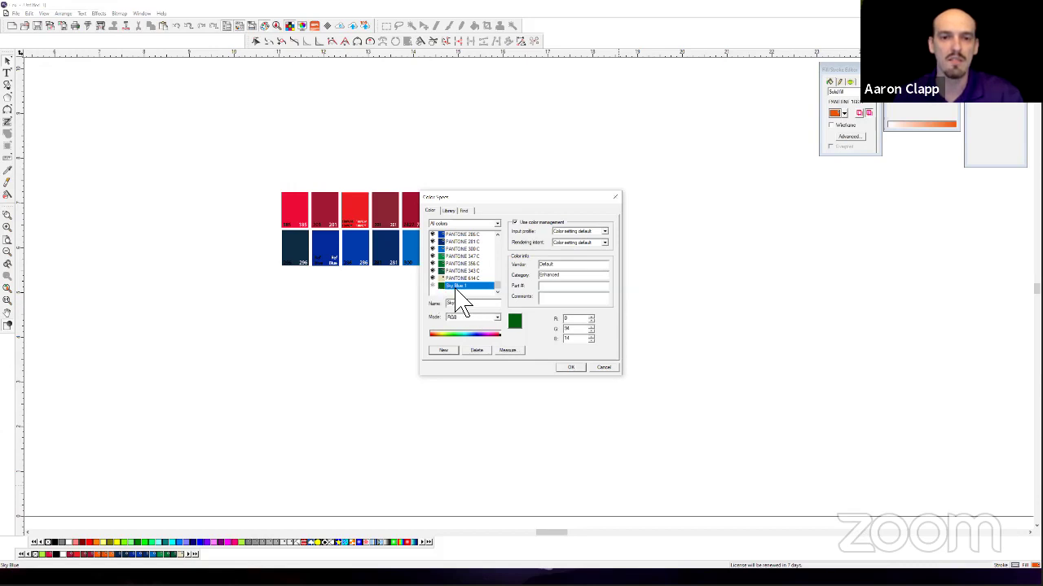
drag(485, 308, 448, 307)
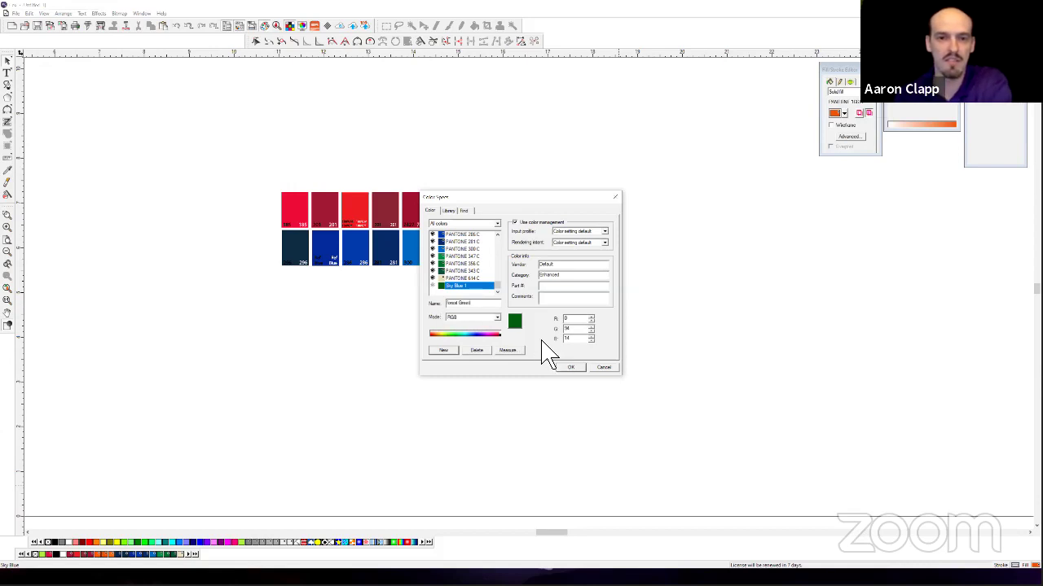
click(444, 351)
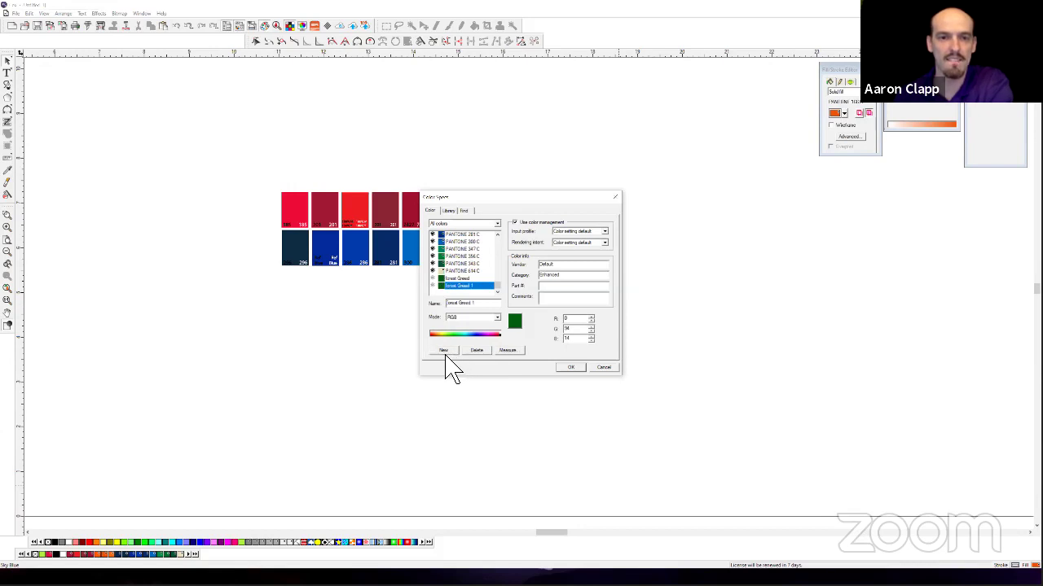
Delete the duplicate Forest Green 1 color from the Color Specs list and select the remaining Forest Green entry.
click(458, 279)
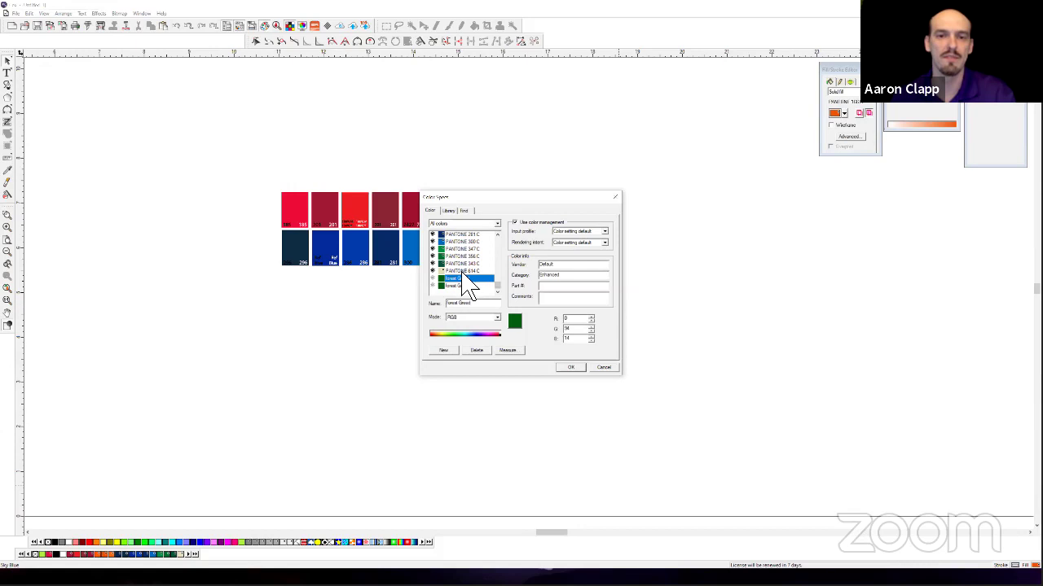
scroll(472, 283, up, 3)
scroll(475, 287, down, 3)
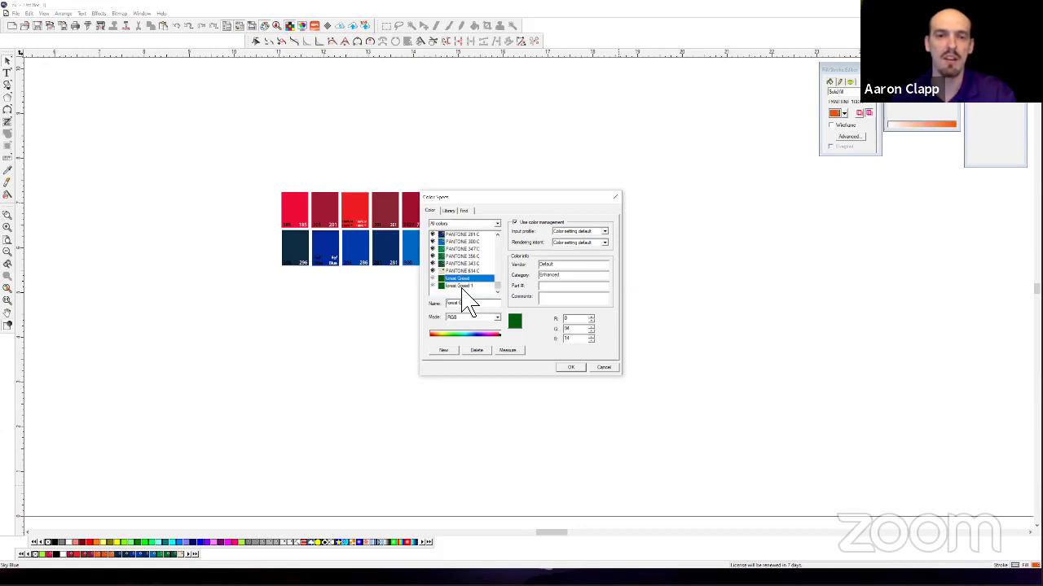
click(464, 286)
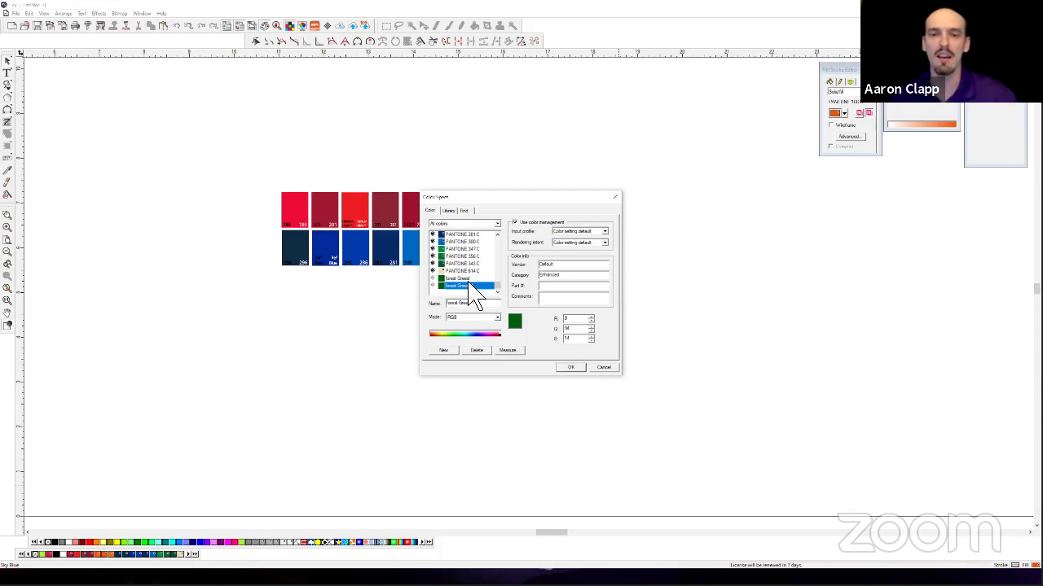
click(480, 351)
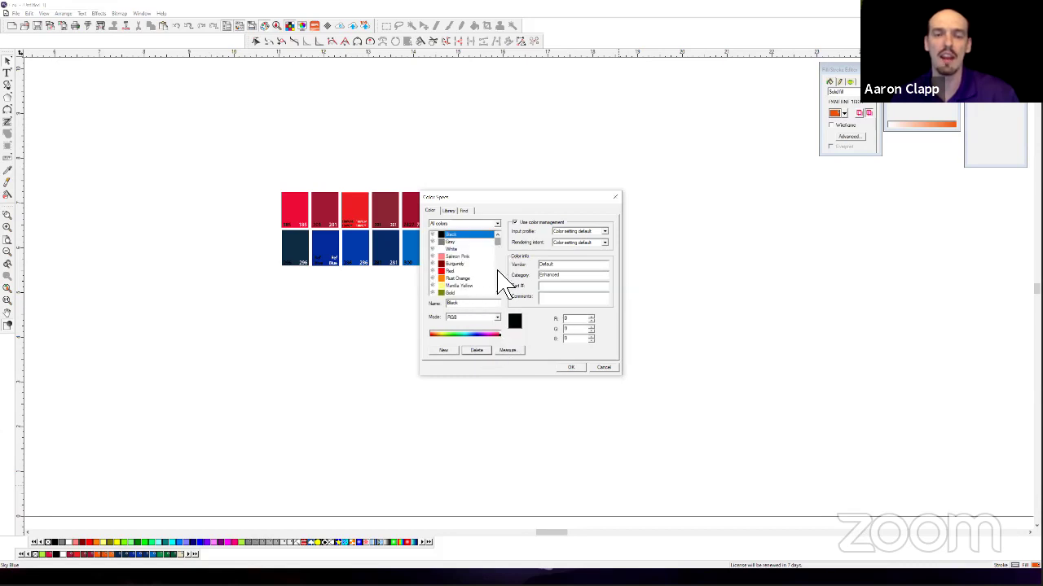
scroll(497, 286, down, 5)
click(464, 286)
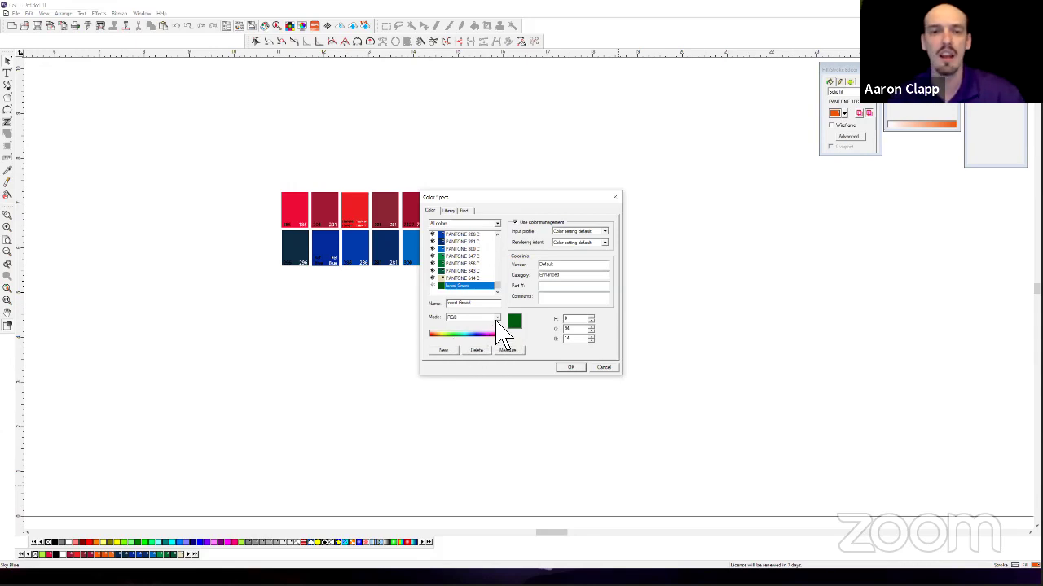
click(496, 319)
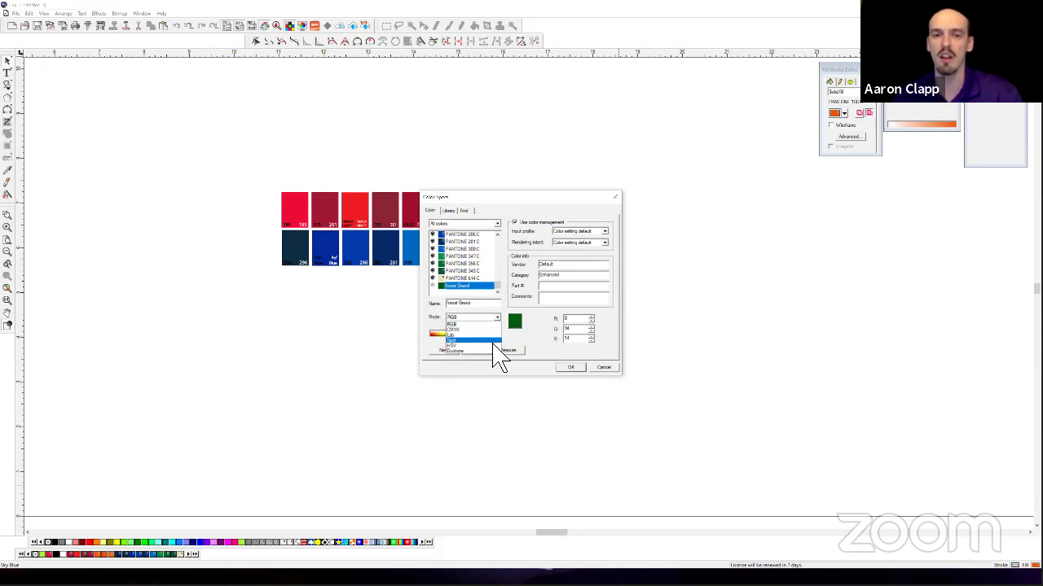
click(493, 340)
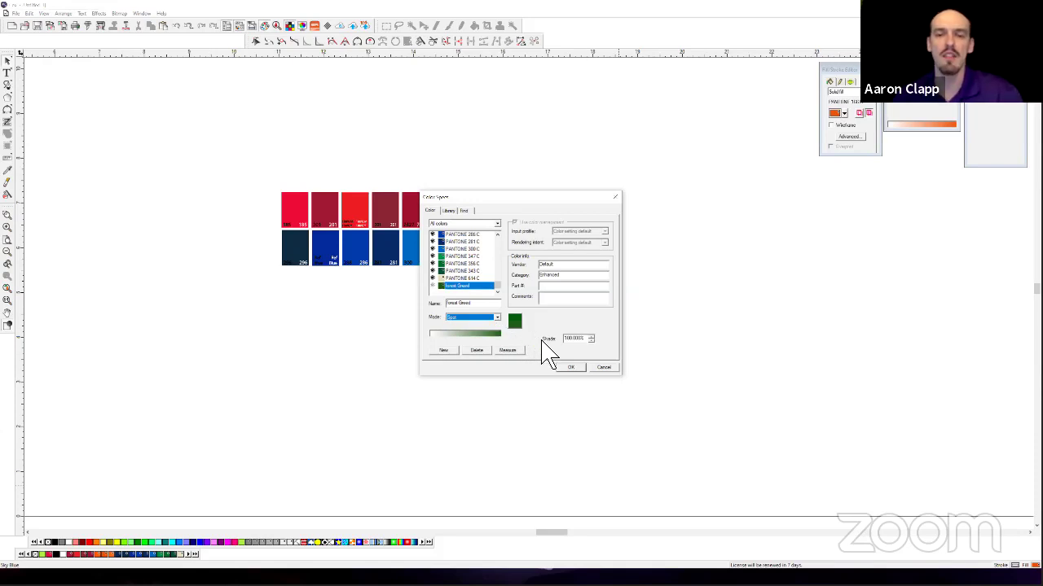
click(600, 368)
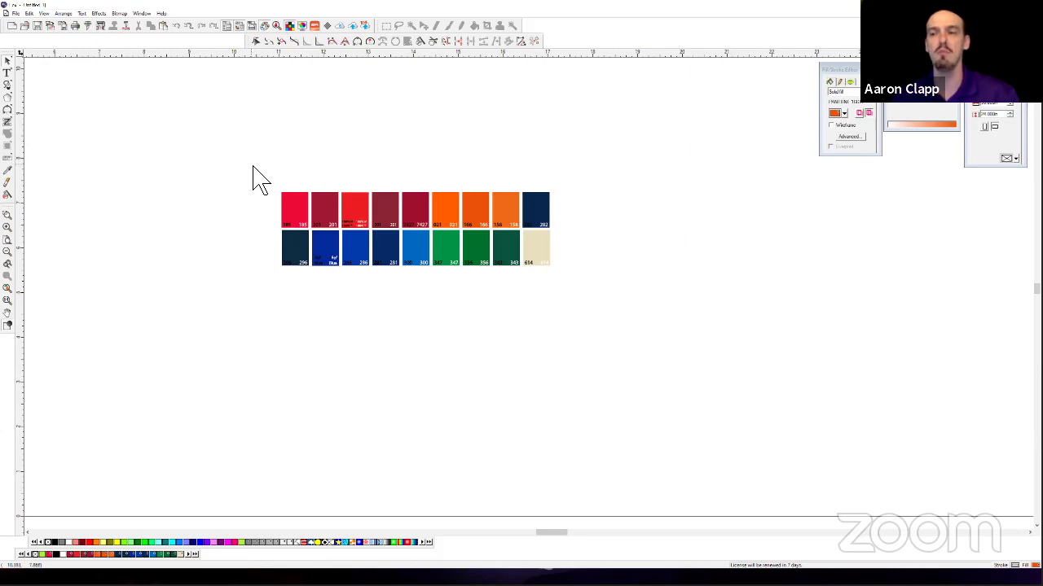
Delete all the colour swatches from the page and draw a large hexagon about 10.7 in wide.
drag(252, 168, 579, 301)
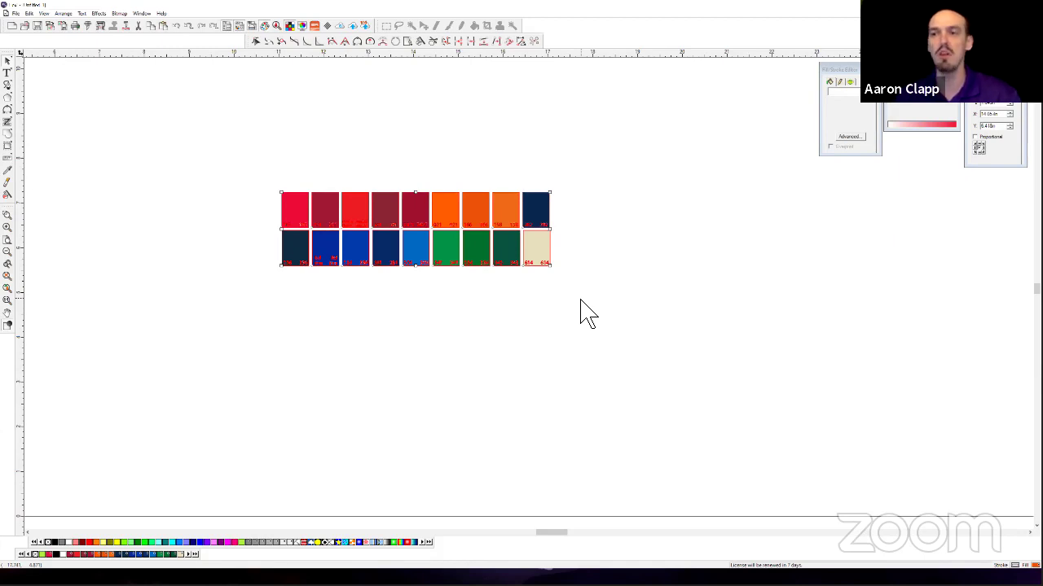
key(Delete)
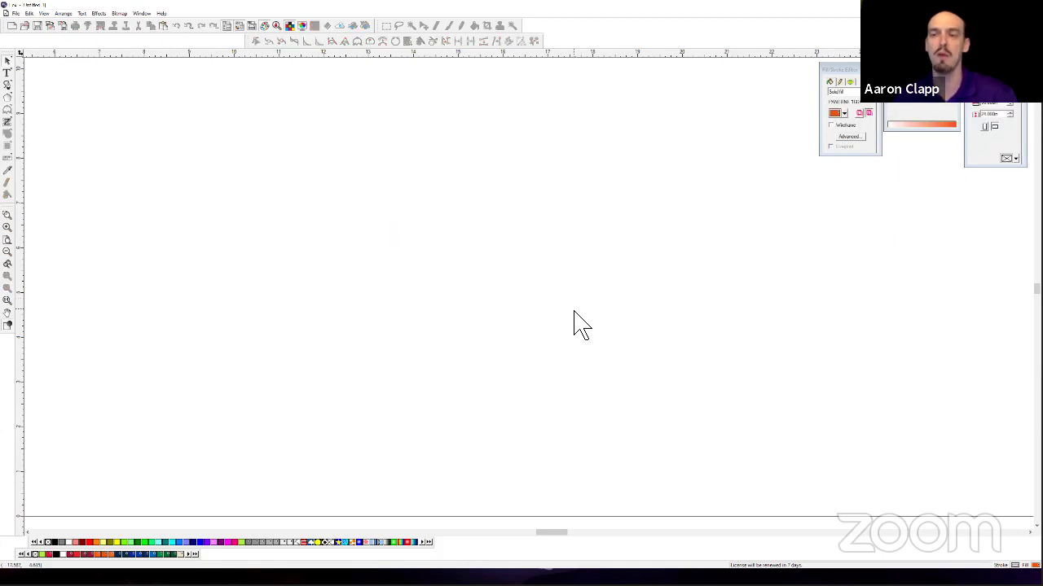
click(8, 109)
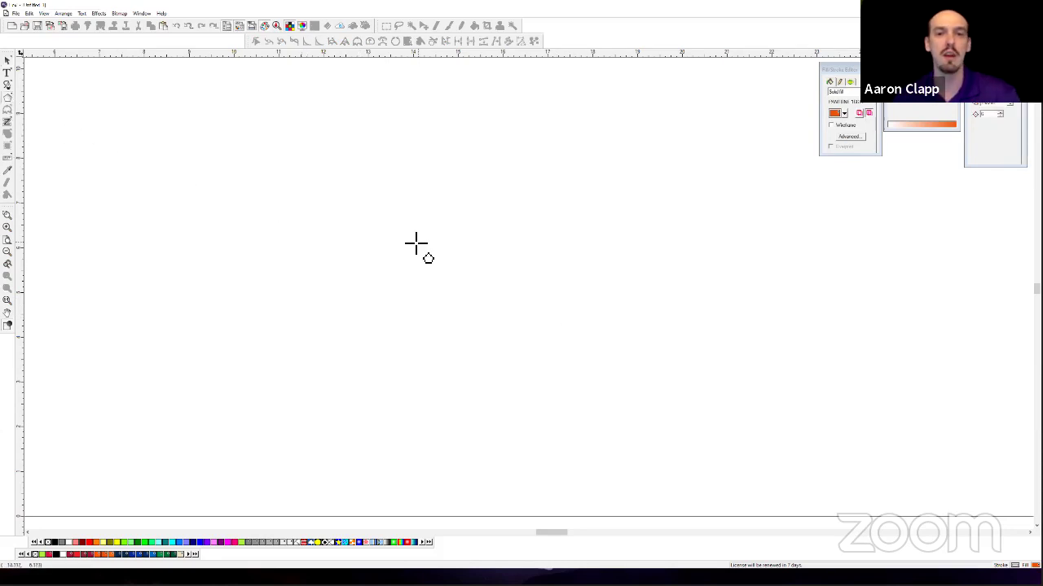
drag(413, 239, 612, 363)
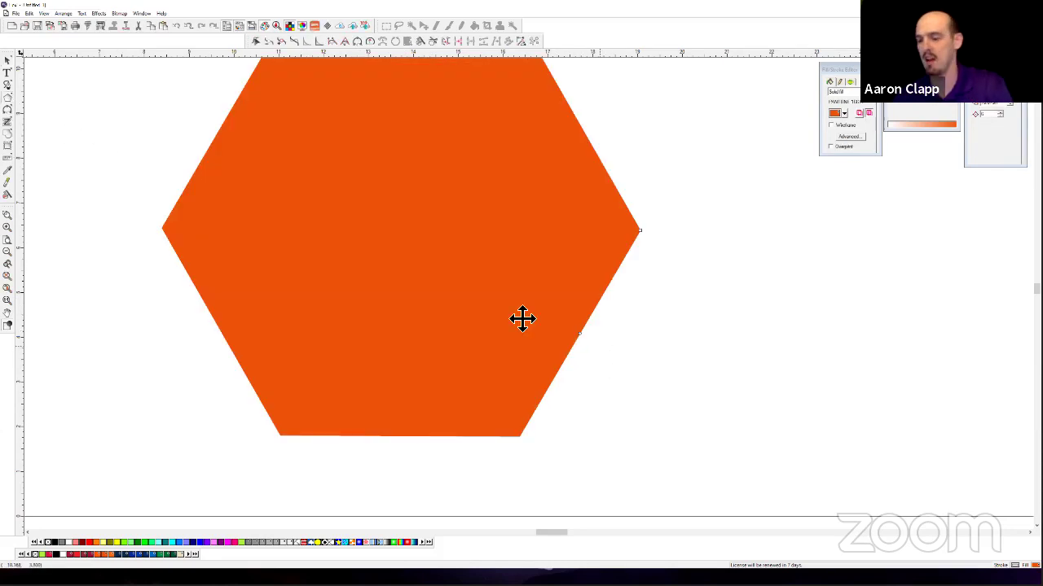
scroll(422, 298, down, 2)
scroll(428, 324, up, 2)
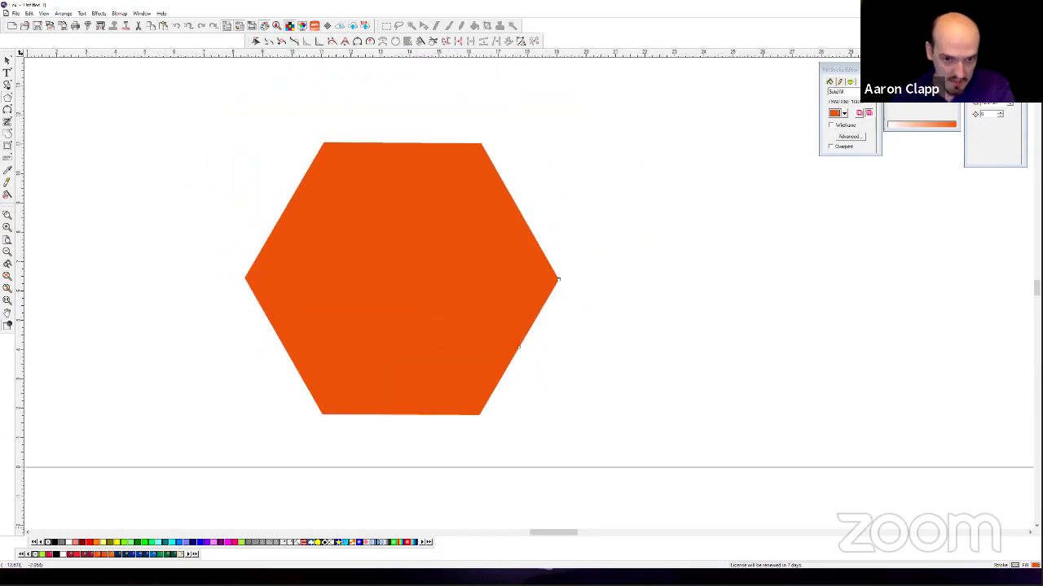
Try a solid blue fill and the brick, cloud, scale and Polka Dot pattern fills on the hexagon.
click(193, 542)
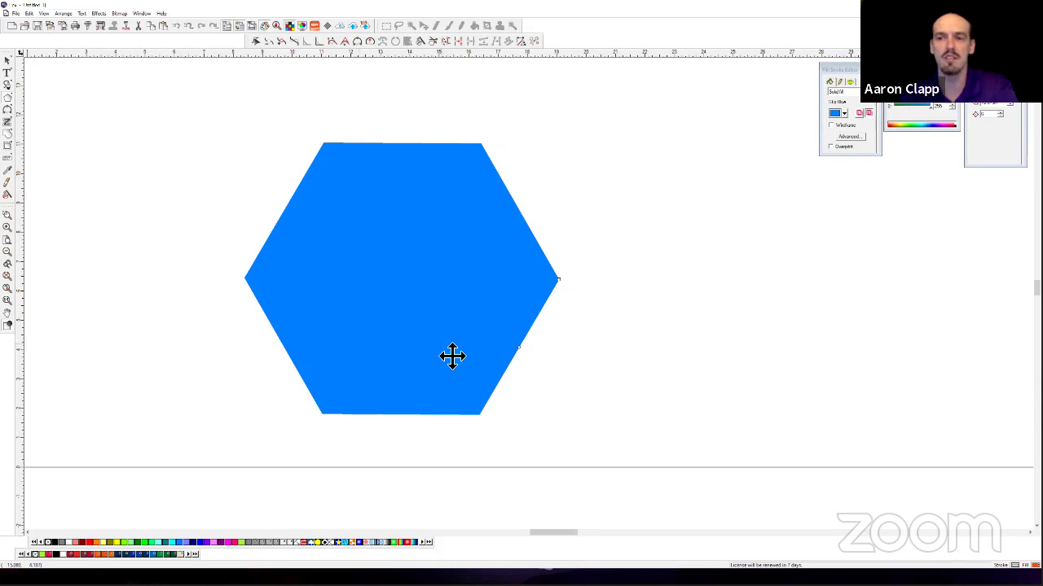
click(304, 543)
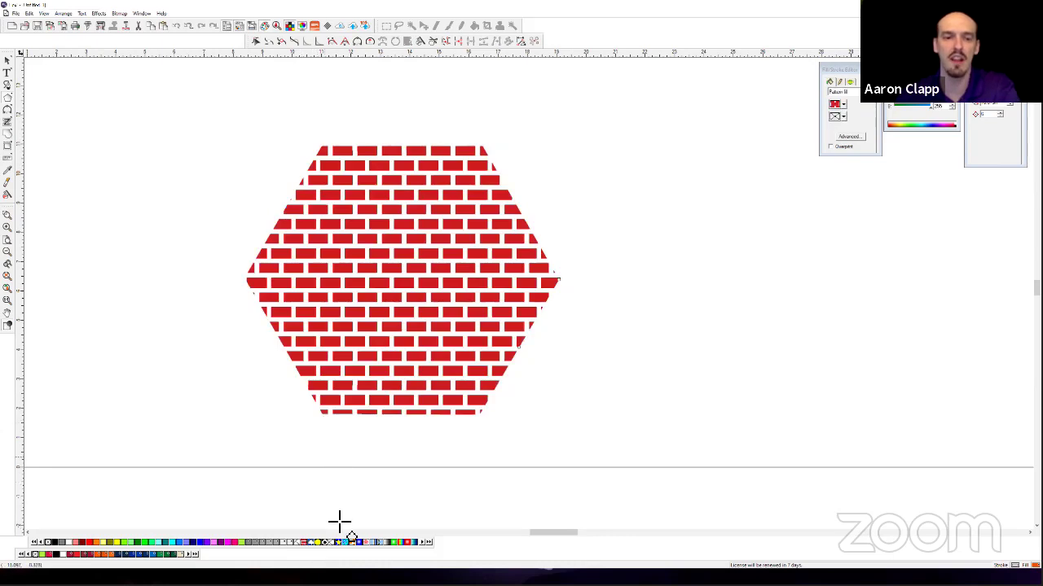
click(313, 544)
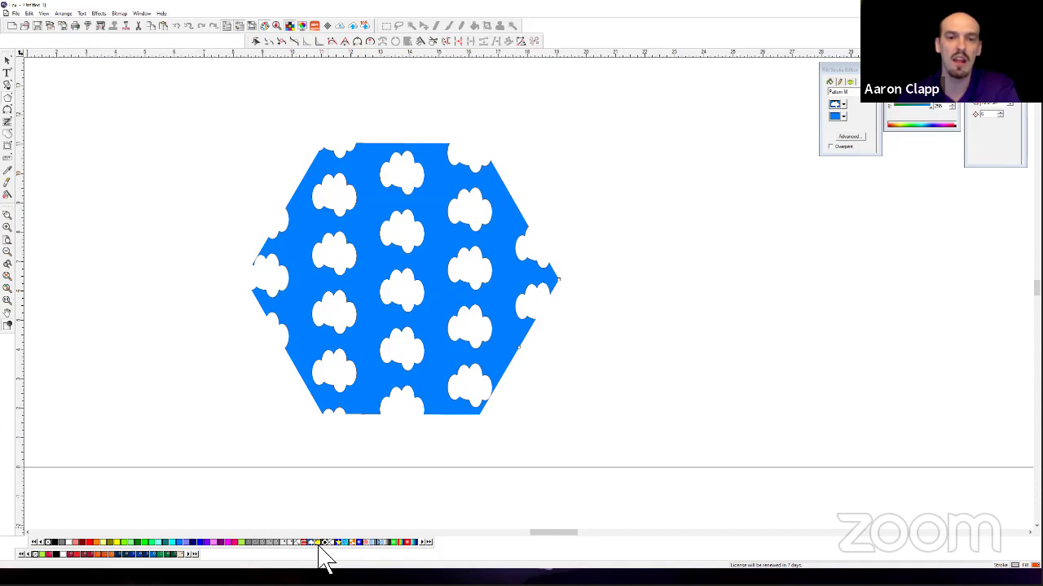
click(319, 543)
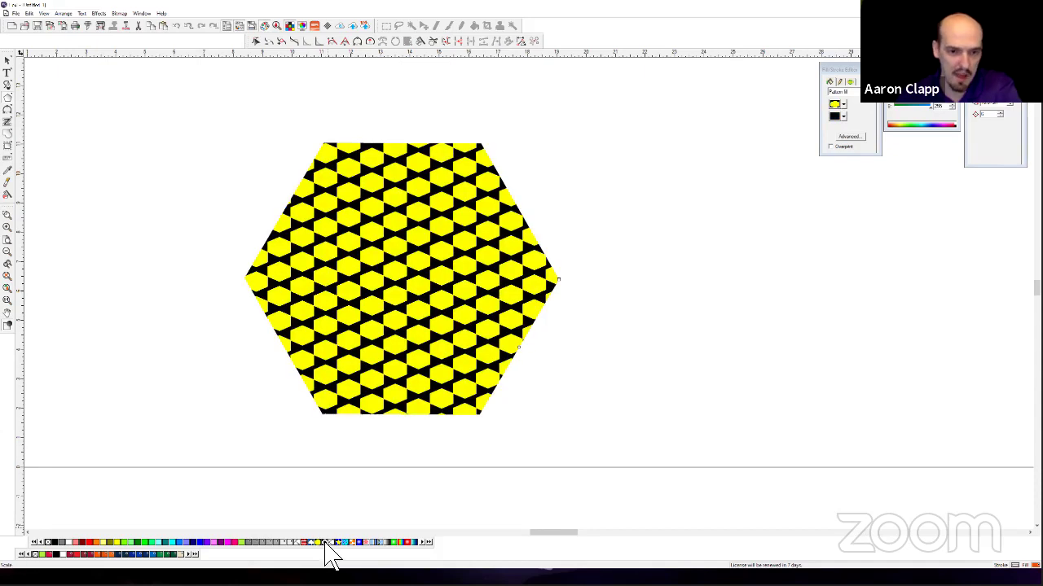
click(331, 544)
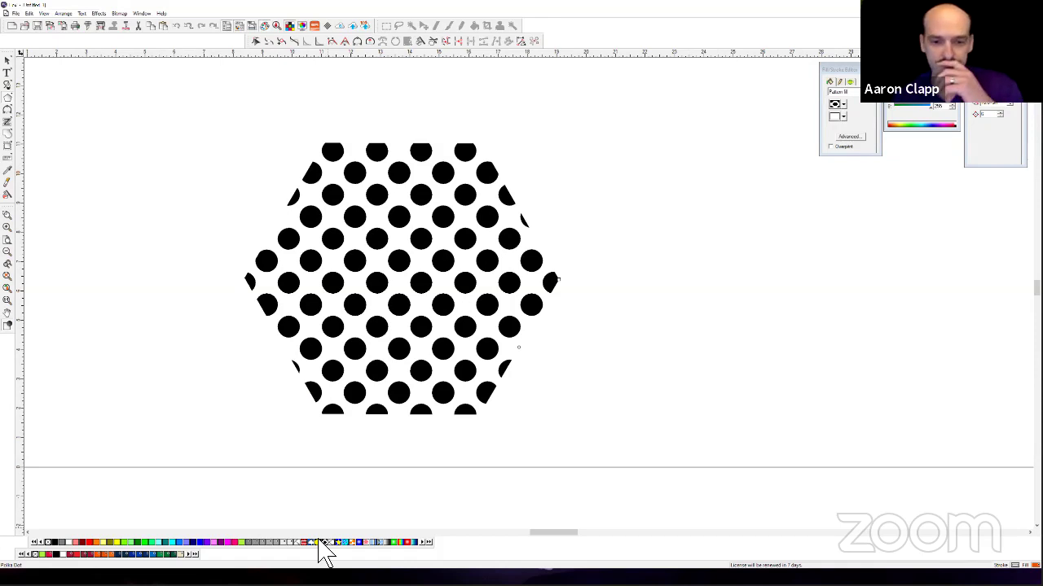
Fill the hexagon with Red and add the text STOP inside it in White.
click(91, 552)
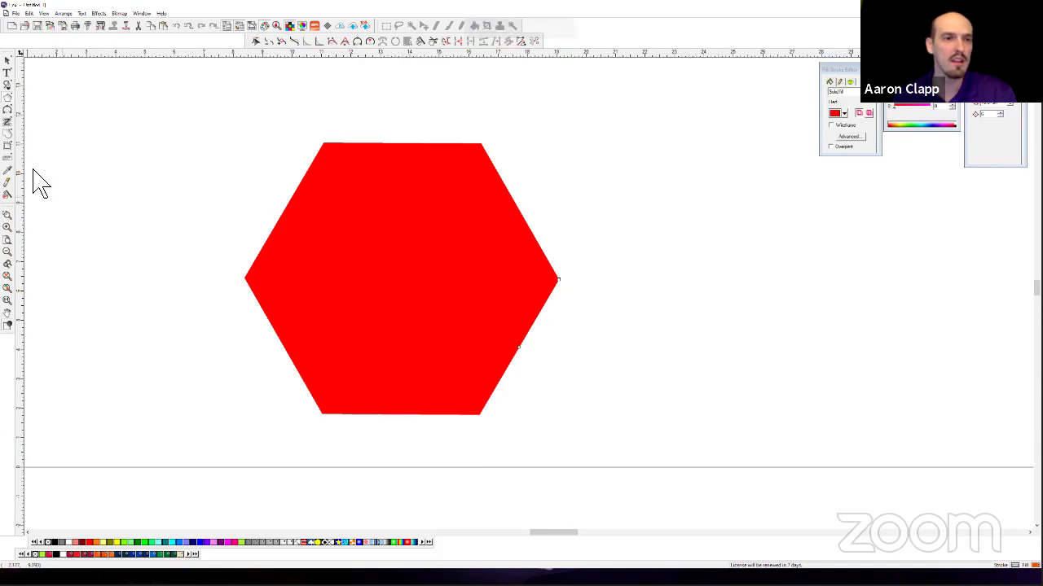
click(8, 73)
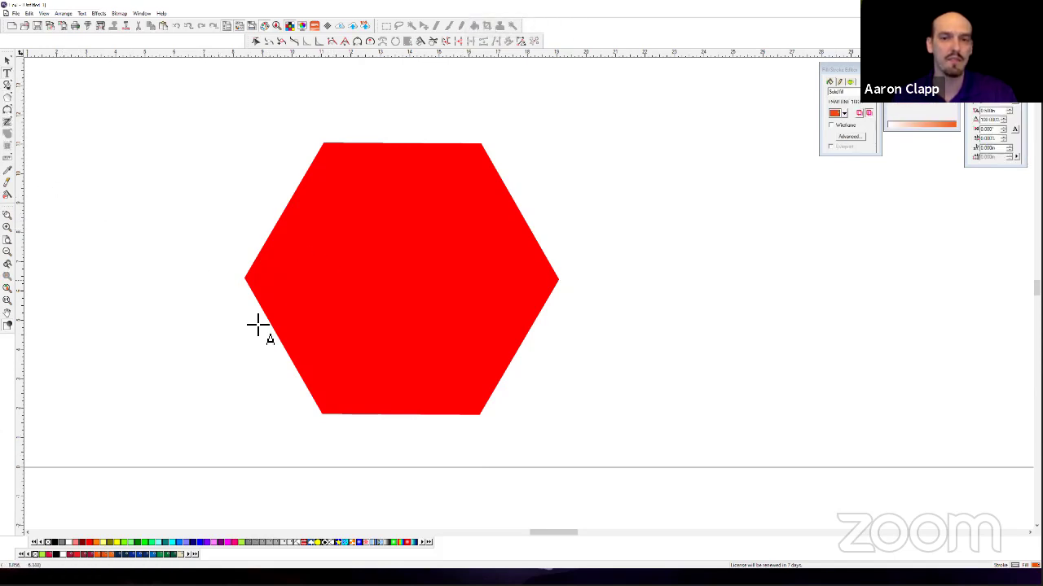
click(844, 114)
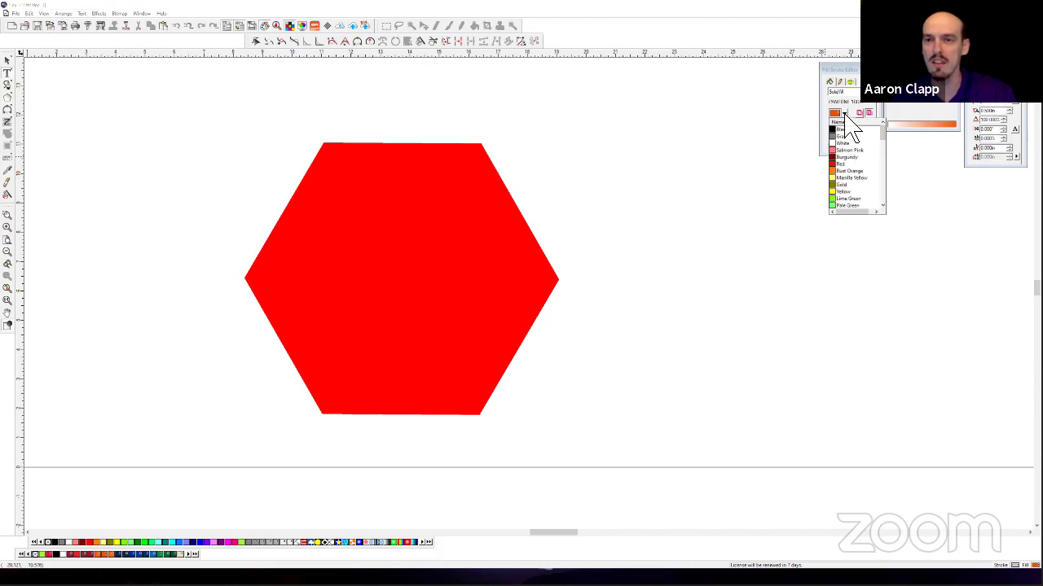
click(843, 143)
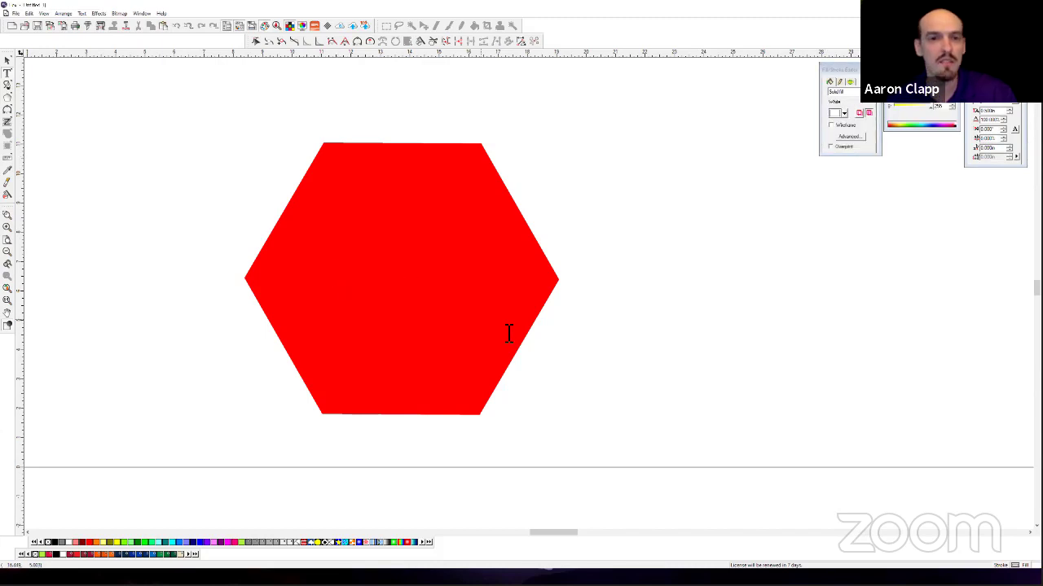
text(OP)
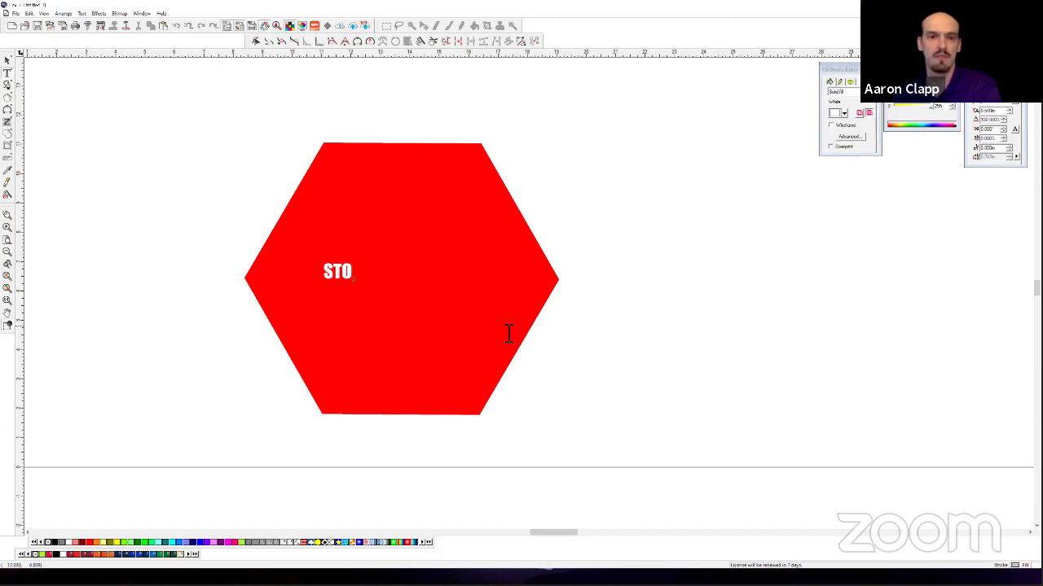
Enlarge the STOP text to about 6.7 in wide and move it near the middle of the hexagon.
click(7, 60)
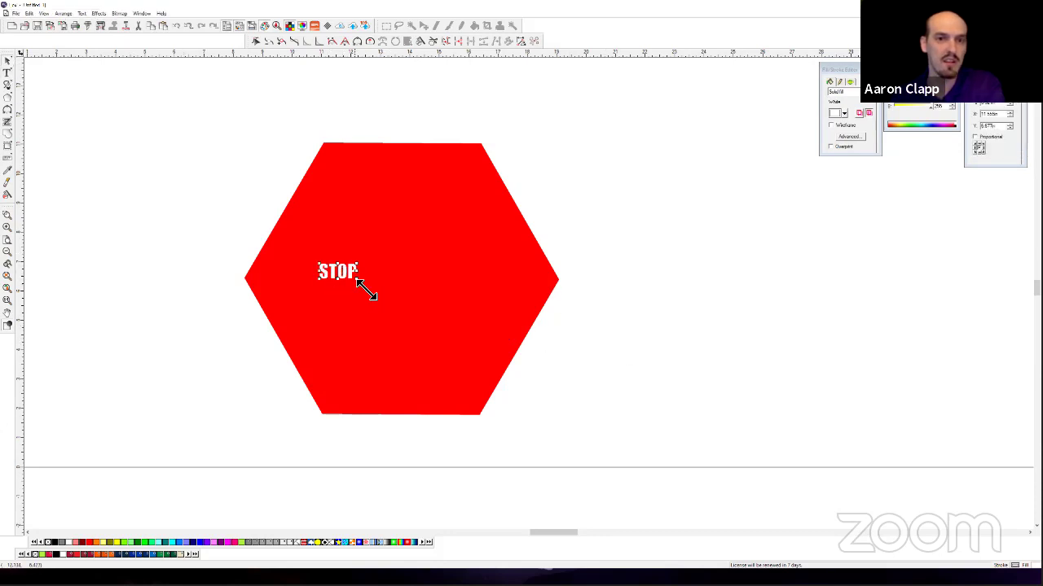
drag(357, 281, 484, 341)
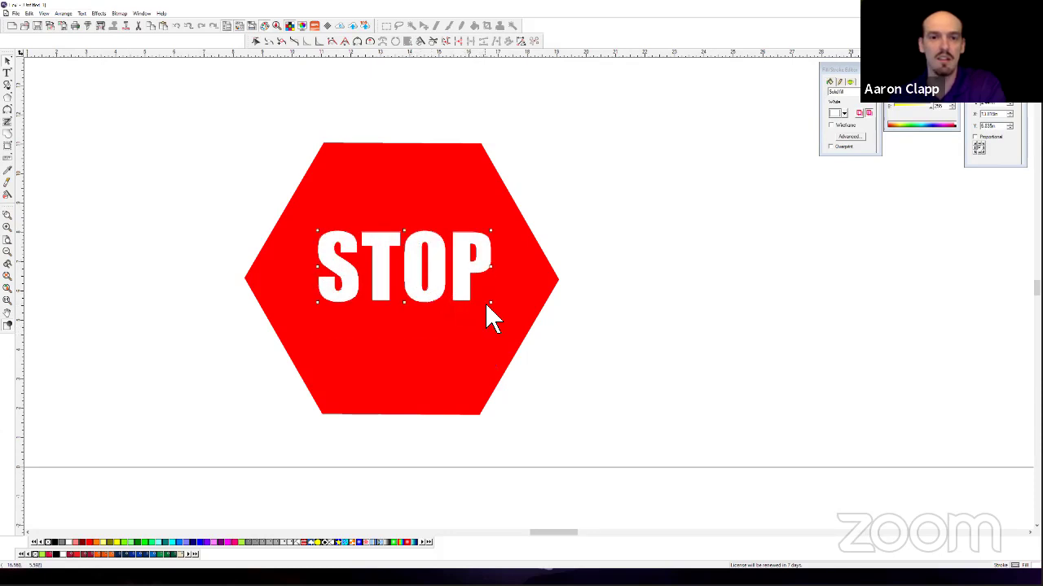
drag(498, 313, 521, 325)
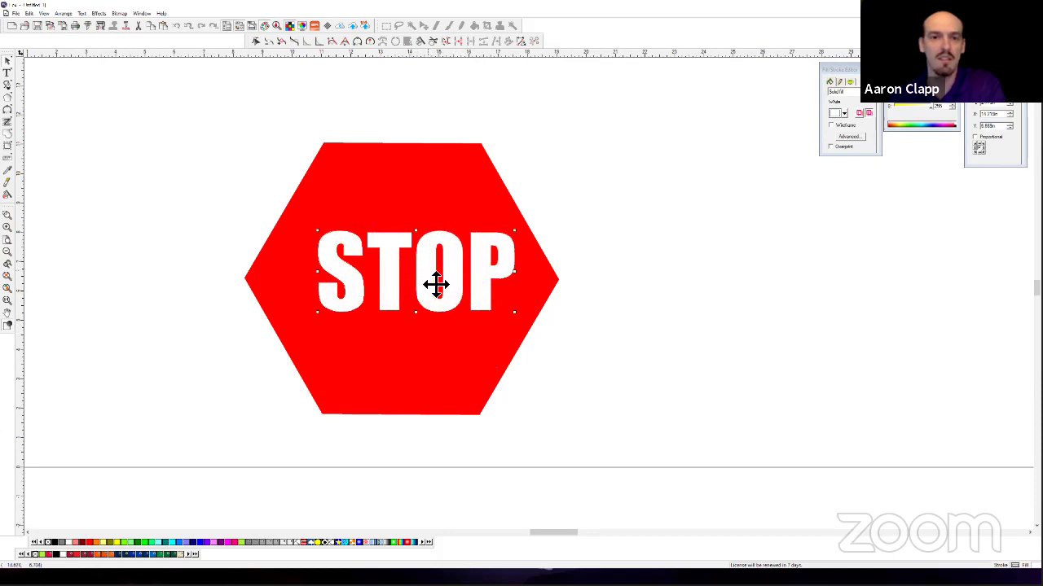
drag(406, 279, 398, 282)
Align the STOP text and the hexagon on both centers.
drag(227, 124, 617, 426)
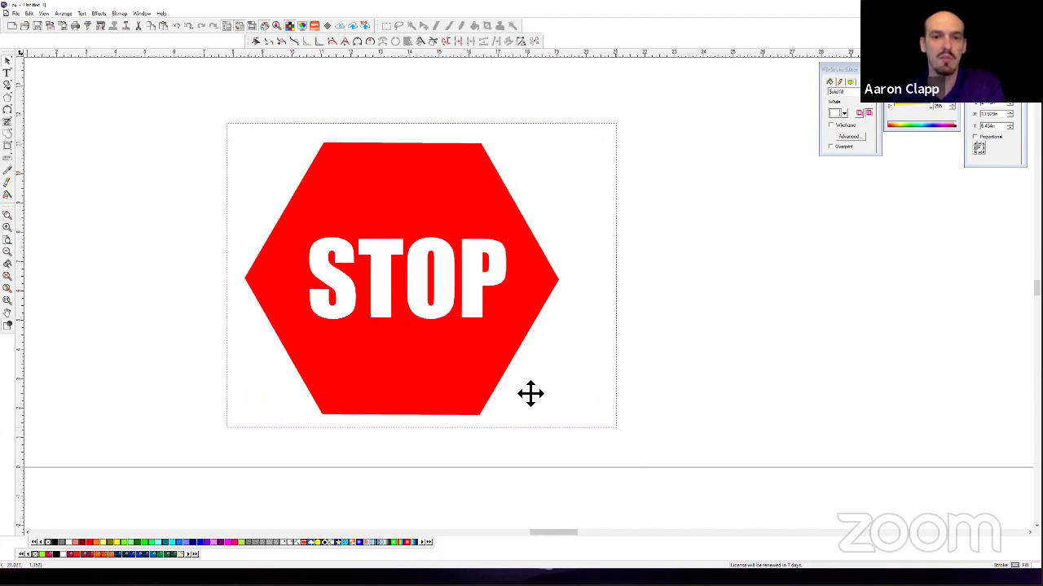
right_click(501, 371)
mouse_move(530, 502)
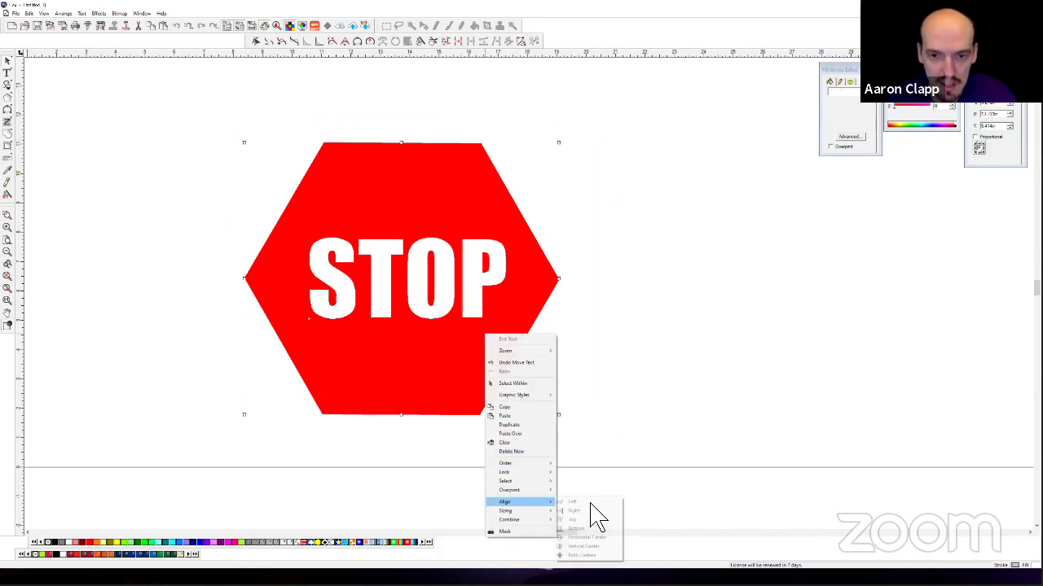
click(582, 555)
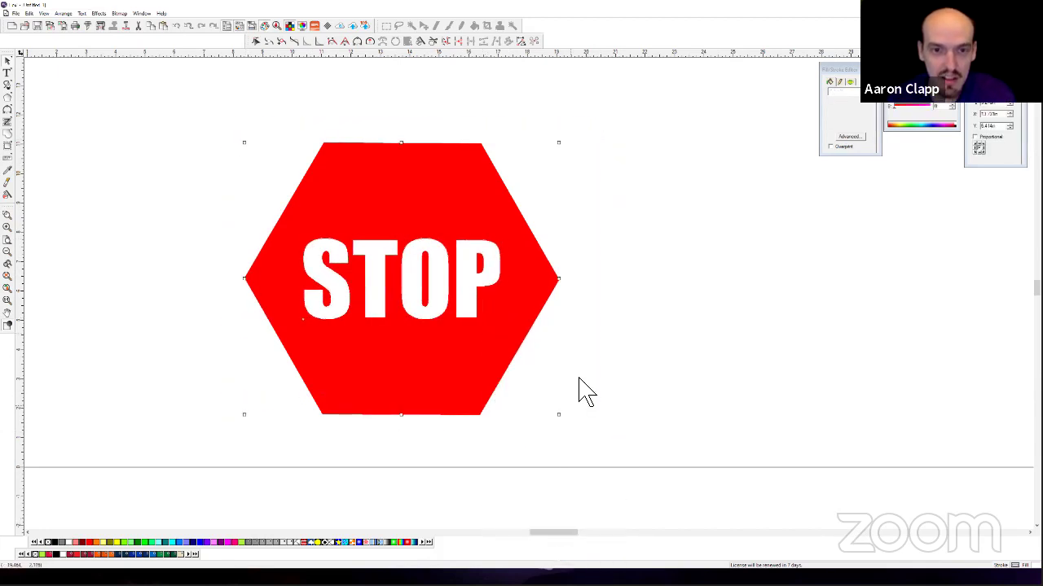
drag(192, 138, 614, 449)
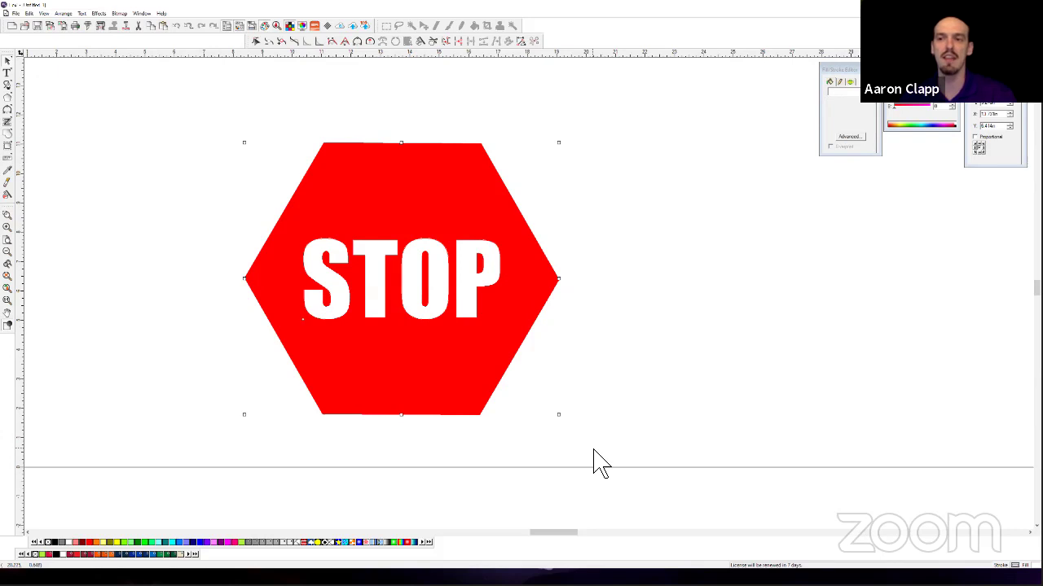
click(44, 13)
mouse_move(59, 163)
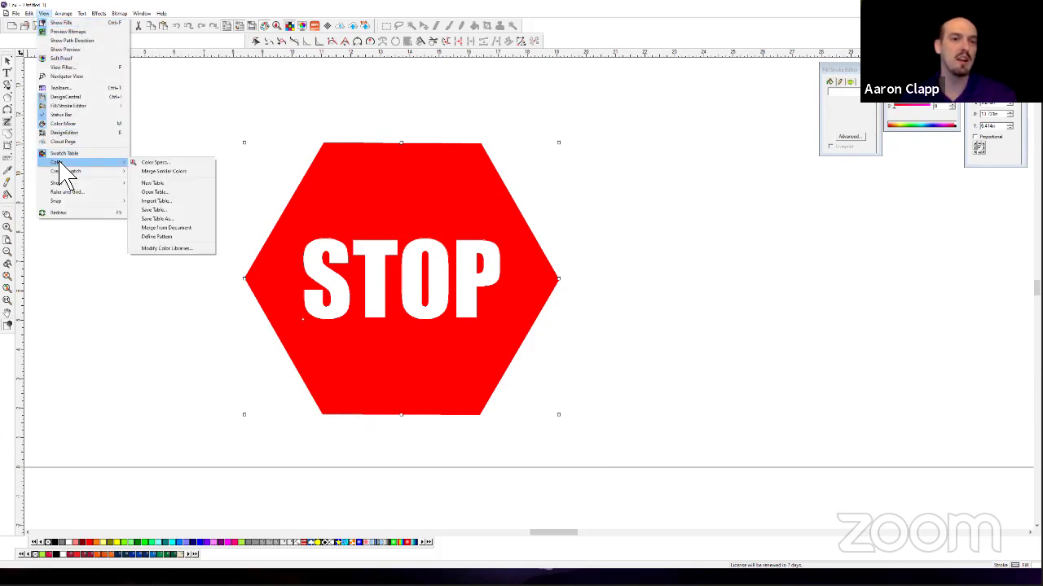
click(174, 237)
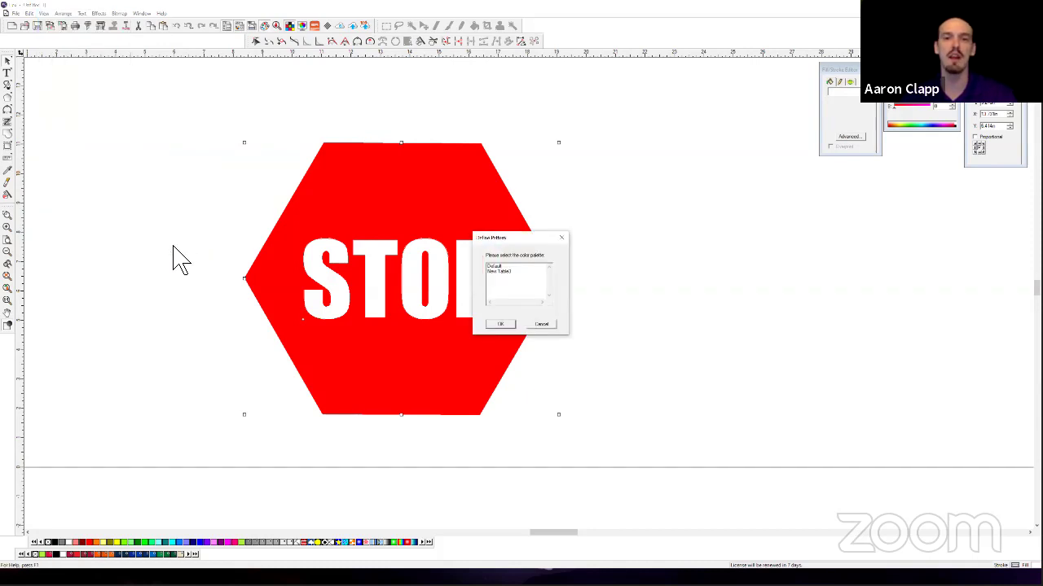
click(542, 325)
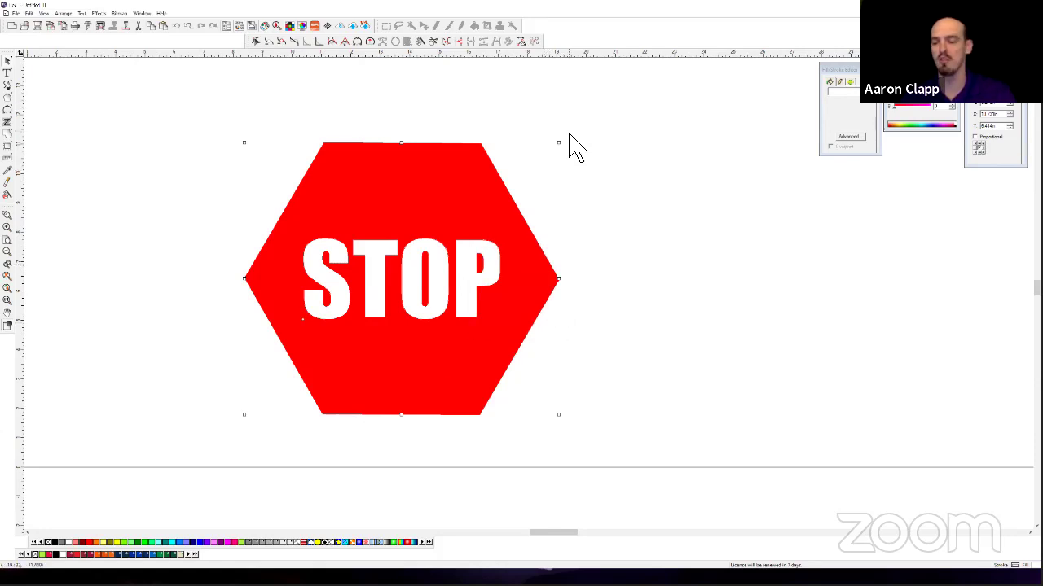
Shrink the stop sign to about 1.75 in wide and define it as a pattern in the New Table3 color palette.
drag(561, 162, 290, 375)
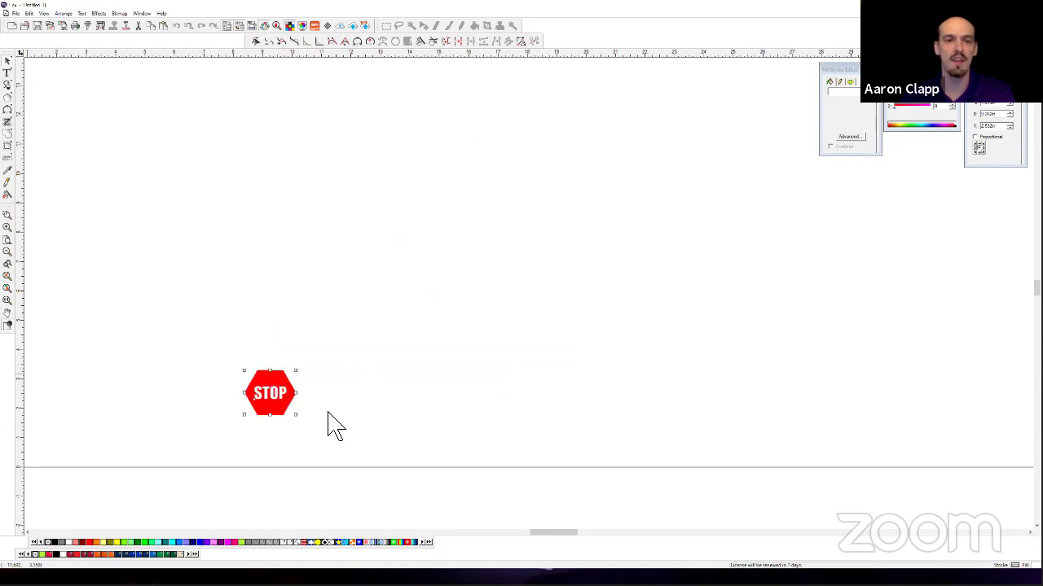
click(15, 13)
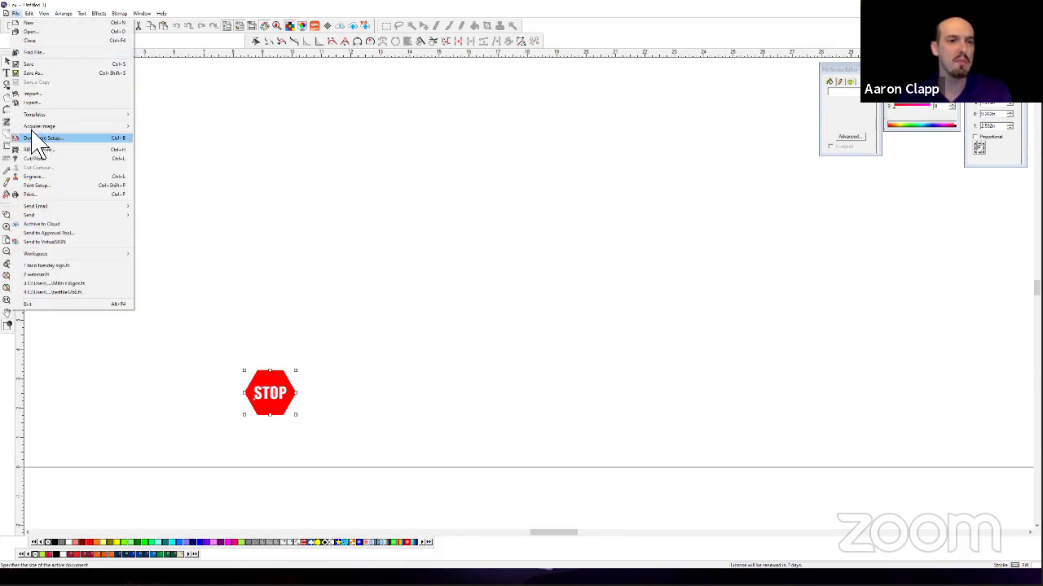
click(44, 13)
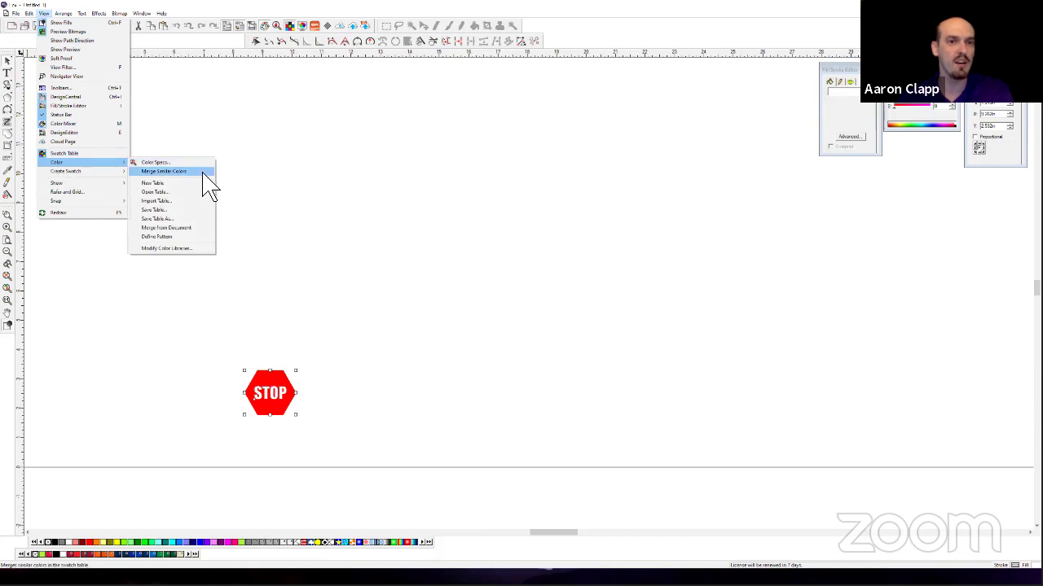
click(175, 237)
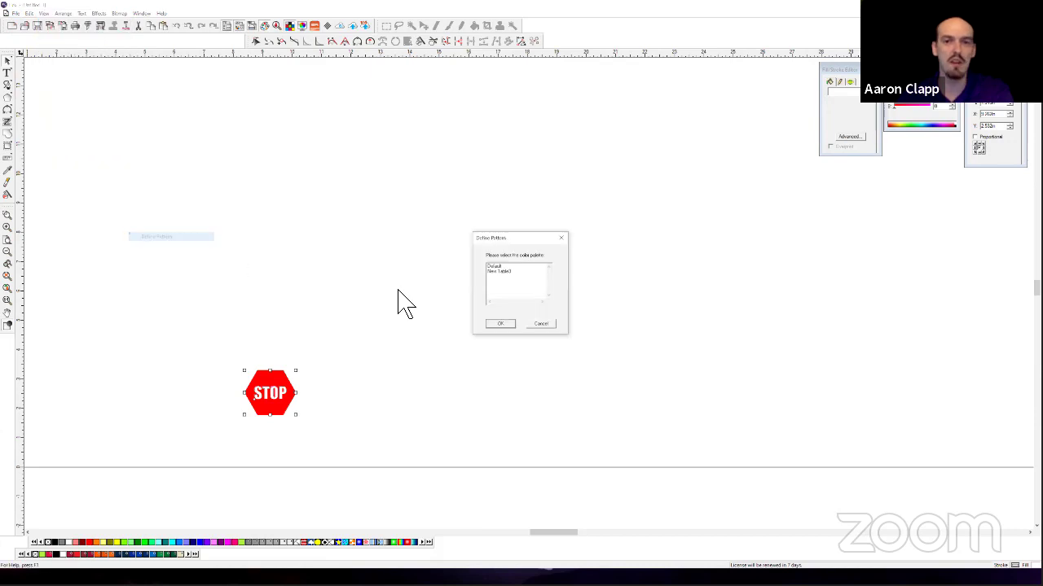
click(501, 272)
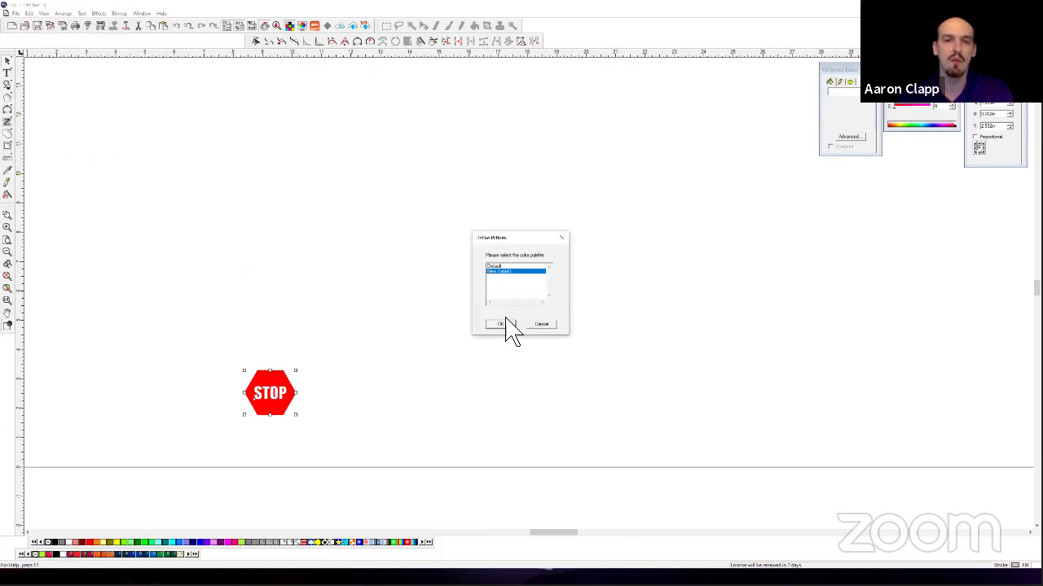
click(502, 325)
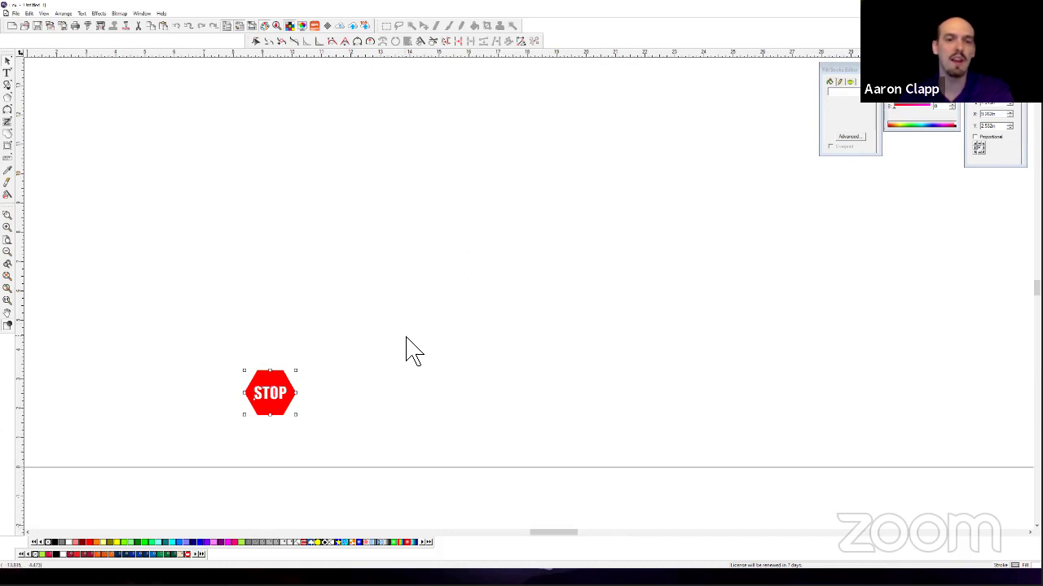
Delete the small stop sign artwork from the workspace.
click(228, 337)
drag(214, 328, 378, 460)
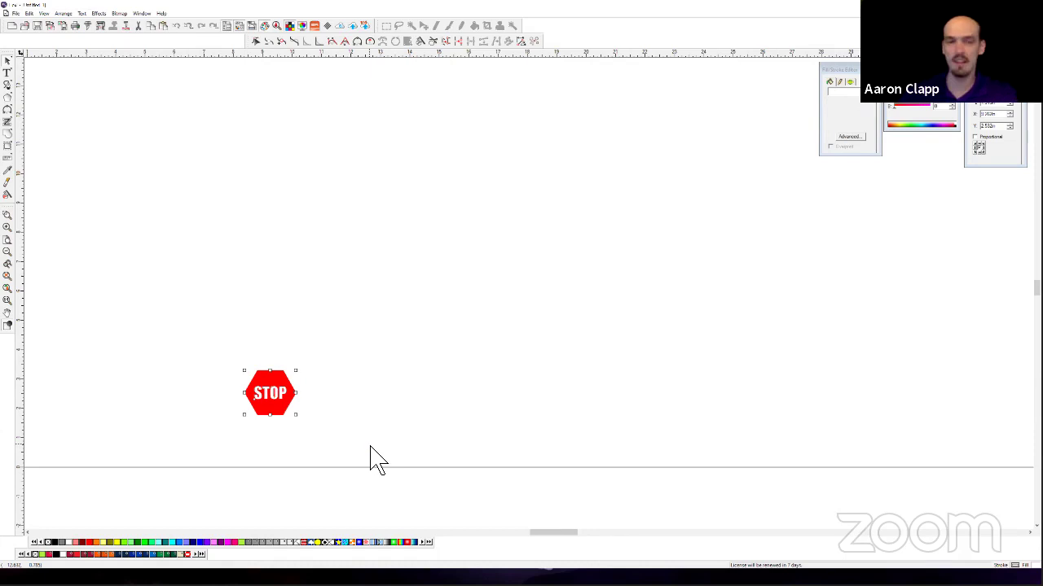
key(Delete)
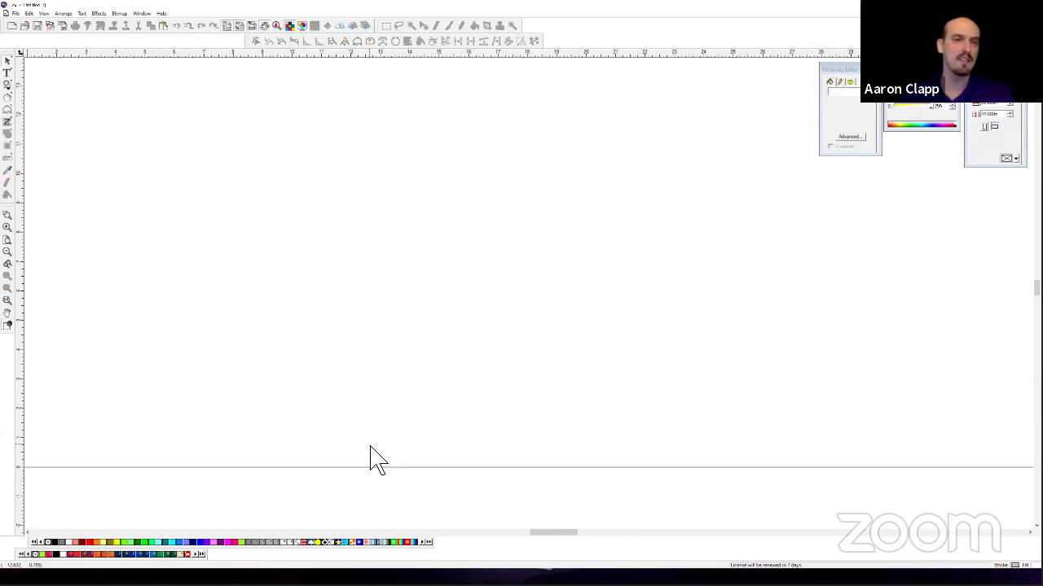
Draw a rectangle about 25.5 in wide and 12.8 in high on the page and fill it with the stop sign pattern.
click(11, 100)
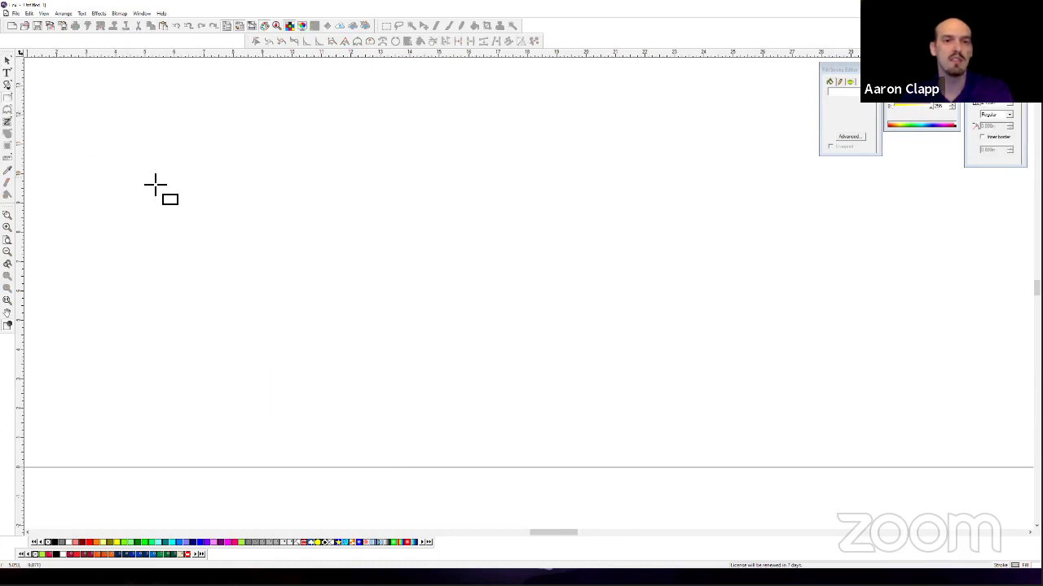
scroll(272, 246, down, 3)
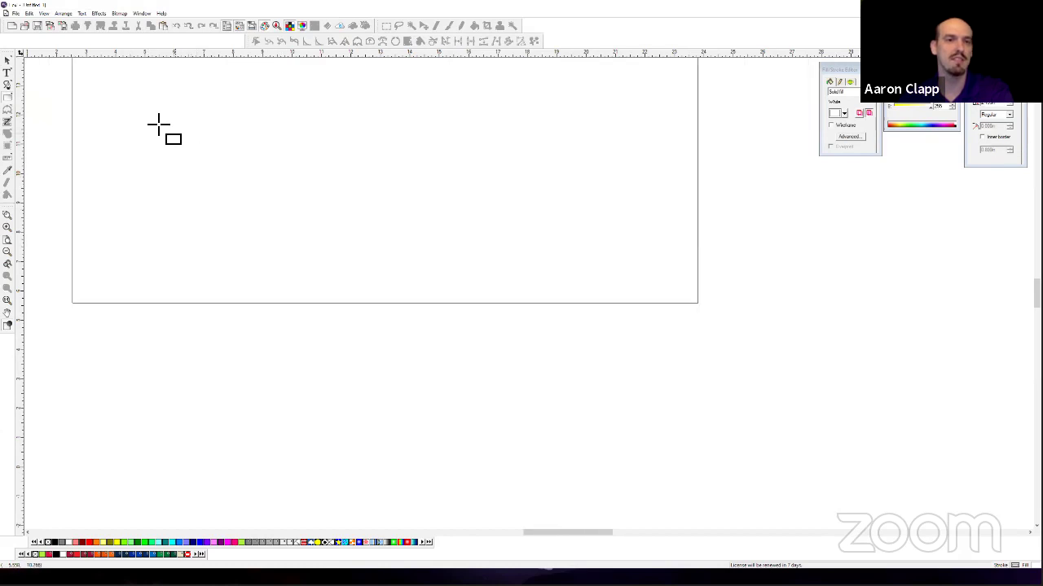
scroll(147, 106, down, 1)
drag(348, 196, 546, 296)
right_click(577, 274)
click(602, 286)
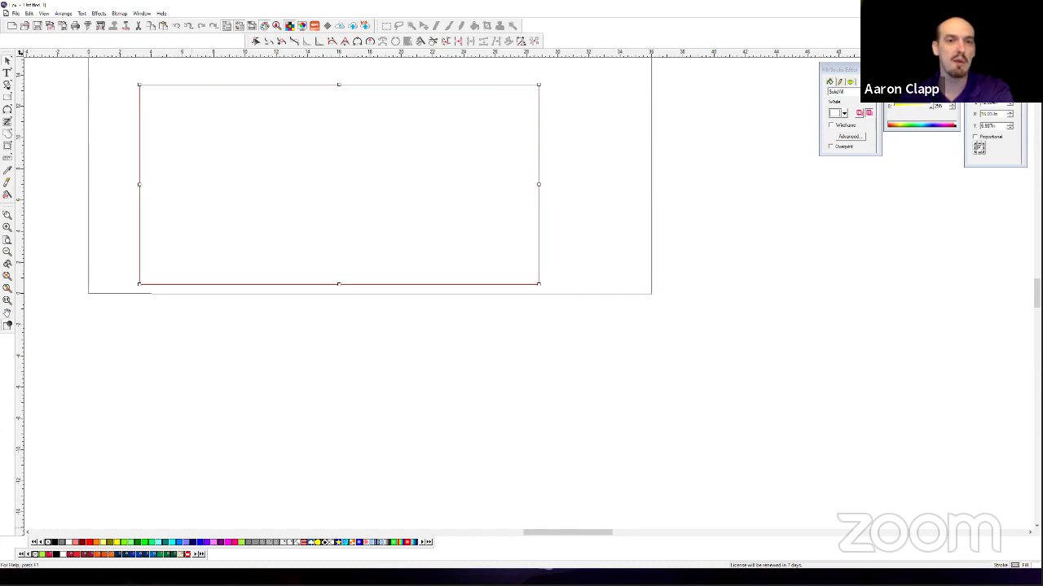
click(193, 558)
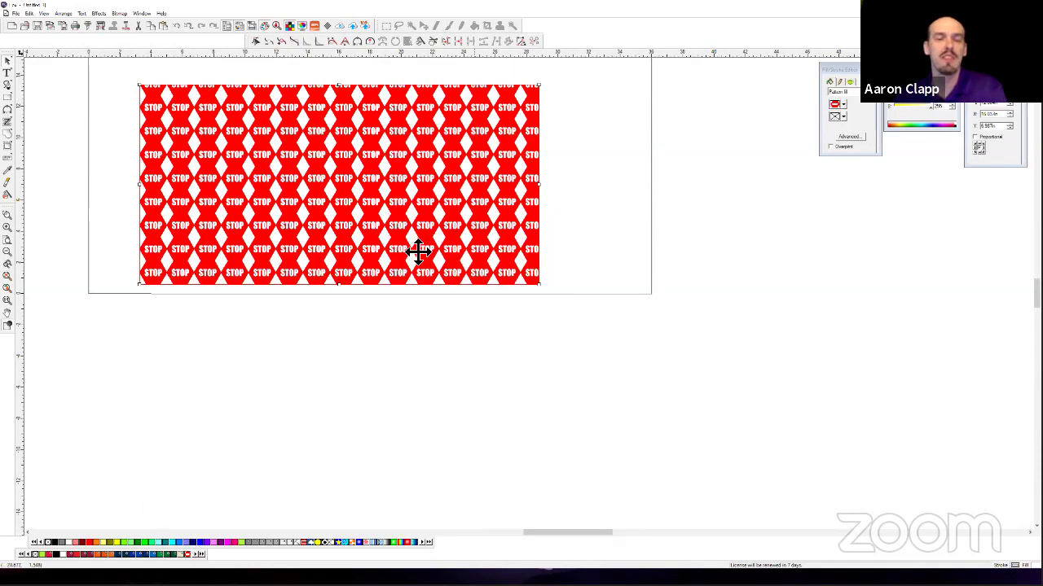
right_click(379, 219)
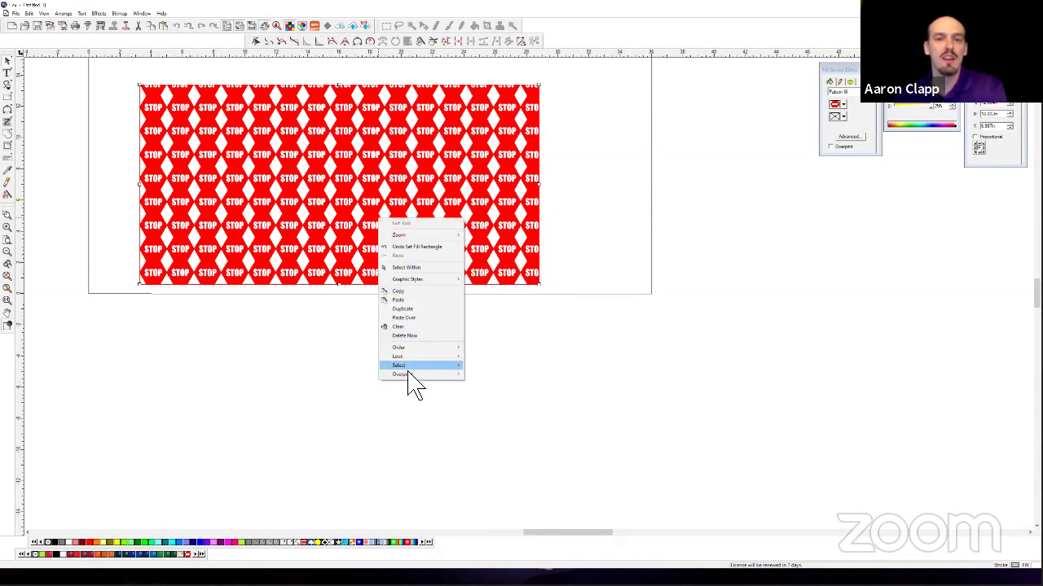
click(624, 268)
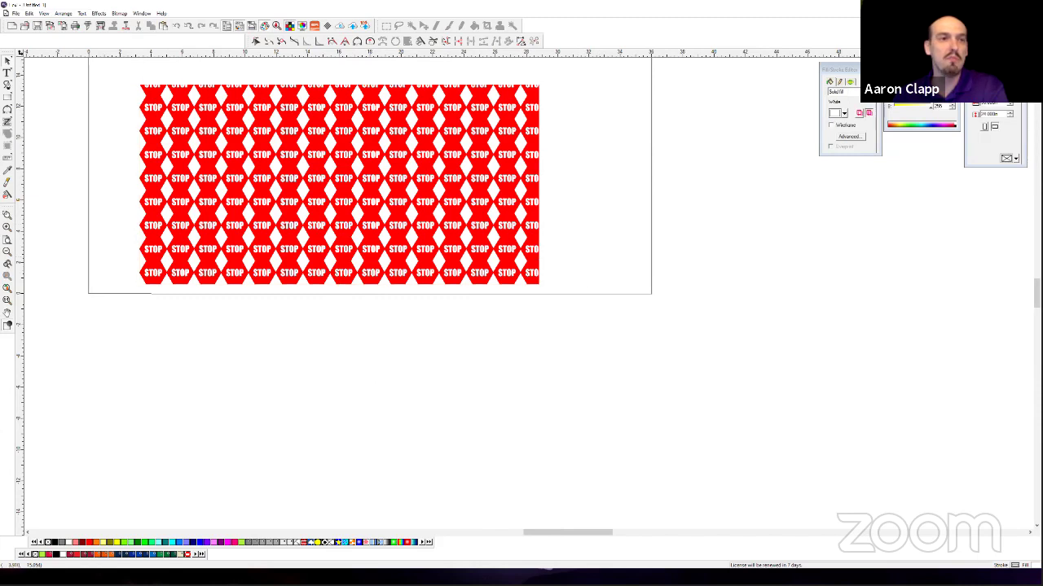
Start importing a file and browse to the SAi folder inside Program Files (x86) on the C: drive.
click(17, 14)
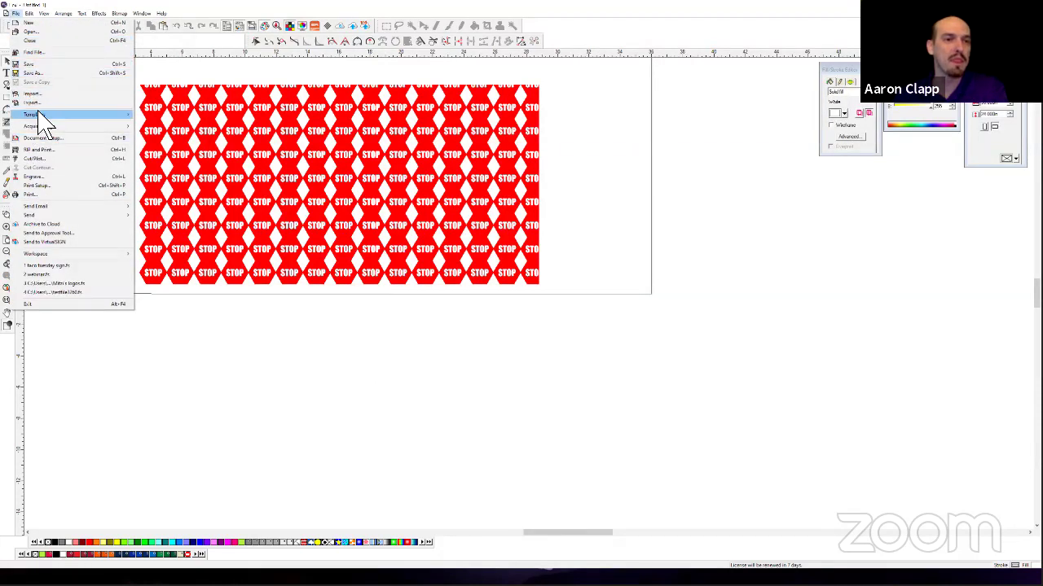
key(Escape)
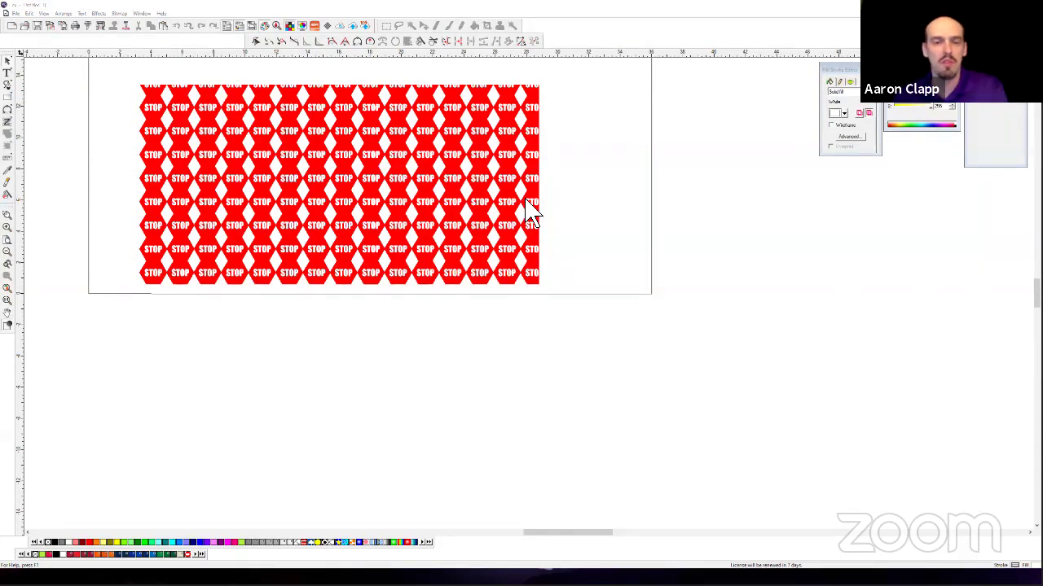
key(ctrl+i)
scroll(465, 302, down, 3)
scroll(480, 301, down, 3)
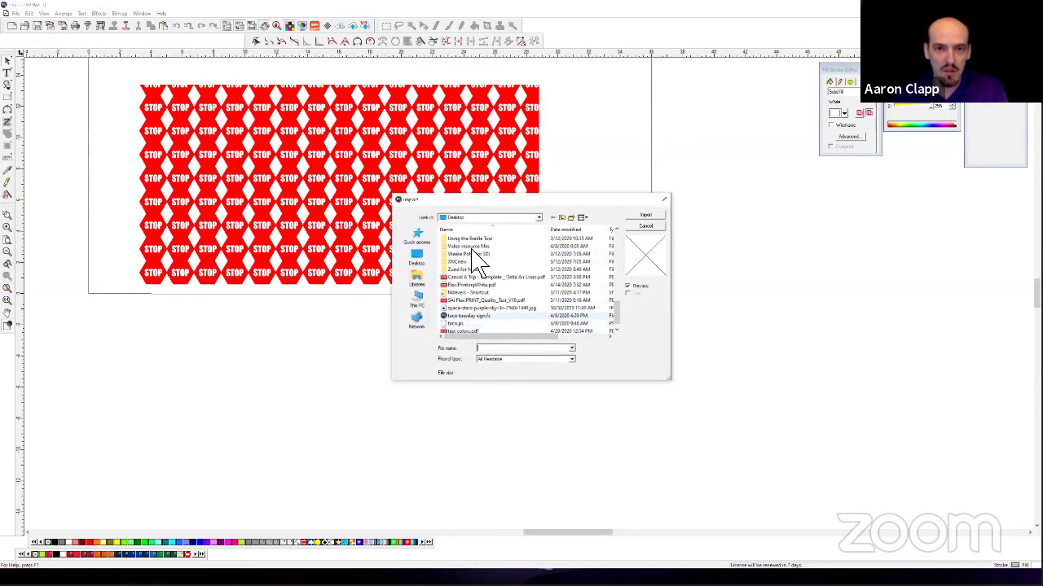
click(417, 303)
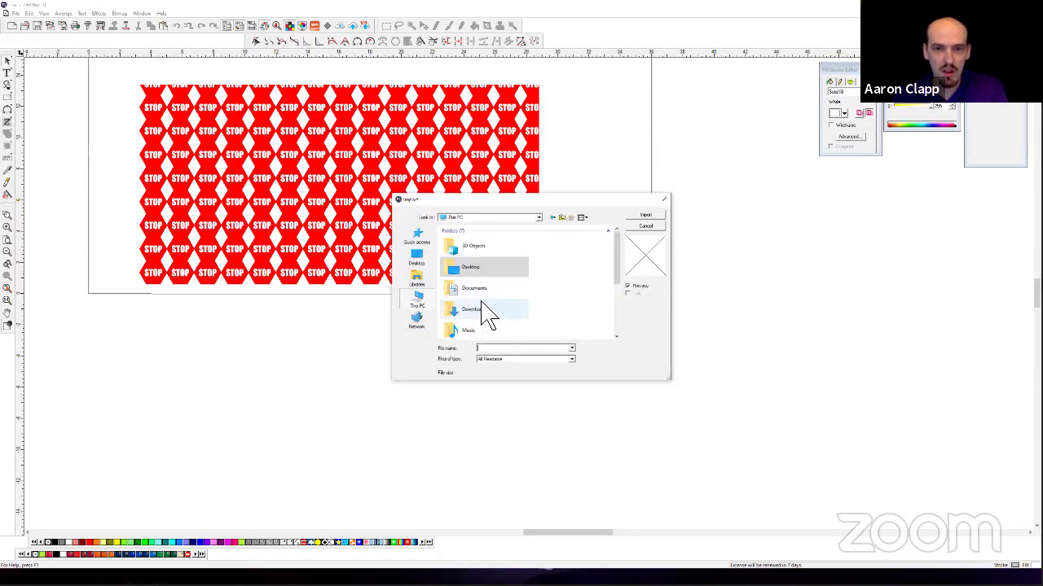
scroll(487, 316, down, 3)
double_click(480, 314)
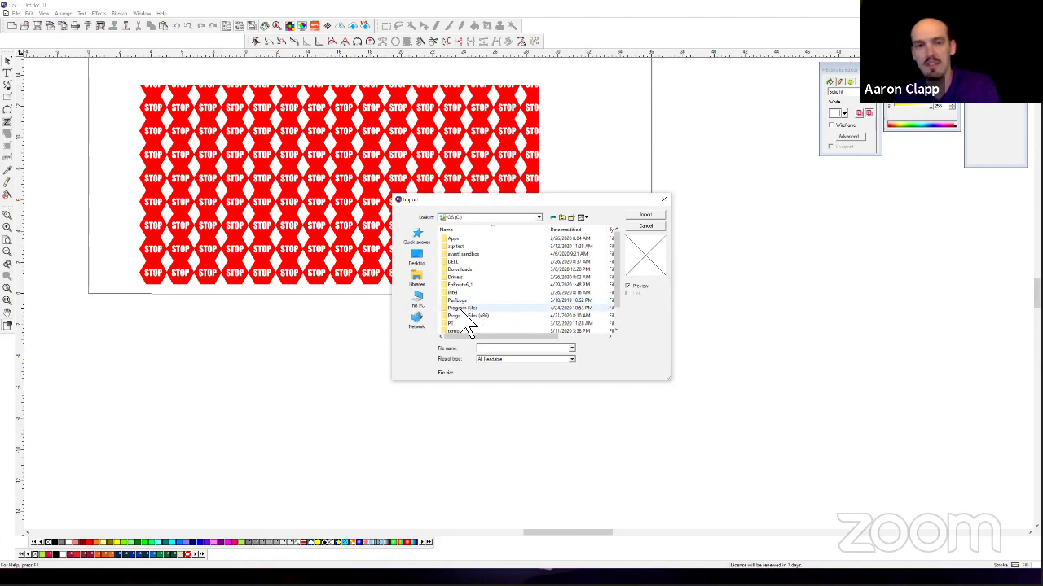
scroll(476, 311, down, 1)
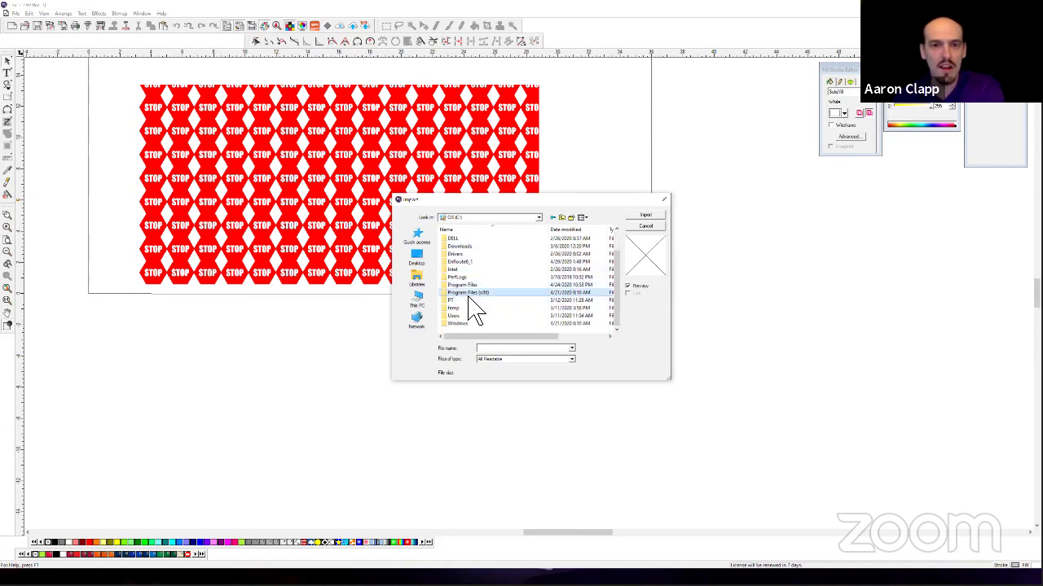
click(472, 308)
double_click(468, 293)
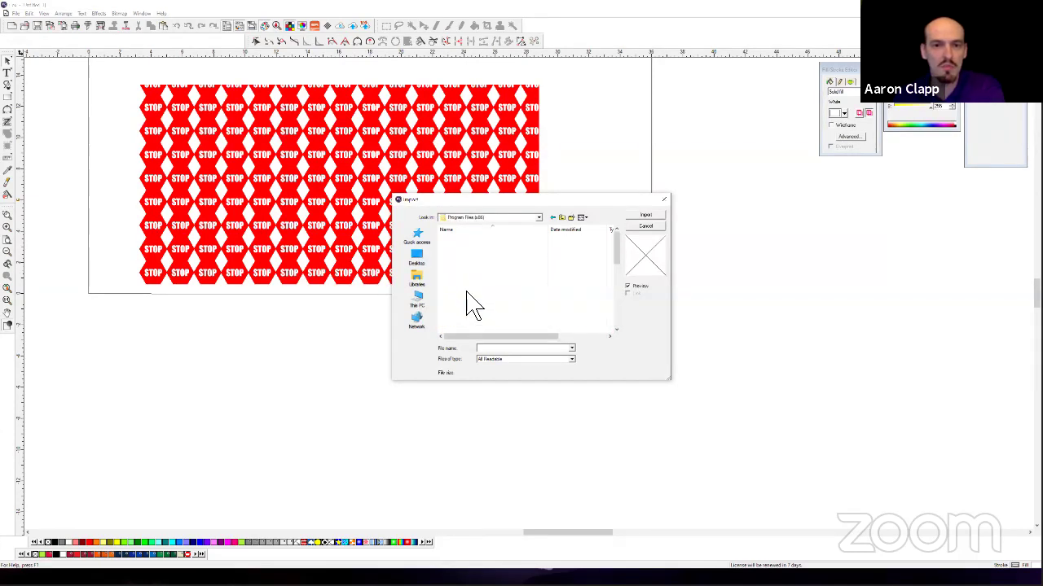
double_click(457, 242)
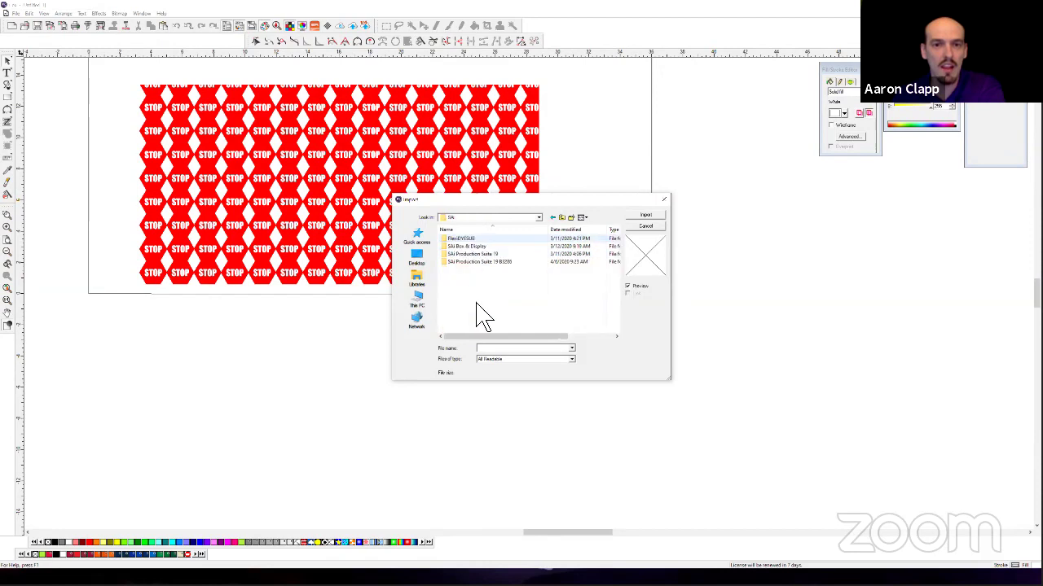
Open the TIFF images folder within the Samples folder of the SAi Production Suite 19 build installation.
double_click(479, 262)
scroll(498, 297, down, 6)
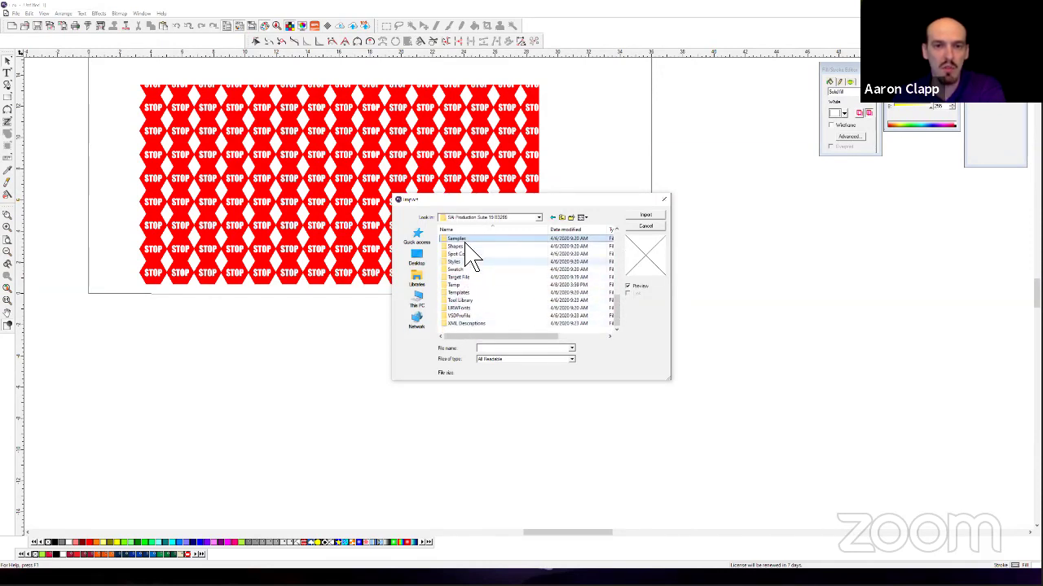
double_click(469, 238)
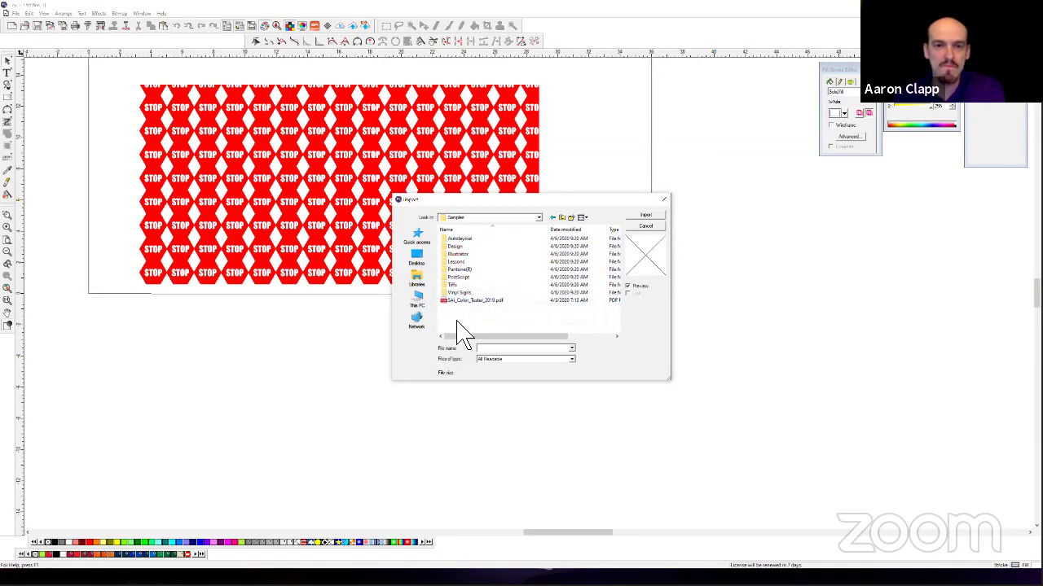
click(458, 285)
double_click(458, 284)
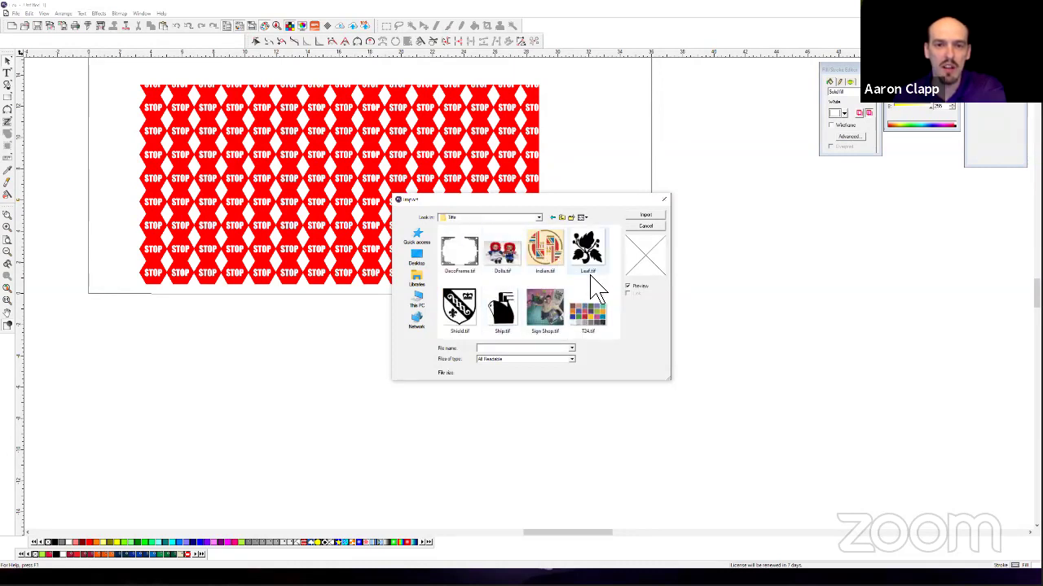
Import Indian.tif and place it on the page beside the right edge of the stop sign pattern rectangle.
click(549, 267)
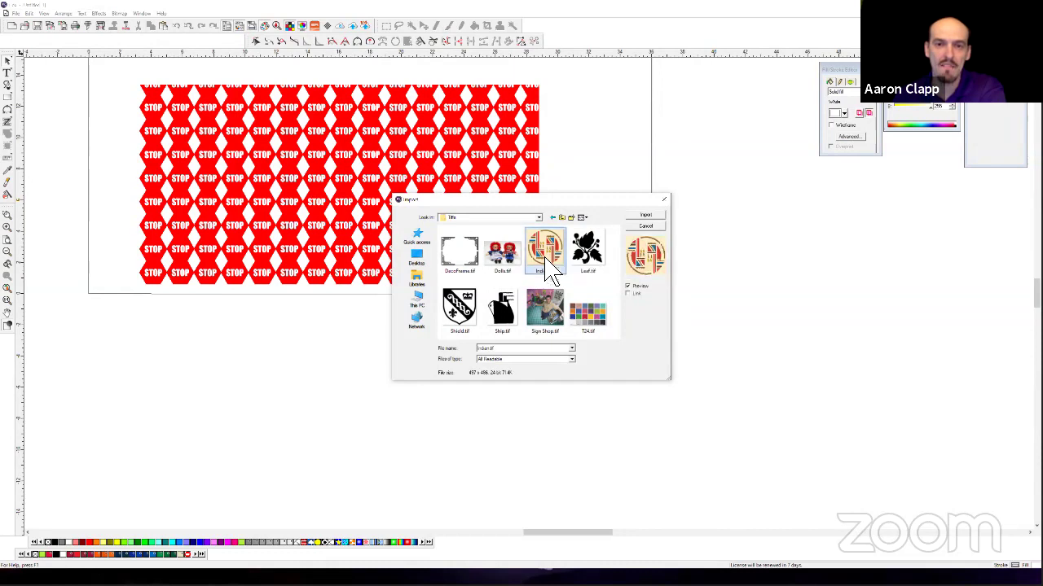
click(645, 215)
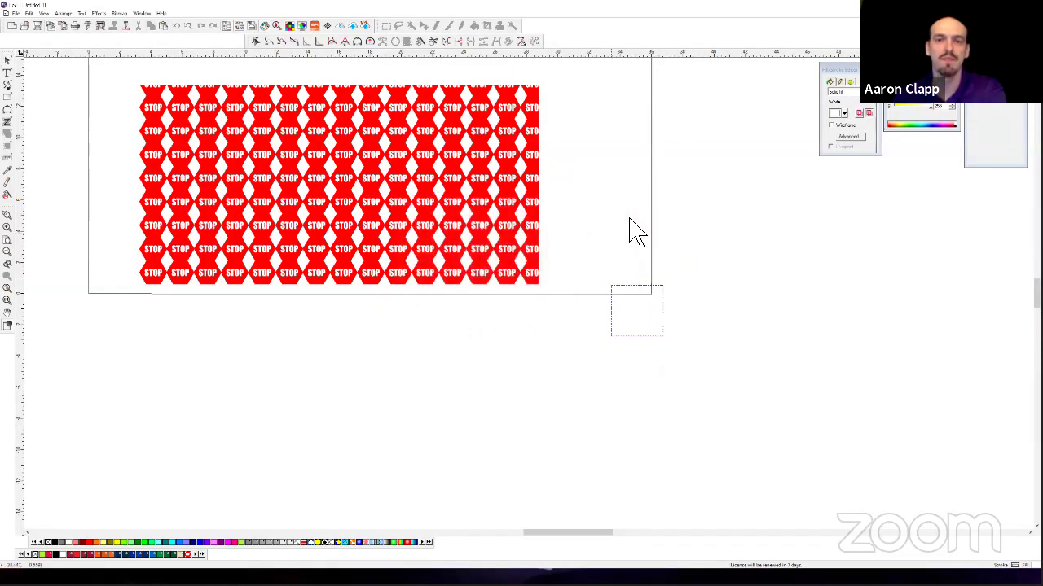
click(590, 205)
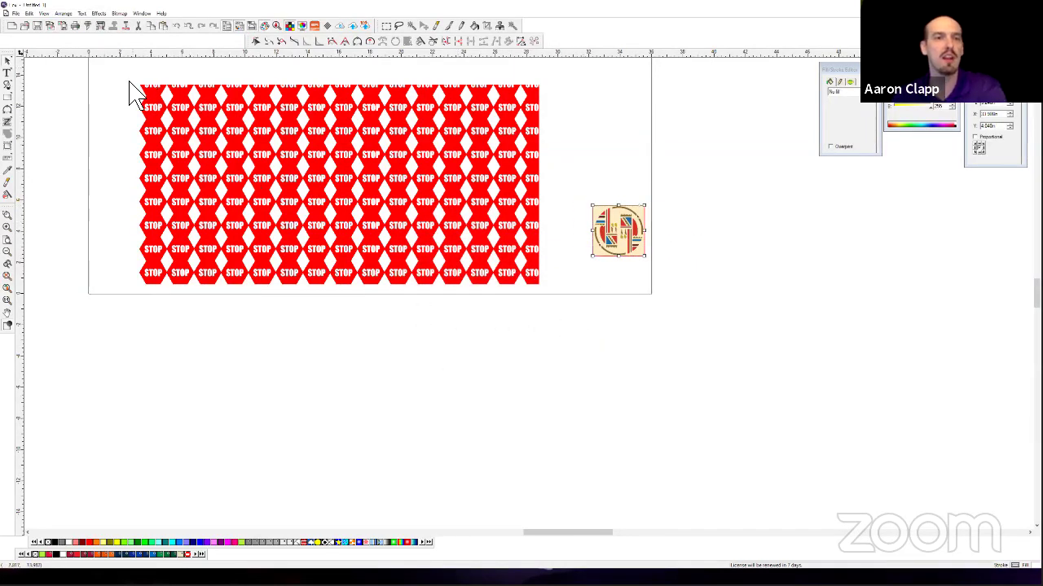
drag(622, 238, 629, 251)
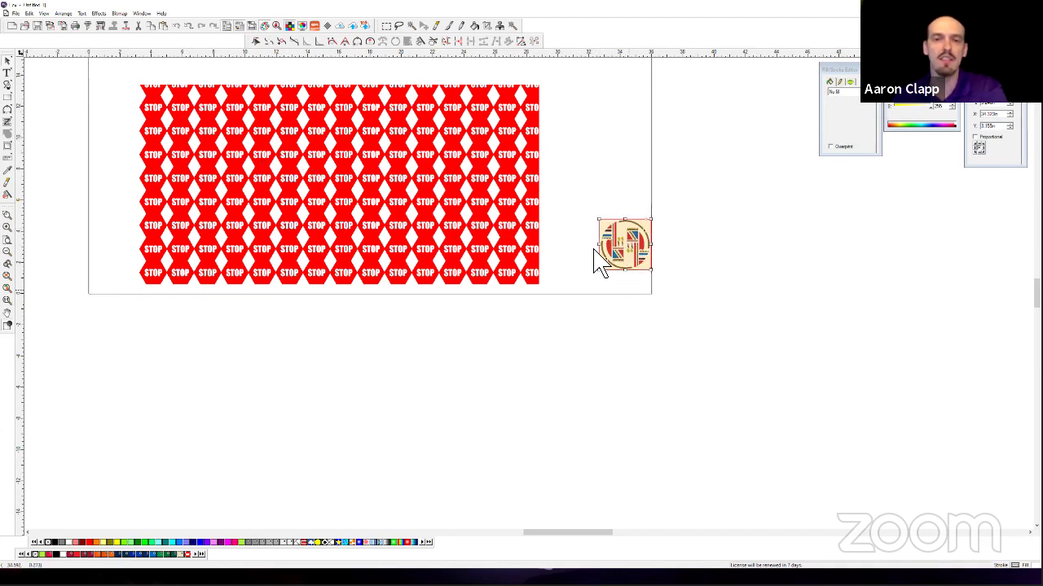
Define the imported image as a pattern in the New Table3 color palette and fill the rectangle with that pattern.
click(995, 106)
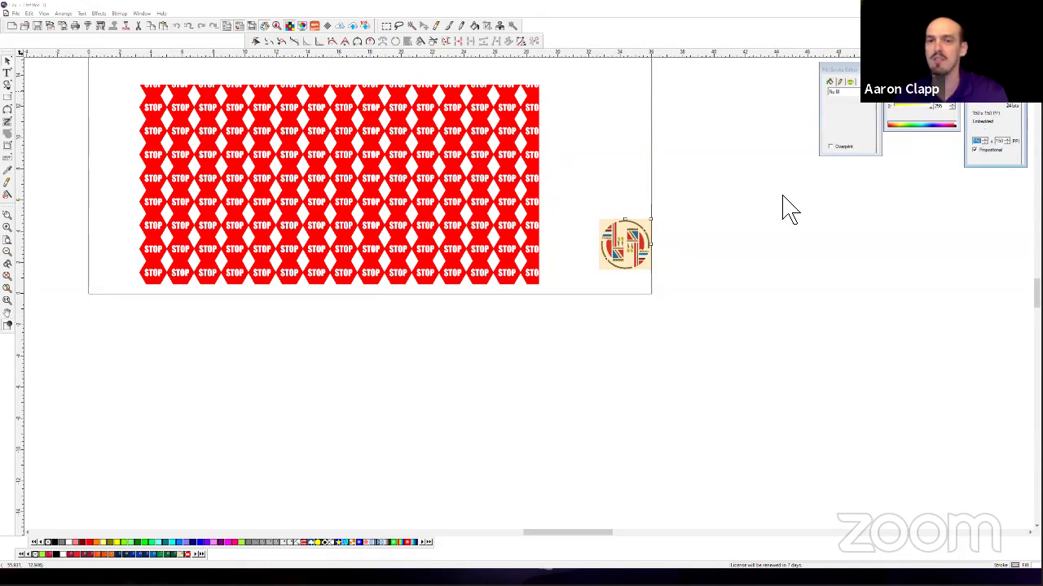
right_click(638, 246)
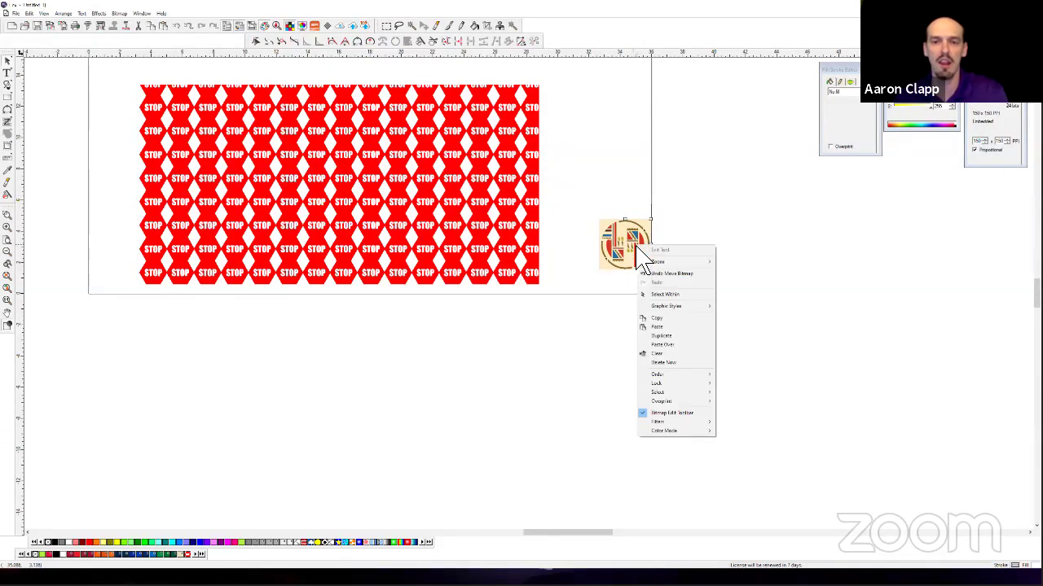
key(Escape)
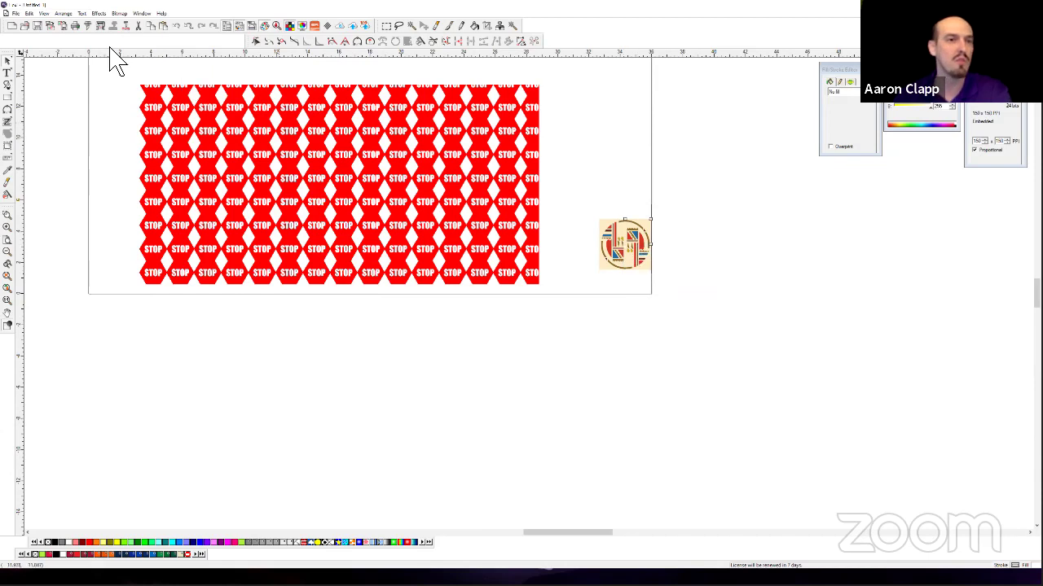
click(42, 13)
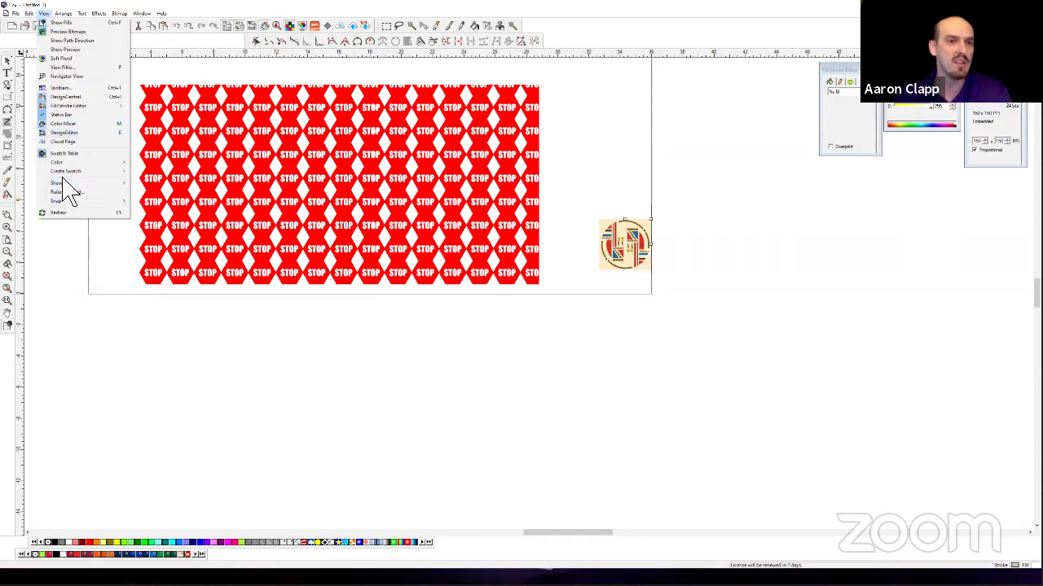
mouse_move(69, 166)
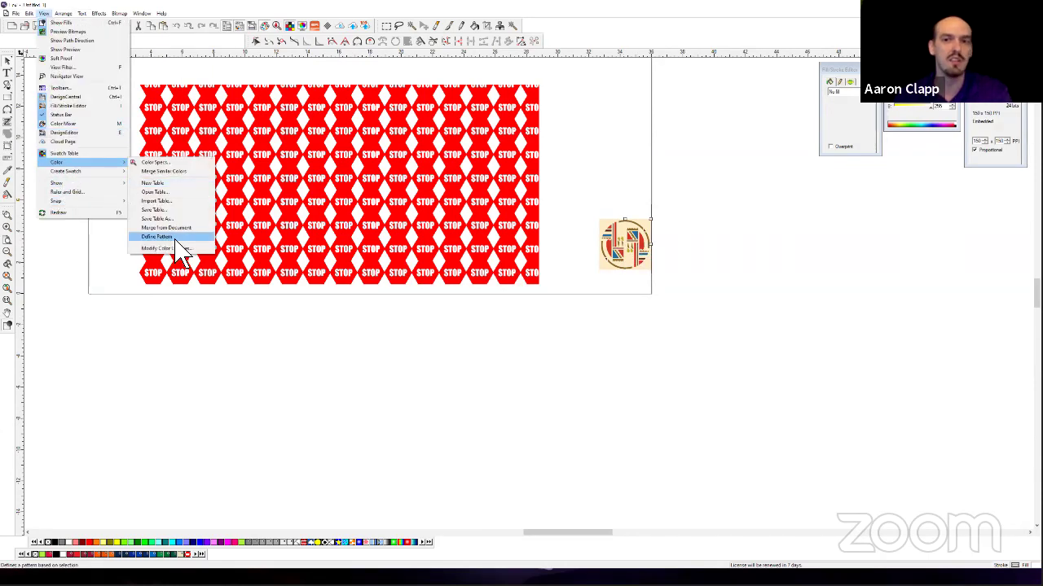
click(159, 236)
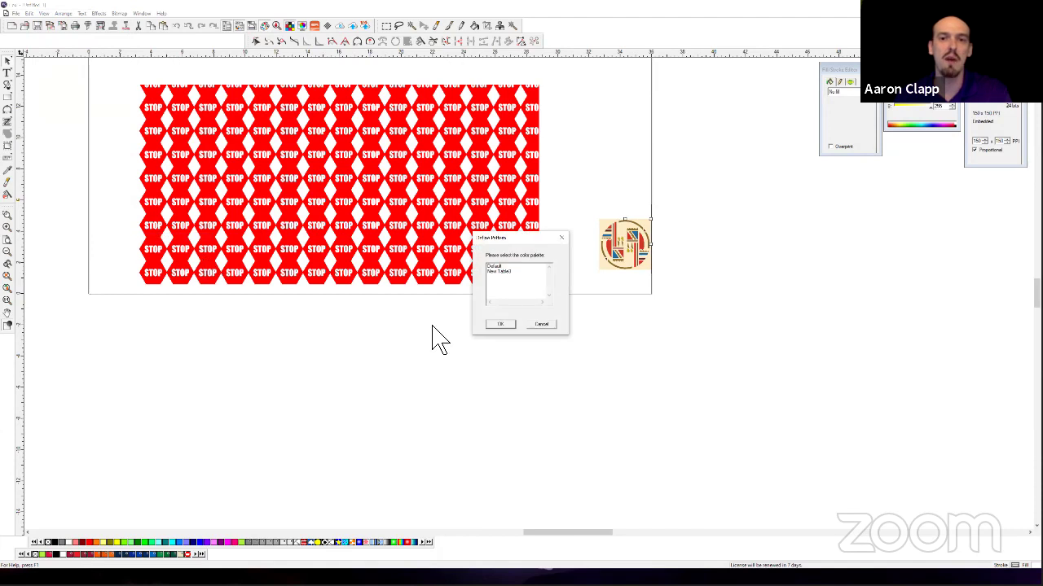
click(502, 325)
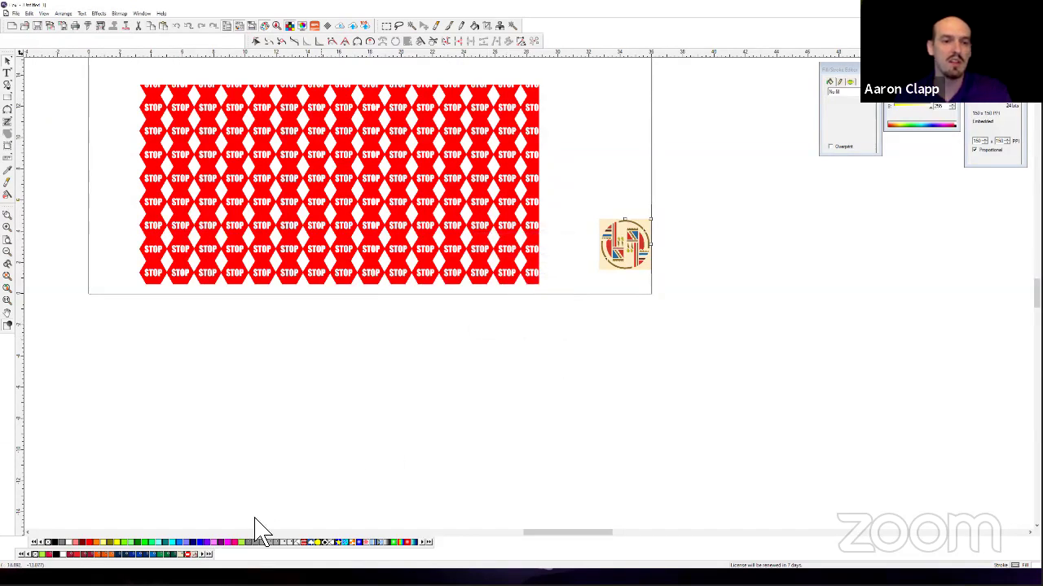
click(351, 222)
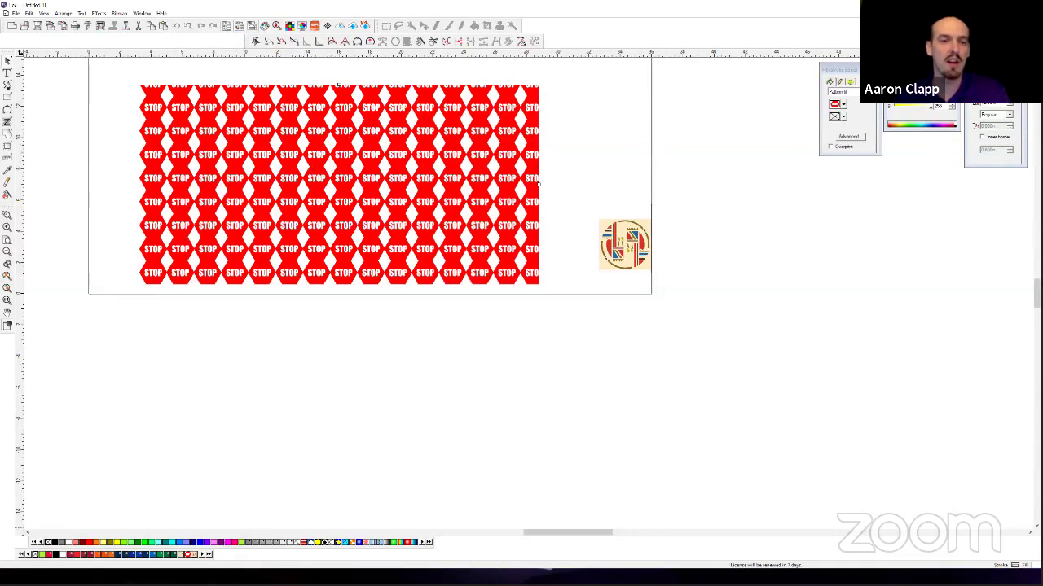
click(195, 555)
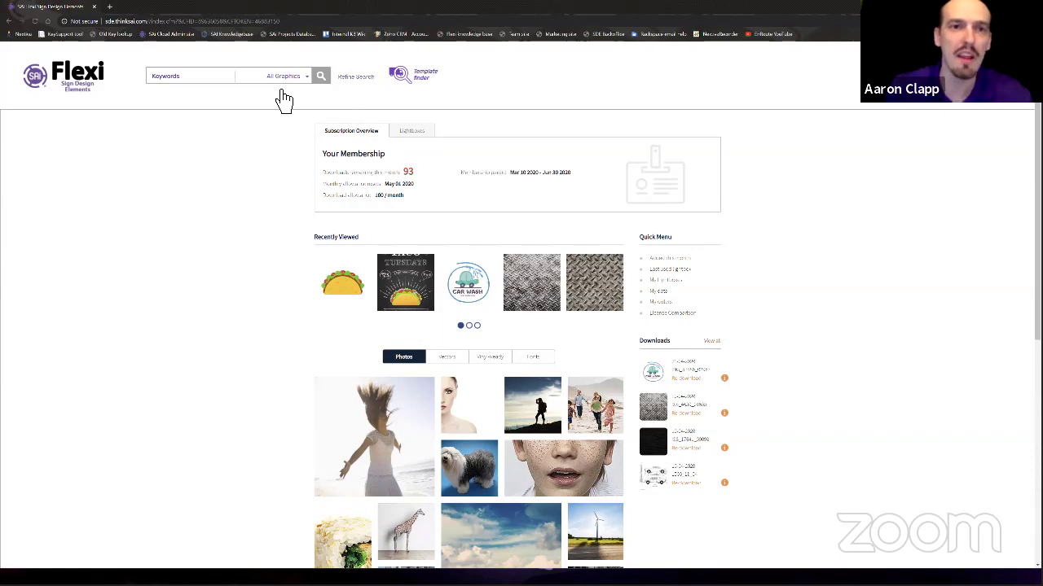
Search the Flexi Sign Design Elements library for "coffee beans" with the results limited to photos.
click(316, 86)
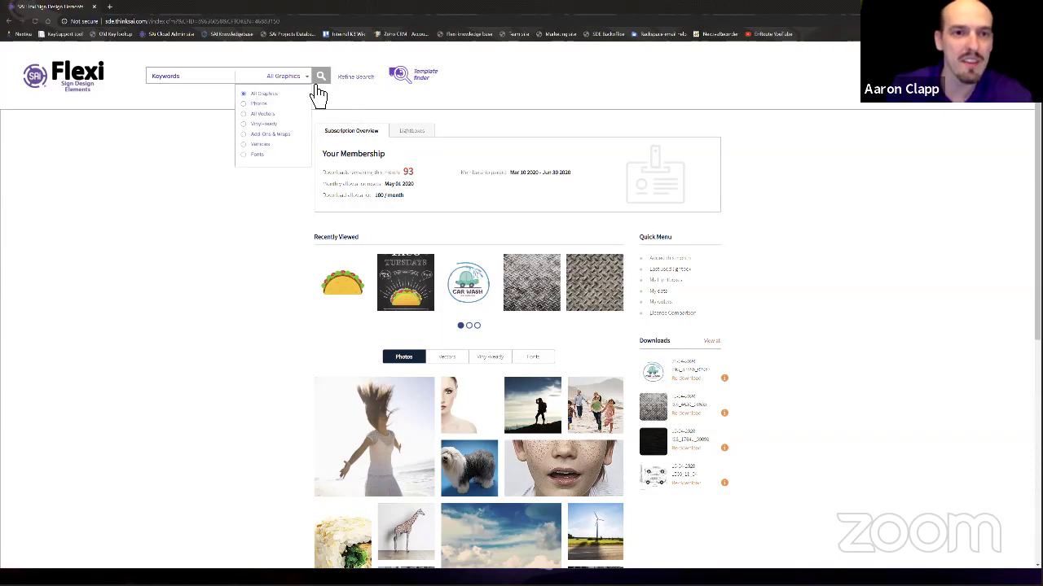
click(262, 104)
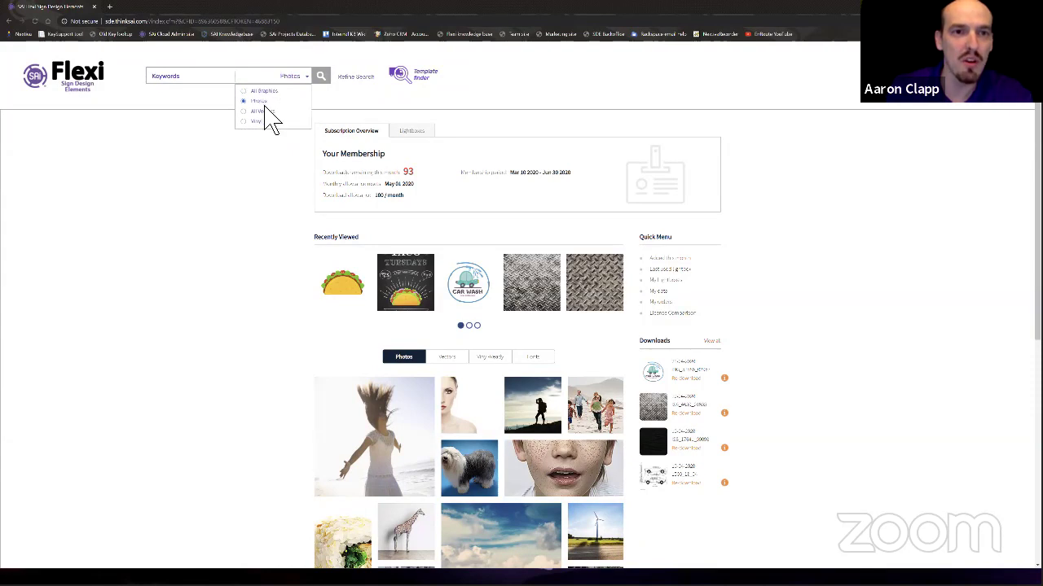
click(227, 81)
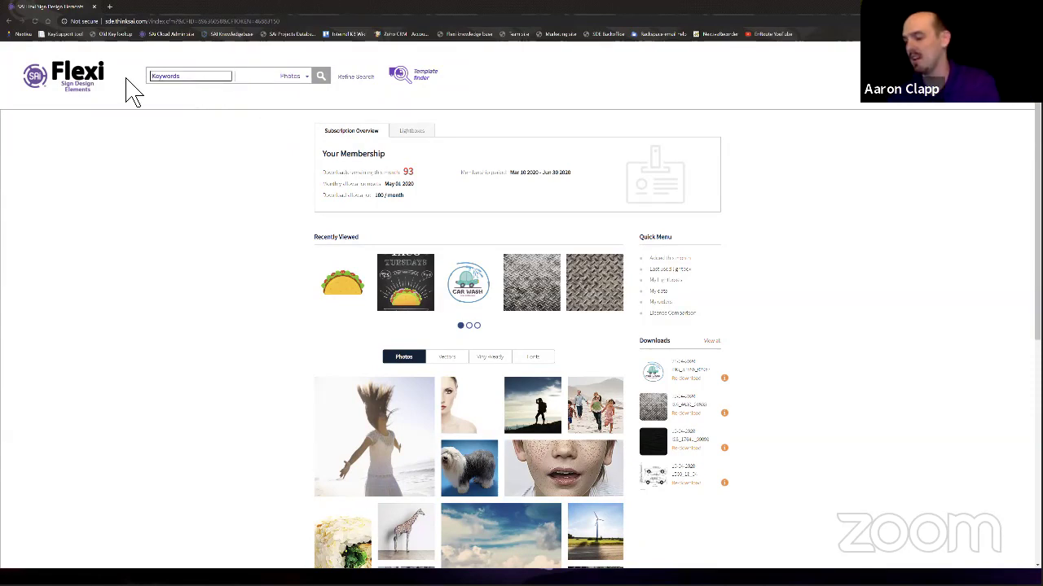
text(coffee)
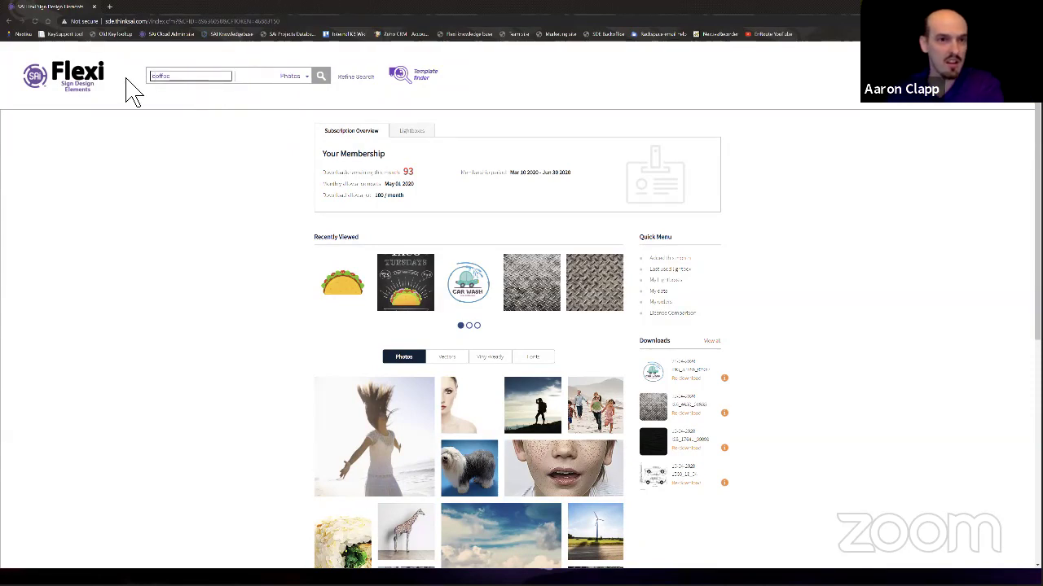
text( bc)
key(BackSpace)
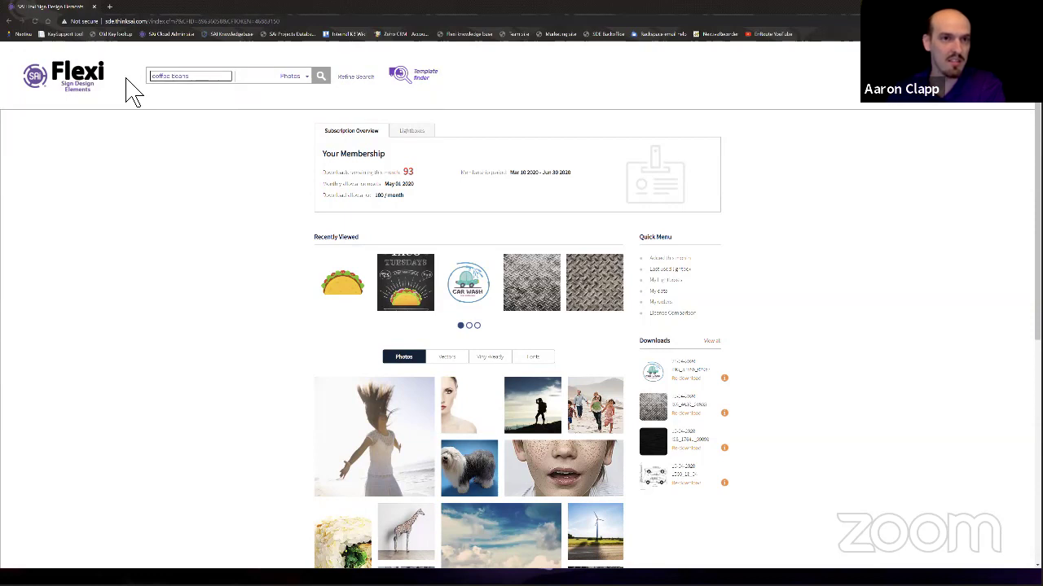
key(Return)
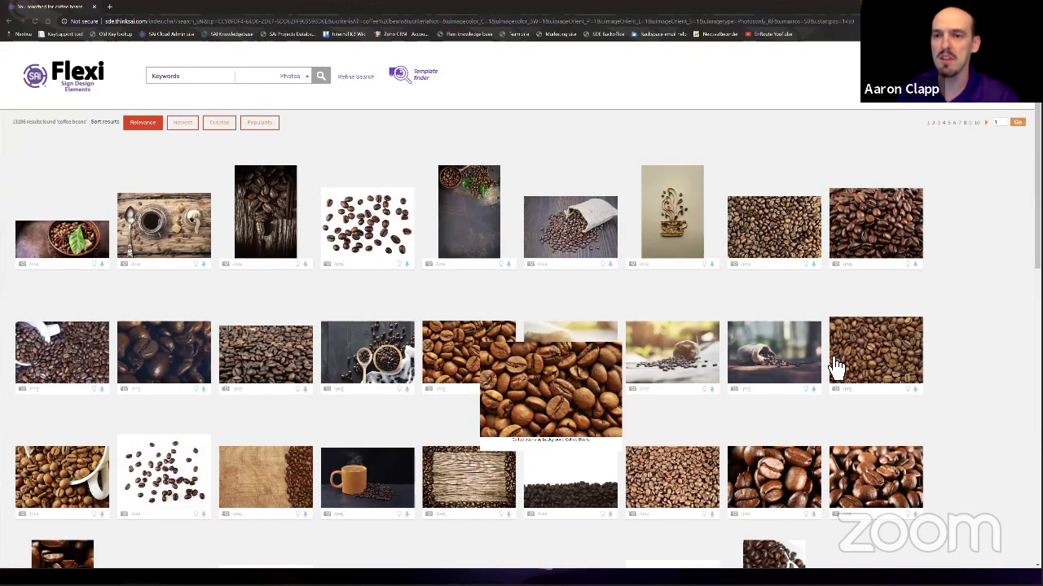
Download the high-resolution version of the "coffee beans, close up shot for background" photo.
mouse_move(875, 356)
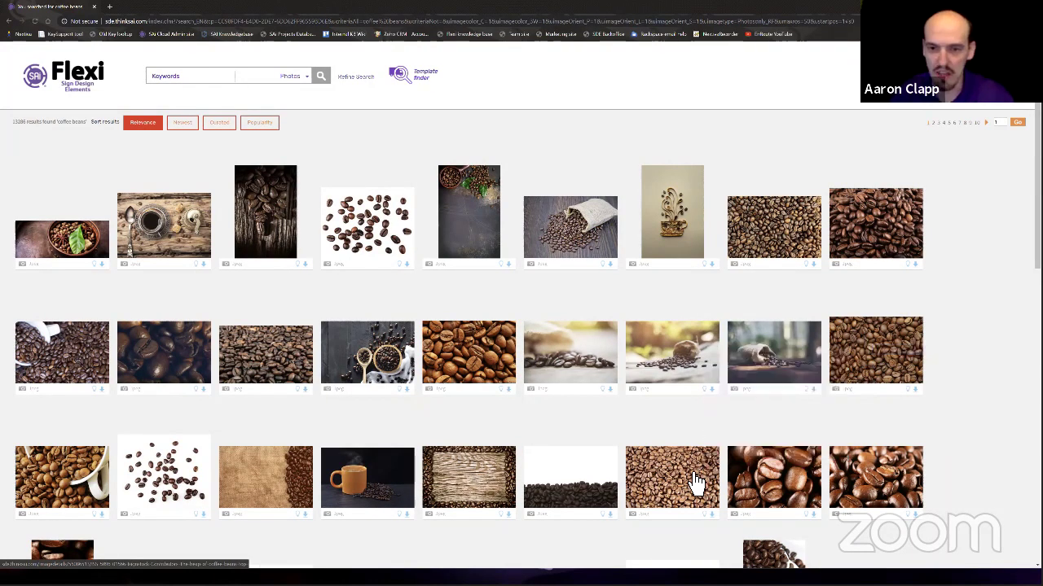
mouse_move(694, 482)
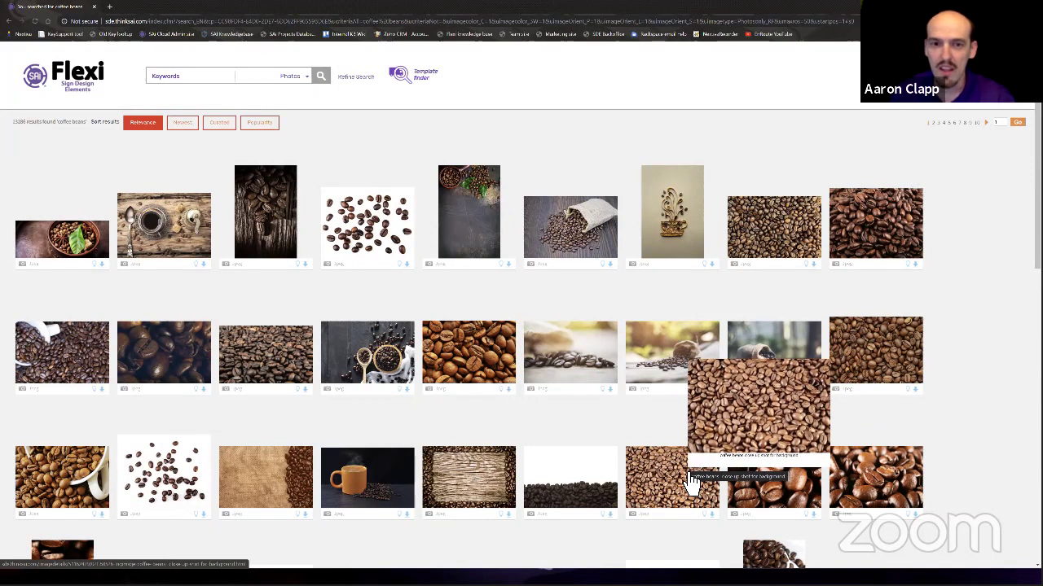
click(710, 438)
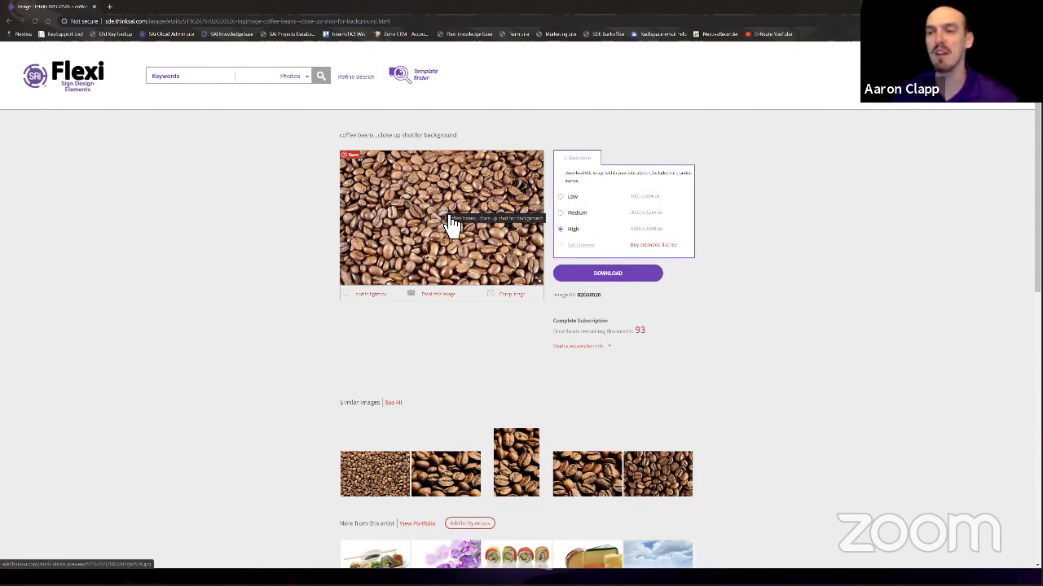
click(615, 281)
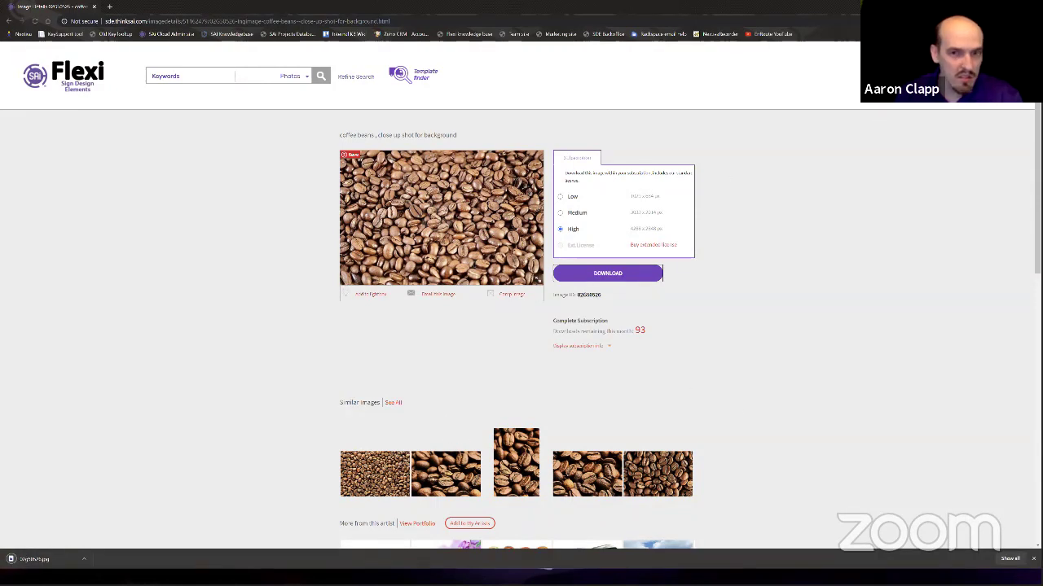
Clear the windows covering the desktop, place the downloaded coffee bean JPG on it, and maximize the browser again.
key(super+Down)
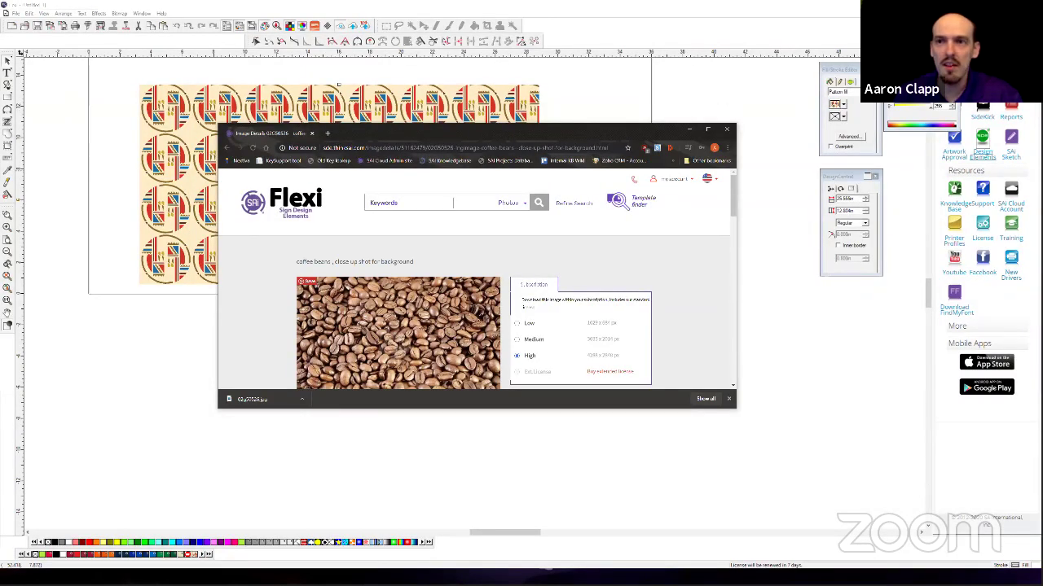
key(super+Down)
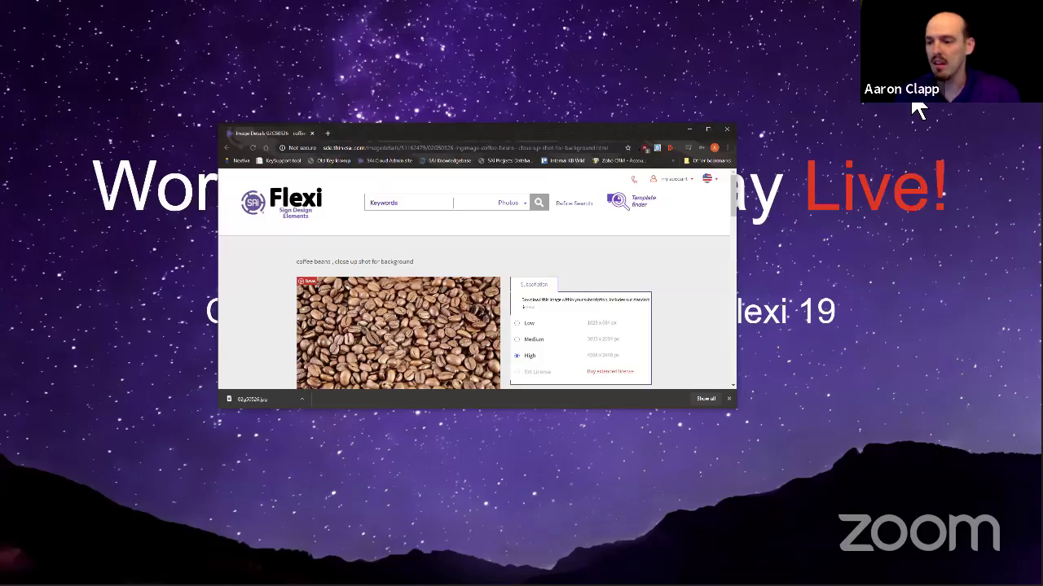
key(super+Down)
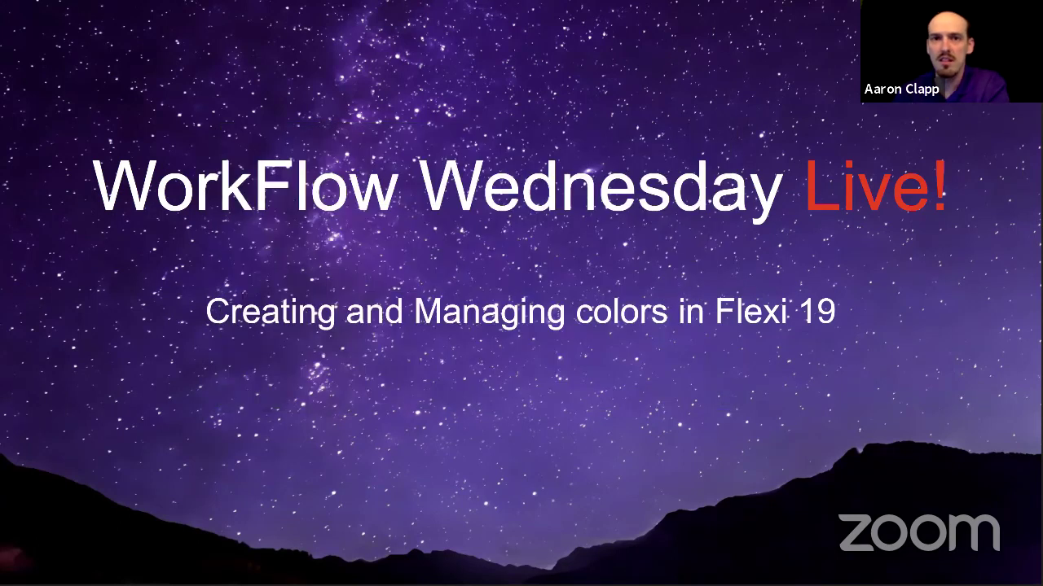
key(Escape)
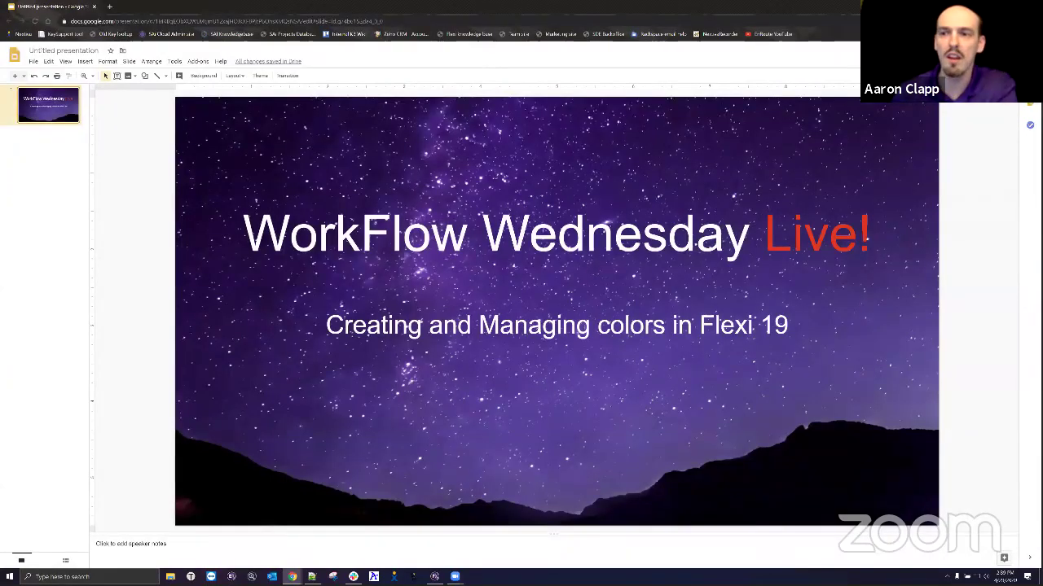
key(alt+Tab)
drag(249, 396, 70, 352)
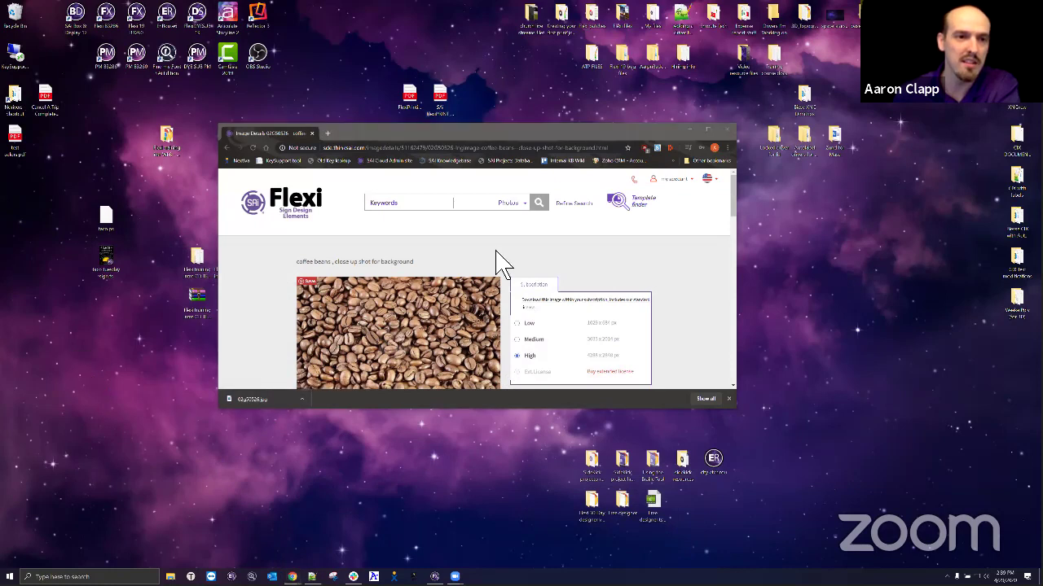
click(707, 131)
click(706, 131)
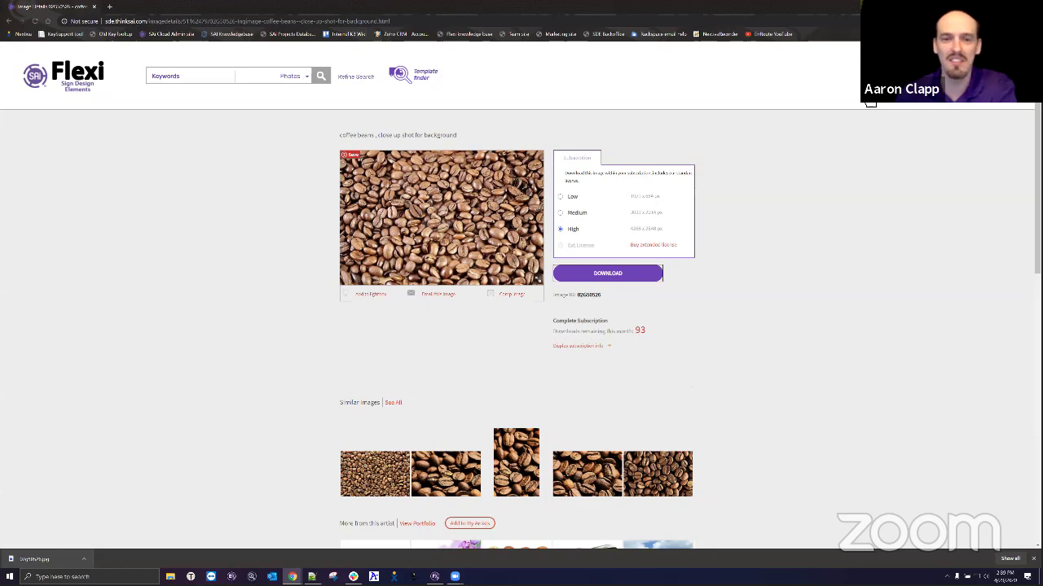
drag(416, 489, 424, 525)
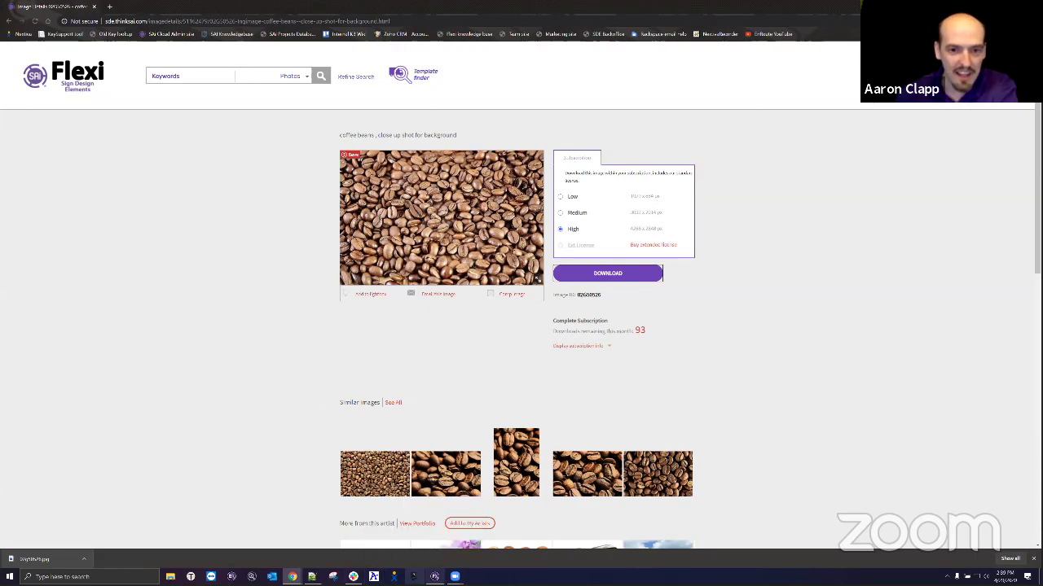
Switch back to Flexi and delete the small imported Indian image beside the patterned rectangle.
key(alt+Tab)
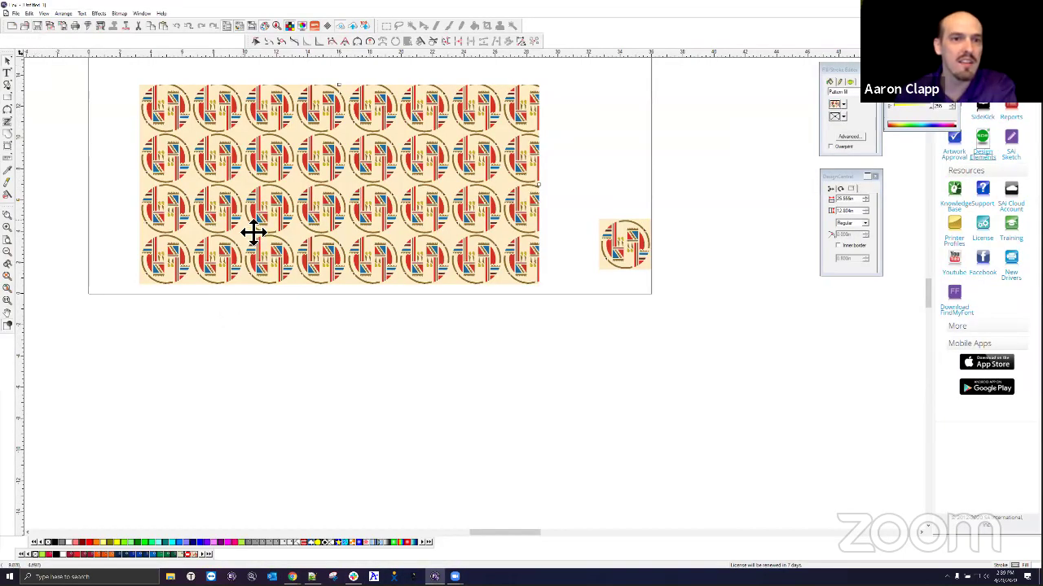
click(610, 252)
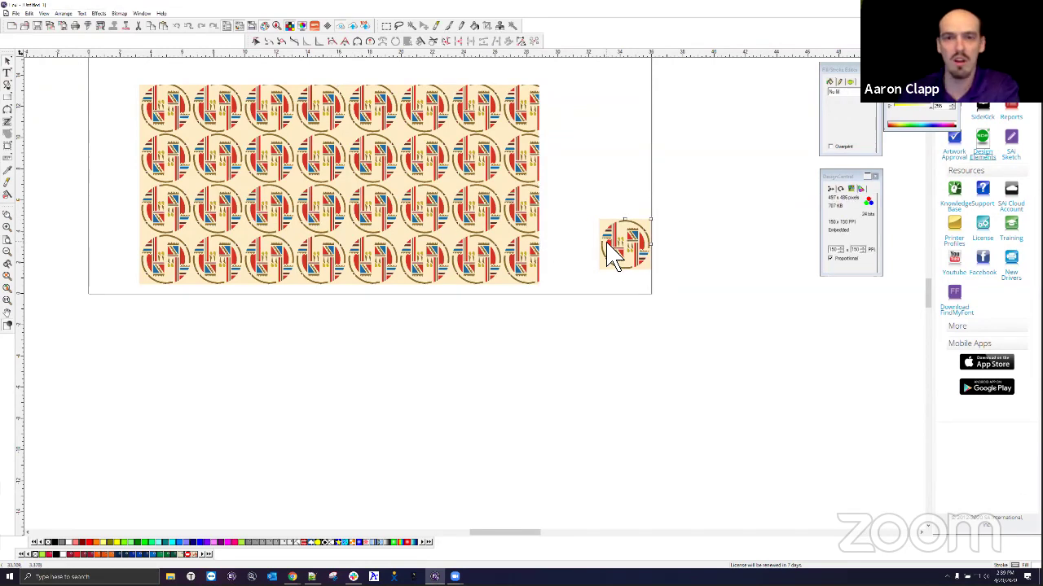
key(Delete)
Import the coffee bean JPG from the Desktop and place it beside the rectangle, overlapping the page's lower-right corner.
click(15, 13)
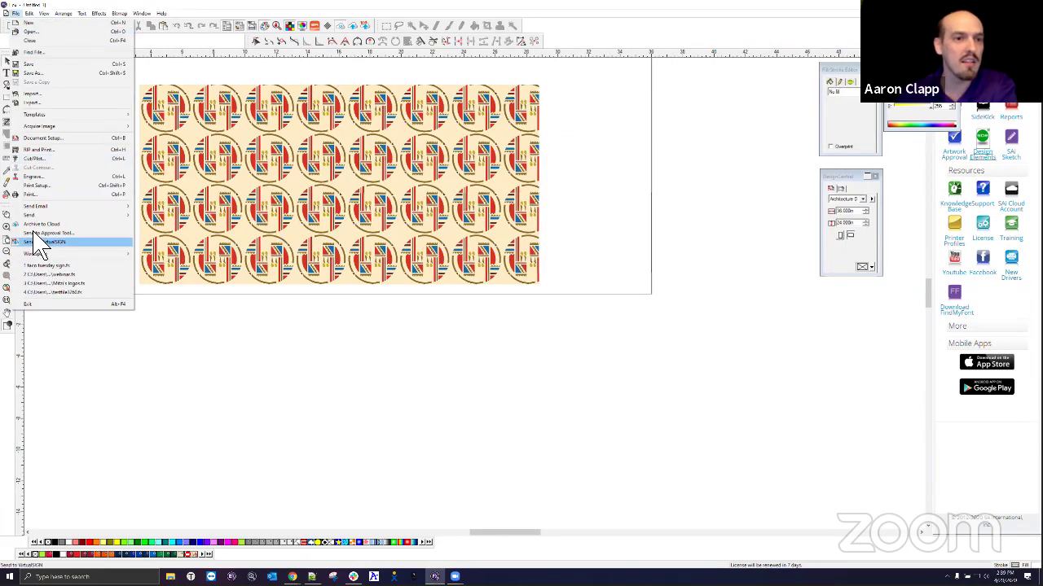
click(37, 94)
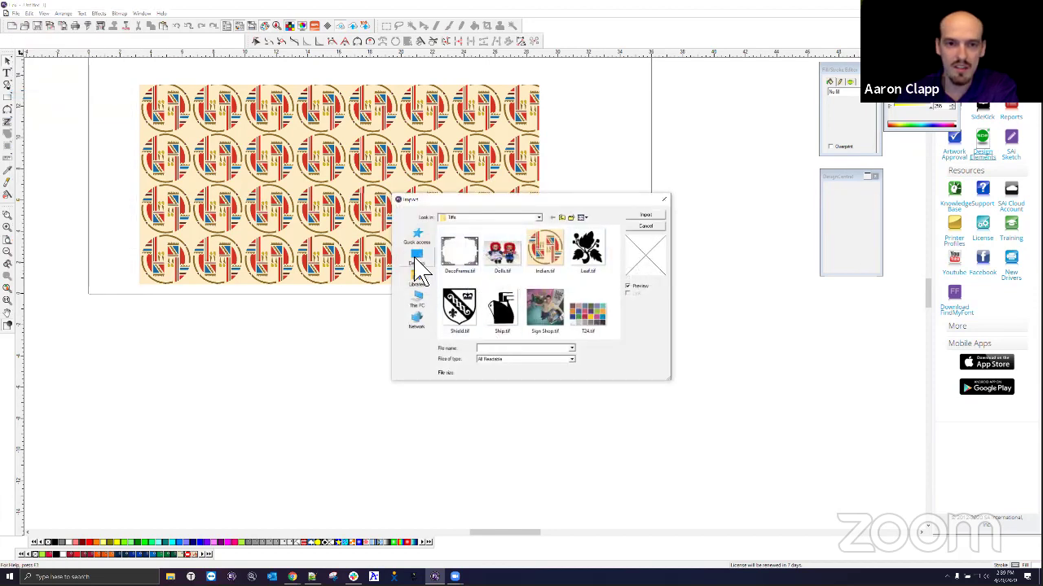
click(417, 263)
scroll(493, 300, down, 10)
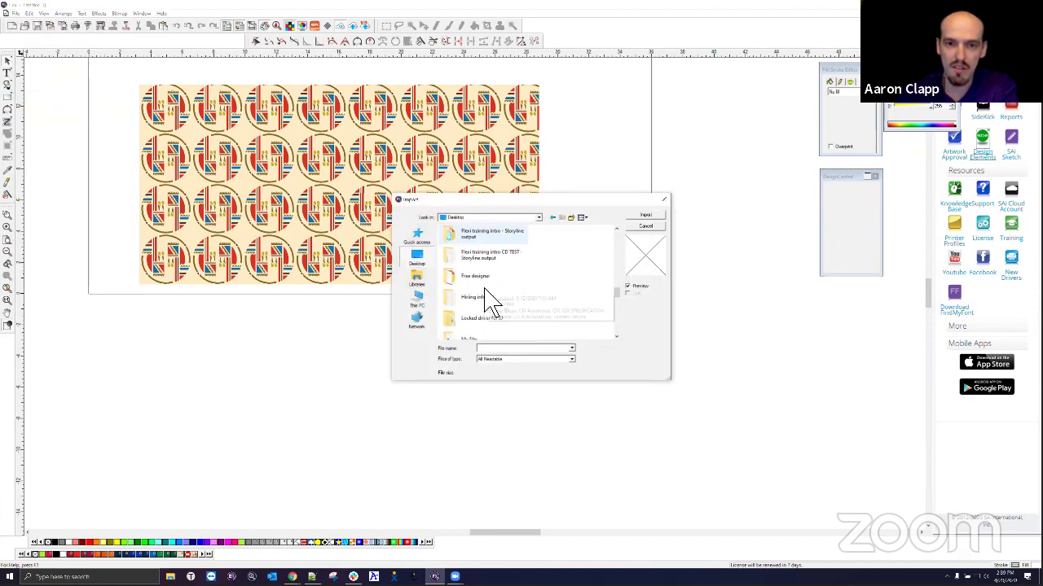
scroll(489, 301, down, 5)
click(482, 240)
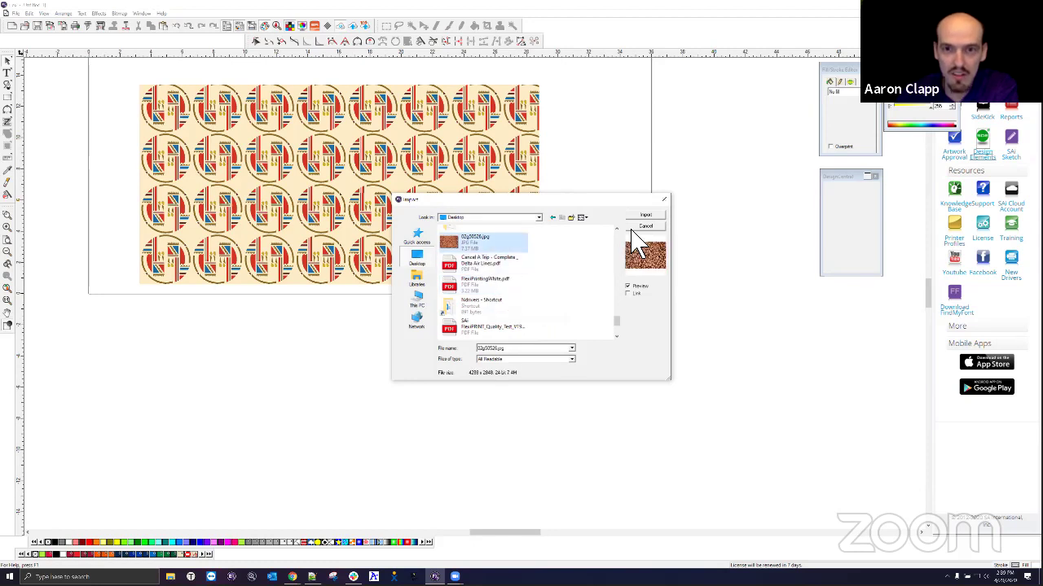
click(645, 215)
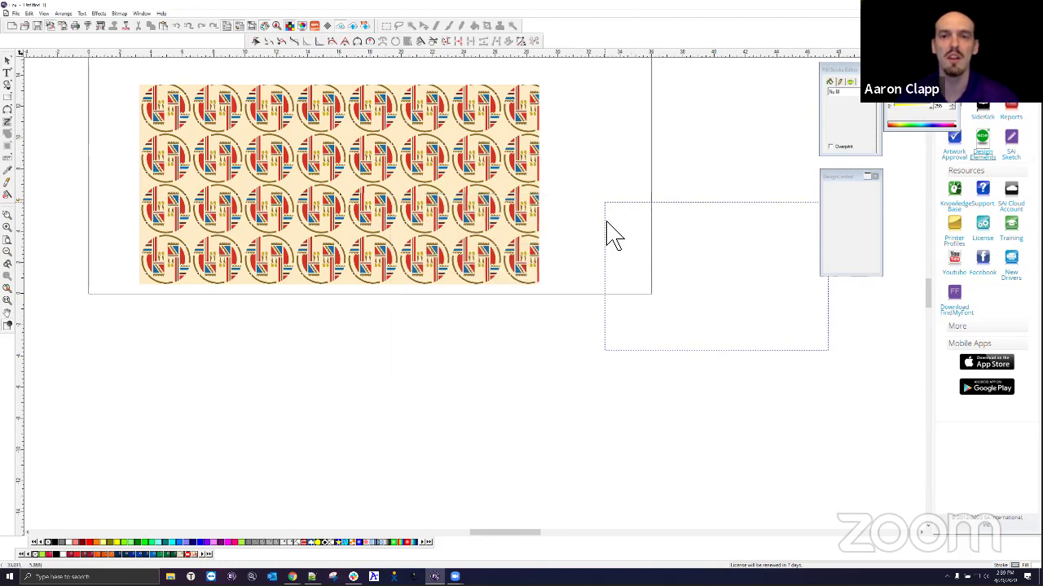
click(608, 239)
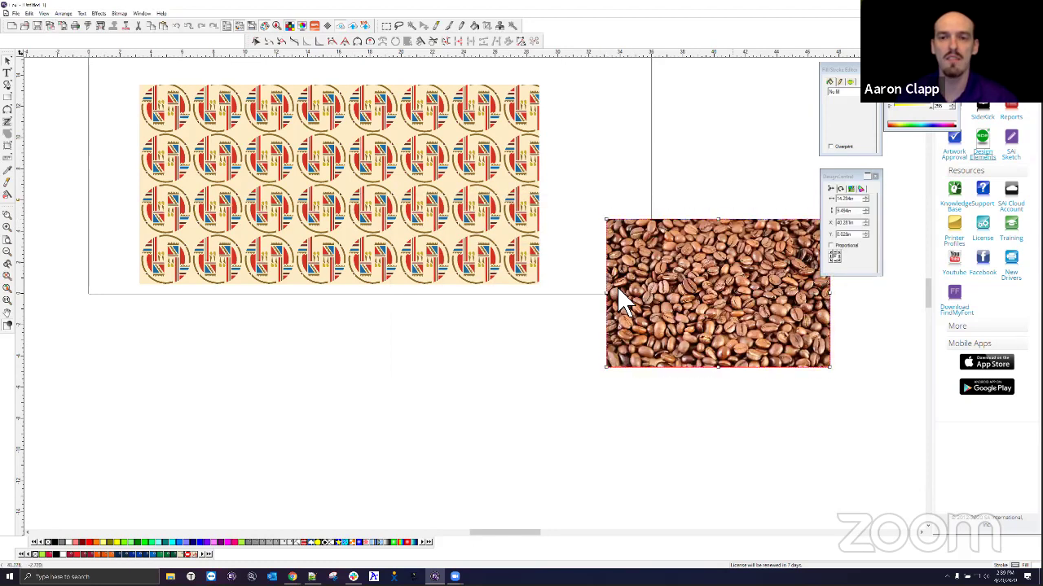
Define the coffee bean image as a pattern in the New Table3 palette and fill the rectangle with it.
click(31, 14)
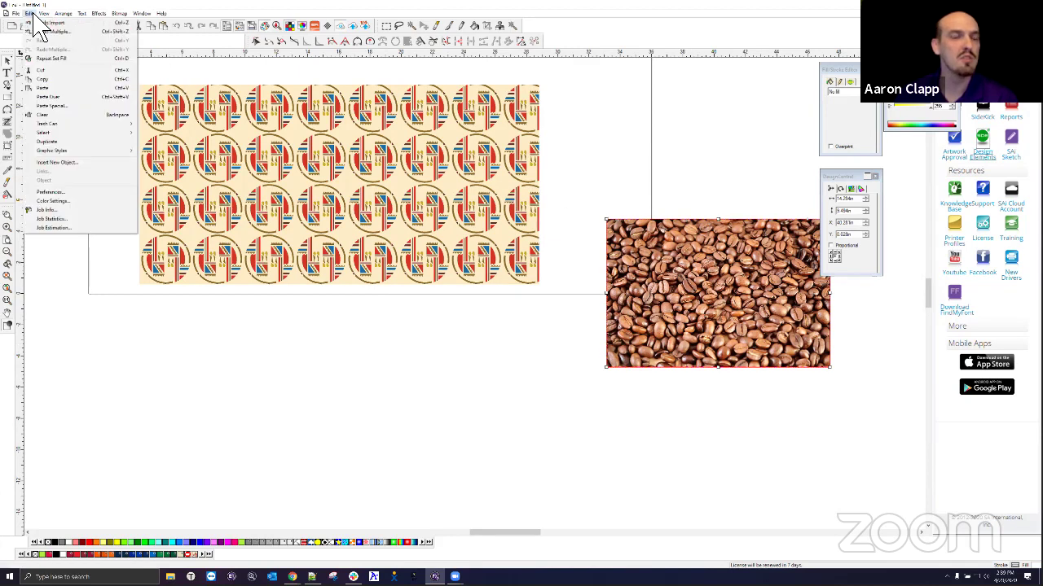
mouse_move(44, 14)
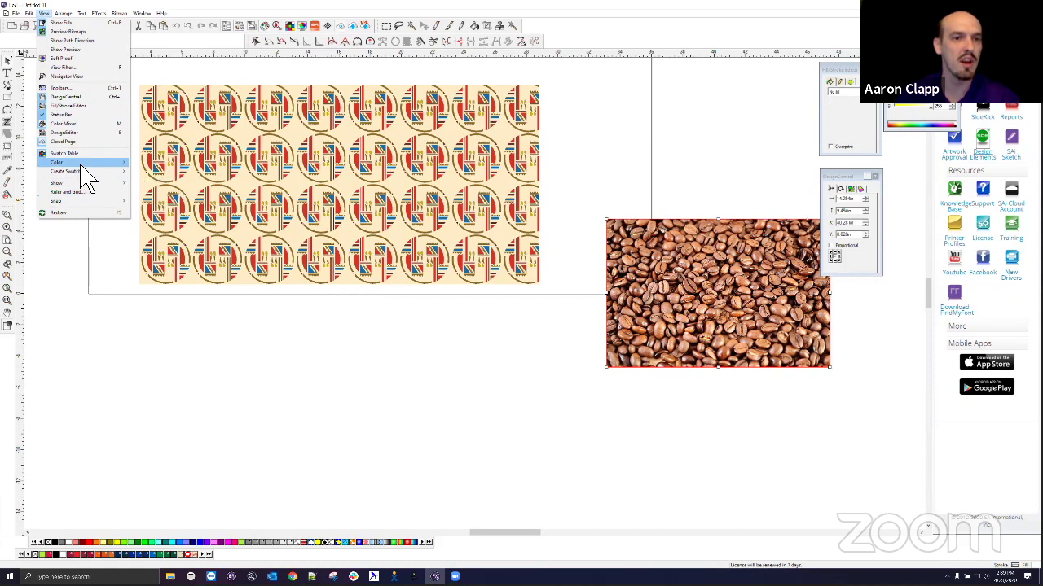
mouse_move(81, 162)
click(167, 237)
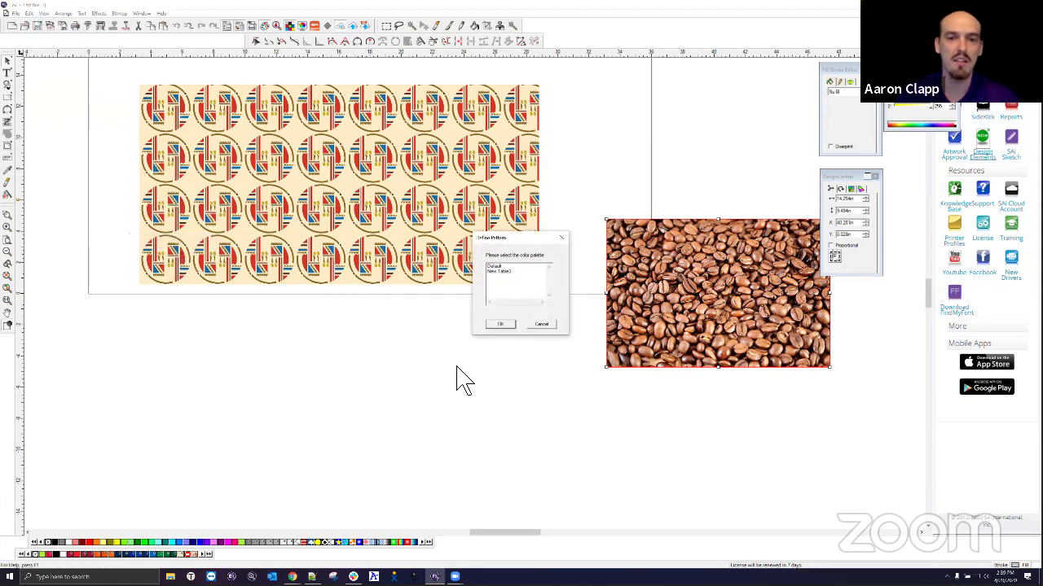
click(498, 272)
click(502, 326)
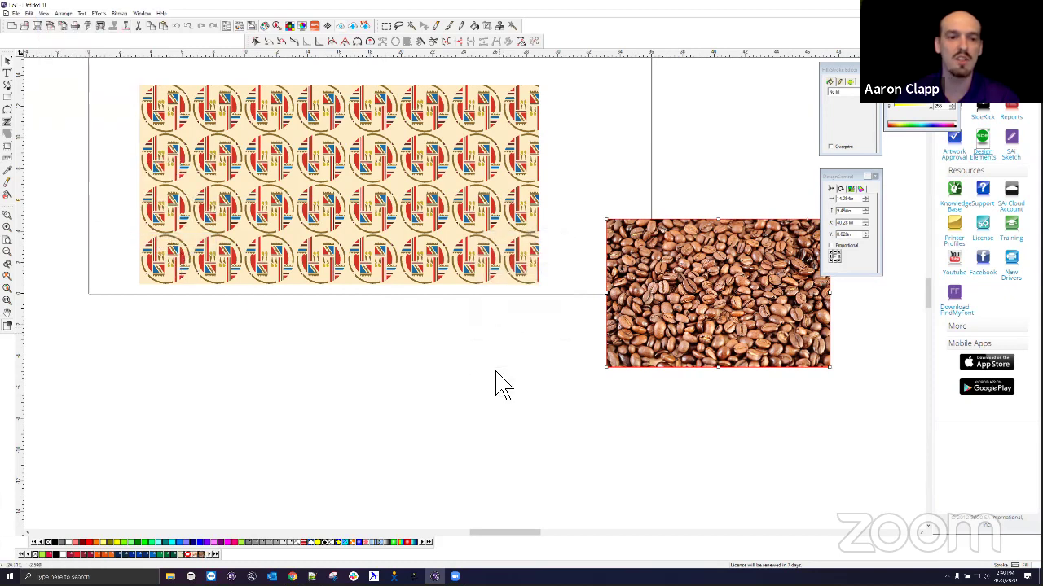
click(414, 252)
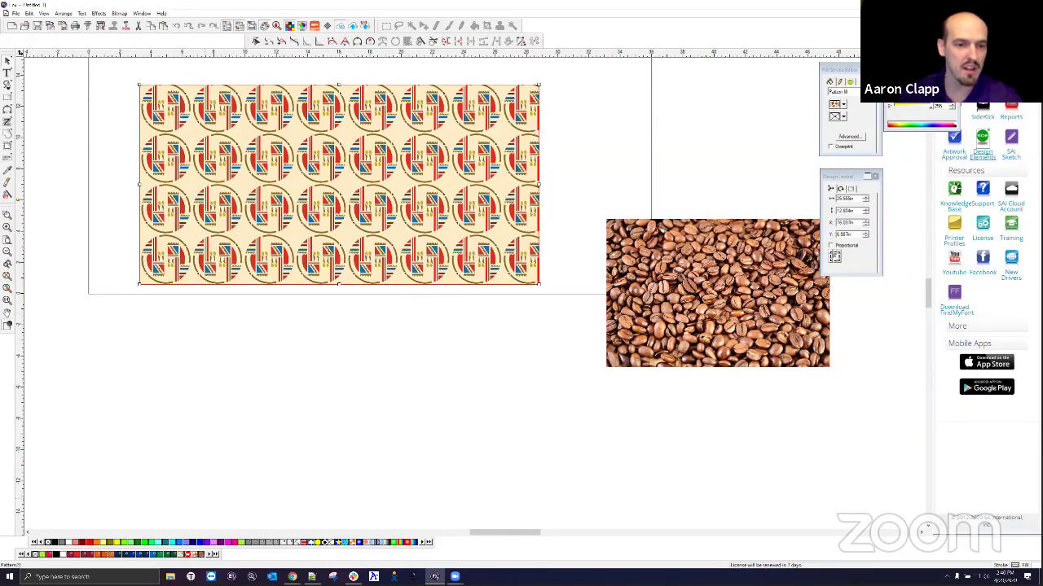
click(202, 555)
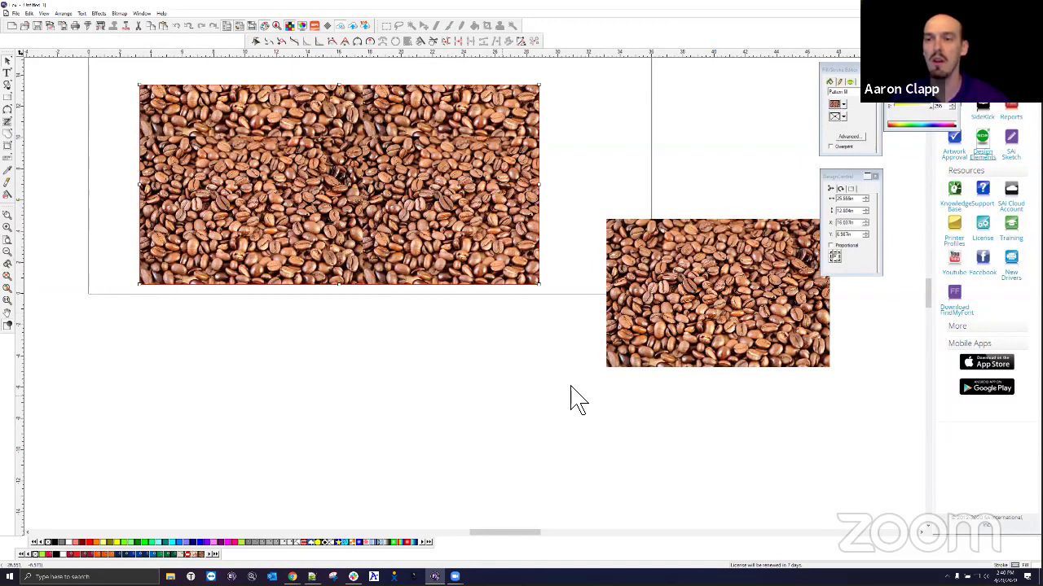
Fill the rectangle with the Bricks pattern and open that swatch's color specs.
click(308, 543)
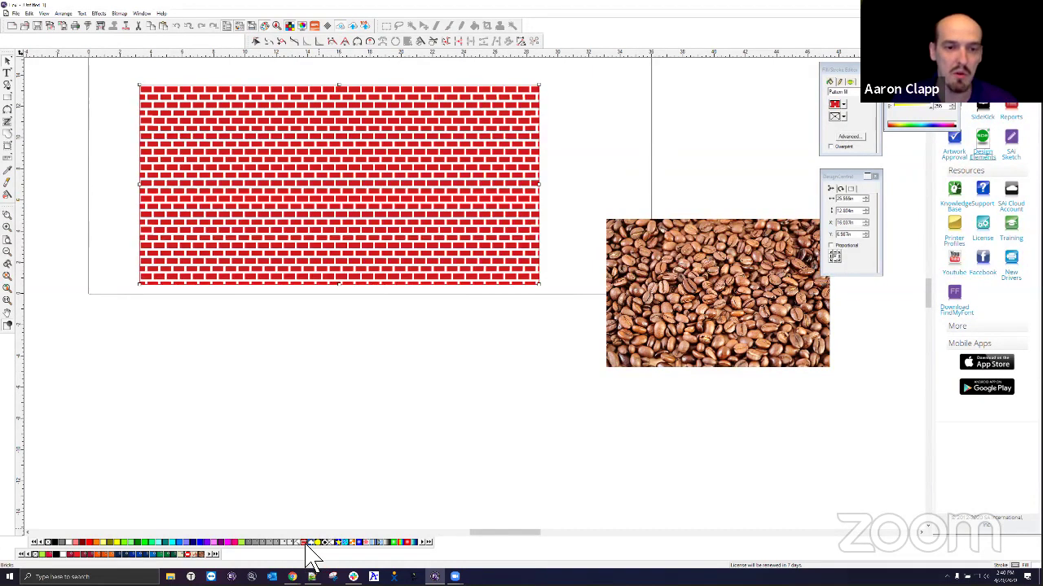
right_click(308, 543)
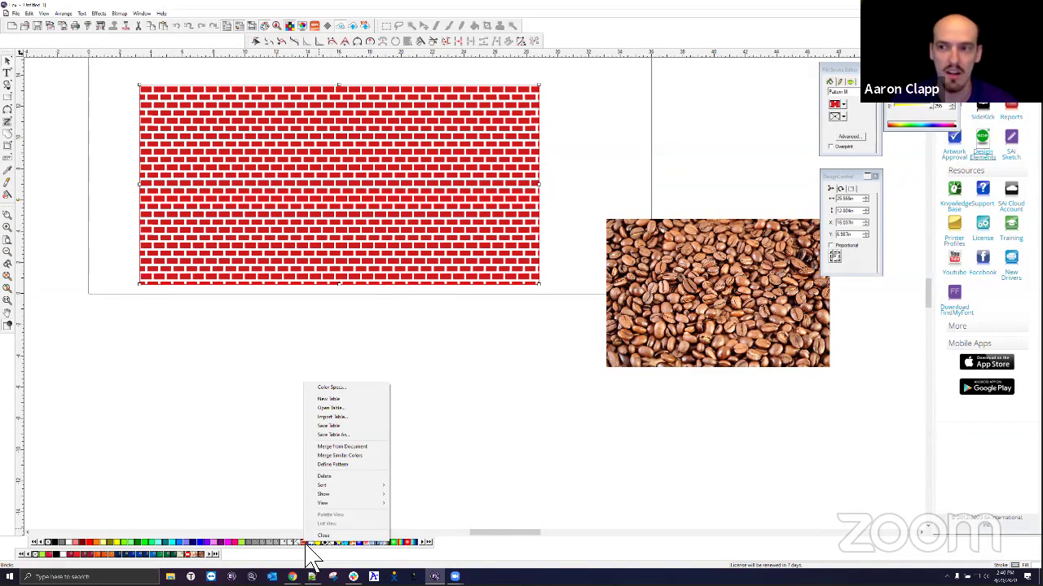
click(344, 391)
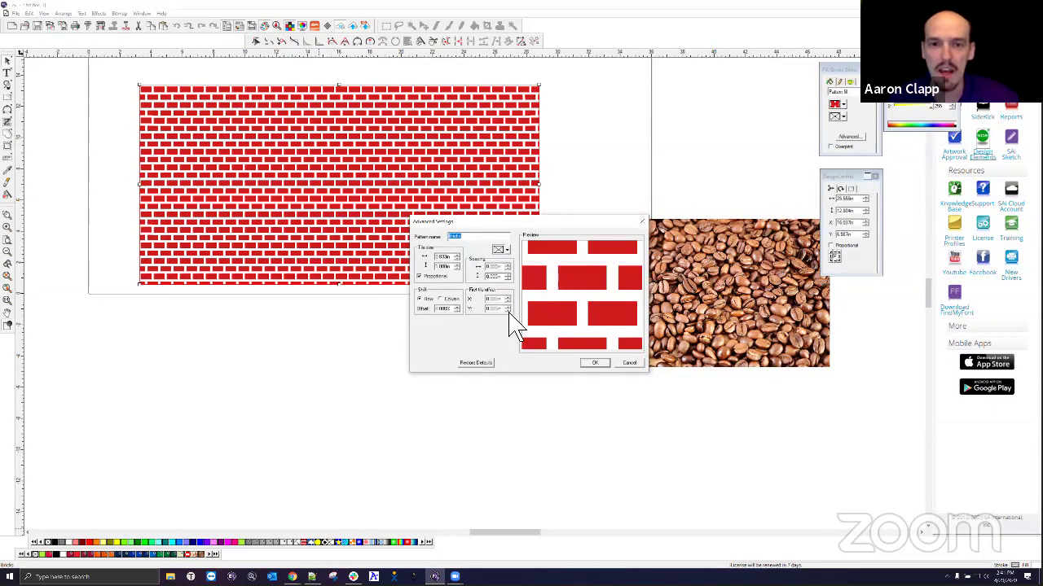
Try wider and tighter horizontal tile spacing for the Bricks pattern, ending at -0.100 in.
click(507, 265)
click(508, 266)
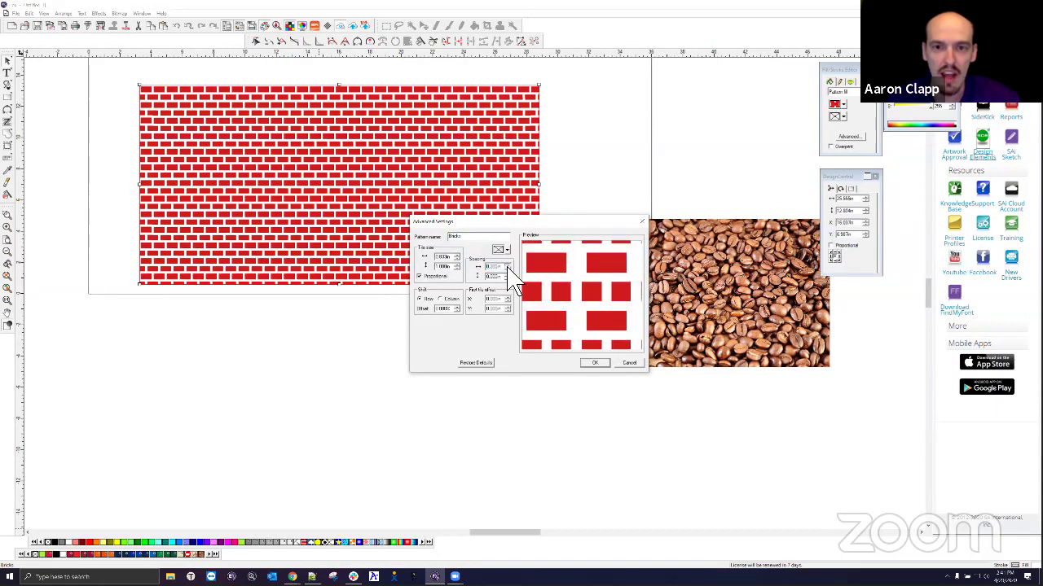
click(507, 265)
click(507, 265)
click(507, 267)
click(507, 267)
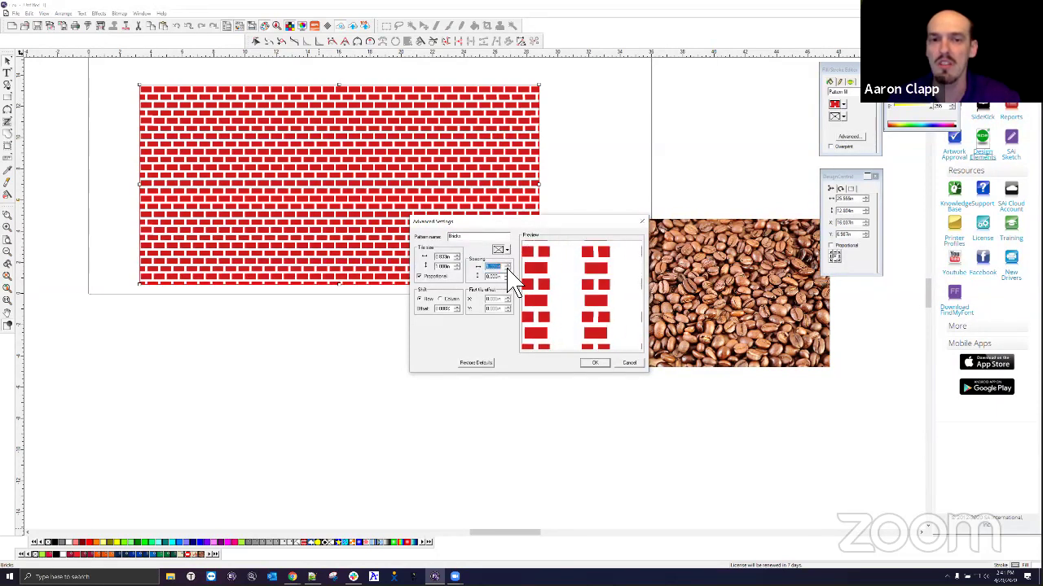
click(508, 269)
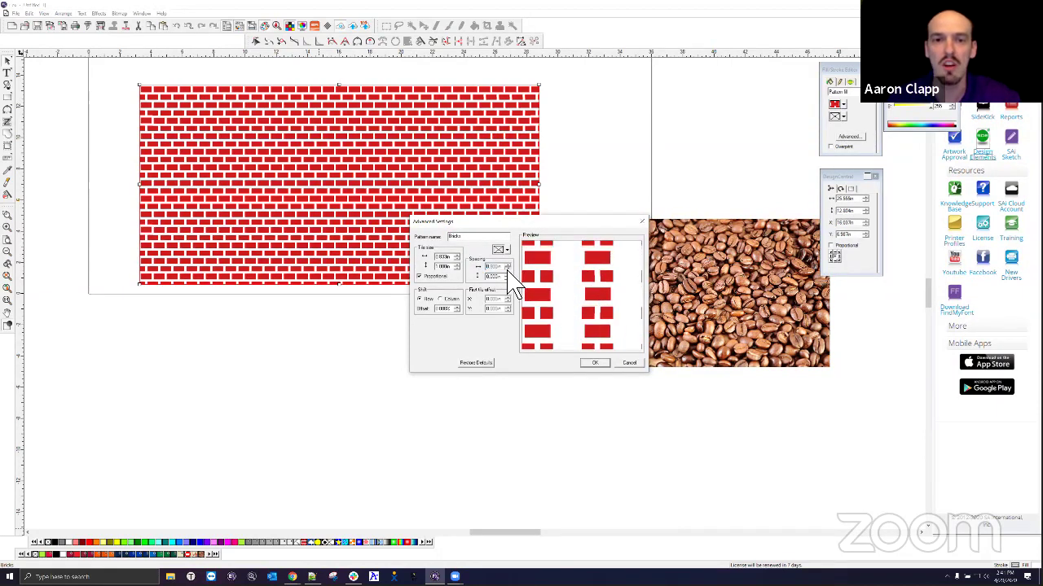
click(508, 270)
click(507, 266)
click(508, 267)
click(508, 267)
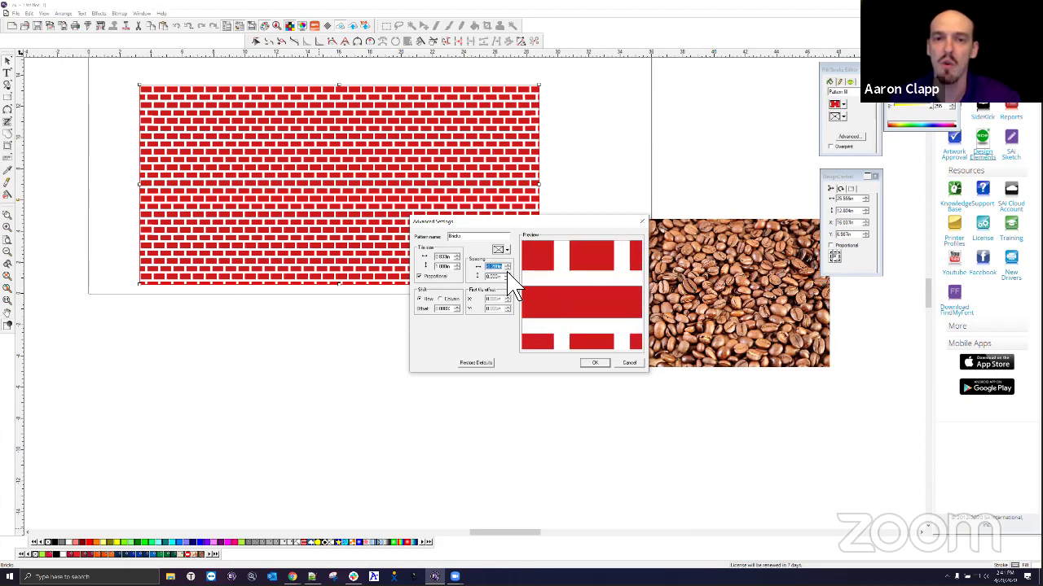
click(507, 267)
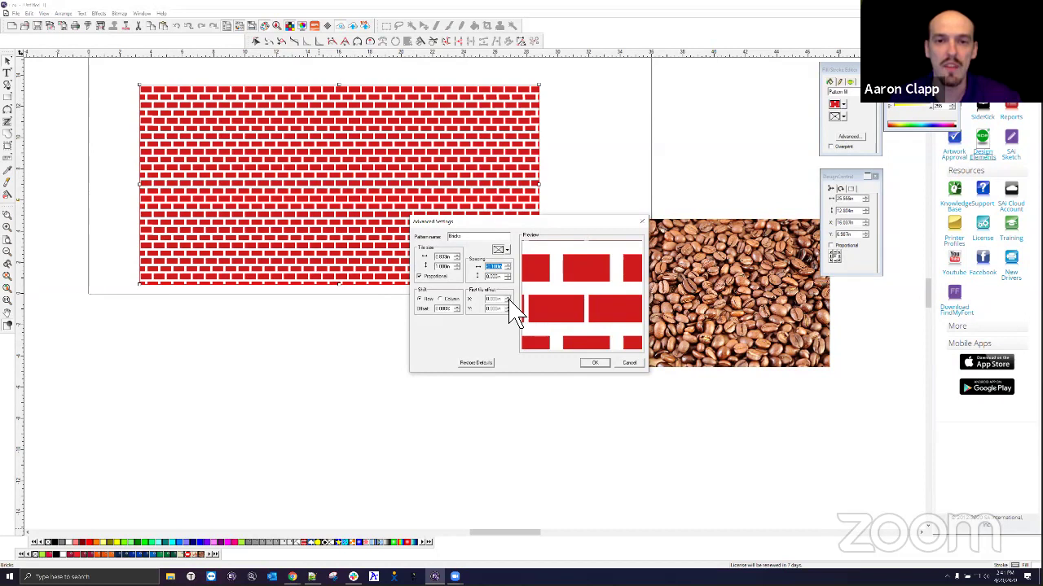
Try a horizontal first-tile offset and the Column and Row shift options, and restore the Bricks pattern's defaults.
click(508, 303)
click(508, 303)
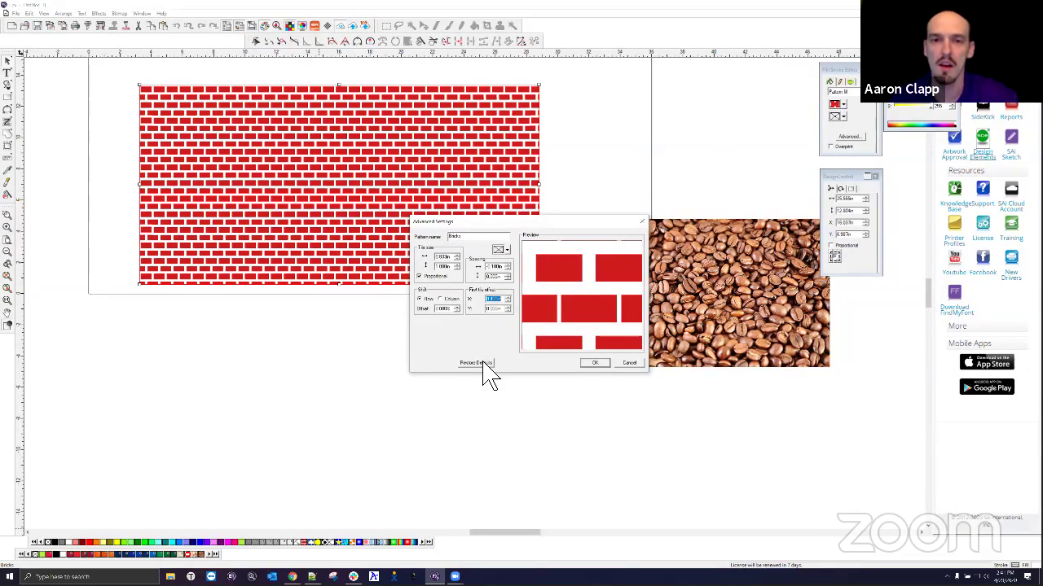
click(443, 310)
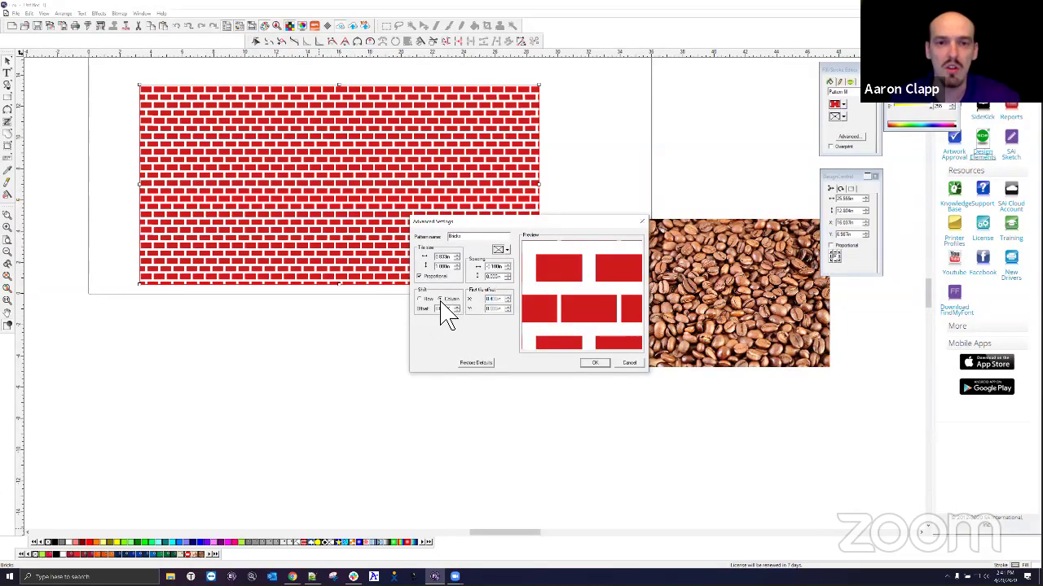
click(420, 299)
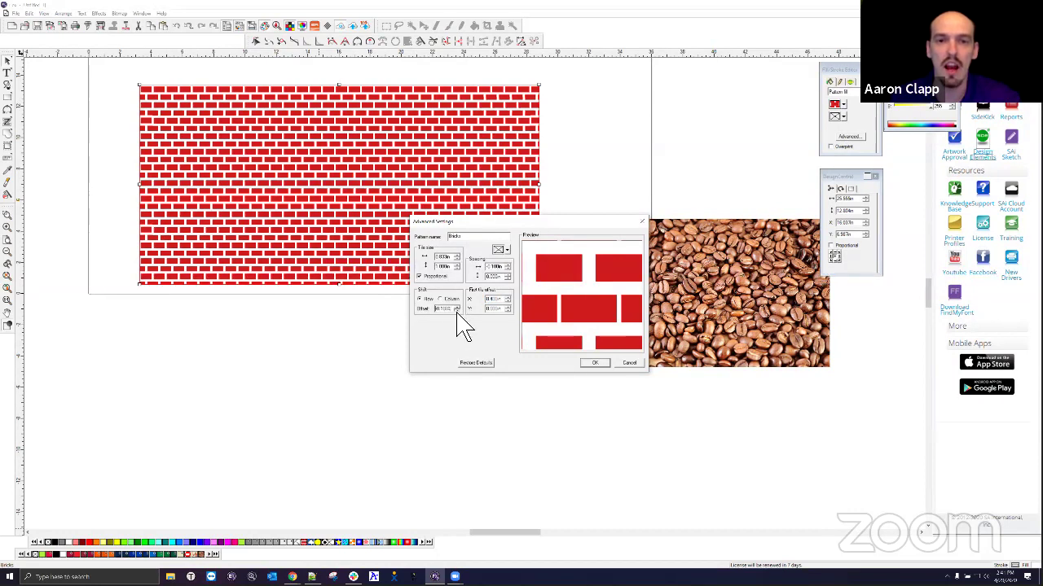
key(Tab)
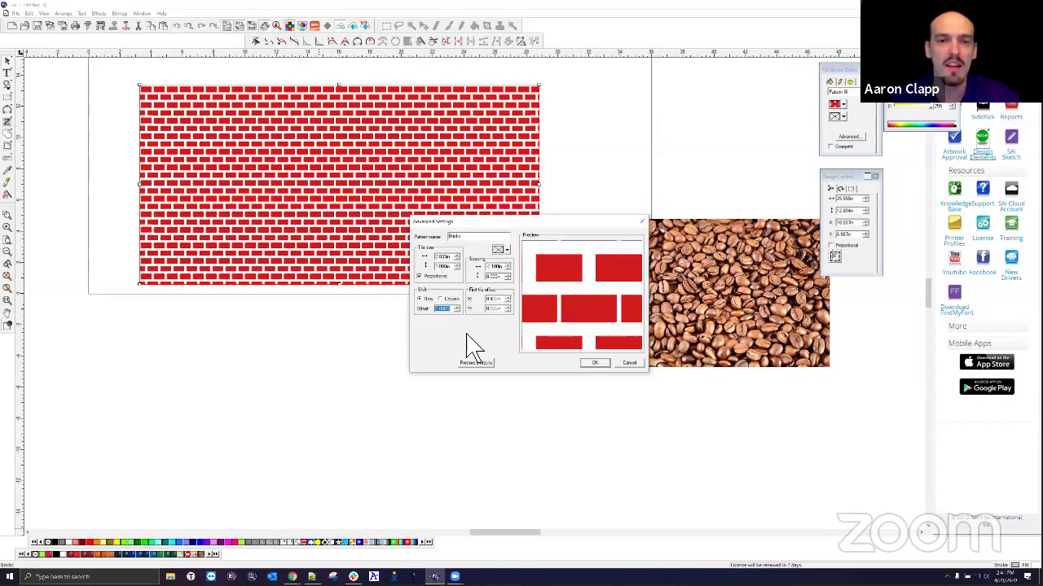
click(476, 364)
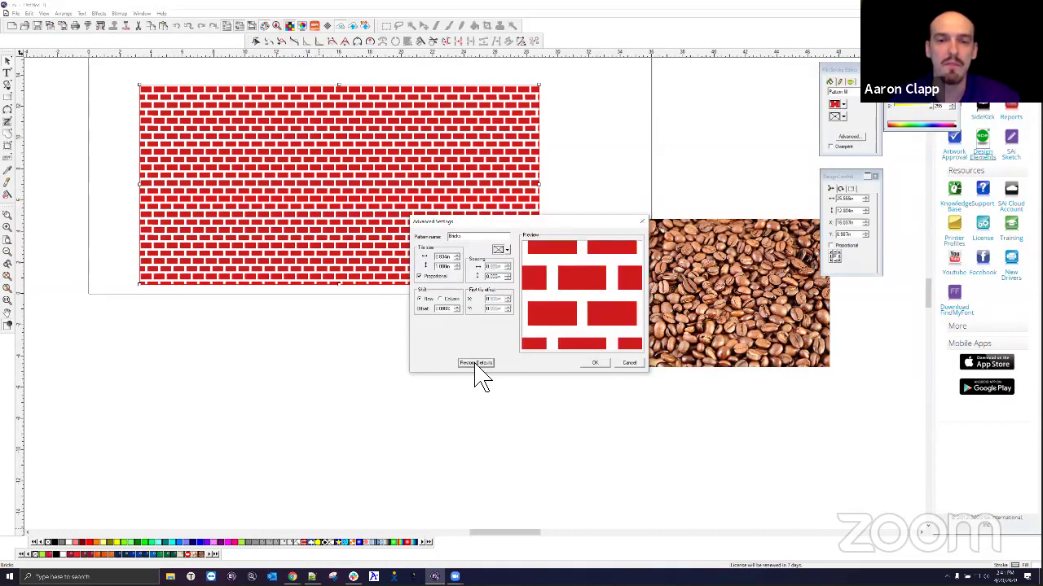
Try a different proportional tile size for the Bricks pattern and discard the pattern settings.
click(458, 265)
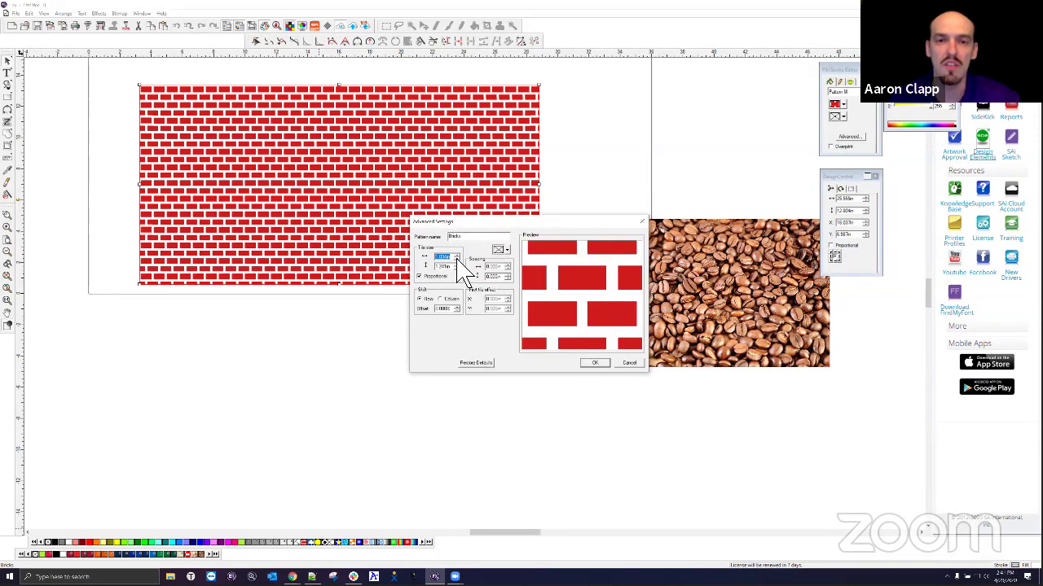
click(458, 265)
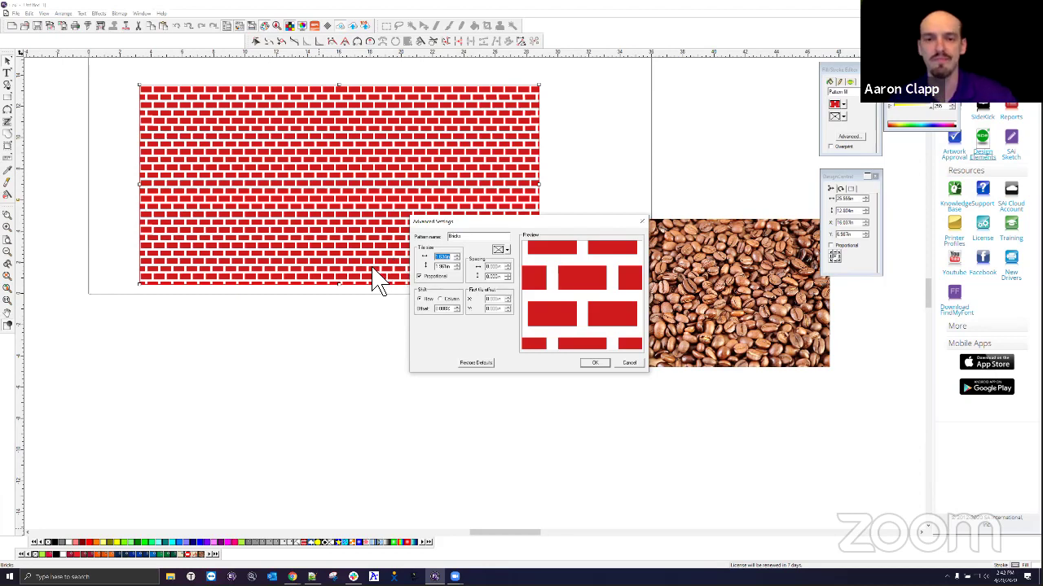
click(628, 365)
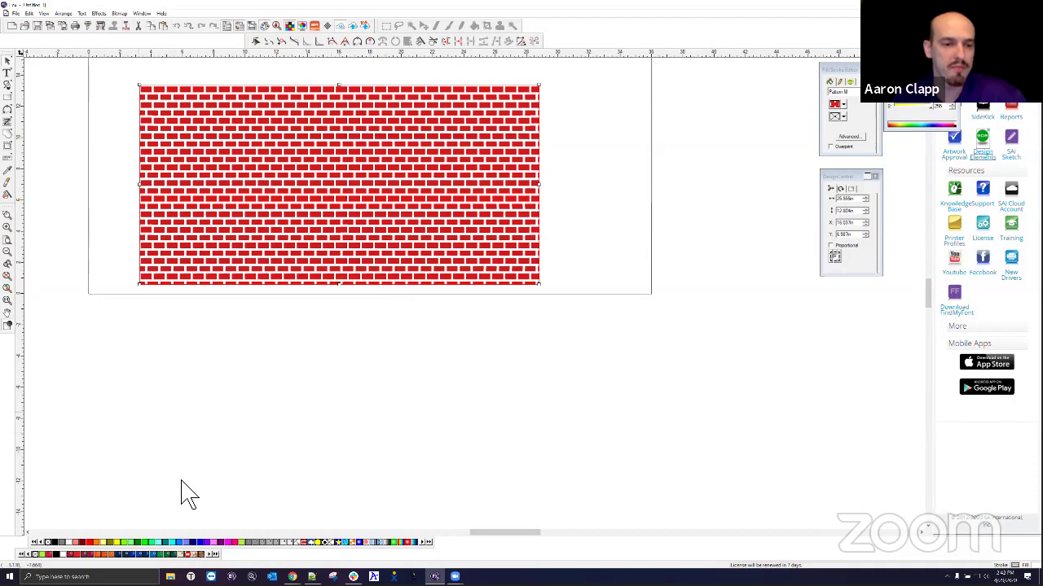
Fill the rectangle in turn with the Crome Wheel, Red Lit, Under Water, Green Lit and finally Crome Rail gradients.
click(382, 544)
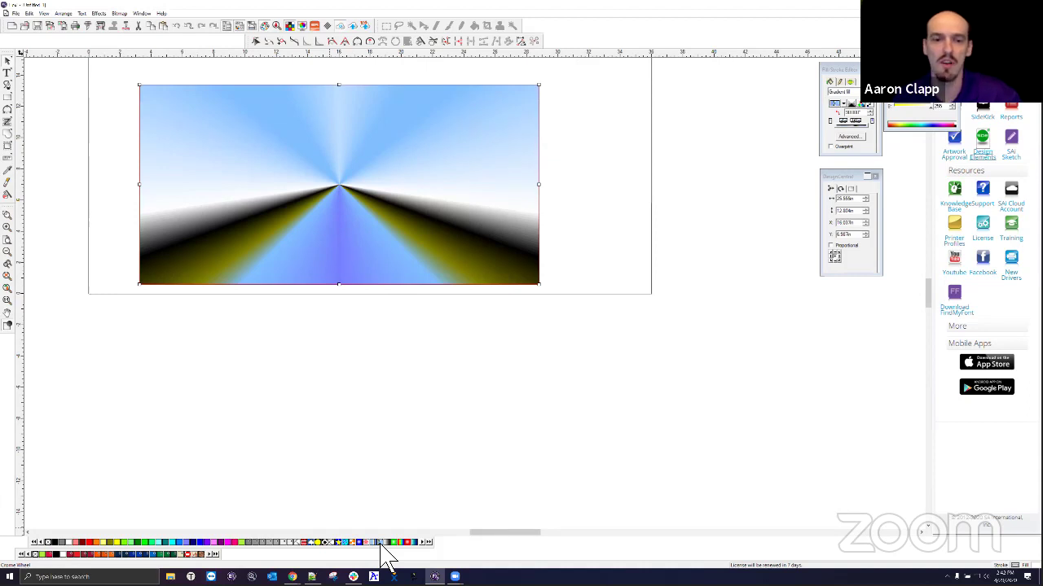
click(410, 543)
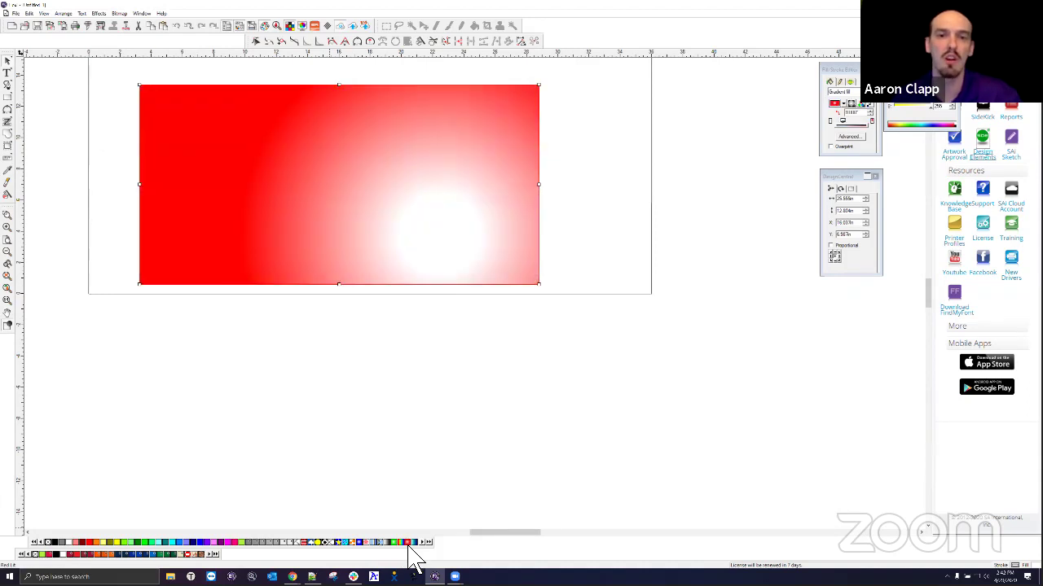
click(414, 543)
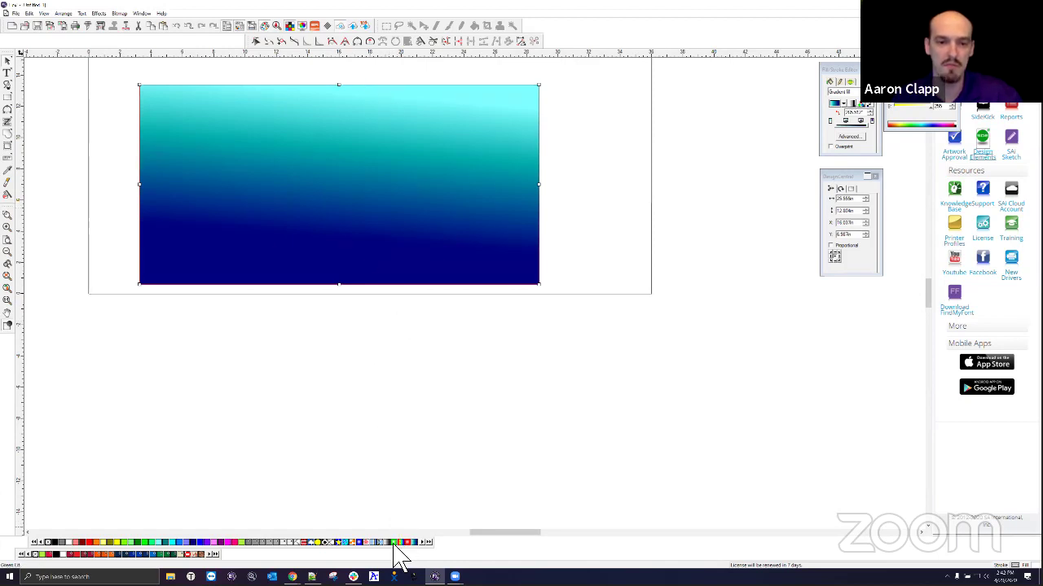
click(395, 542)
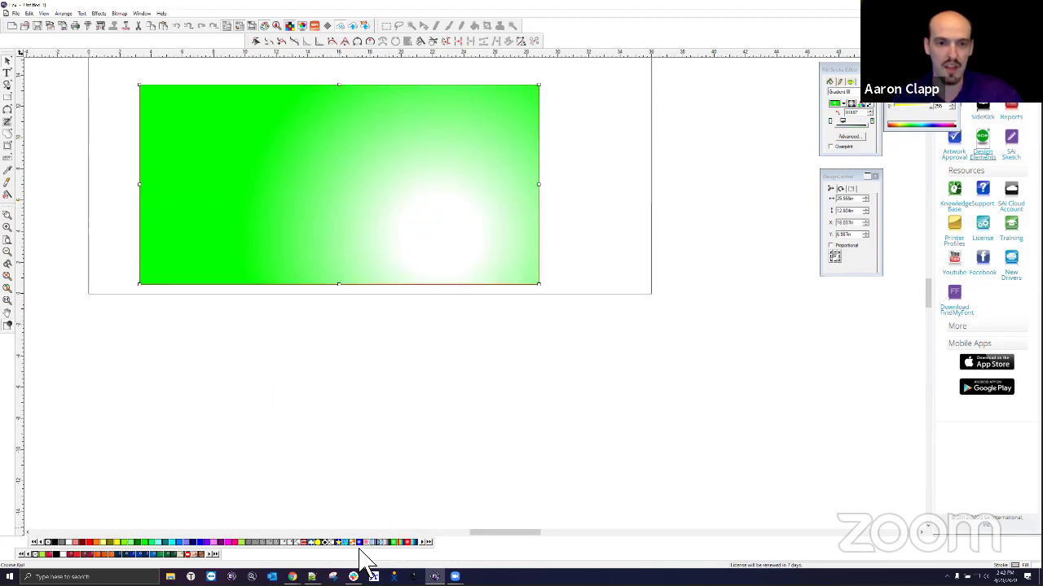
click(376, 545)
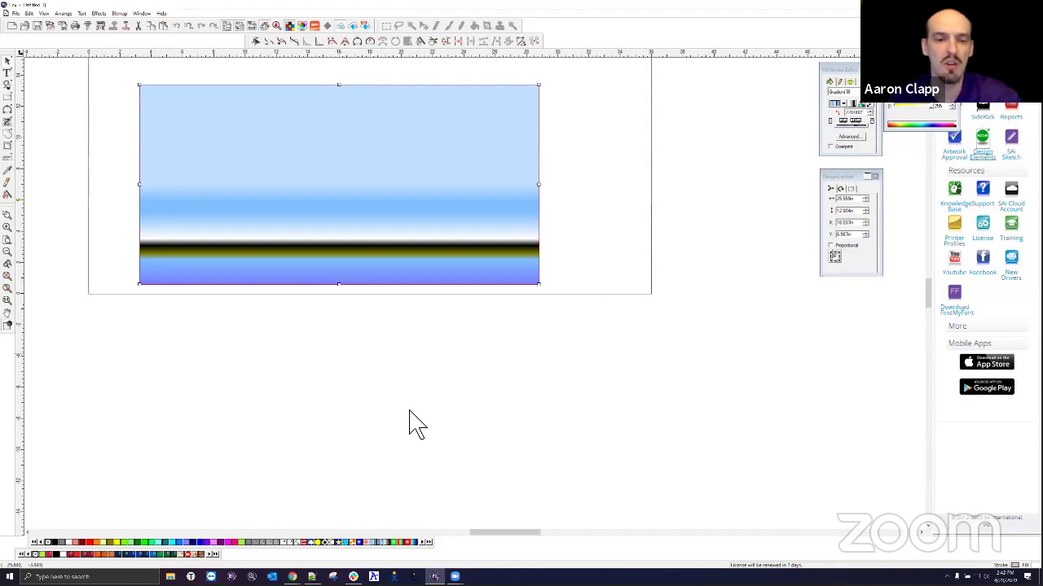
Open the Crome Rail swatch's gradient settings and switch the gradient to Gray Fade.
right_click(375, 543)
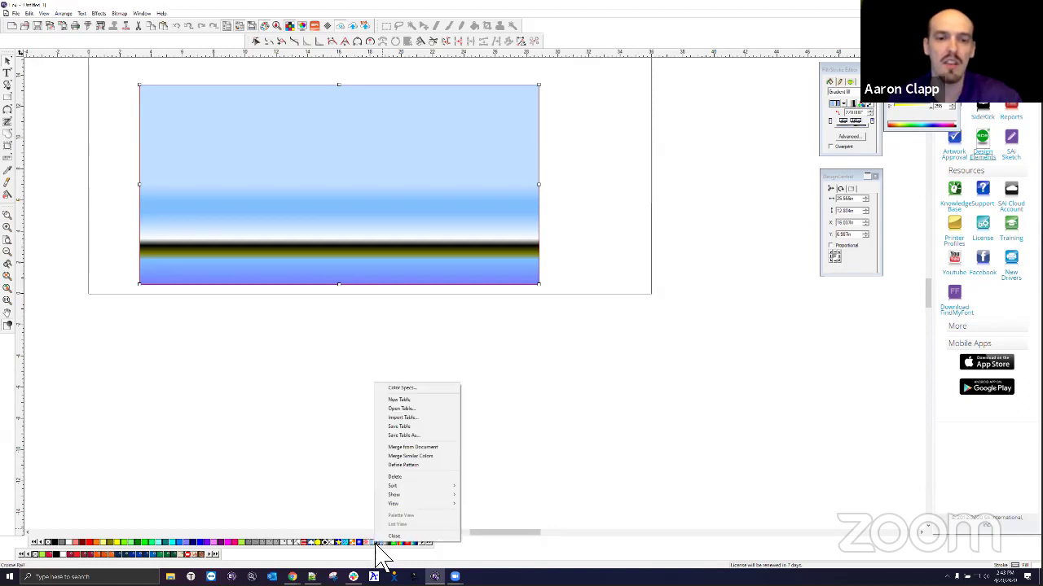
click(393, 389)
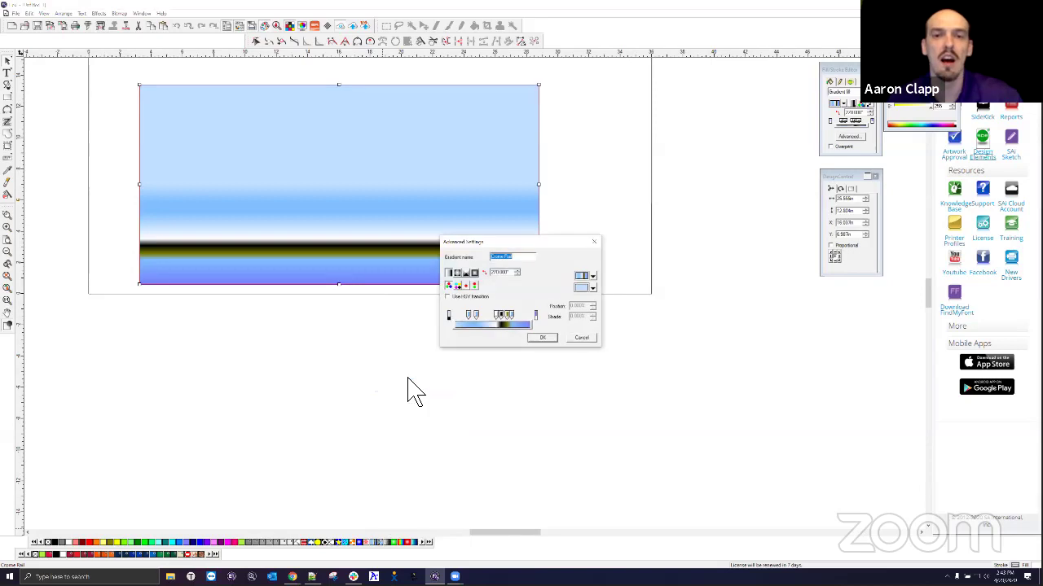
drag(518, 237, 505, 220)
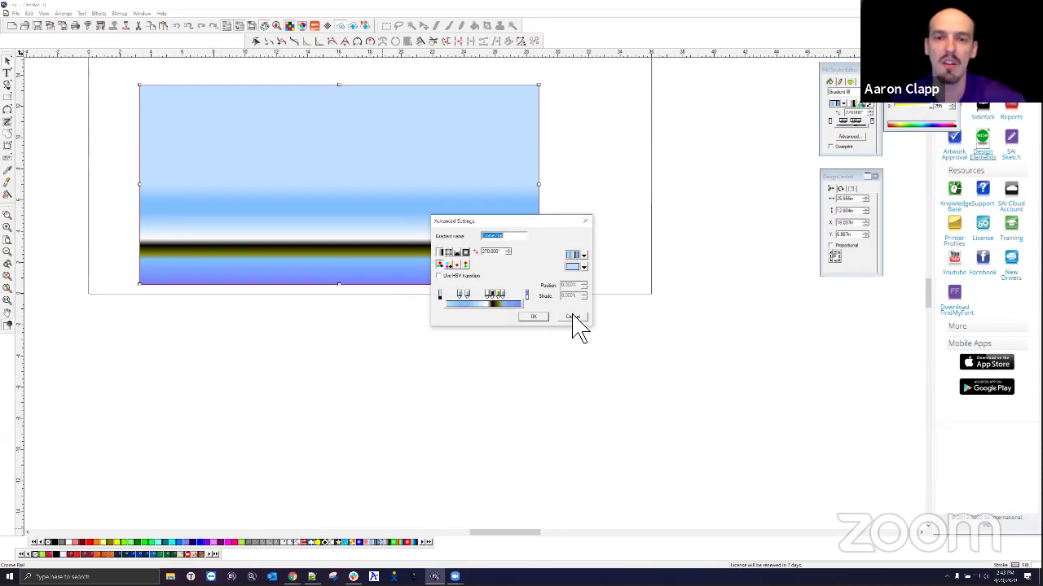
click(584, 256)
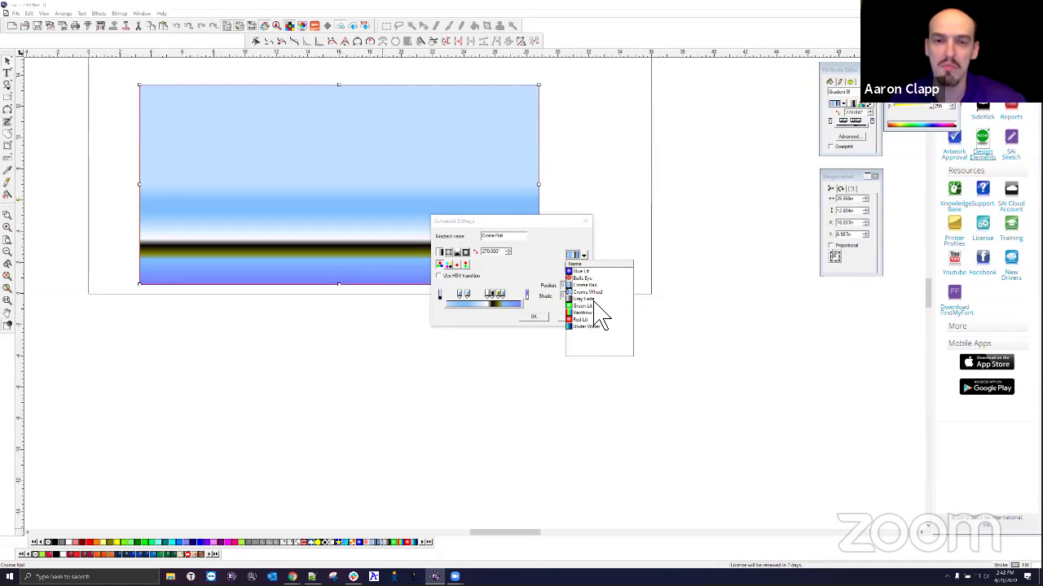
click(592, 301)
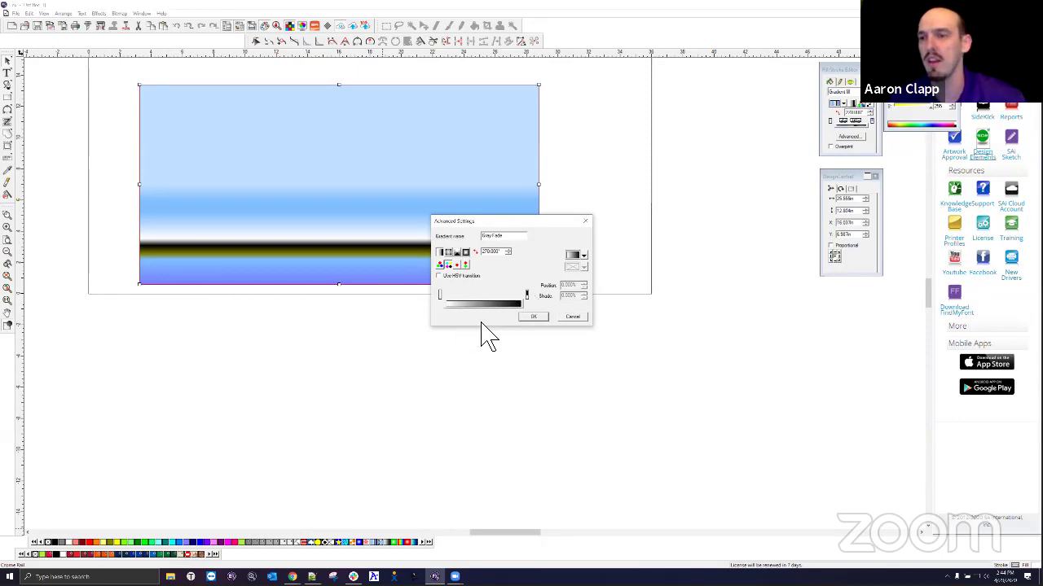
Set the Gray Fade gradient's start color to Red and its end color to Manila Yellow.
click(526, 298)
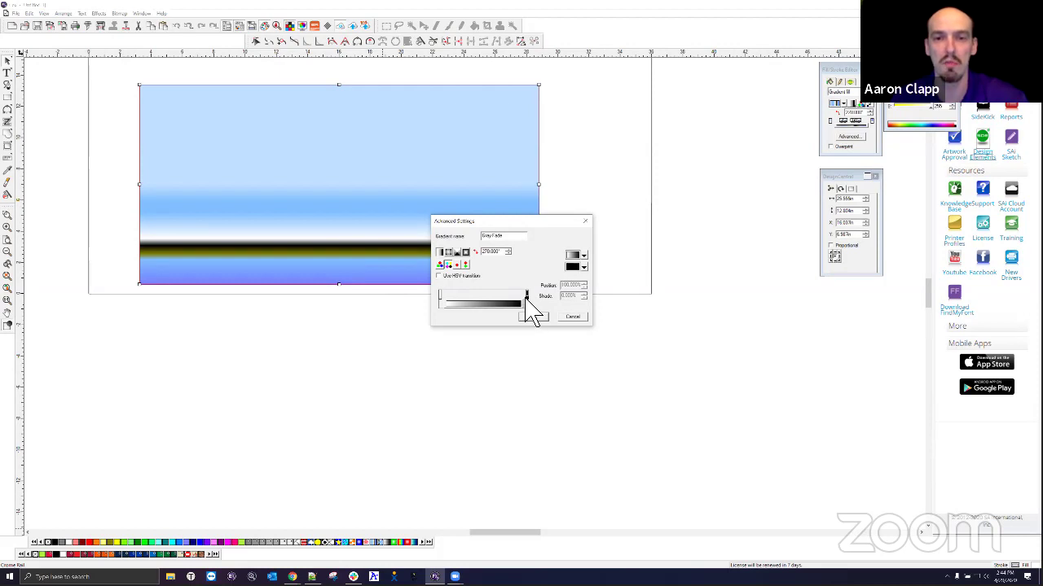
click(441, 299)
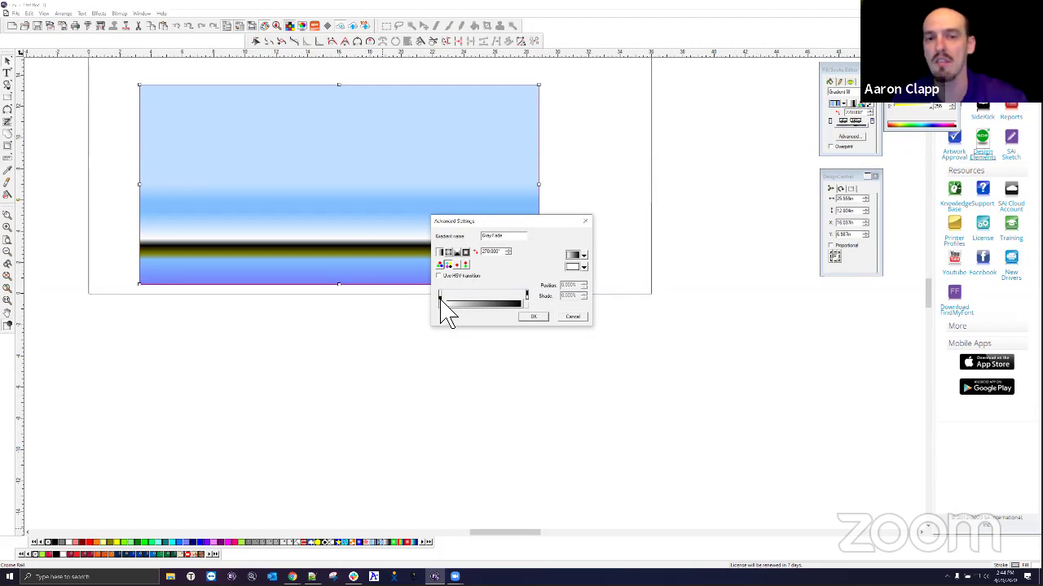
click(584, 268)
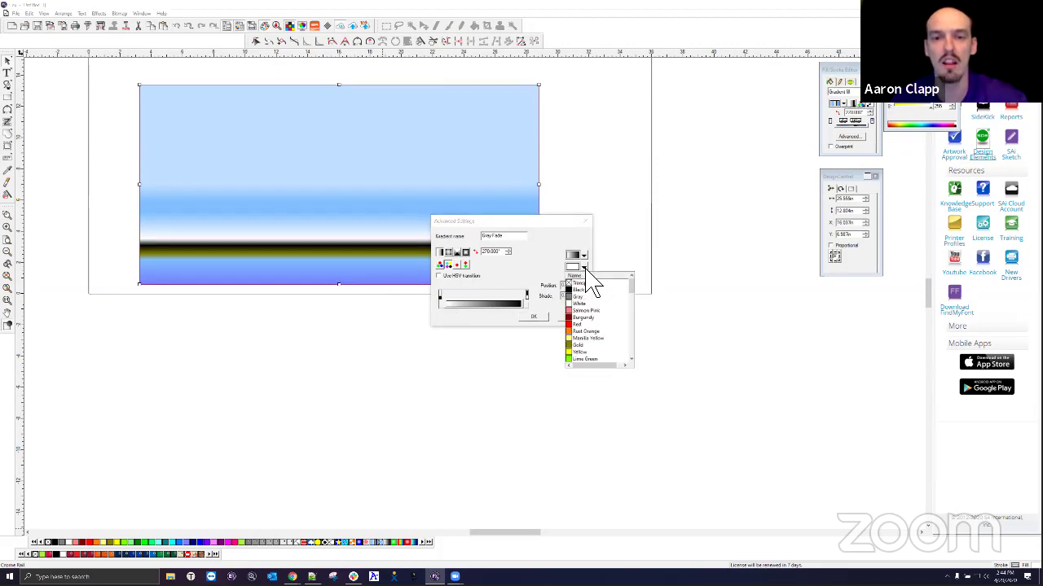
click(583, 326)
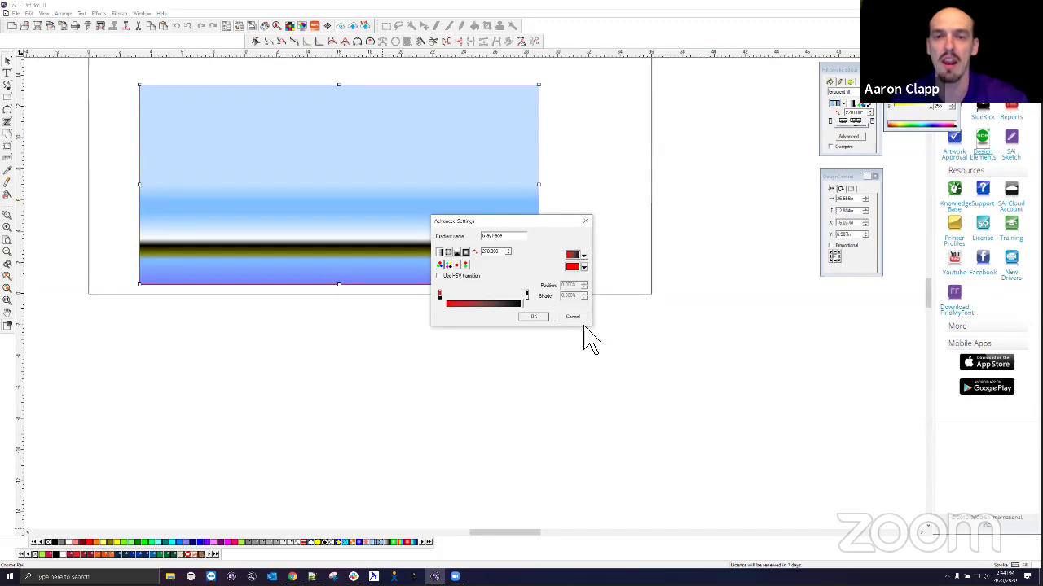
click(527, 297)
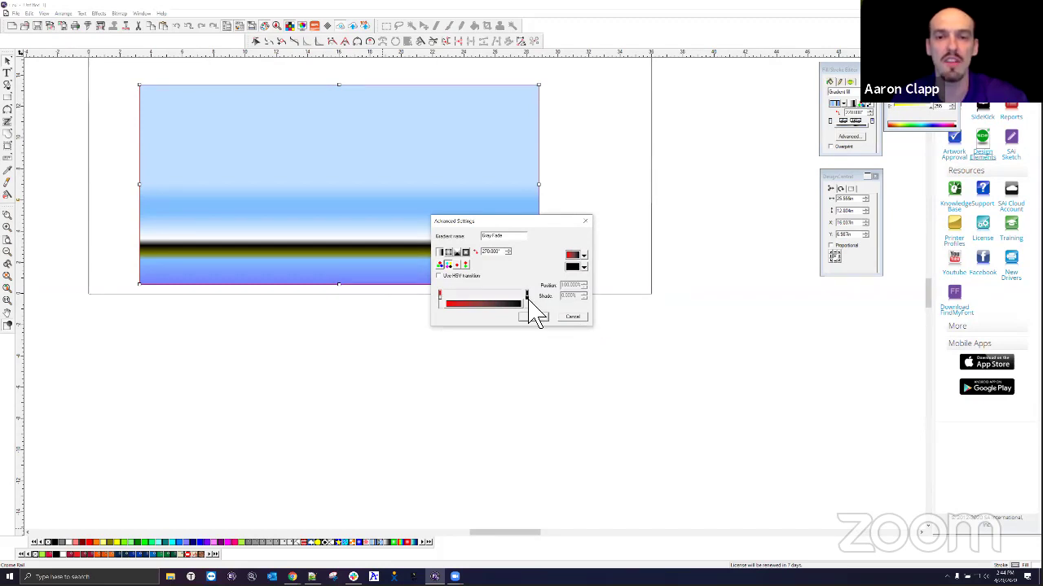
click(584, 268)
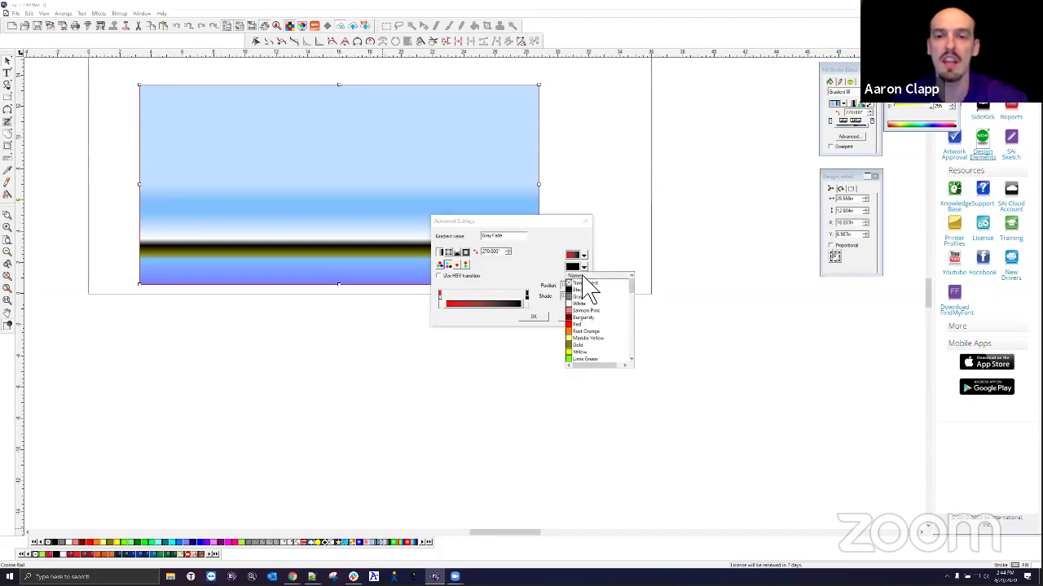
click(587, 348)
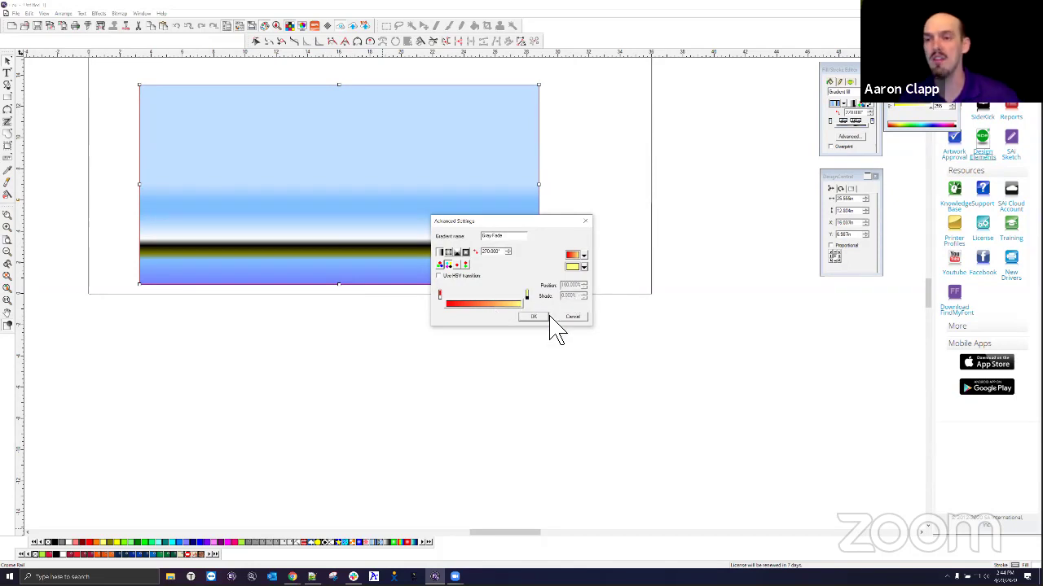
Add a Lime Green stop near the middle of the Gray Fade gradient and move it to about 60%.
click(486, 302)
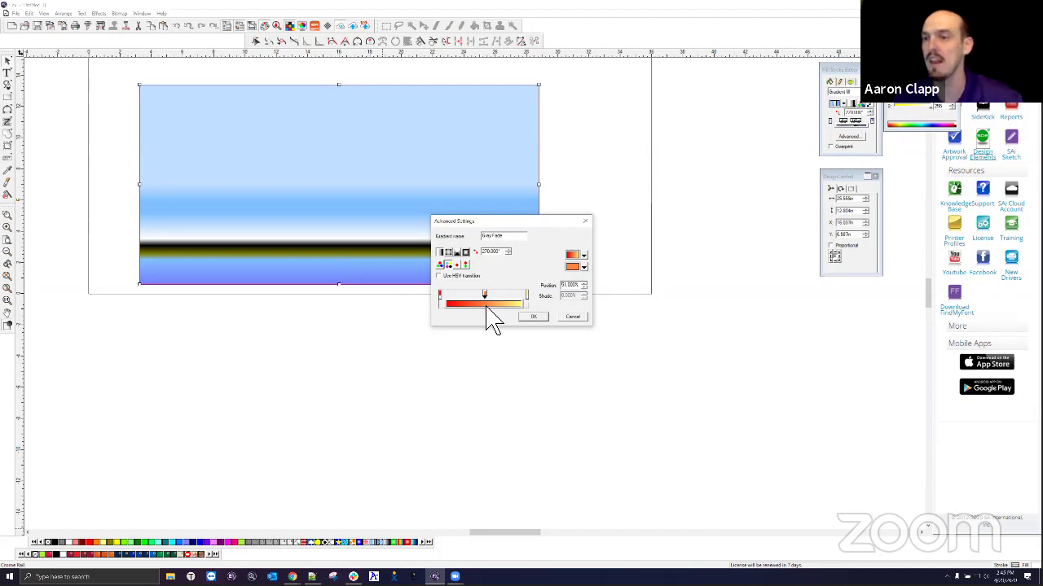
click(583, 268)
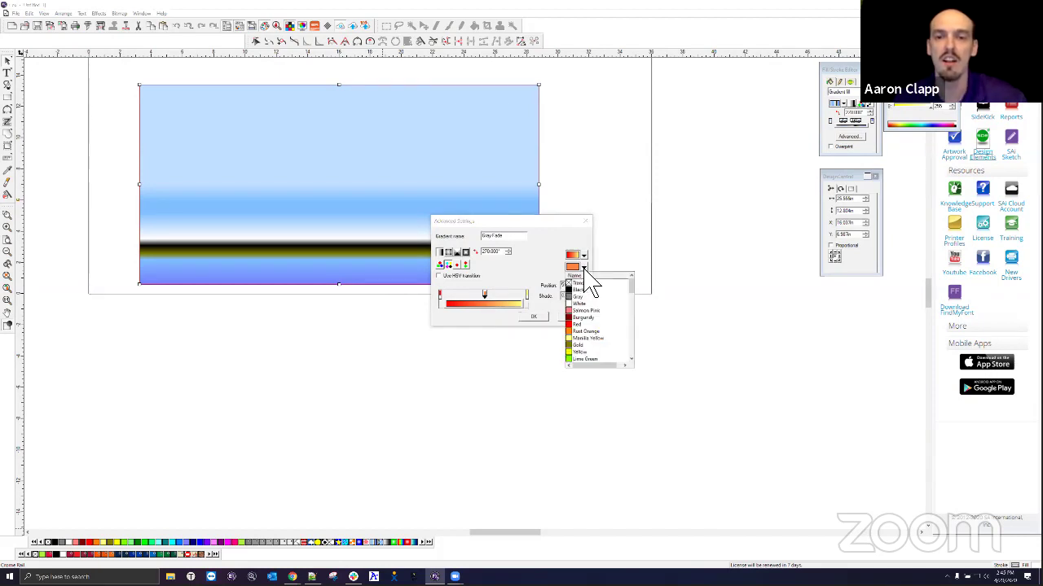
click(594, 359)
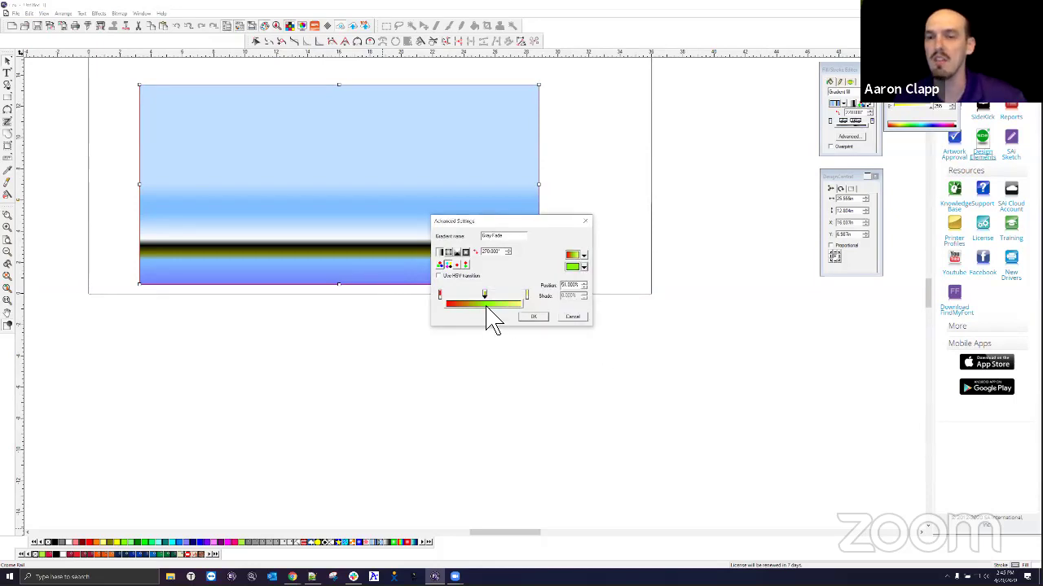
mouse_move(485, 303)
mouse_down()
mouse_move(468, 308)
mouse_move(508, 303)
mouse_move(495, 299)
mouse_up()
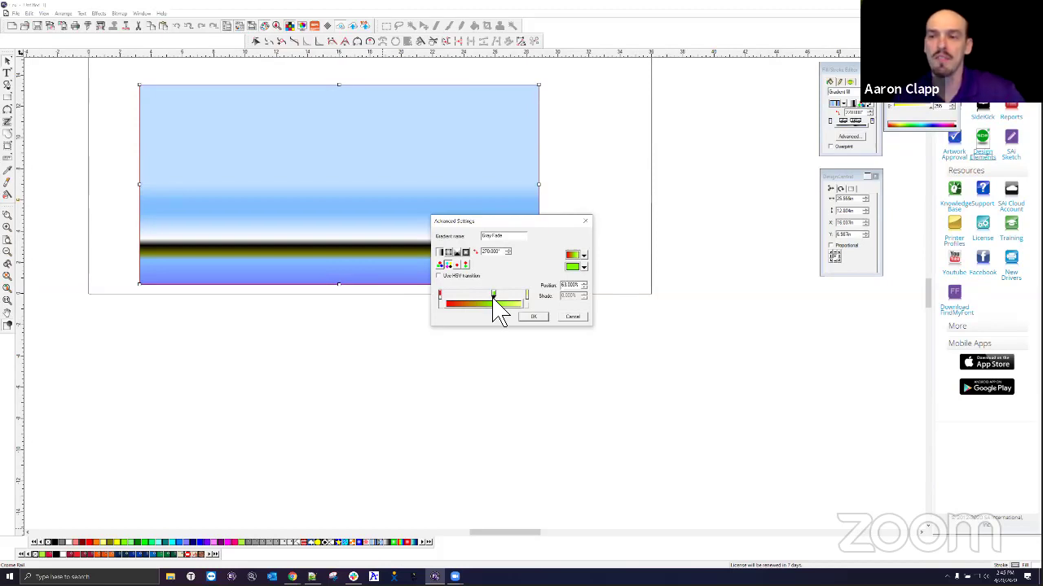
Add a Burgundy stop to the Gray Fade gradient, reposition it at 35%, and accept the gradient settings.
mouse_move(497, 302)
mouse_down()
mouse_move(472, 313)
mouse_move(467, 299)
mouse_up()
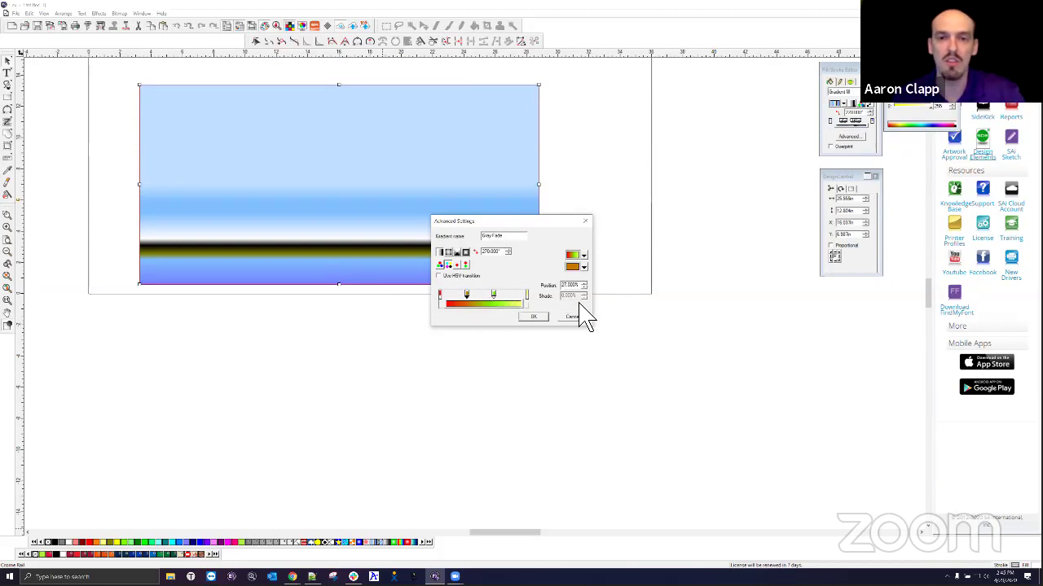
click(584, 269)
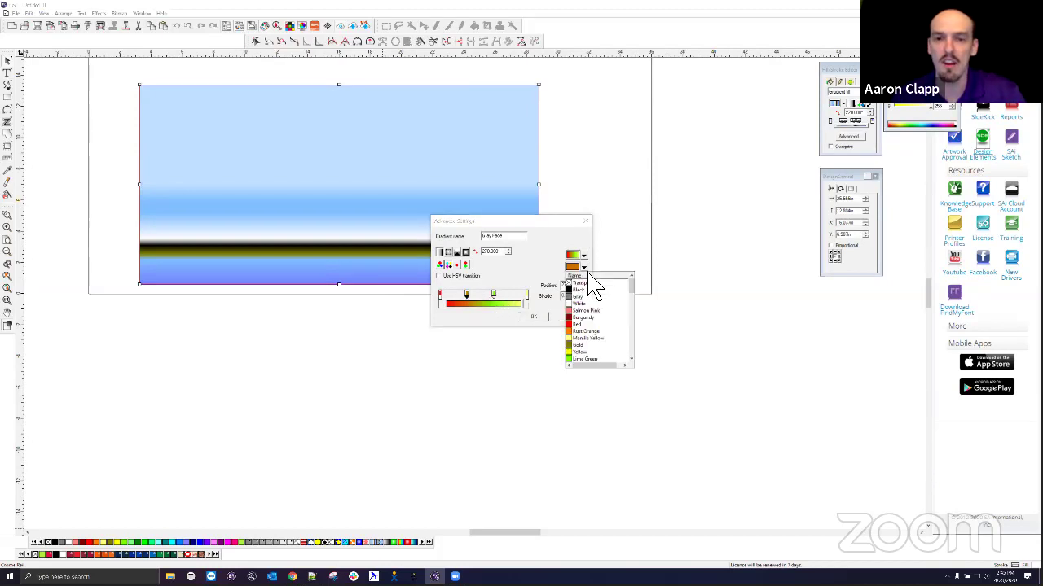
click(588, 318)
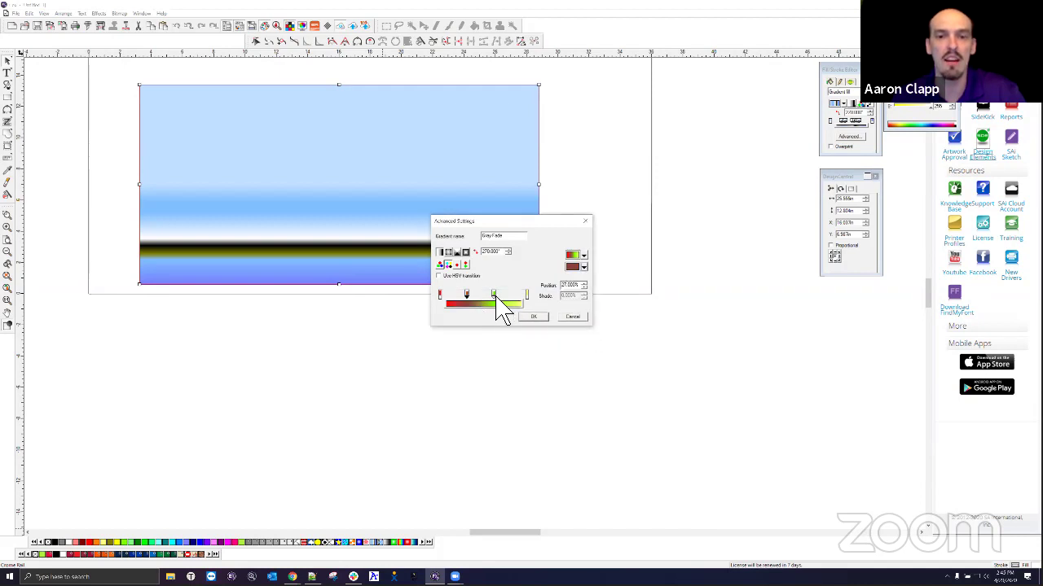
drag(494, 295, 474, 297)
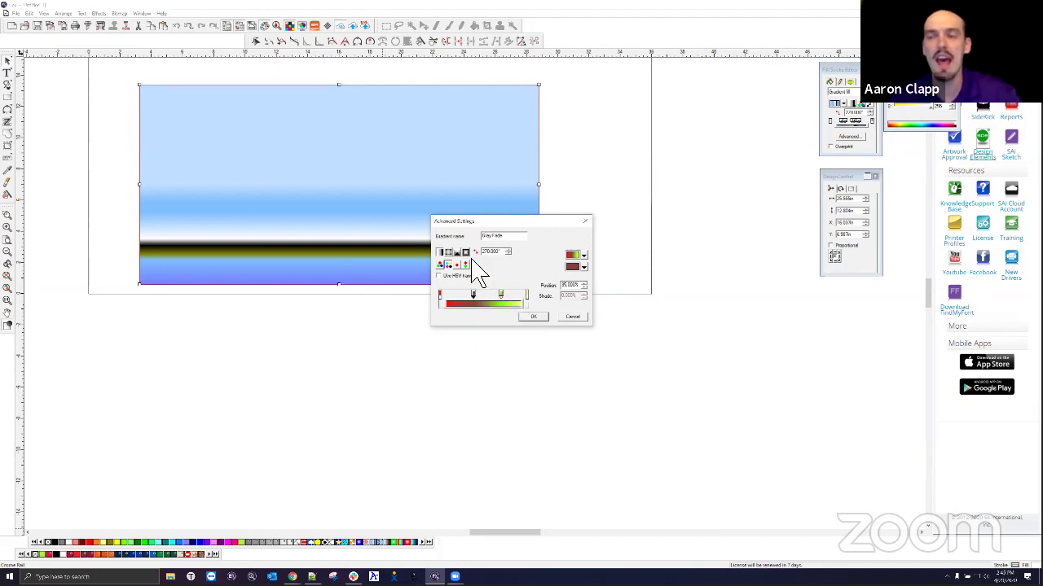
click(532, 317)
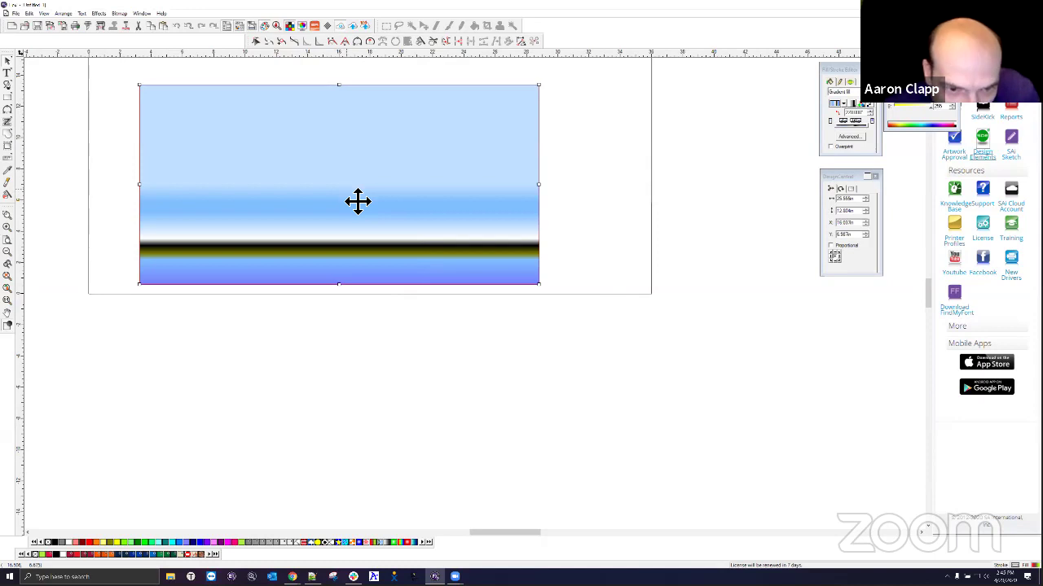
Fill the rectangle with the edited Gray Fade gradient and turn on on-canvas gradient editing.
click(374, 543)
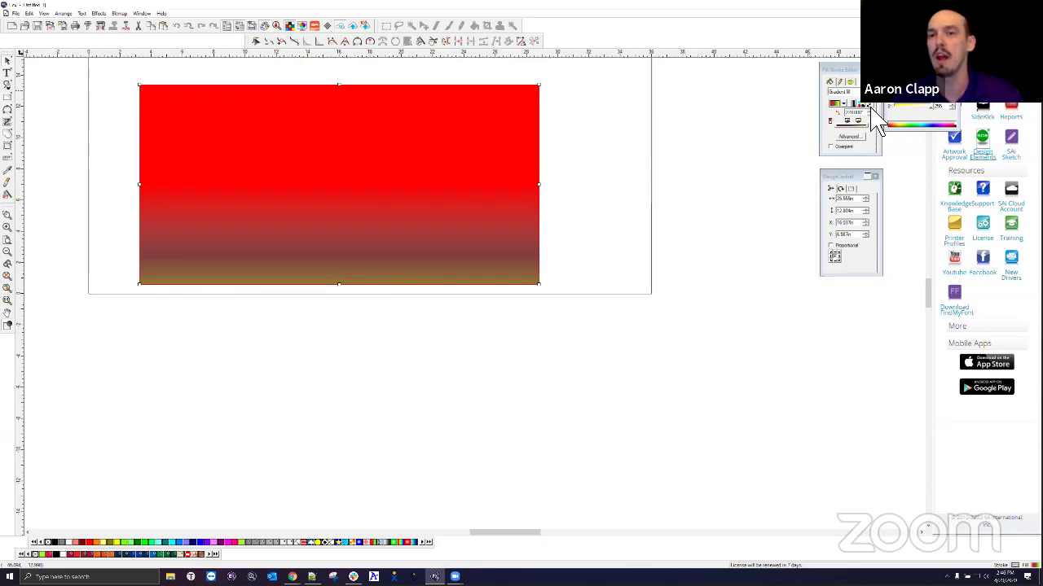
click(876, 116)
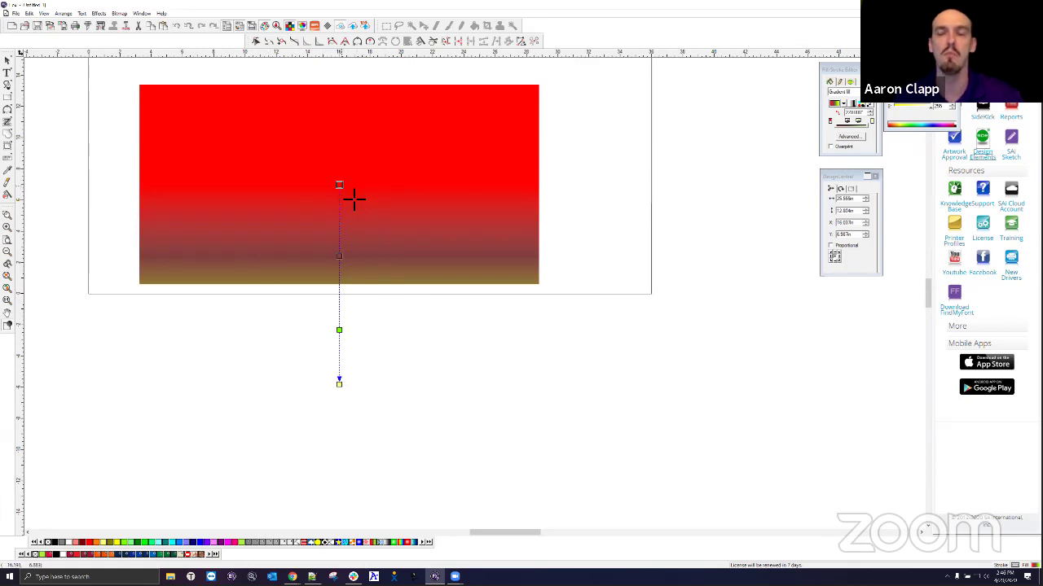
click(339, 330)
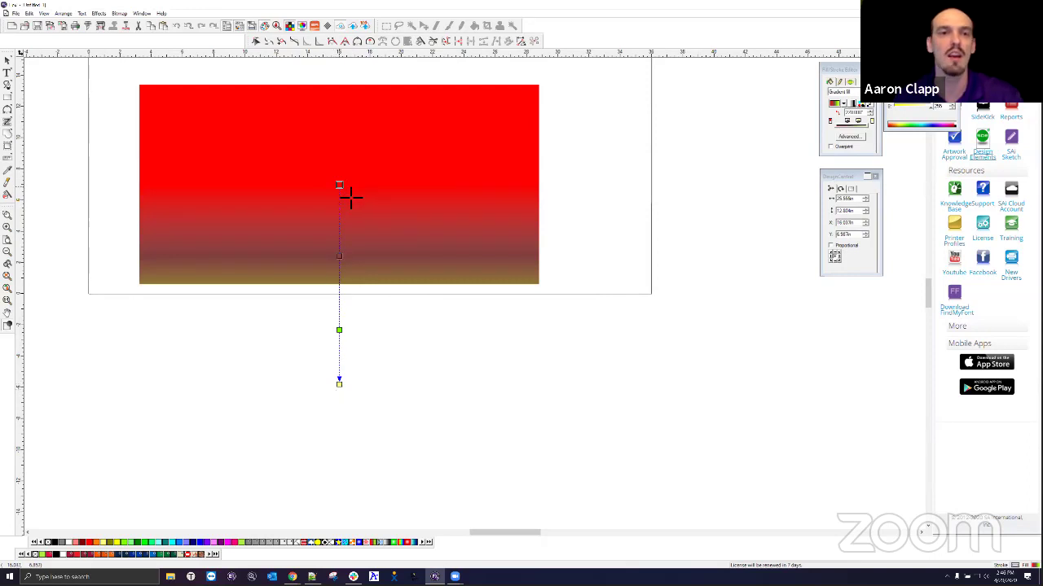
Stretch the gradient line from the rectangle's top edge to its bottom edge and spread the burgundy and green stops evenly along it.
drag(351, 196, 349, 93)
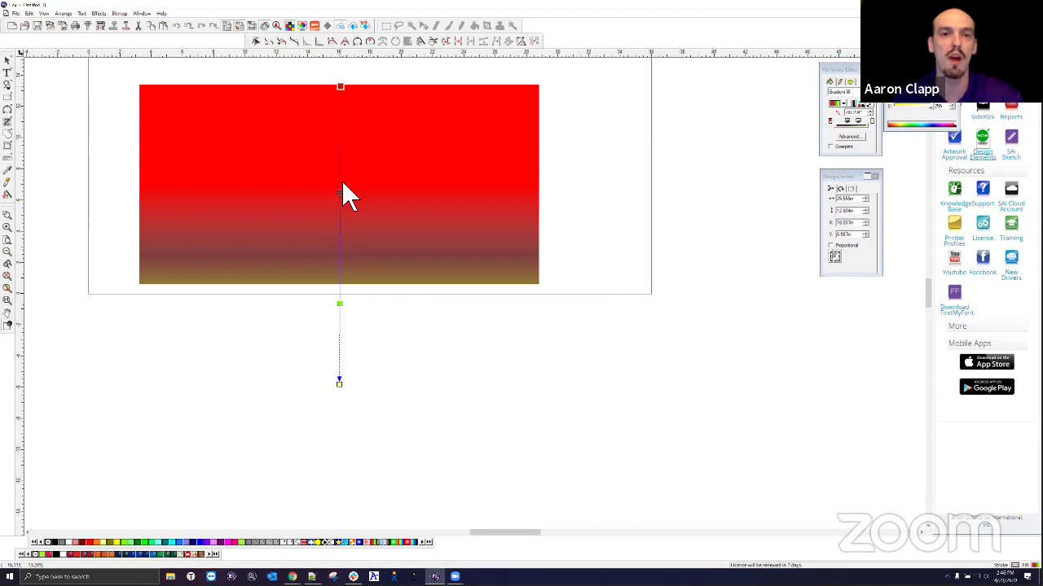
drag(351, 193, 347, 156)
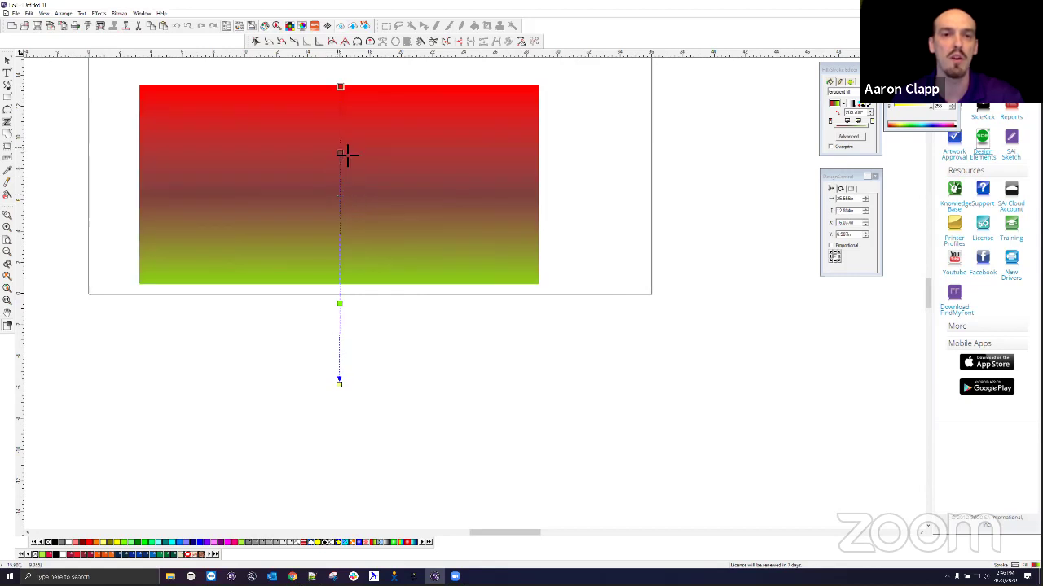
drag(343, 291, 351, 236)
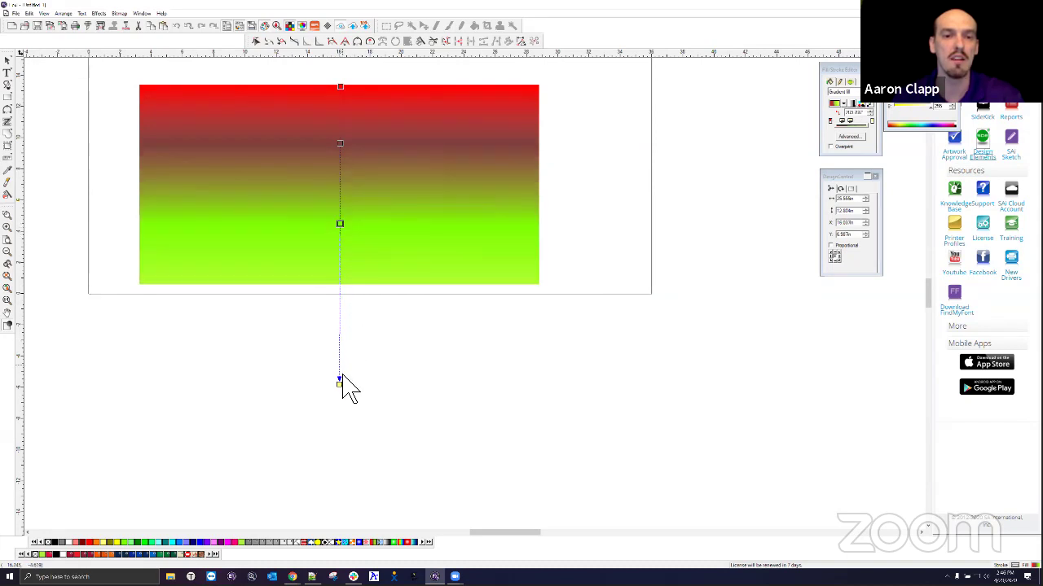
drag(349, 391, 350, 289)
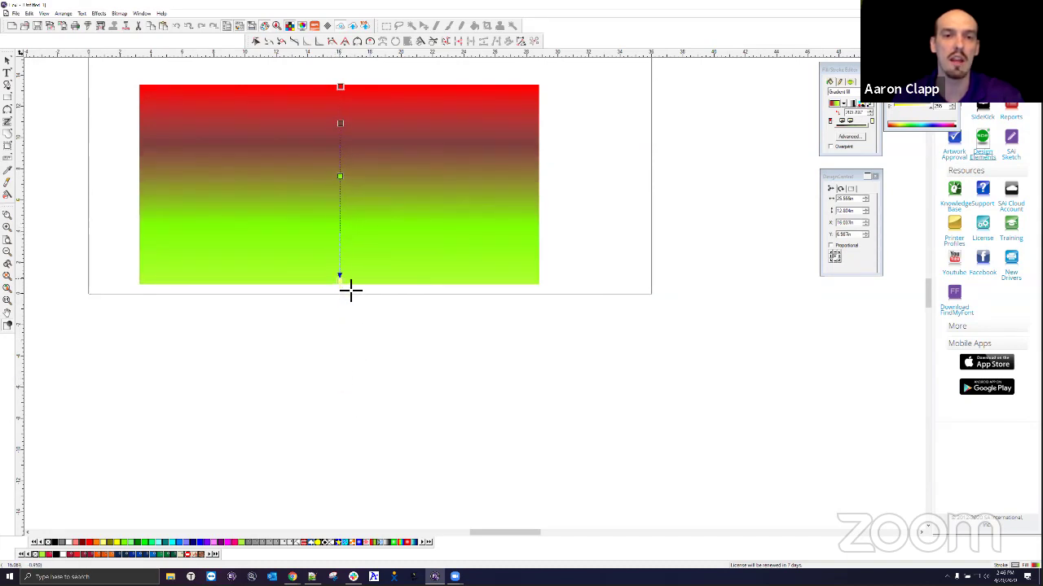
drag(342, 175, 353, 222)
drag(340, 123, 336, 153)
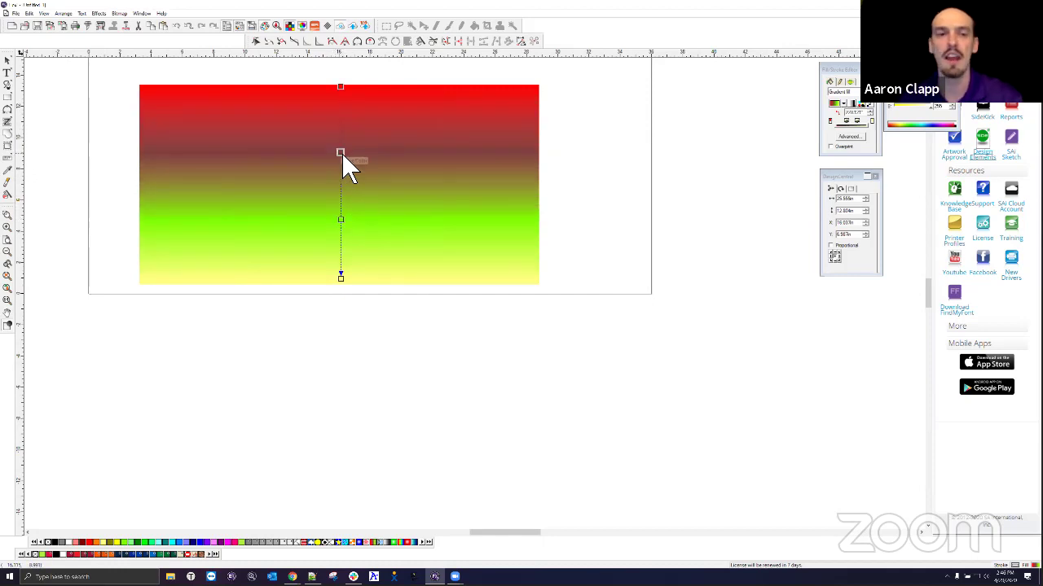
Angle the gradient diagonally from the rectangle's upper-left to its lower-right corner, extending it past the shape and shortening it back inside.
drag(350, 290, 524, 287)
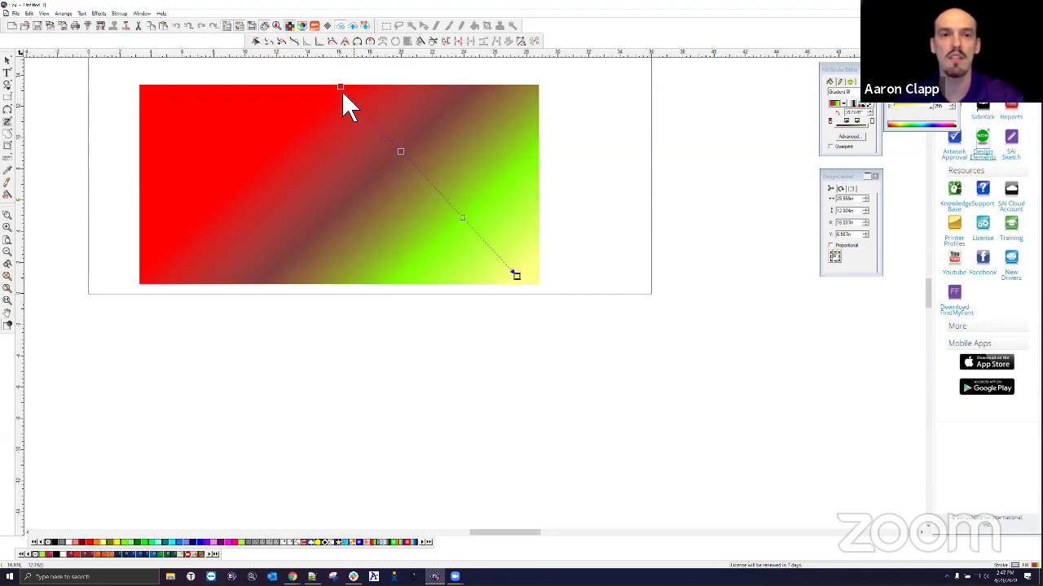
drag(233, 103, 163, 104)
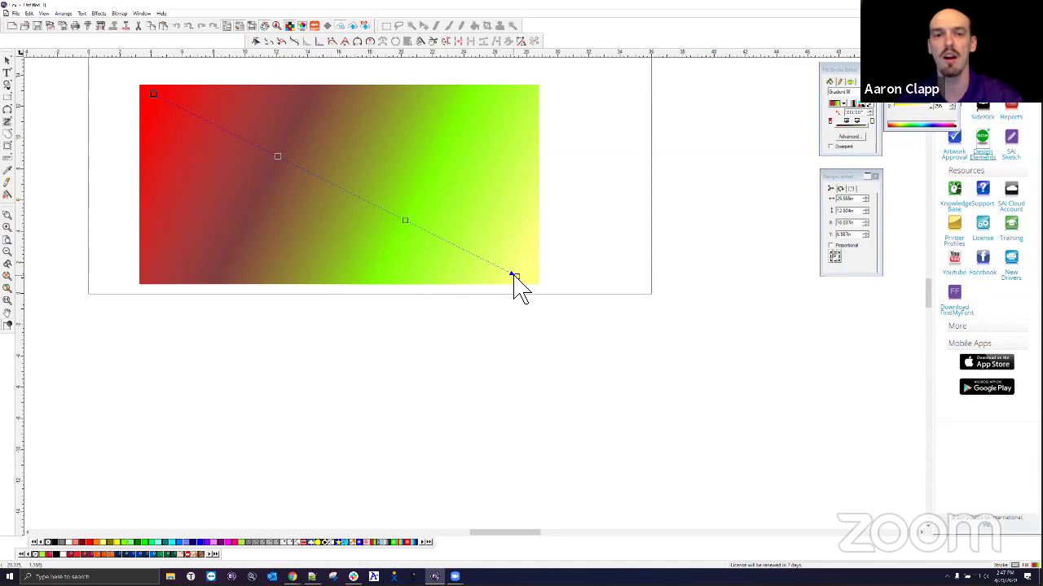
drag(518, 277, 652, 320)
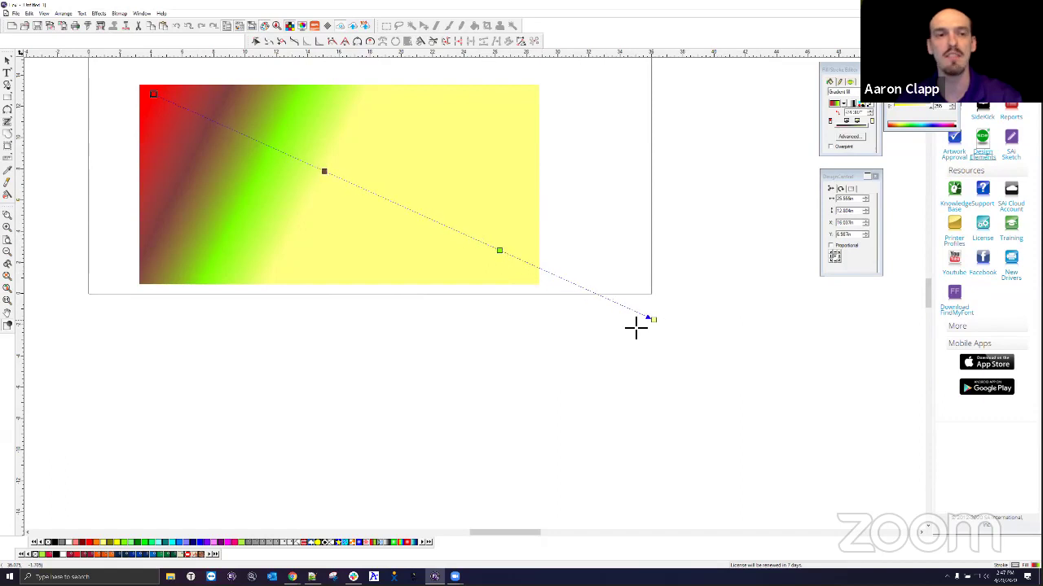
drag(113, 89, 96, 77)
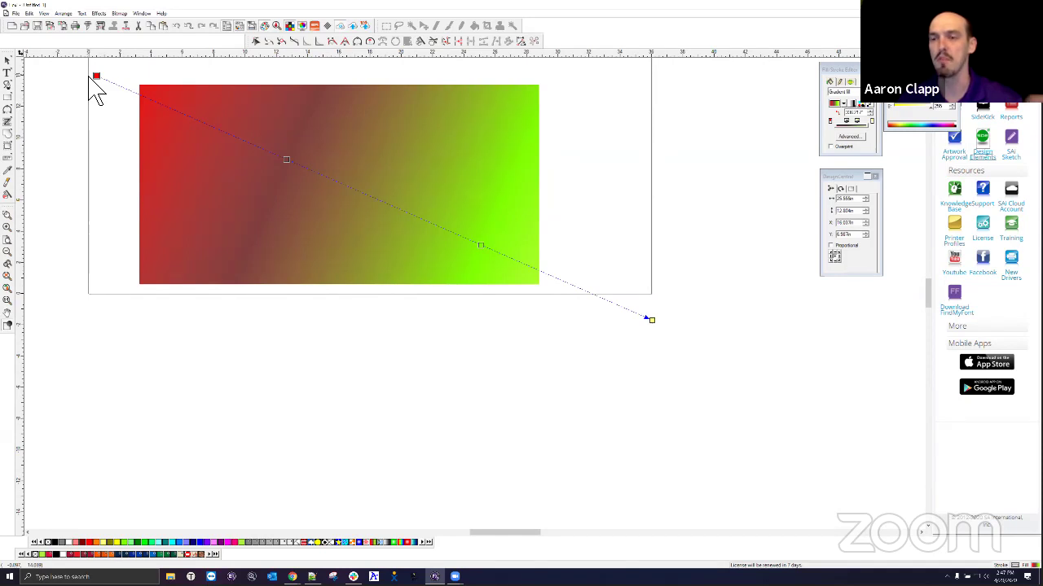
drag(661, 330, 510, 266)
drag(107, 83, 186, 112)
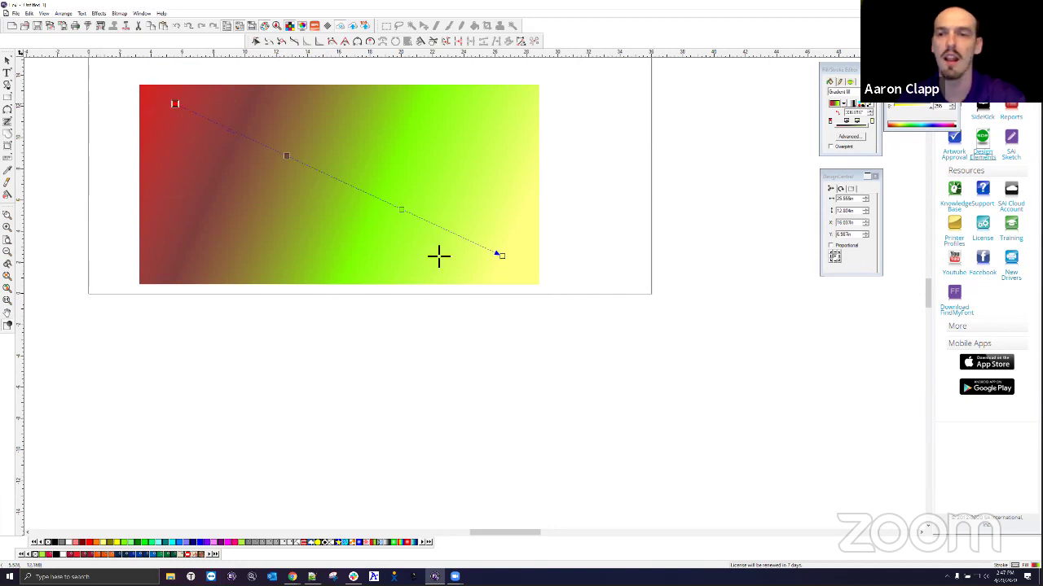
Check the diagonal gradient's advanced settings and close them without changes.
click(849, 137)
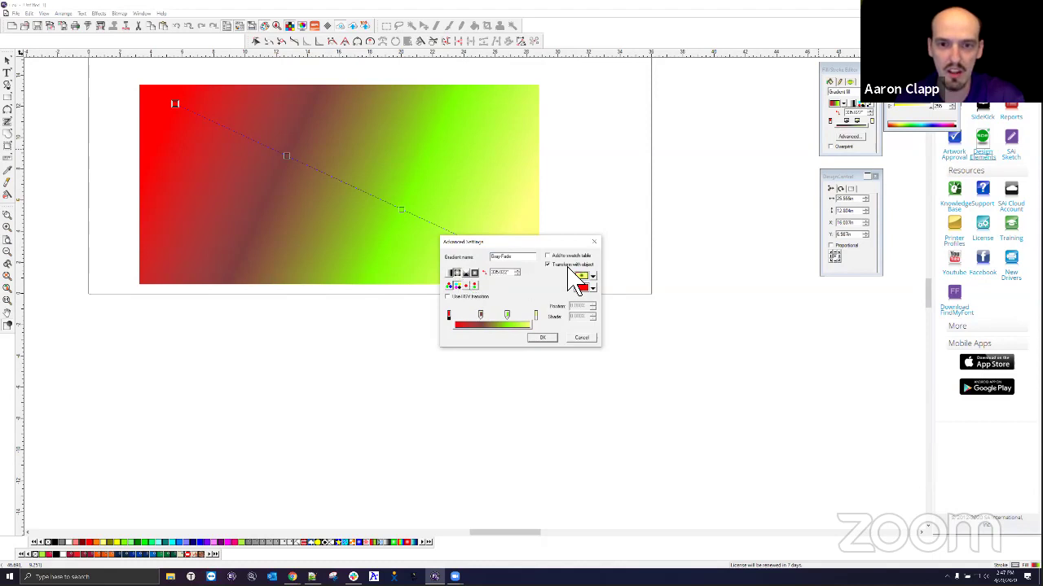
click(582, 339)
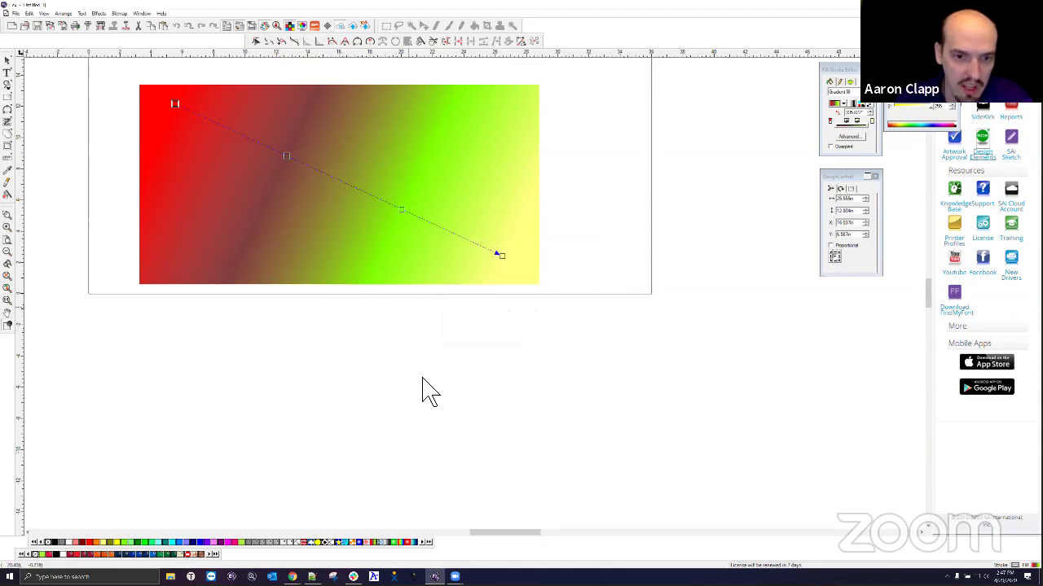
Fill the rectangle with the Blue Lit radial gradient, enlarge its radius on the canvas, and move its center near the rectangle's middle.
click(365, 544)
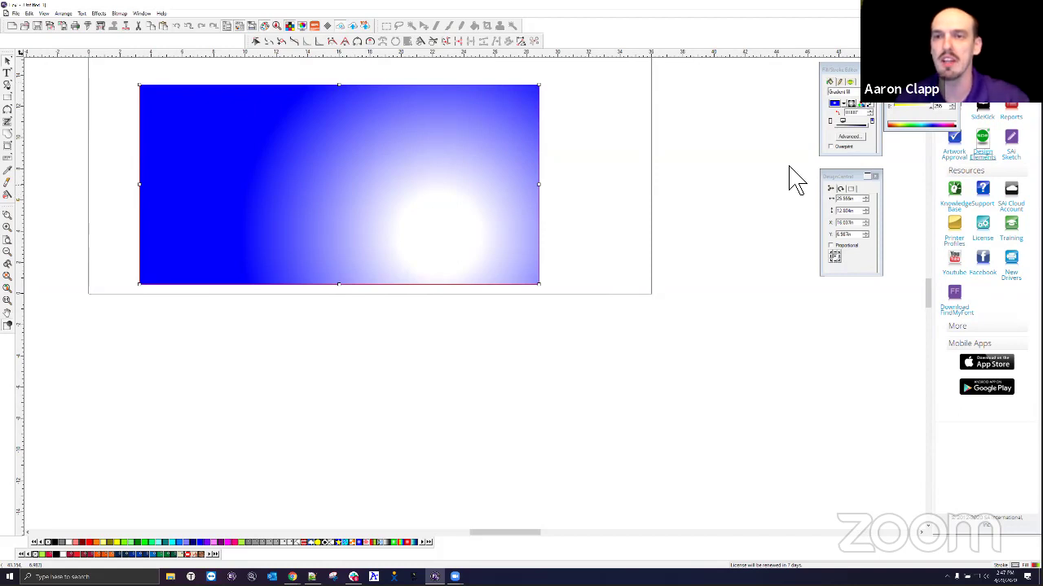
click(869, 106)
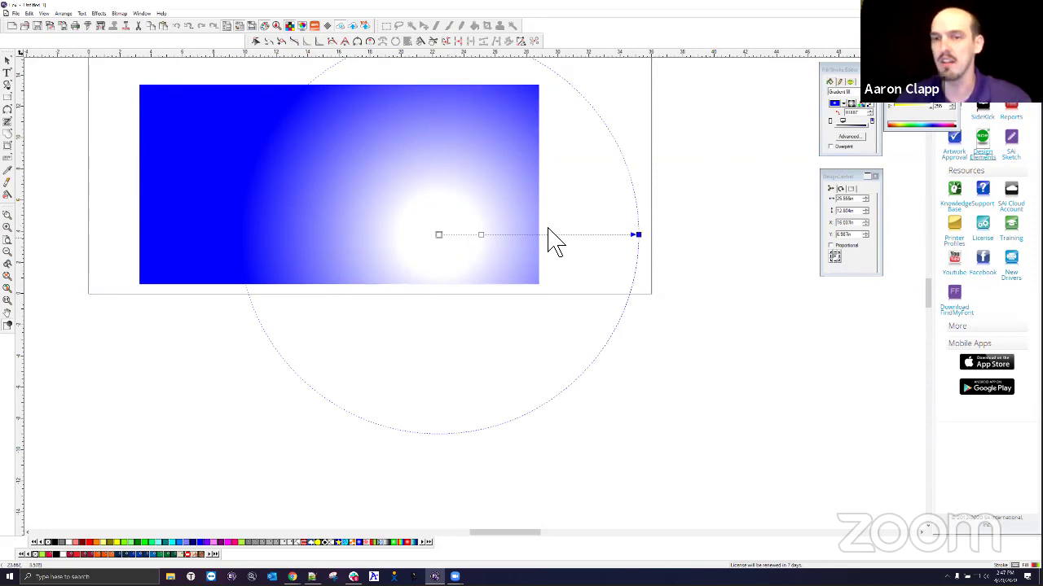
drag(612, 247, 689, 252)
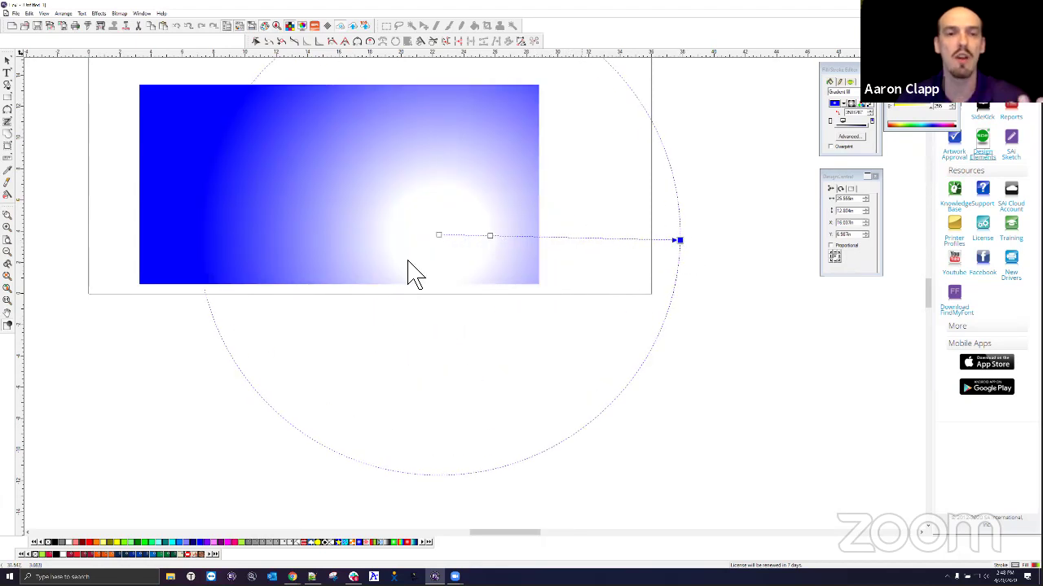
drag(502, 246, 337, 217)
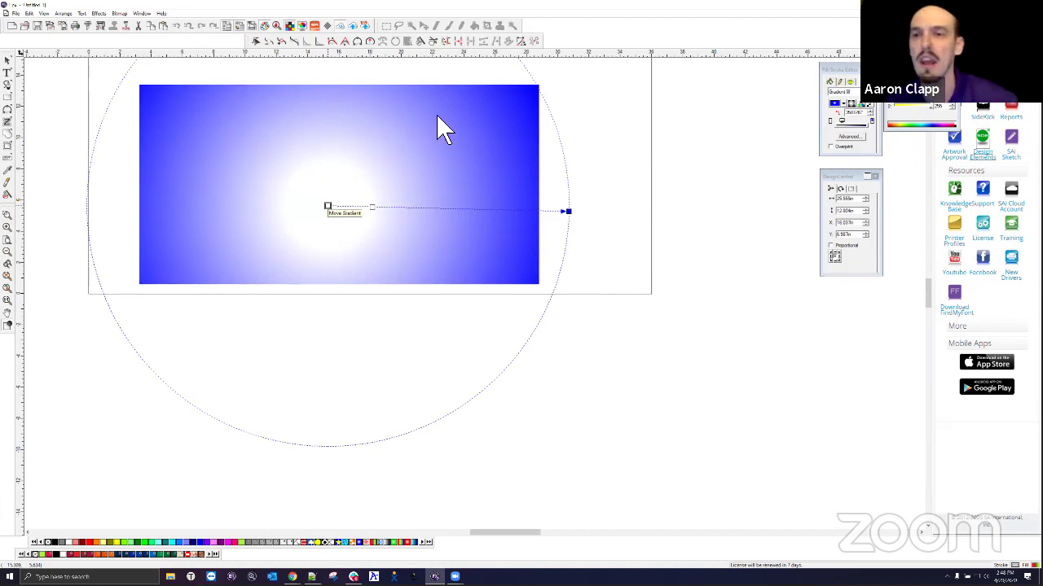
Switch the rectangle's gradient to Crome Wheel and shorten its radius to the rectangle's right edge.
click(851, 106)
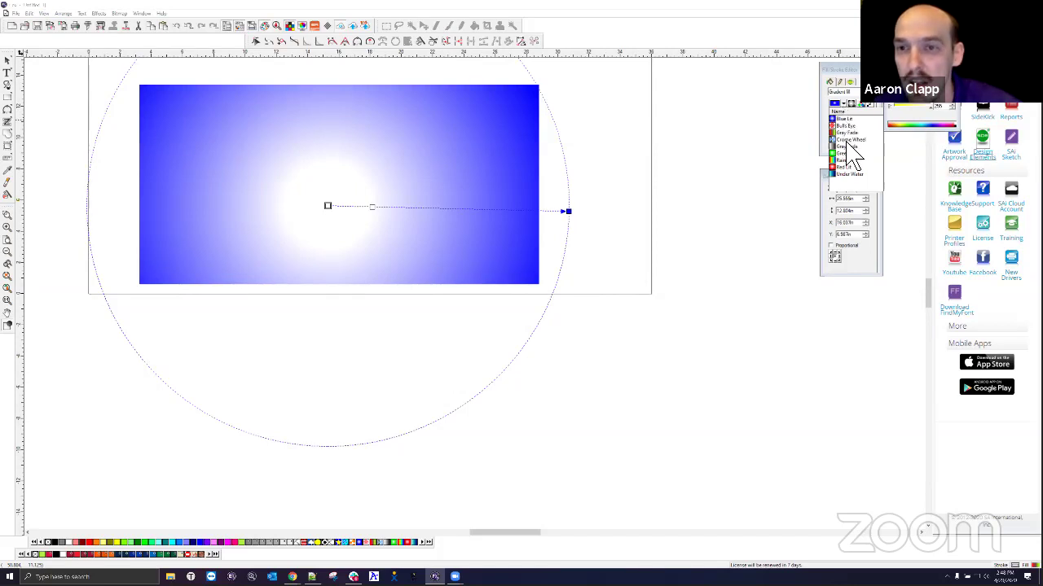
click(849, 143)
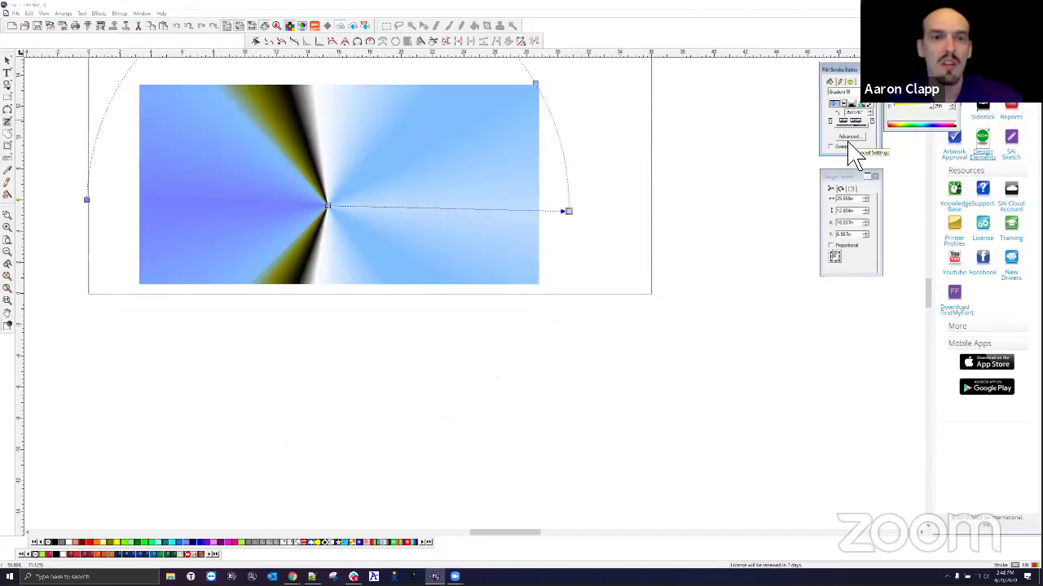
scroll(670, 201, up, 1)
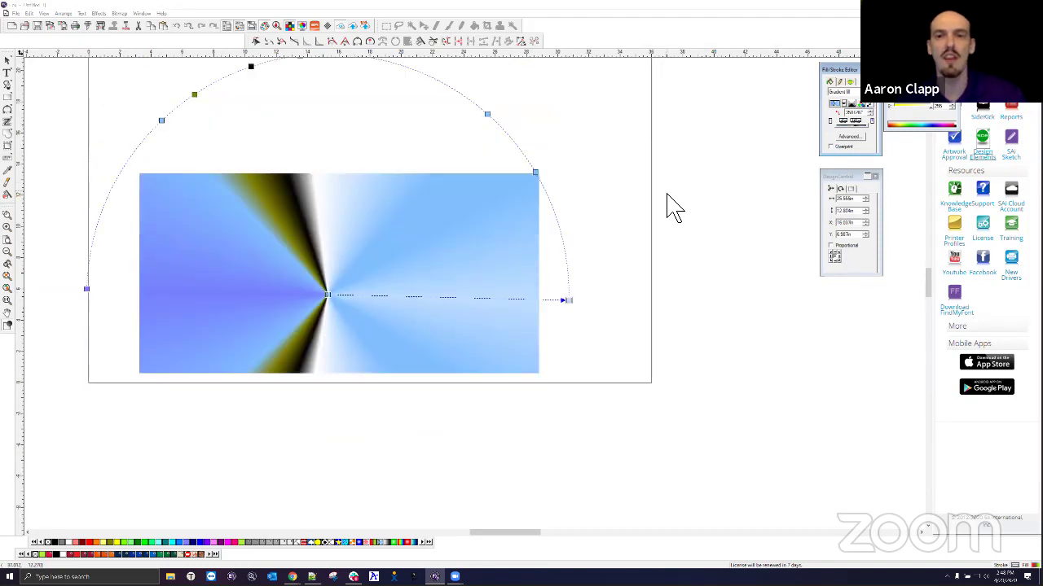
scroll(666, 207, up, 1)
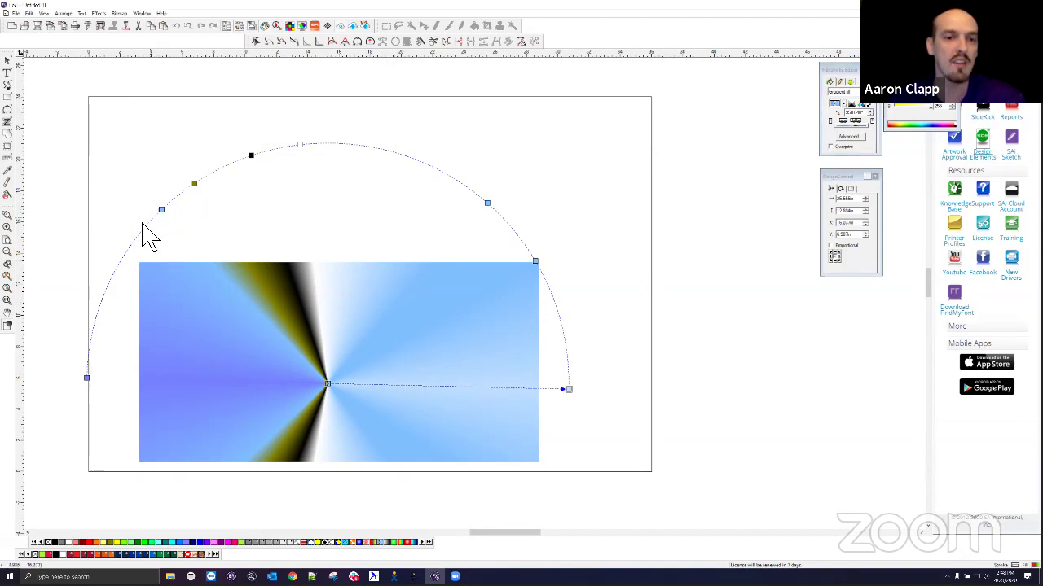
click(149, 220)
click(163, 215)
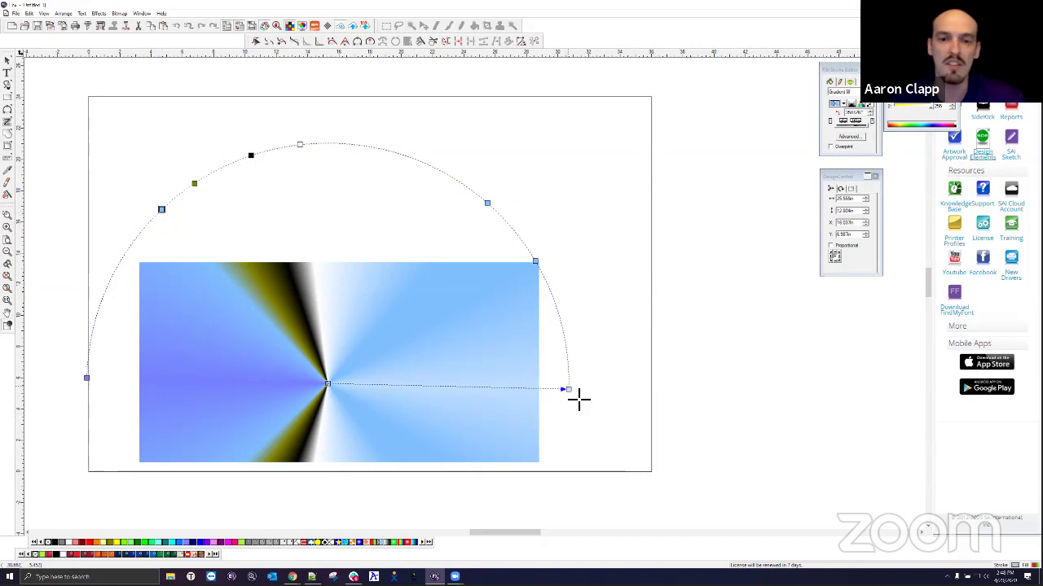
drag(561, 398, 551, 396)
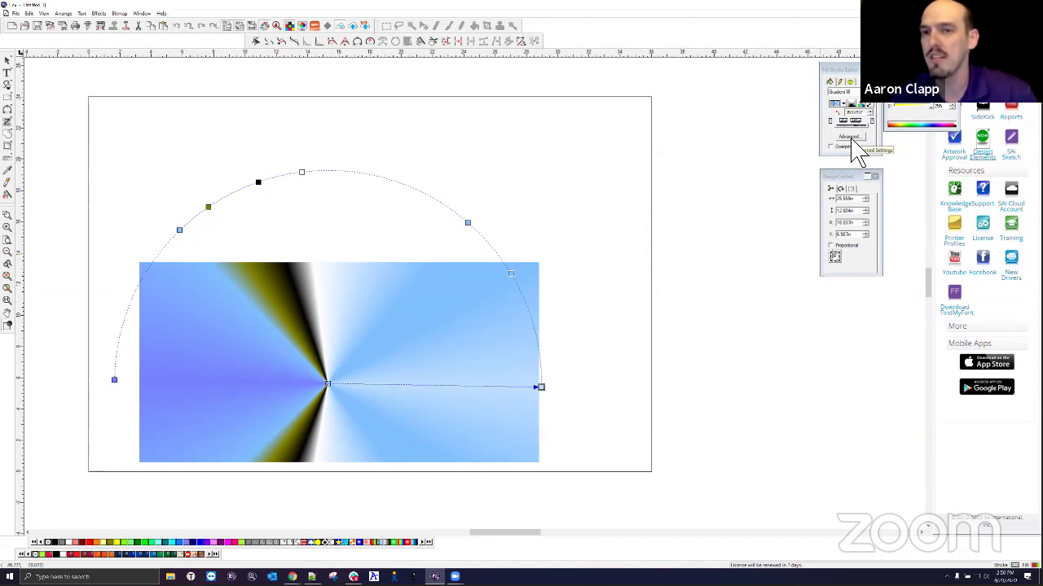
In the Crome Wheel gradient's advanced settings, try the two-spot mode, switch to a single spot color and choose a CutContour color.
click(851, 138)
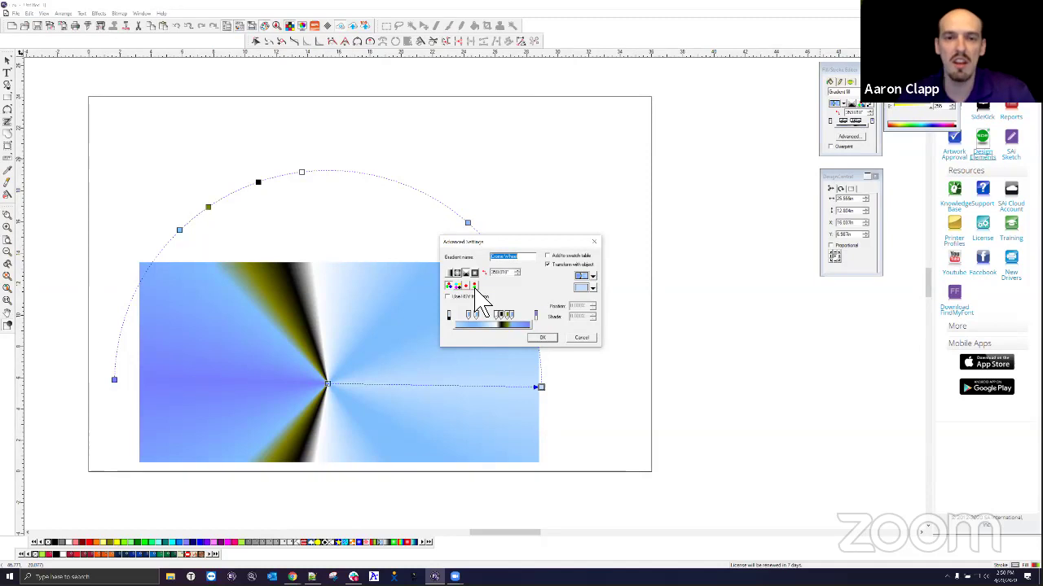
click(479, 296)
click(474, 287)
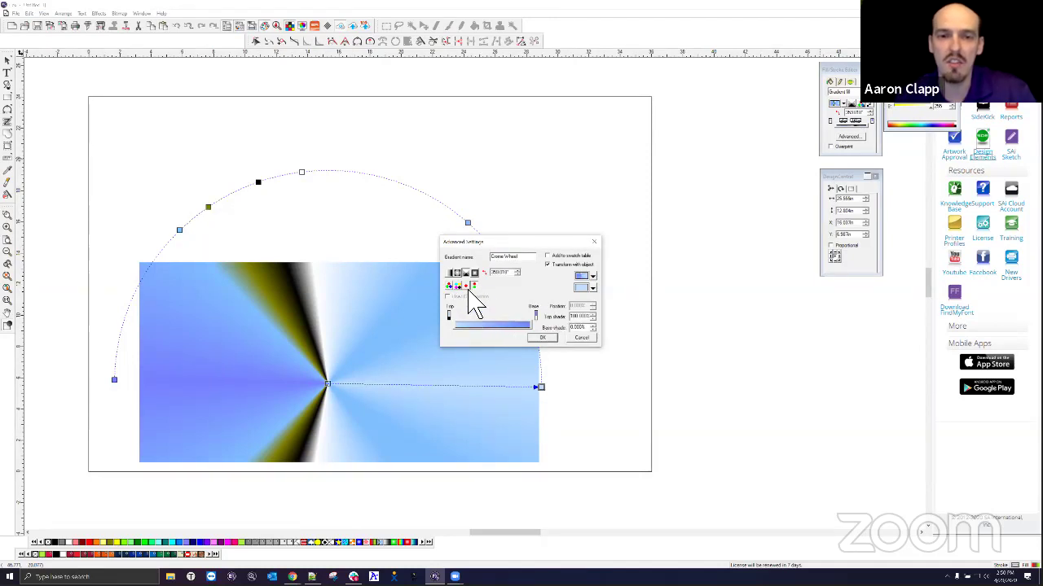
click(468, 298)
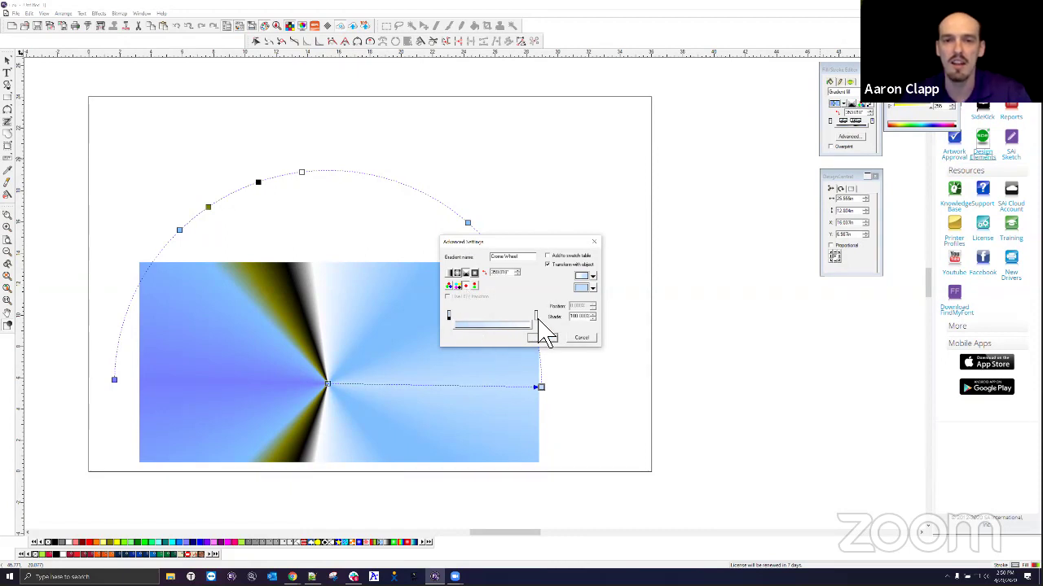
click(592, 287)
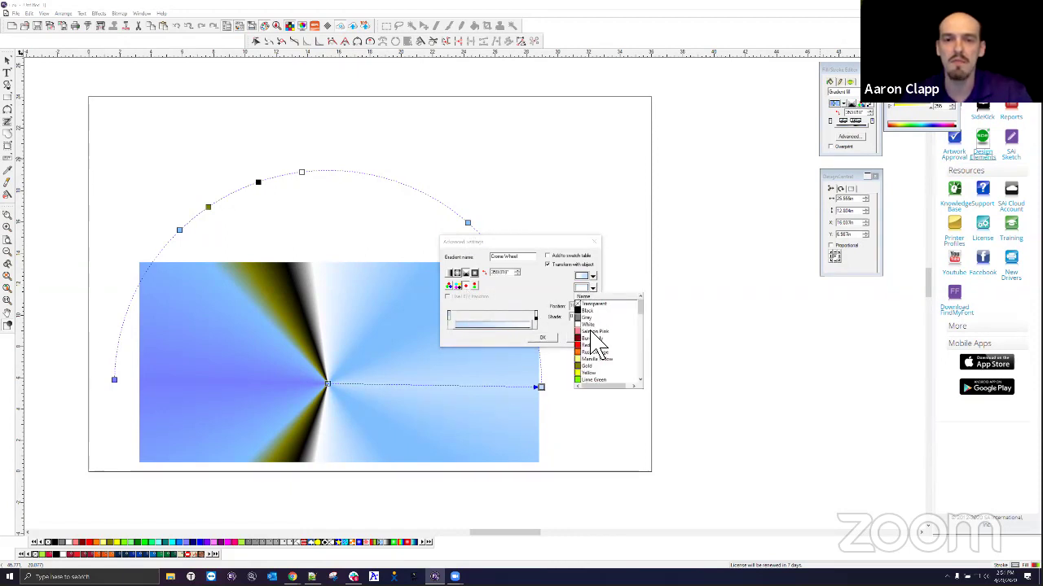
scroll(613, 352, down, 5)
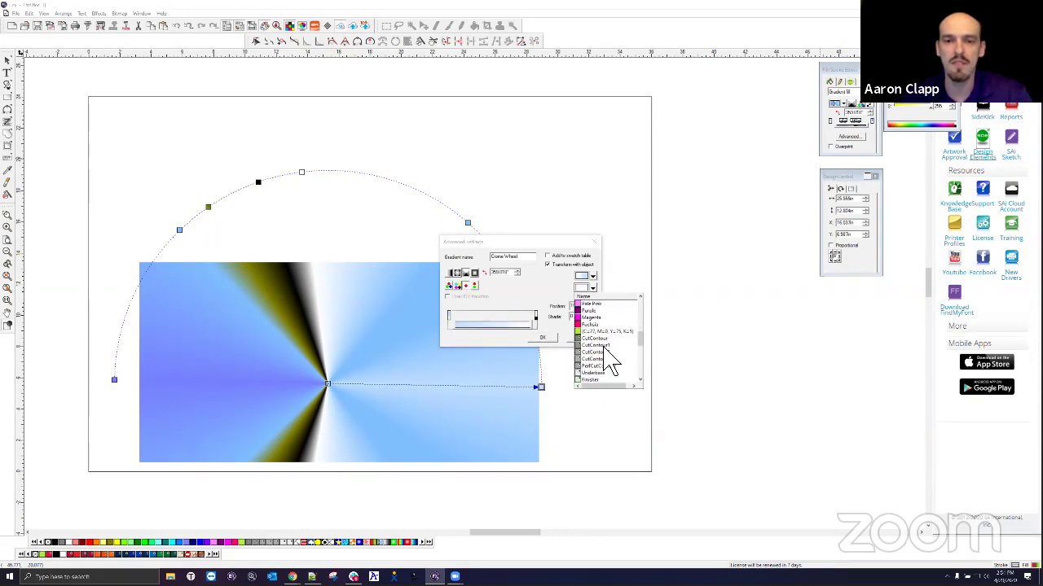
click(611, 363)
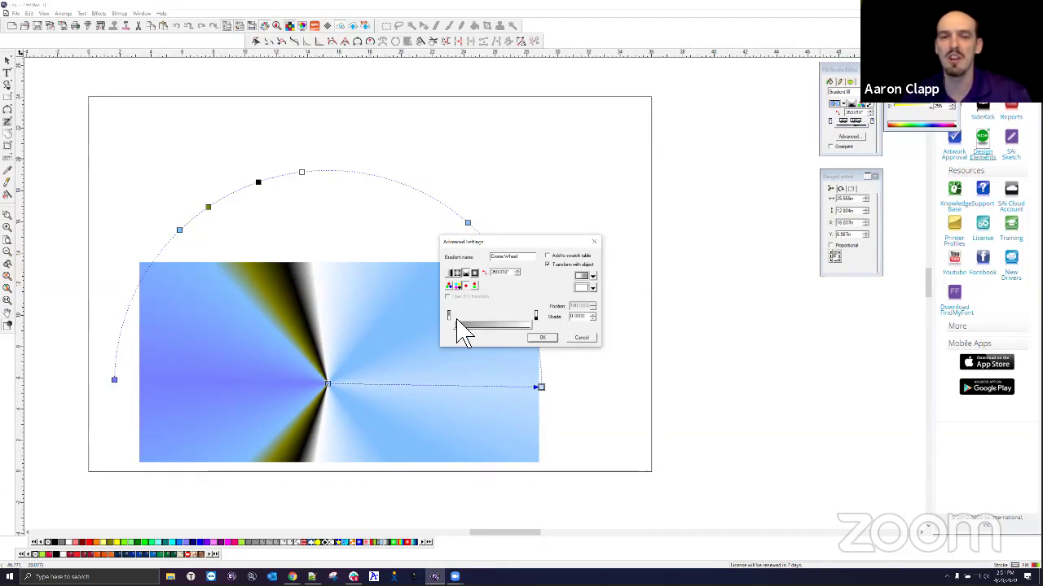
click(535, 324)
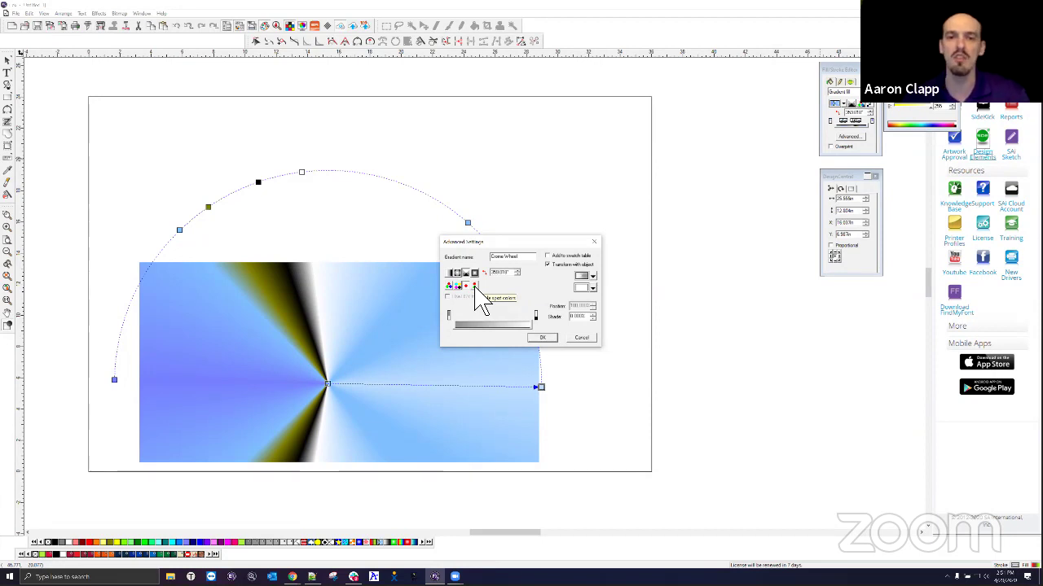
Try a two-spot-color gradient, browsing colors for the base stop and setting the top stop to a dark green PANTONE color.
click(474, 286)
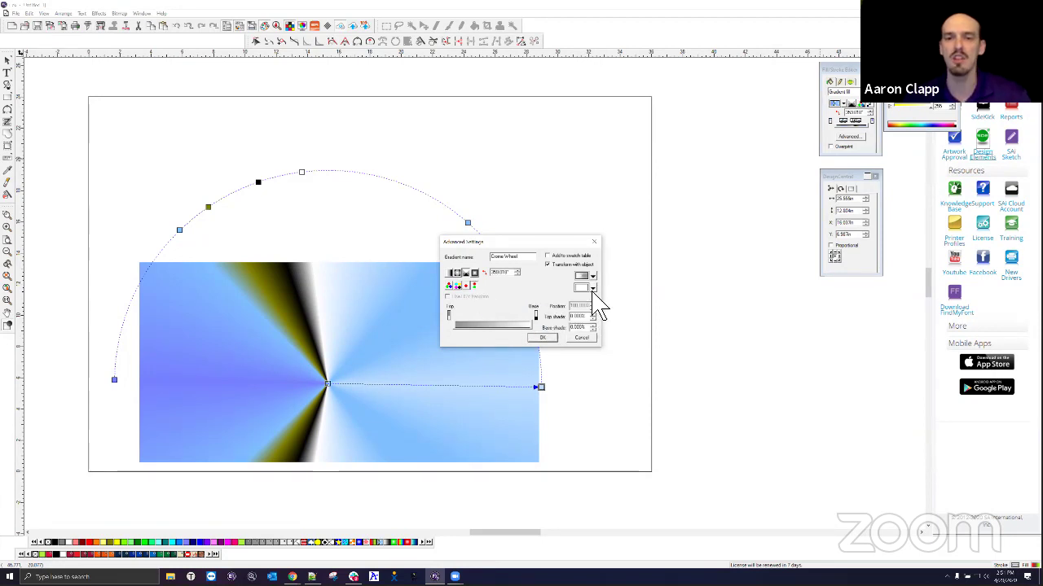
click(592, 290)
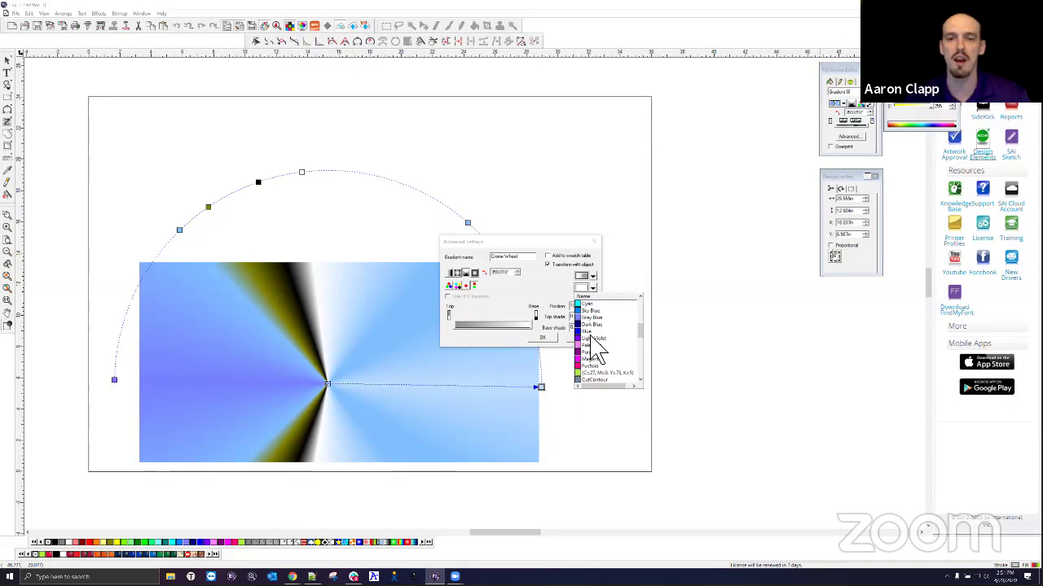
scroll(594, 346, down, 5)
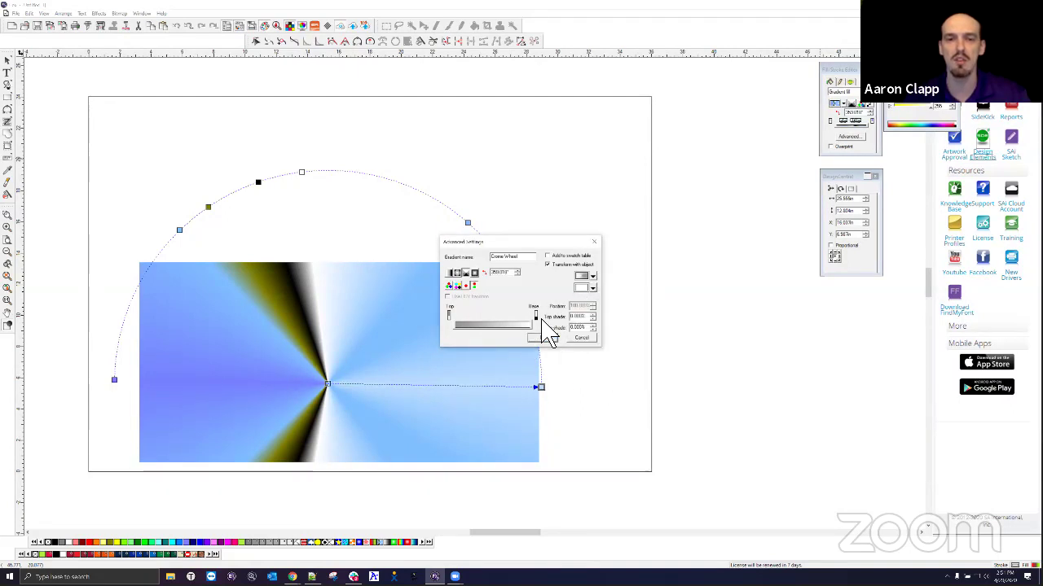
scroll(607, 334, up, 5)
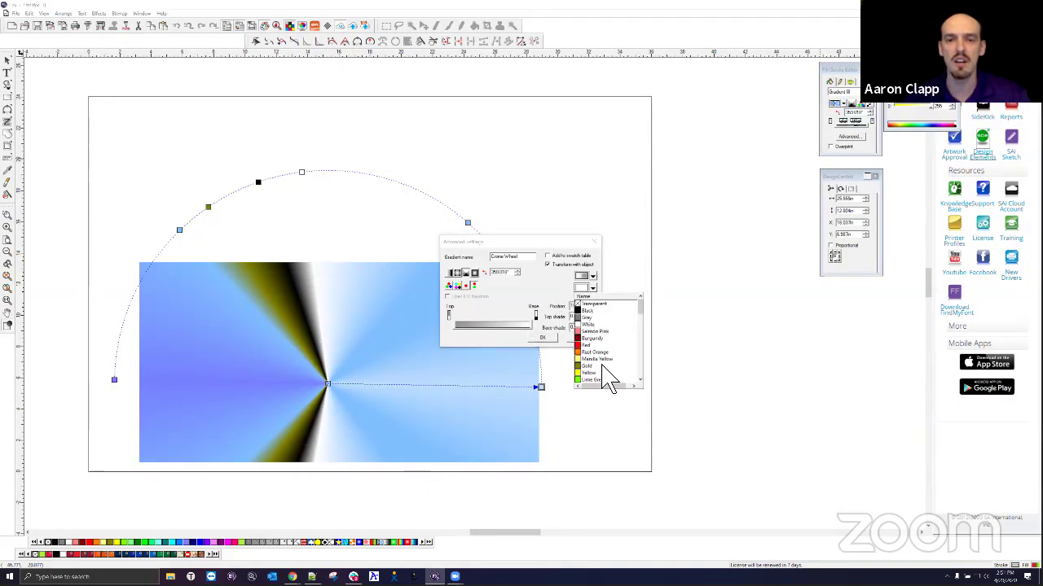
scroll(606, 373, down, 8)
click(603, 373)
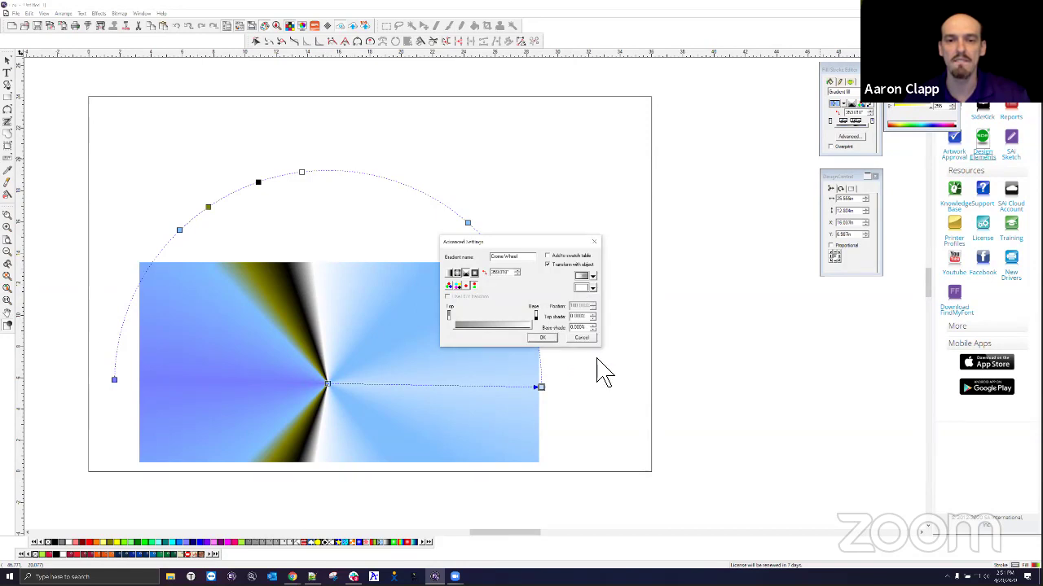
click(450, 316)
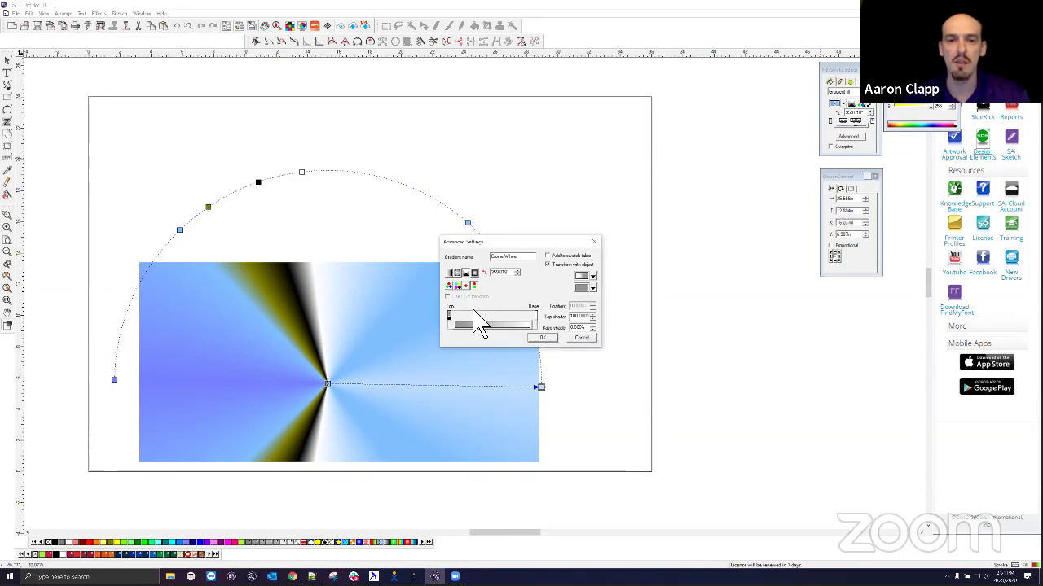
click(594, 289)
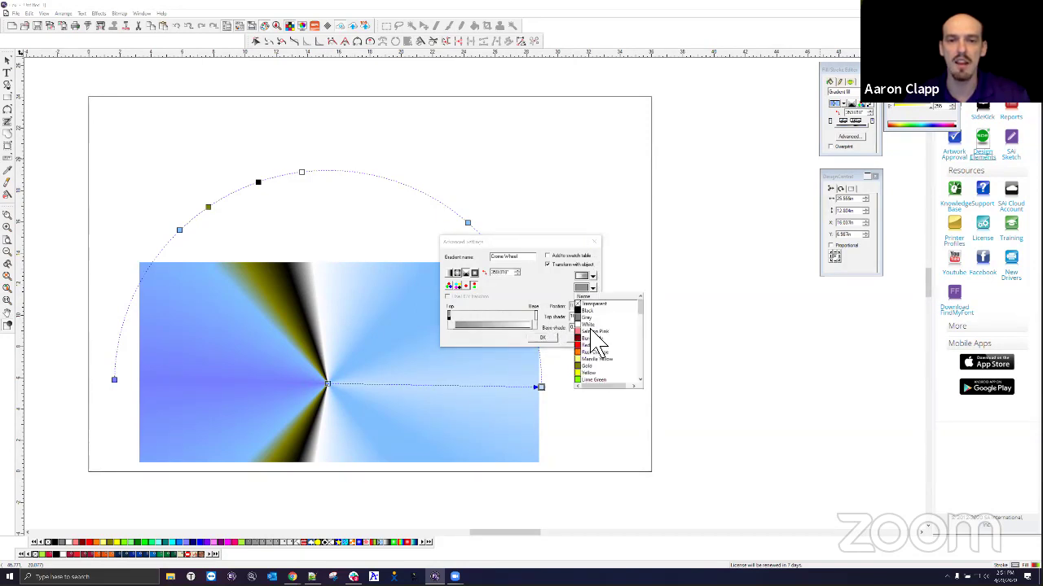
scroll(599, 359, down, 8)
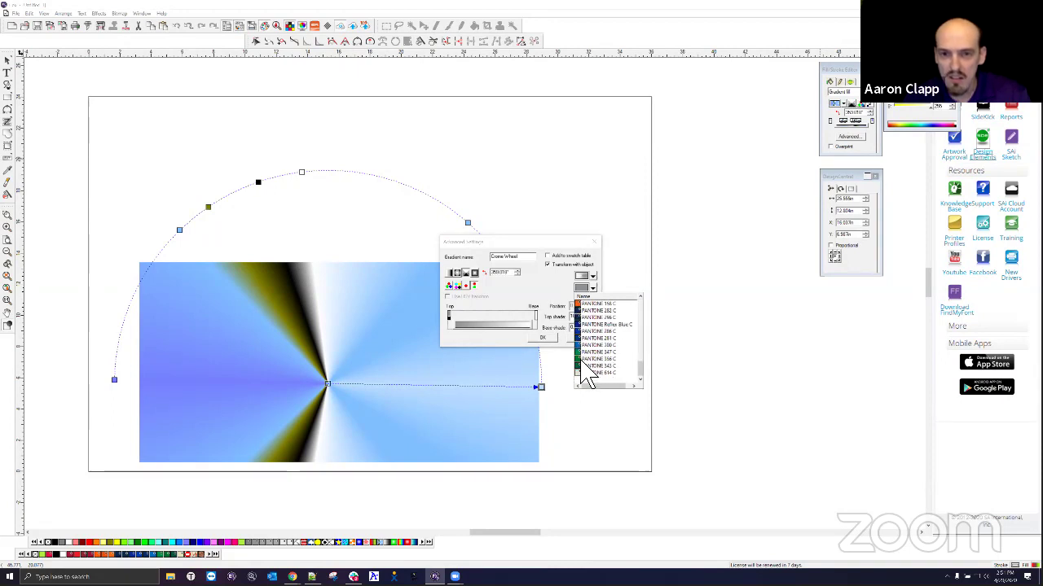
click(584, 373)
Try assigning a PANTONE color to the gradient's base stop, and discard all the advanced gradient edits.
click(535, 316)
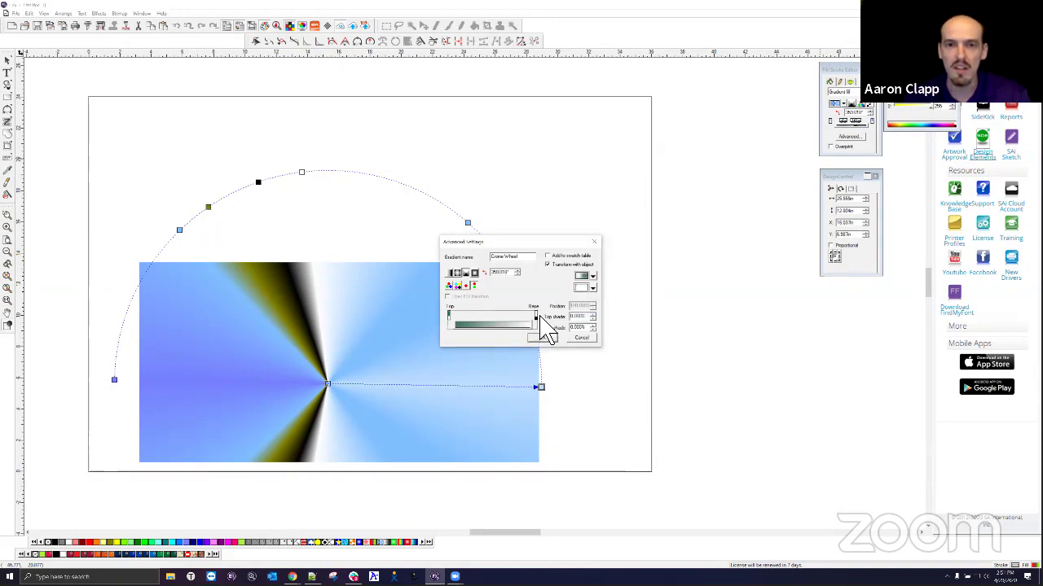
click(593, 289)
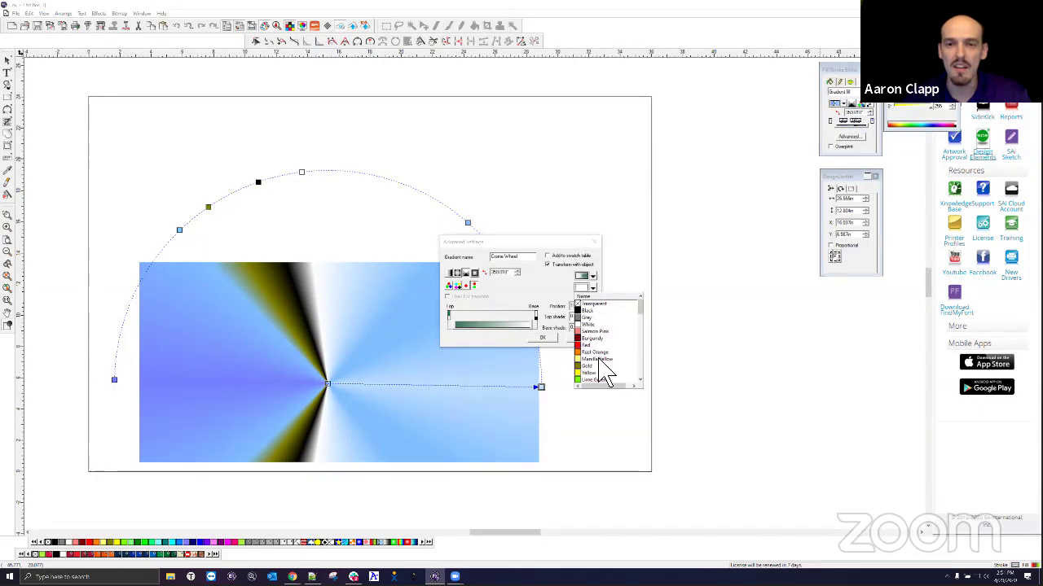
scroll(601, 367, down, 5)
click(605, 375)
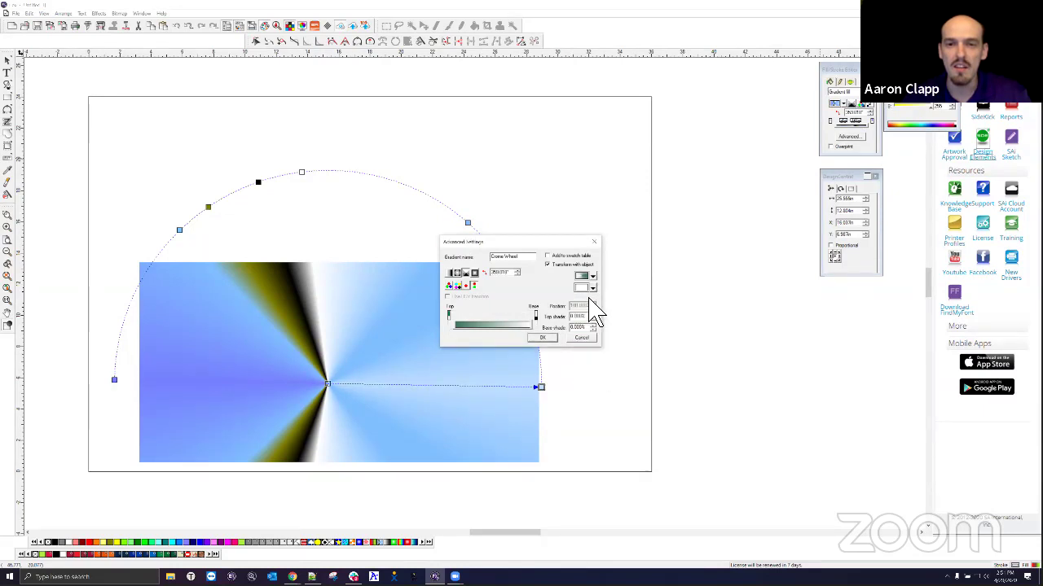
click(594, 289)
scroll(601, 371, down, 3)
scroll(600, 368, down, 3)
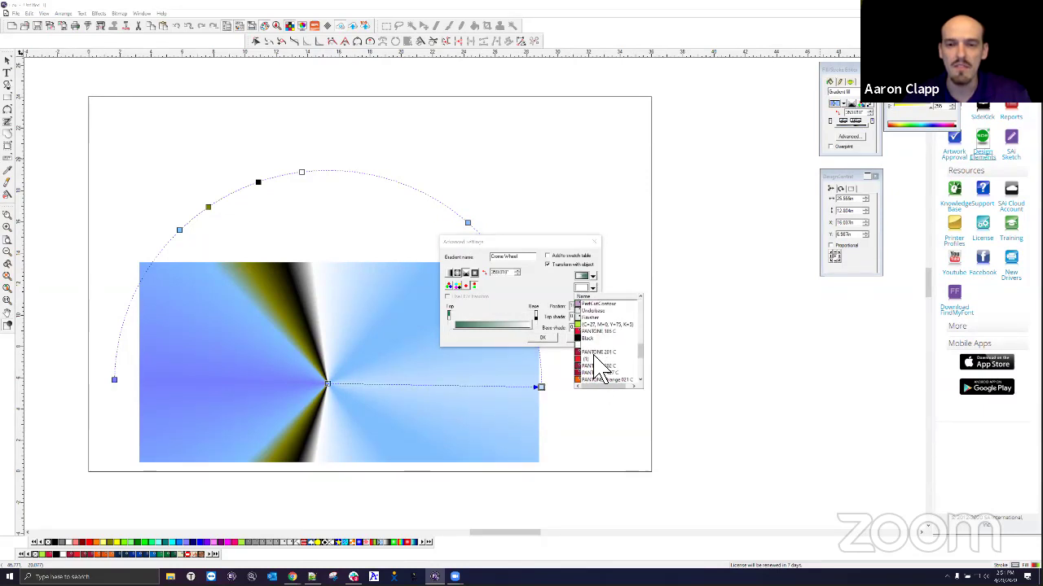
click(599, 379)
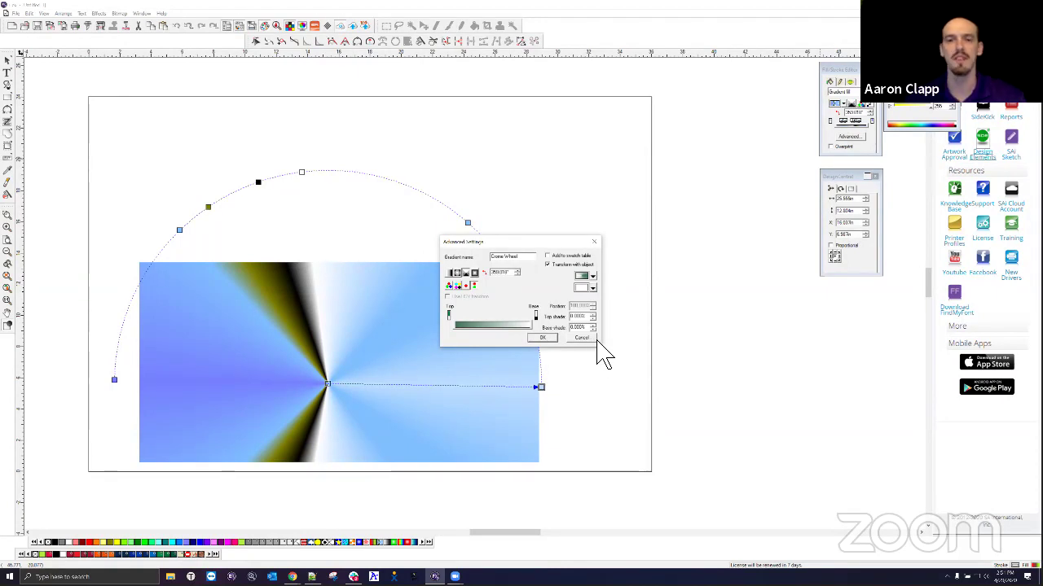
click(581, 338)
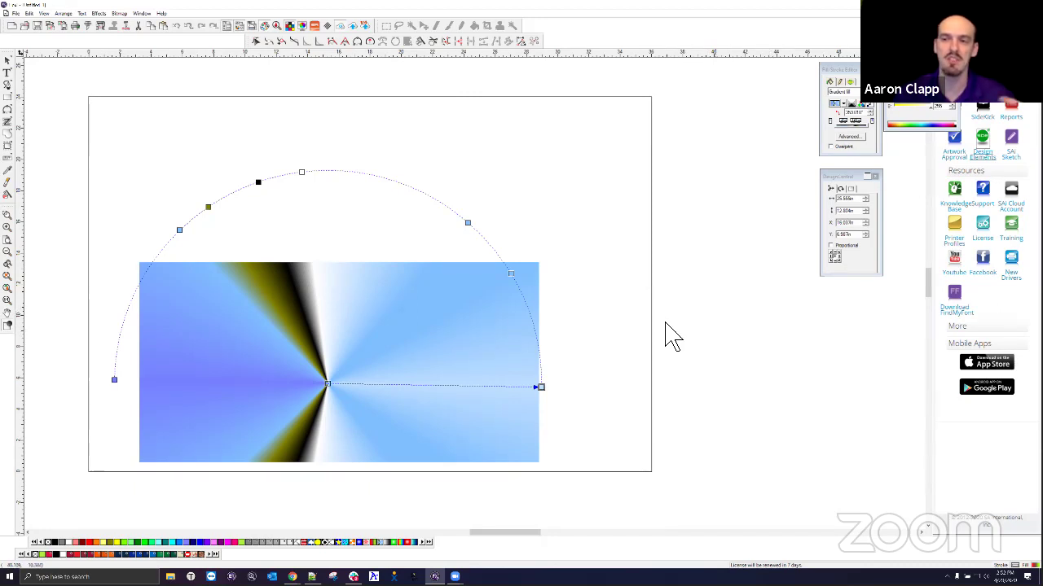
With the Eyedropper tool active, examine the swatch colors available in the gradient's advanced settings, close them unchanged and exit the tool.
click(13, 173)
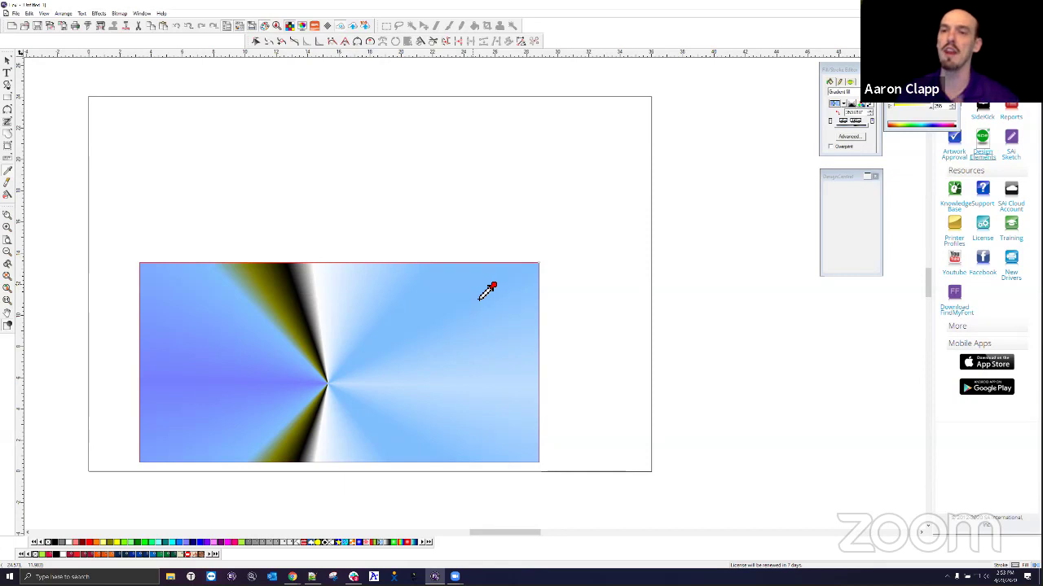
click(855, 138)
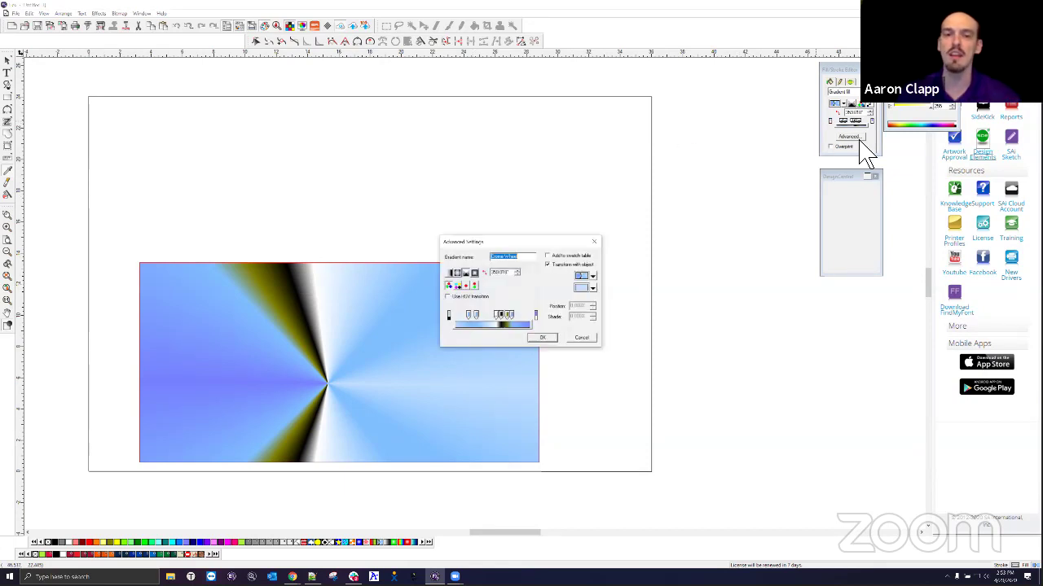
click(592, 288)
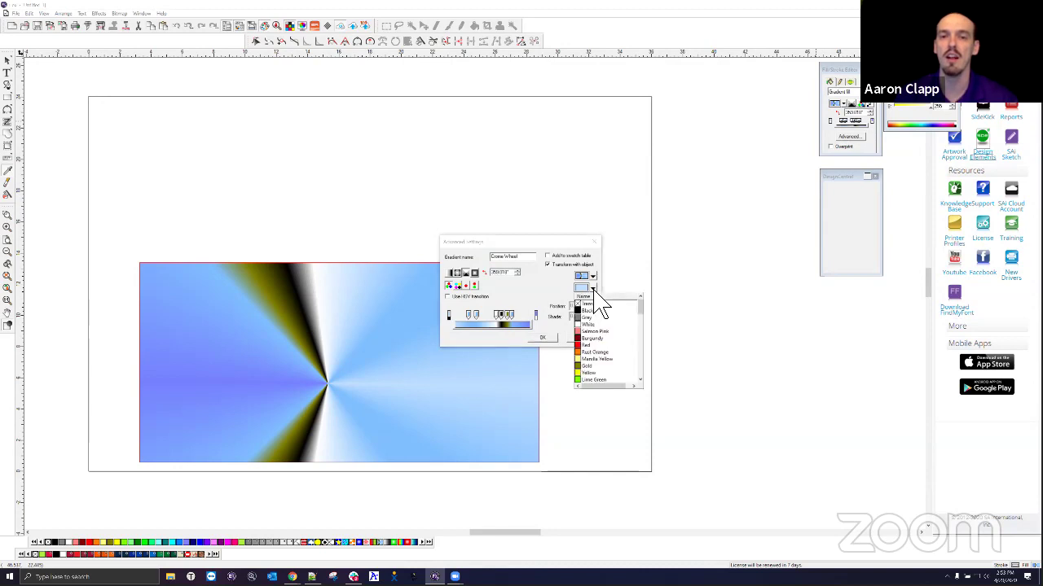
scroll(640, 351, down, 3)
scroll(642, 372, down, 10)
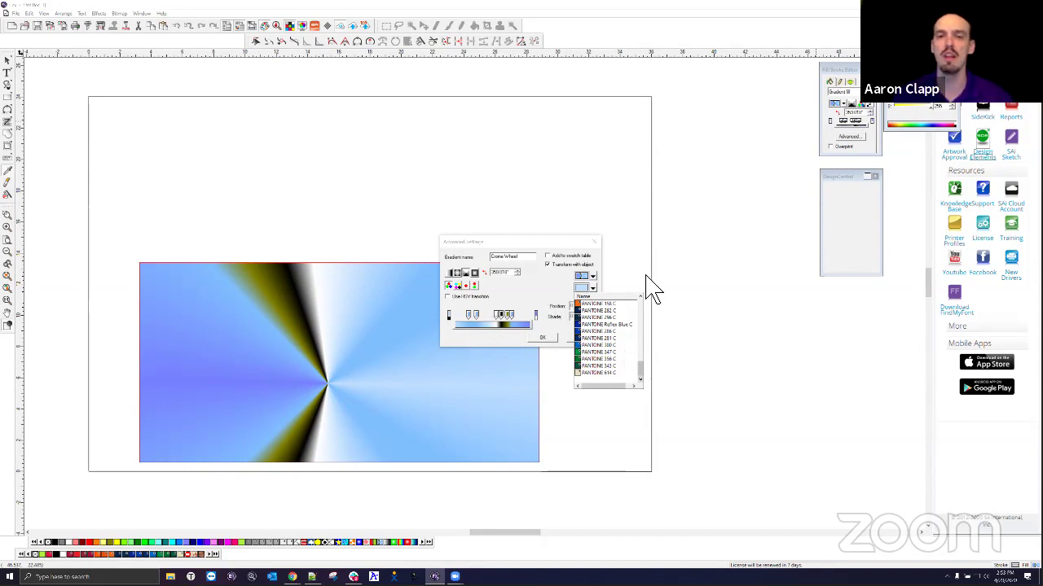
click(570, 244)
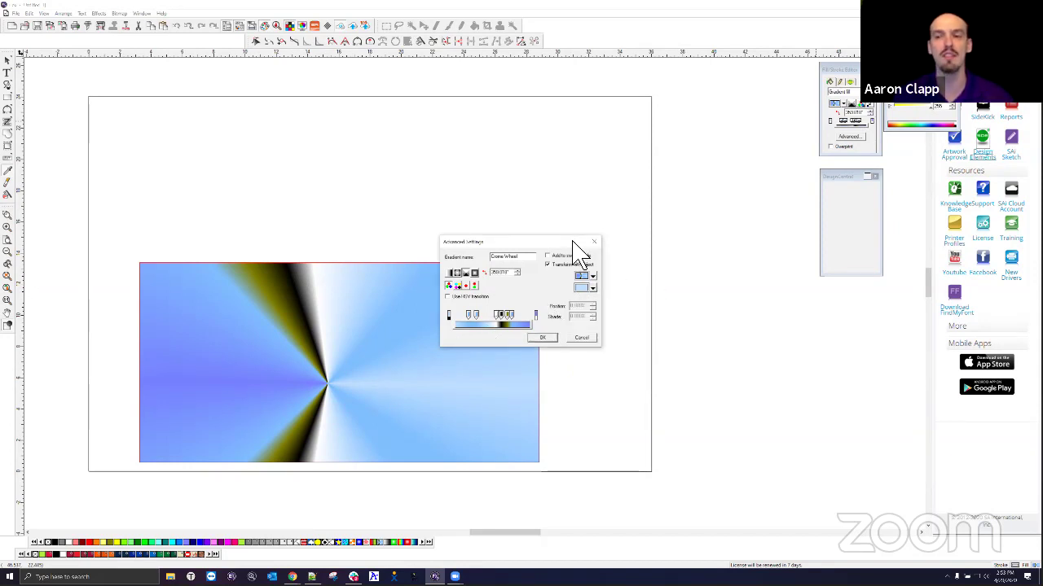
click(598, 243)
right_click(583, 375)
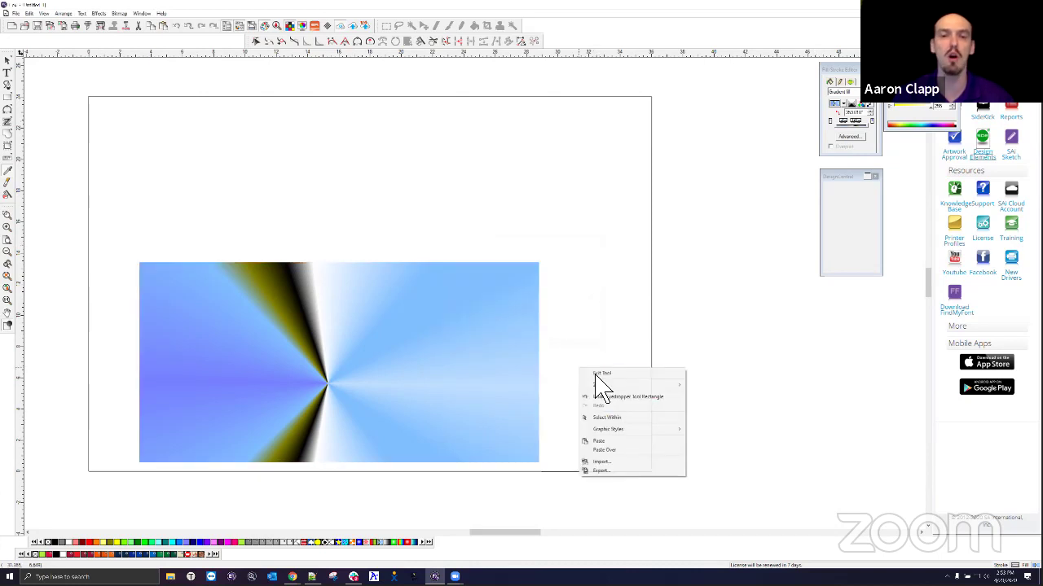
click(602, 372)
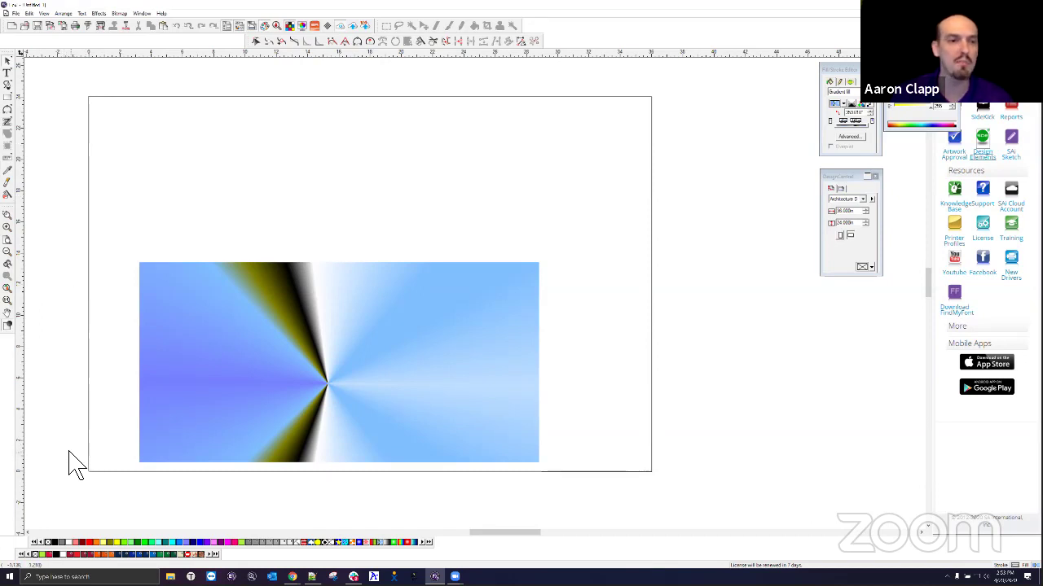
Open the cmyk.swt swatch table from the Swatch library's Table folder and browse through its colors.
right_click(135, 548)
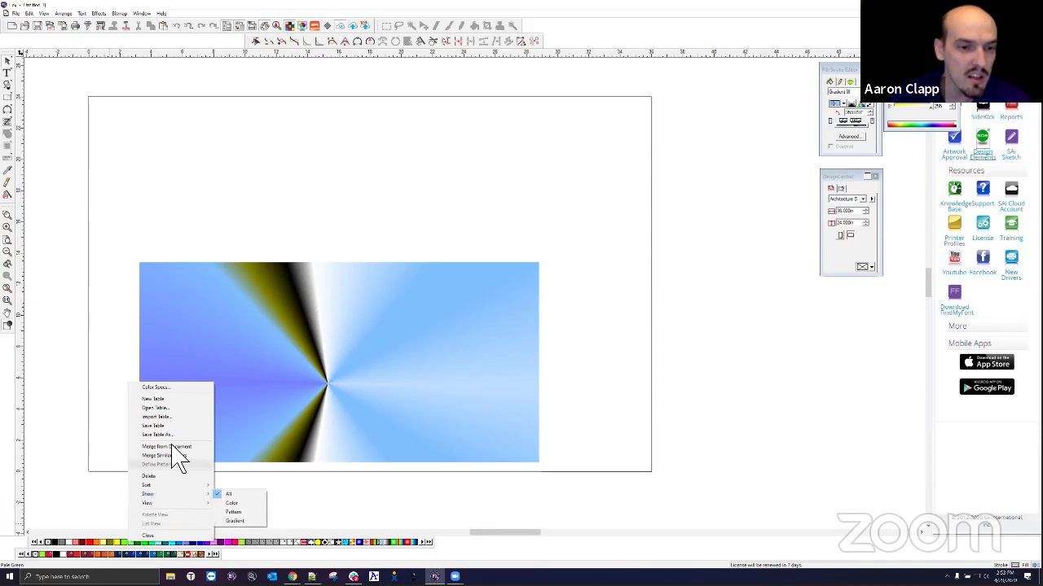
click(172, 408)
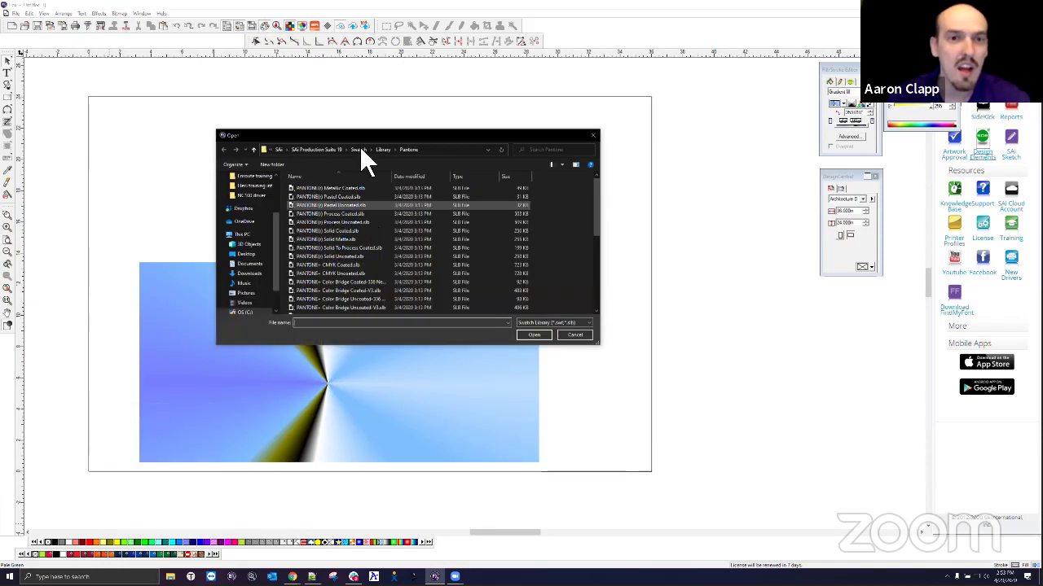
click(382, 150)
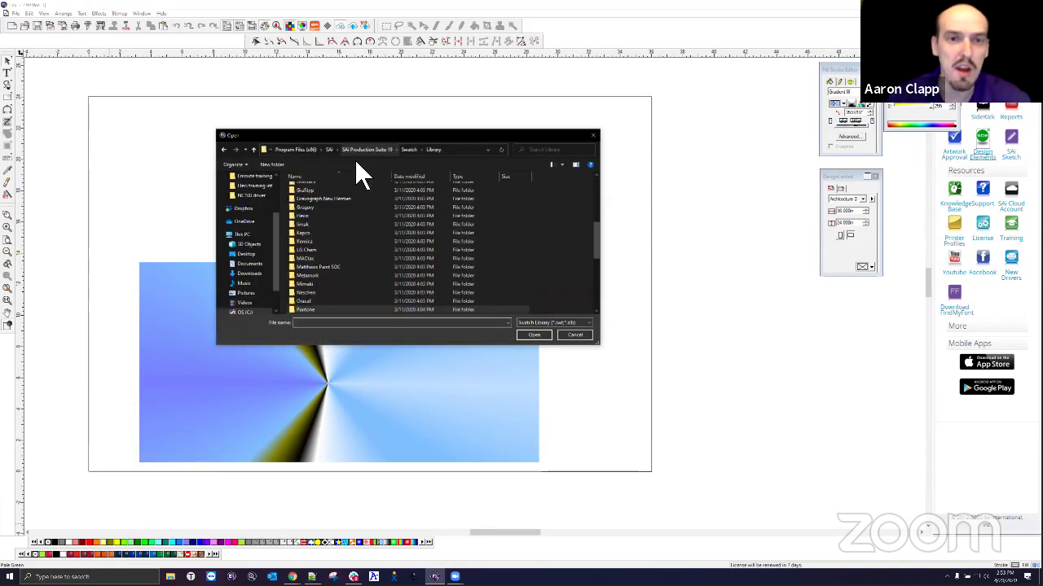
click(408, 150)
double_click(307, 198)
click(308, 188)
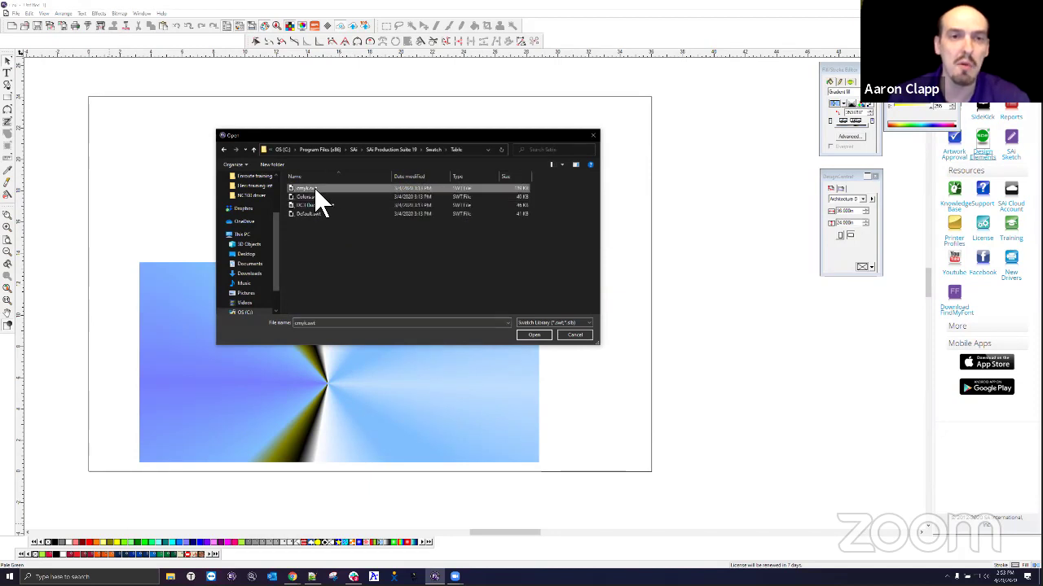
click(534, 335)
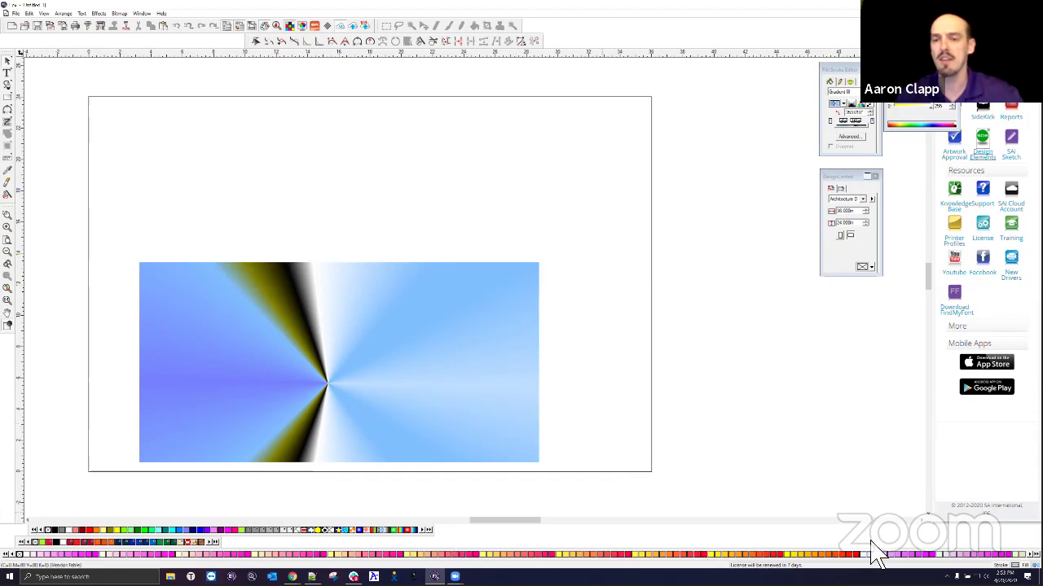
click(1031, 554)
click(1031, 554)
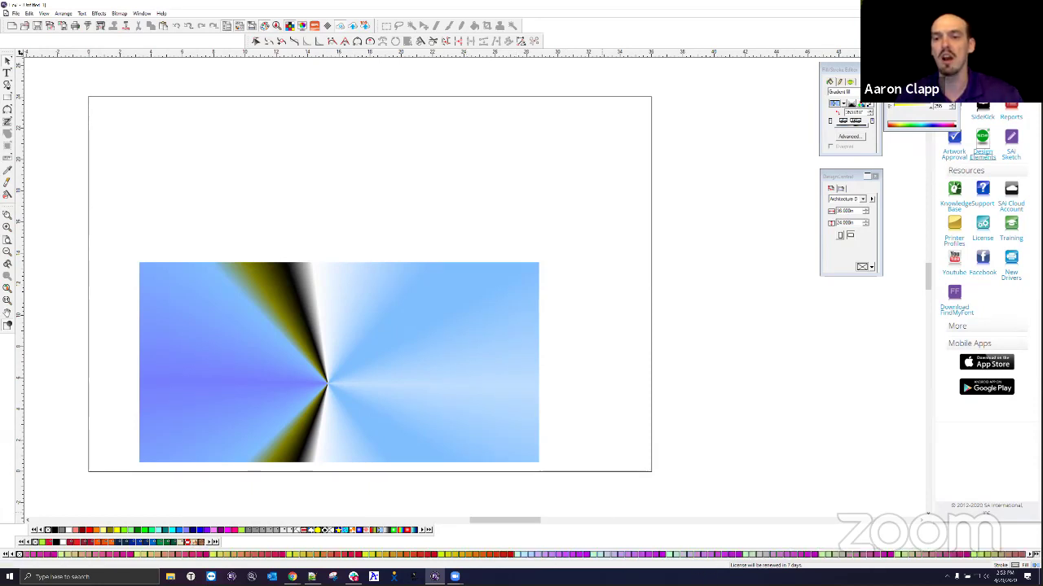
click(1032, 554)
click(1031, 554)
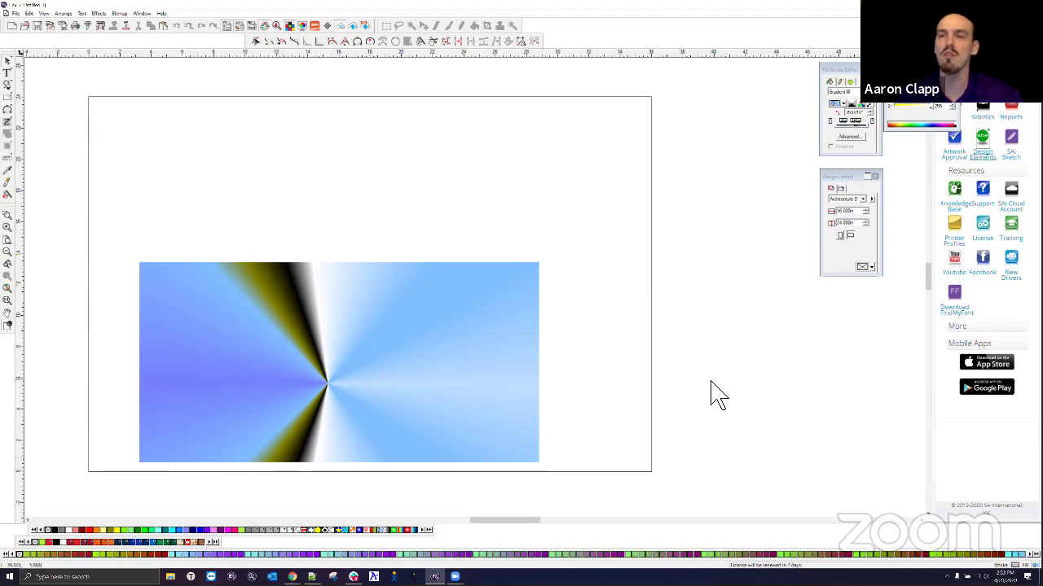
Try assigning a dark CMYK swatch to the gradient's base stop in the advanced settings, and discard the change.
click(852, 138)
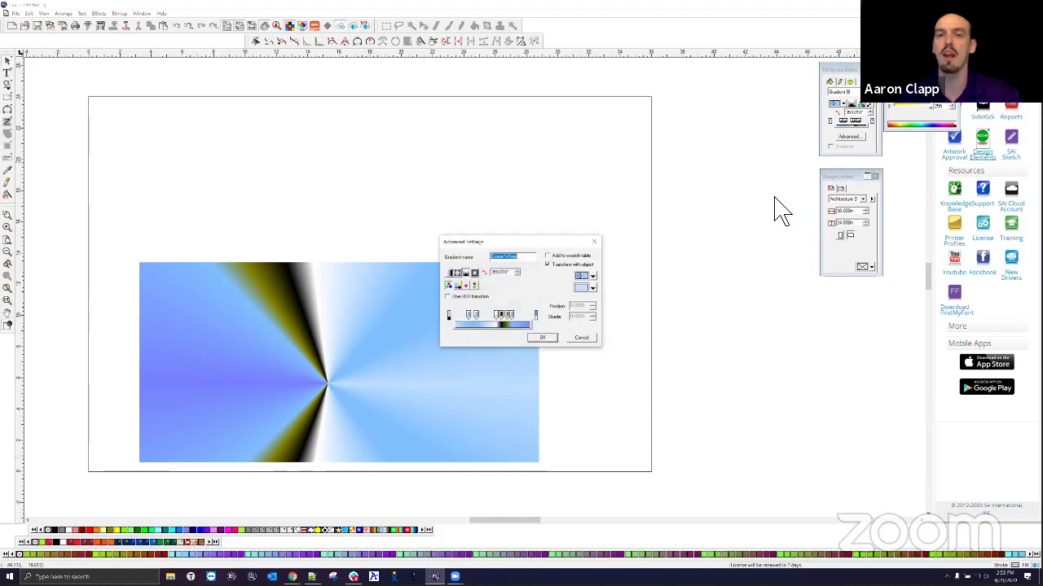
drag(552, 256, 655, 171)
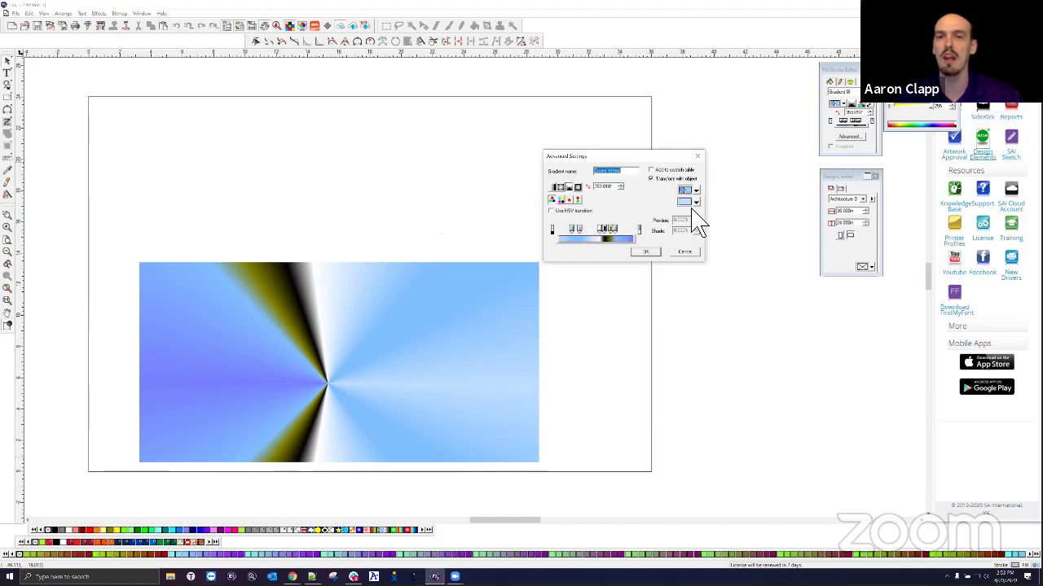
click(695, 202)
drag(743, 216, 749, 297)
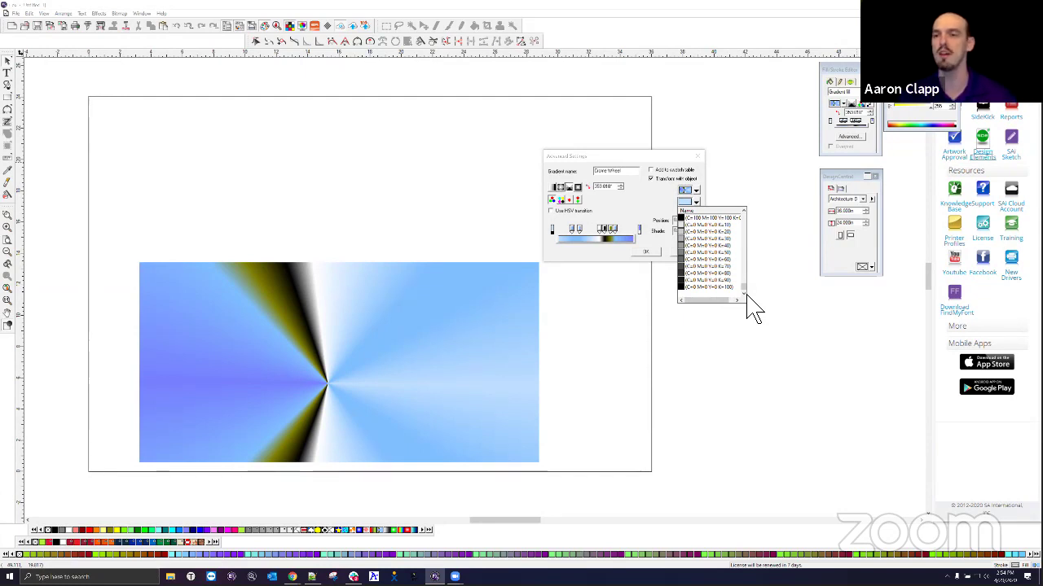
click(720, 218)
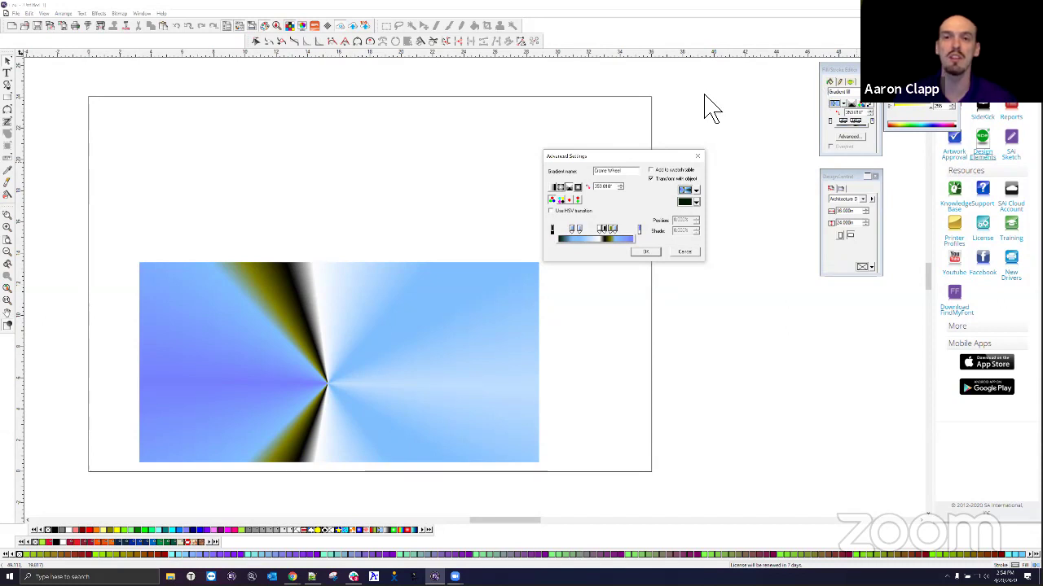
click(684, 251)
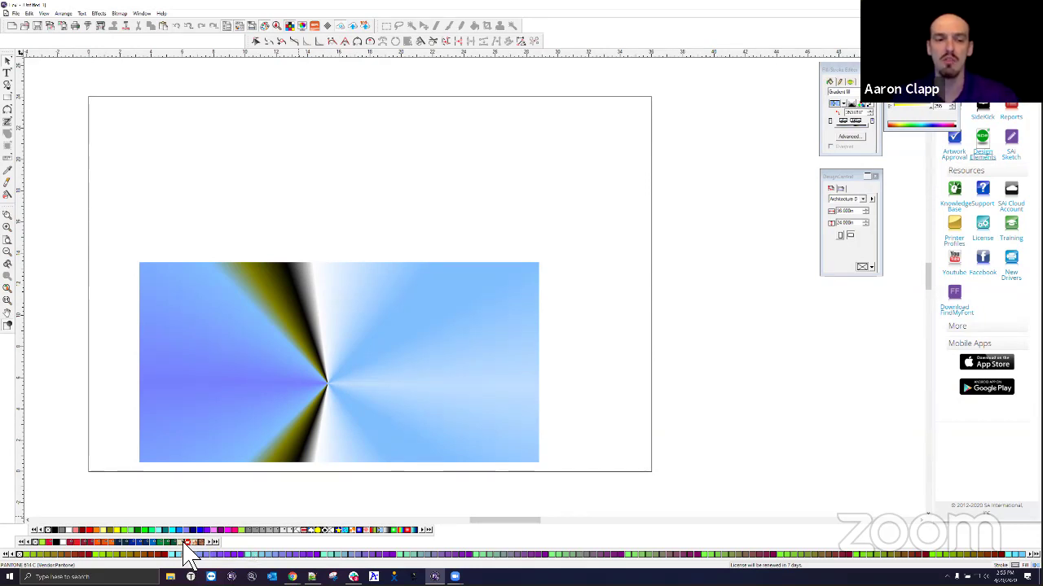
Try saving the custom PANTONE swatch table, including as a new file in the Swatch library's Table folder, and cancel the save.
right_click(184, 549)
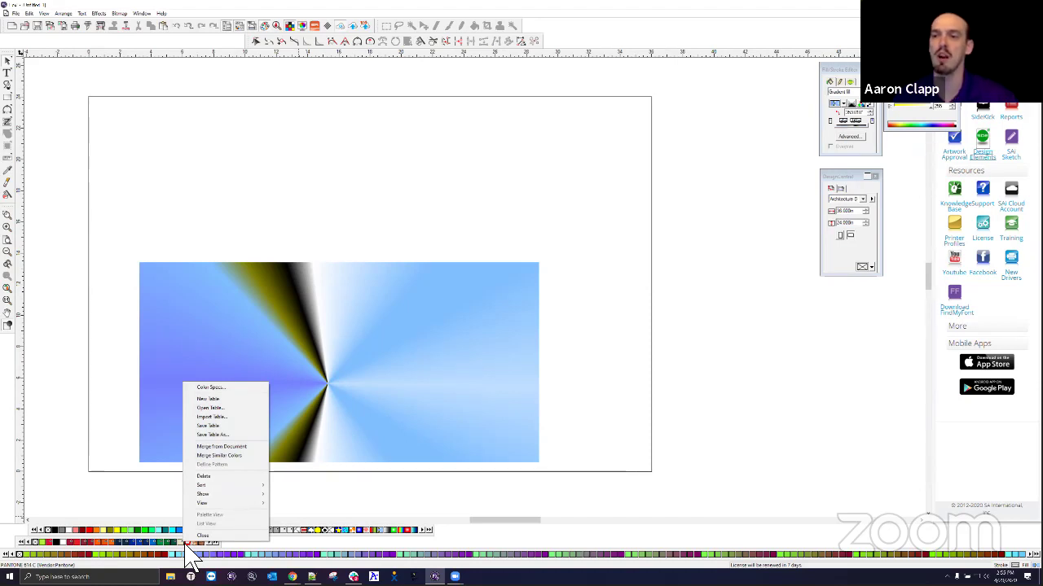
click(218, 427)
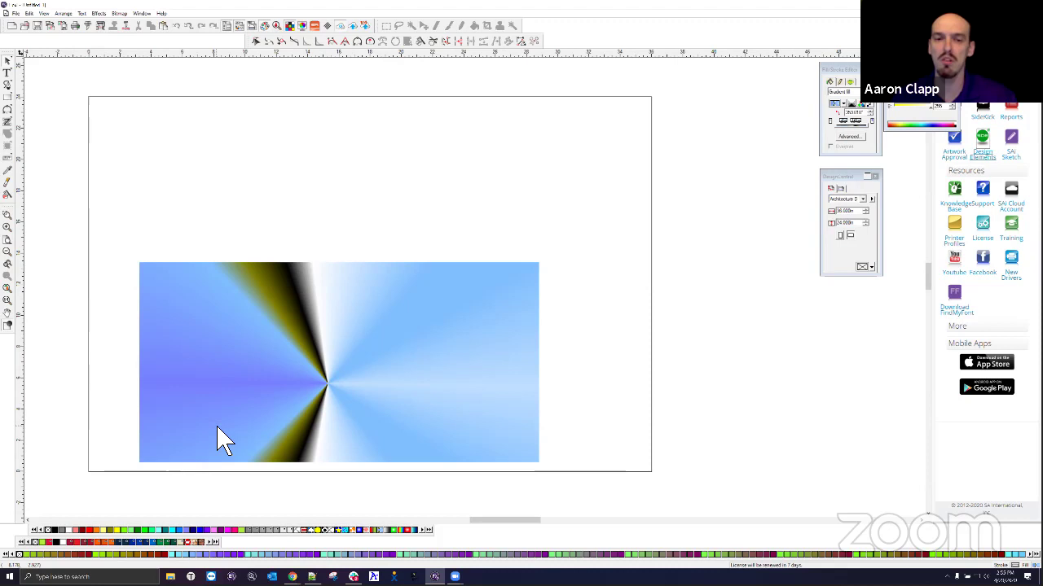
right_click(184, 546)
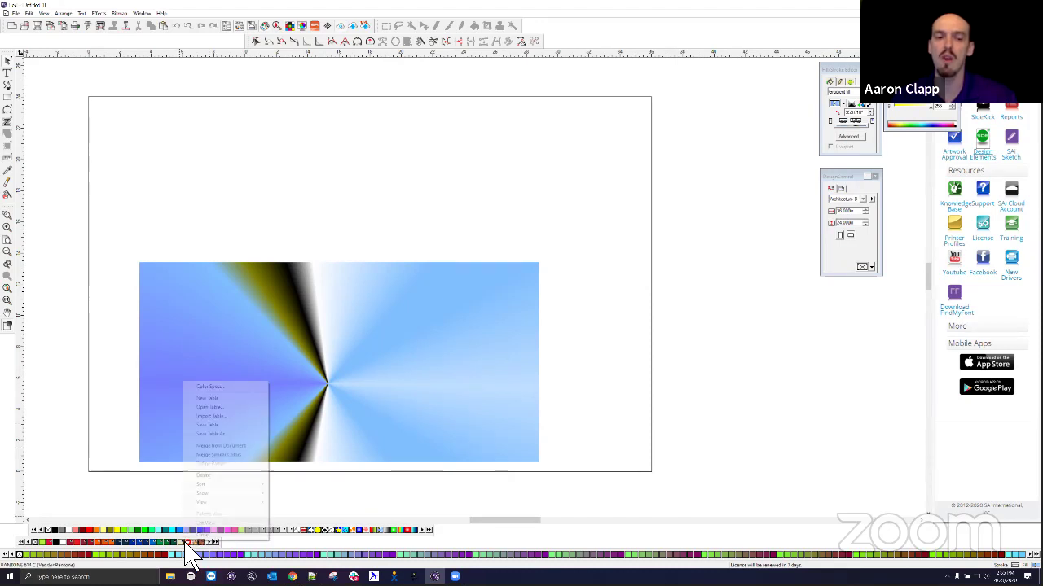
click(221, 435)
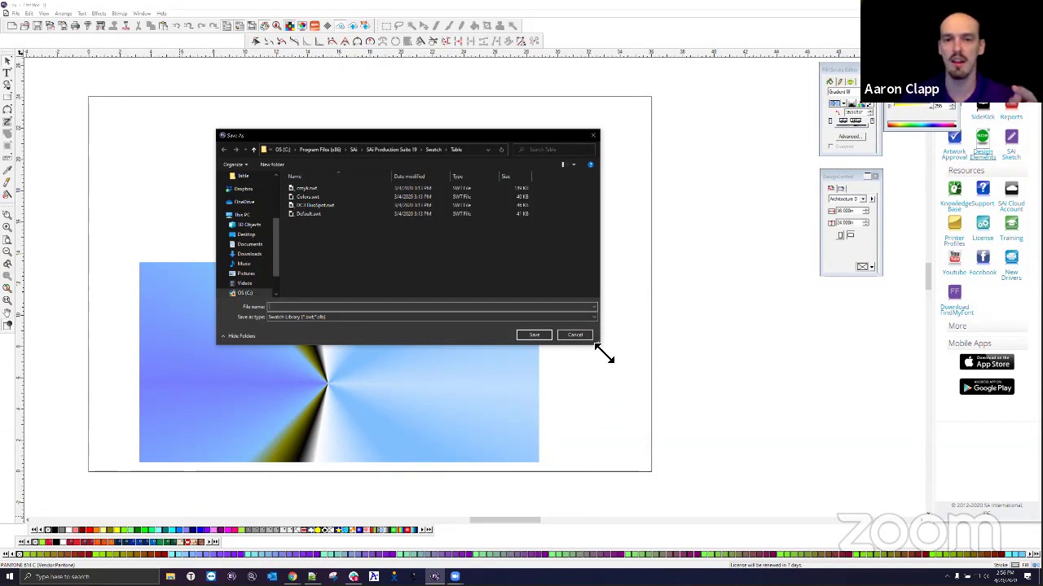
click(582, 336)
Delete the gradient rectangle and create a CMYK swatch chart on the page, leaving its advanced step and label settings unchanged.
click(419, 369)
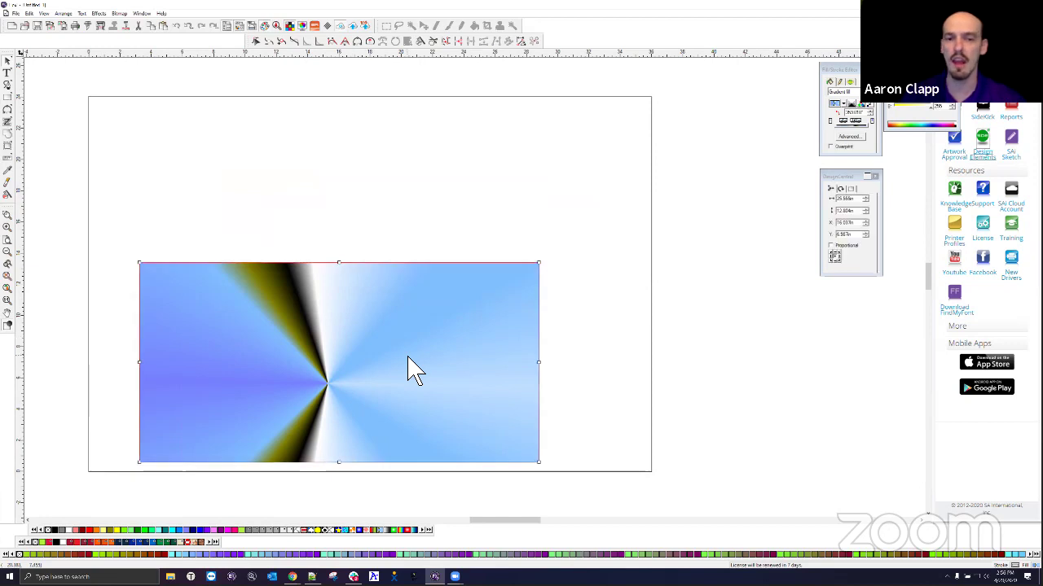
key(Delete)
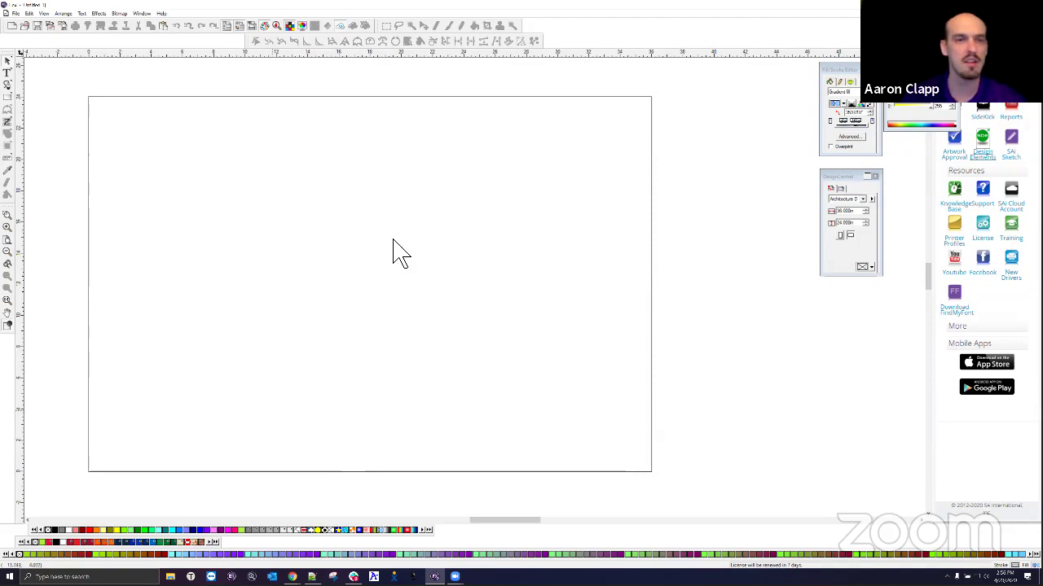
click(47, 13)
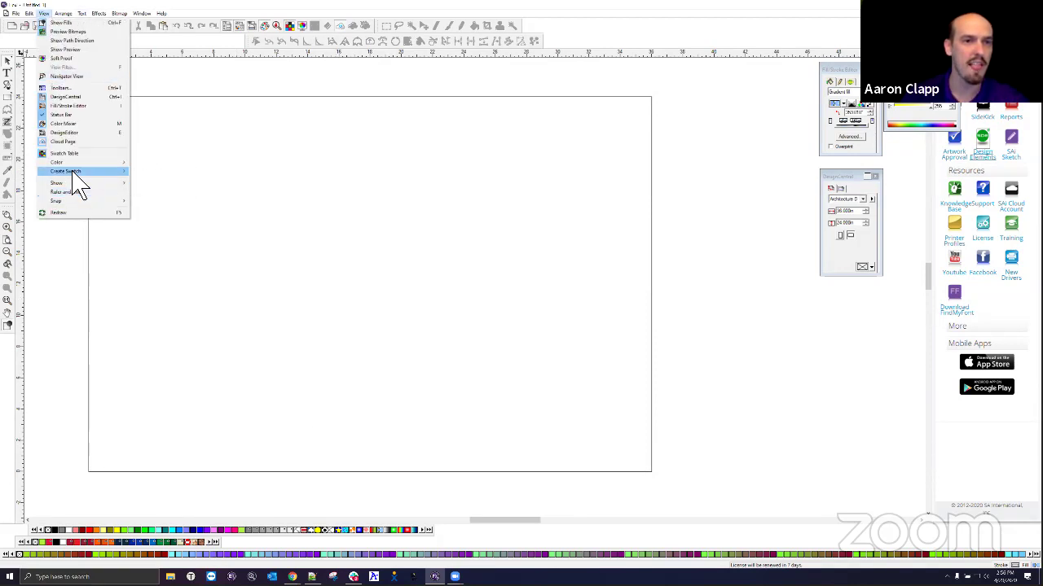
mouse_move(73, 175)
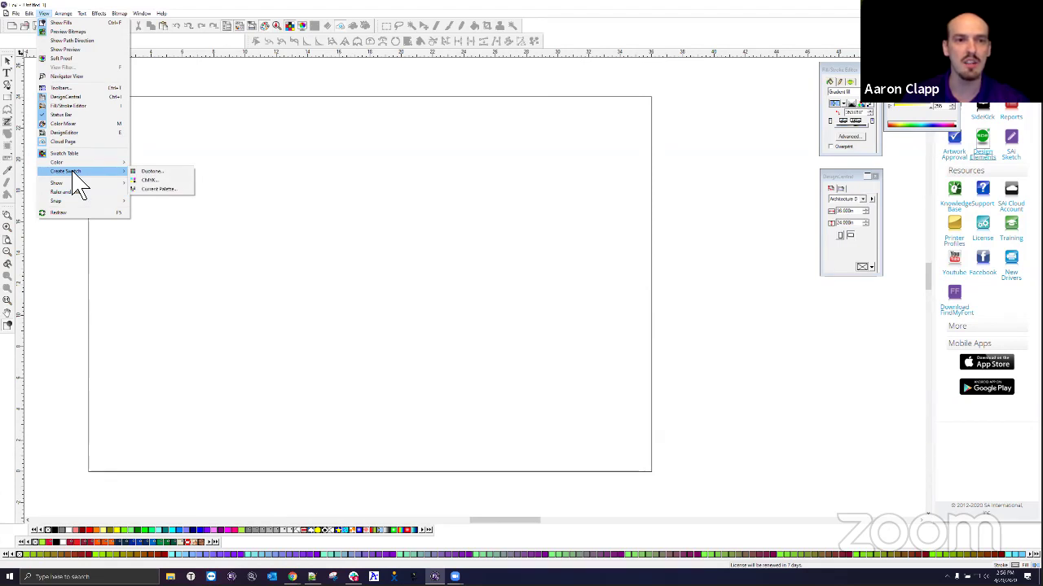
click(165, 182)
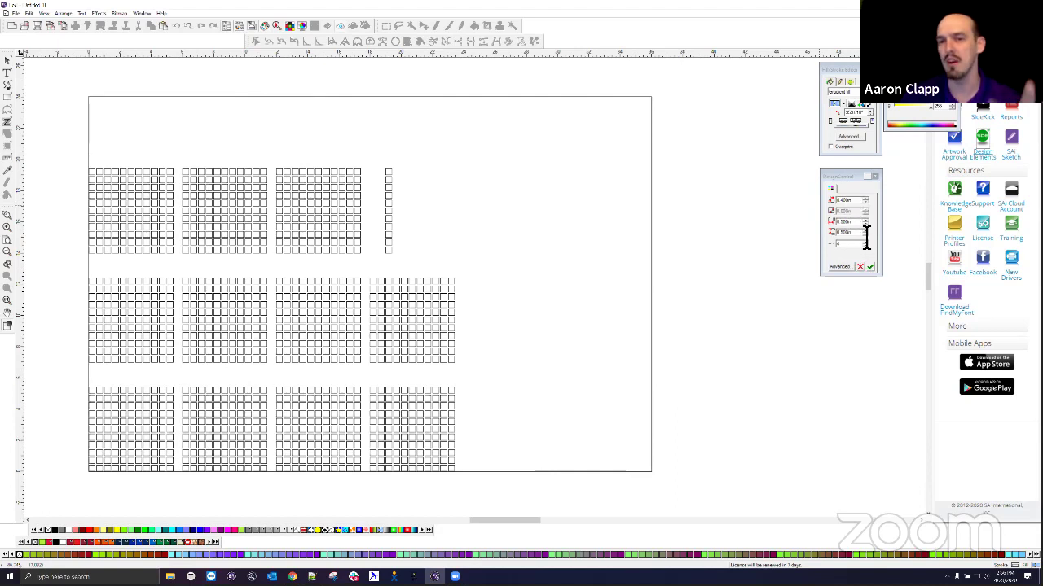
click(839, 267)
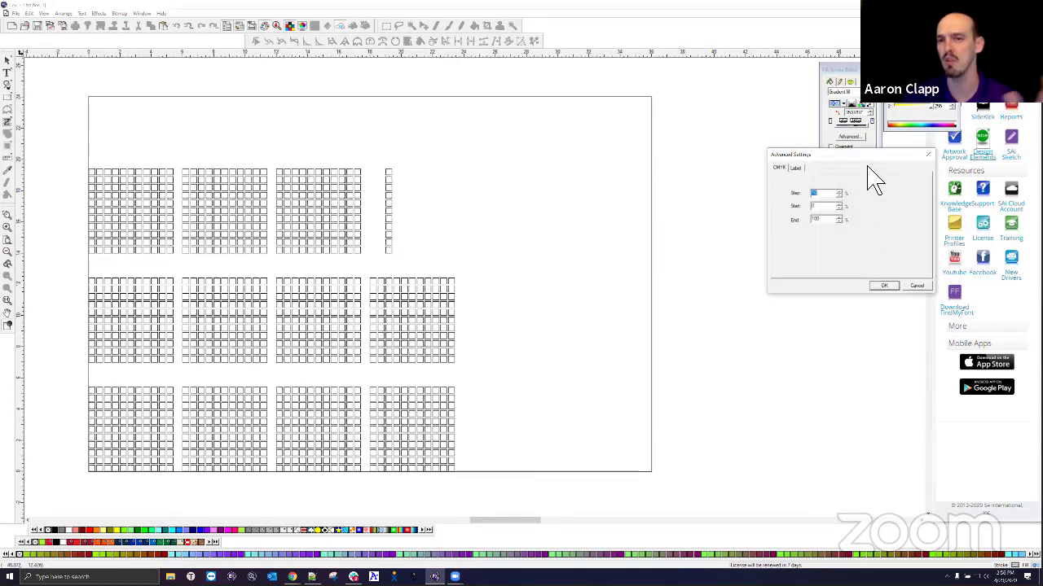
click(794, 168)
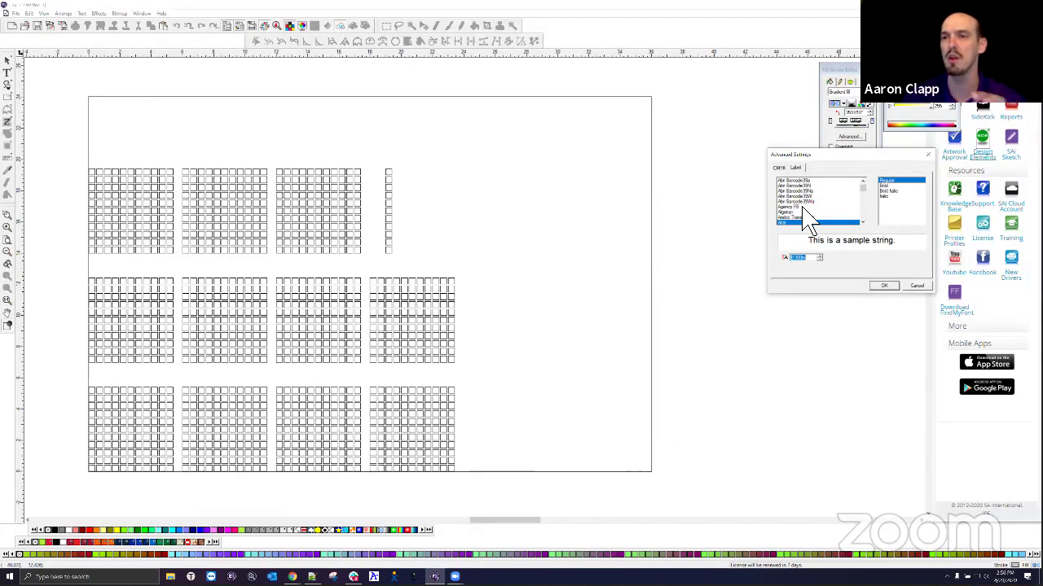
click(916, 286)
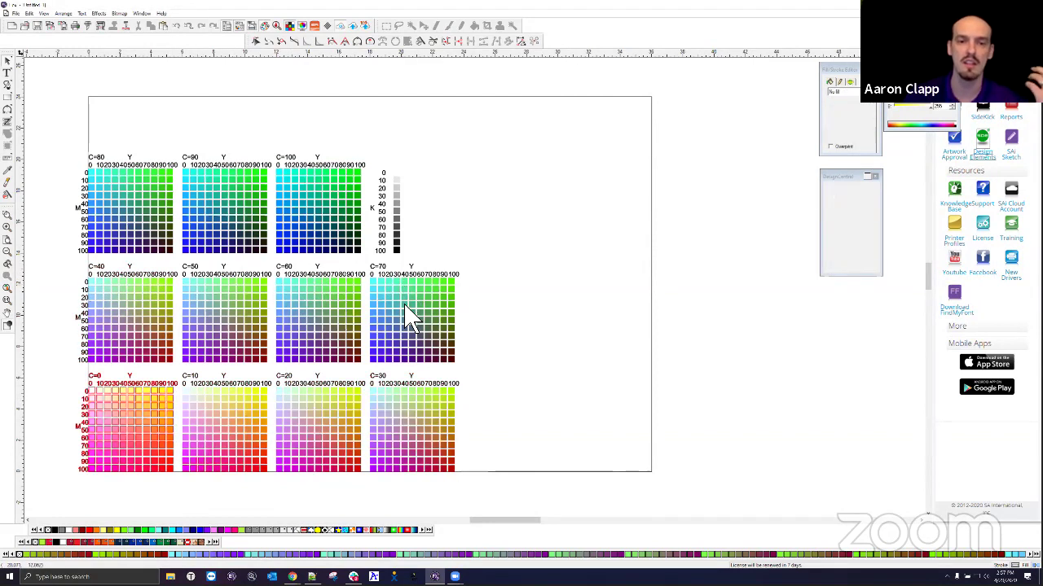
Ungroup the entire CMYK chart and select the single C=70, M=0, Y=100 swatch to inspect its color, and deselect it.
right_click(435, 475)
click(473, 460)
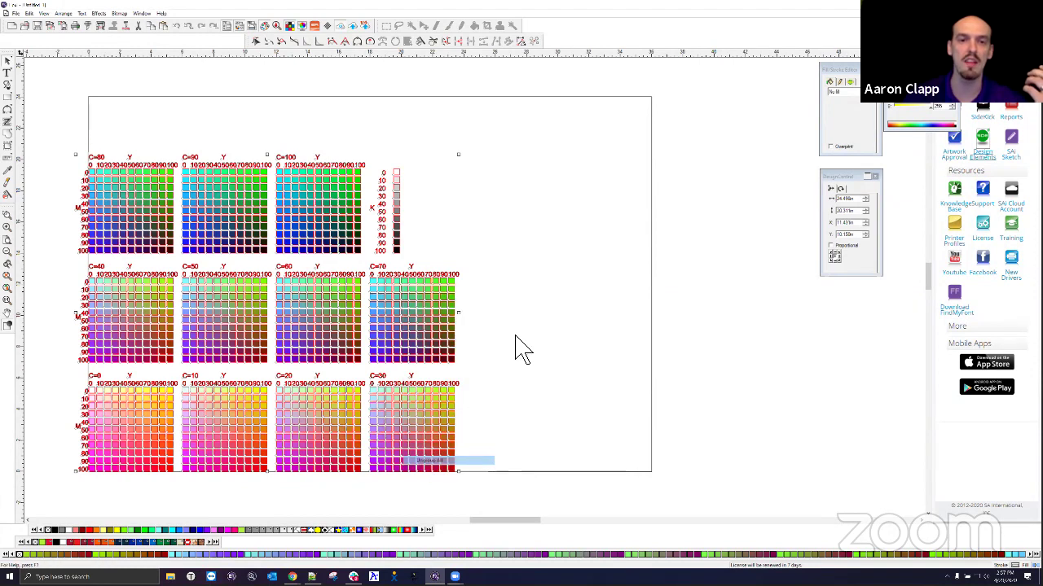
click(450, 281)
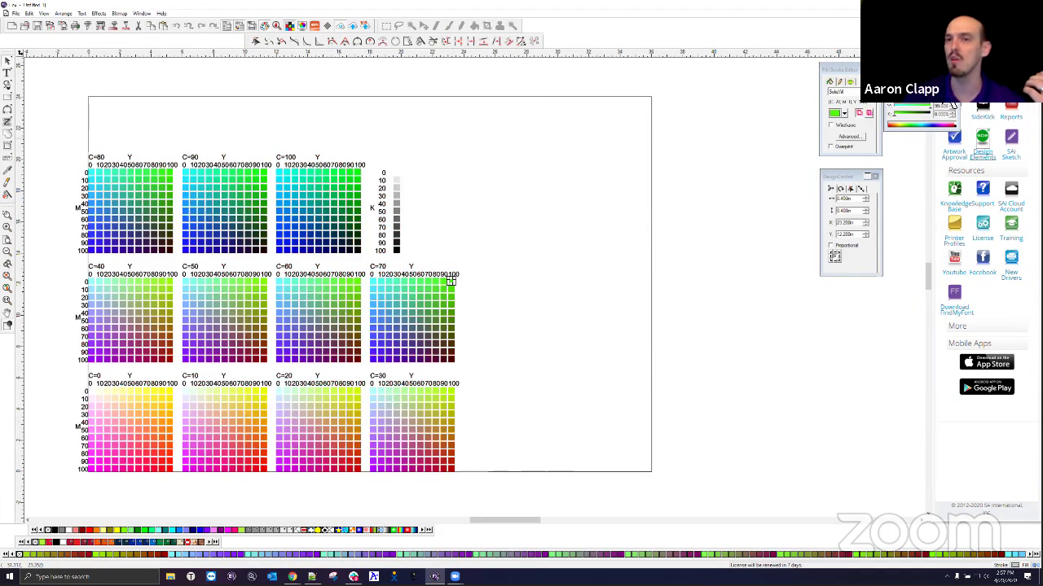
click(689, 361)
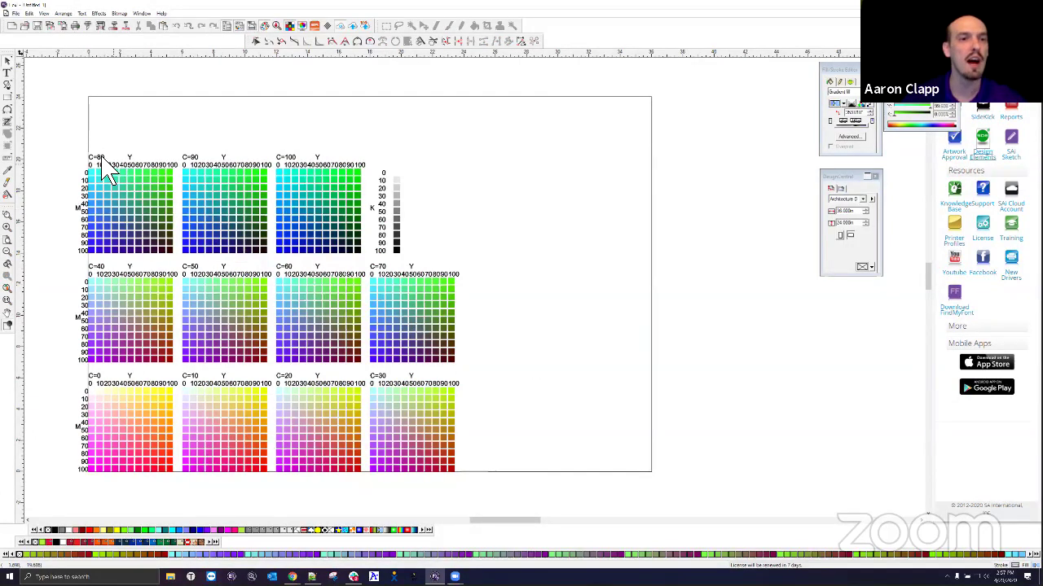
Select all the CMYK swatches with their labels and delete them from the page.
drag(57, 129, 486, 434)
drag(522, 503, 507, 503)
key(Delete)
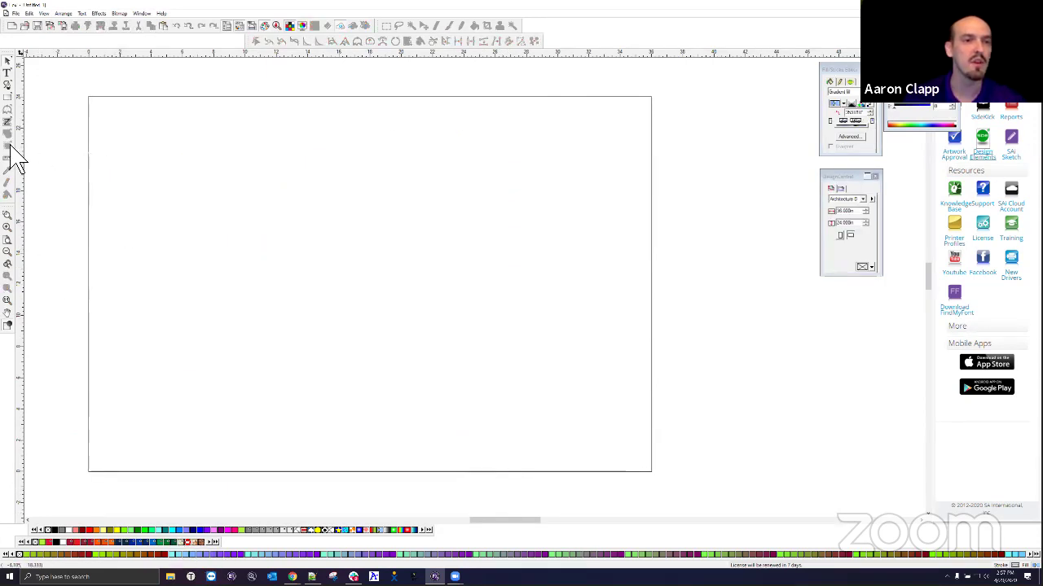
Create a labelled swatch chart from the current palette, using the custom New Table of PANTONE colors as its source.
click(44, 14)
mouse_move(89, 171)
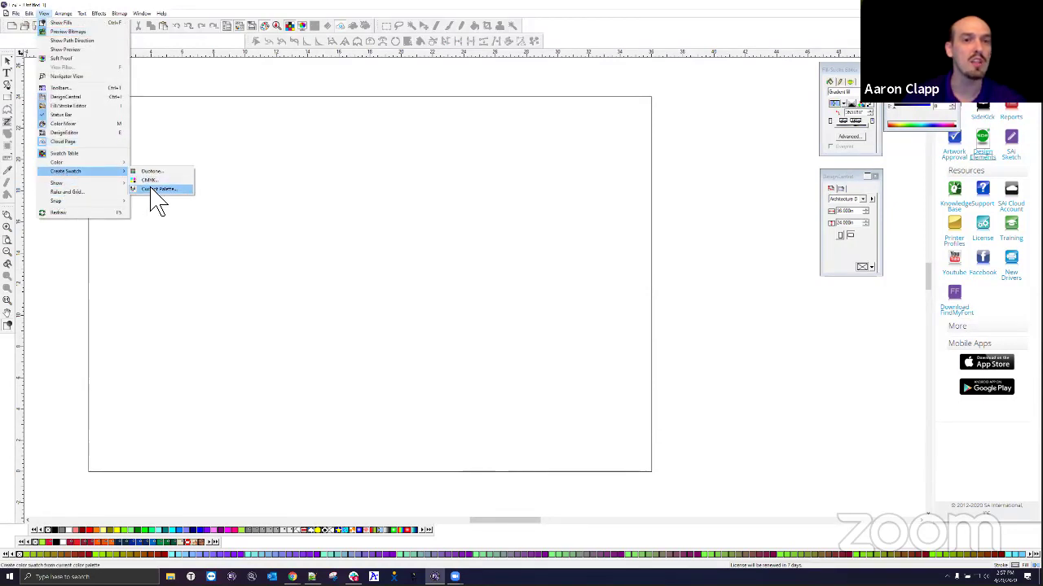
click(151, 191)
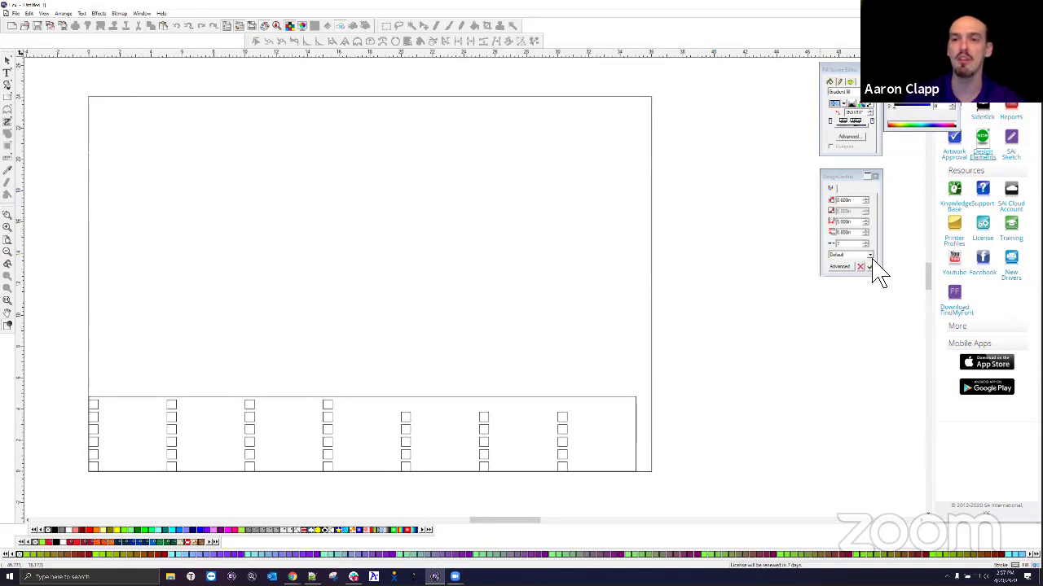
click(863, 257)
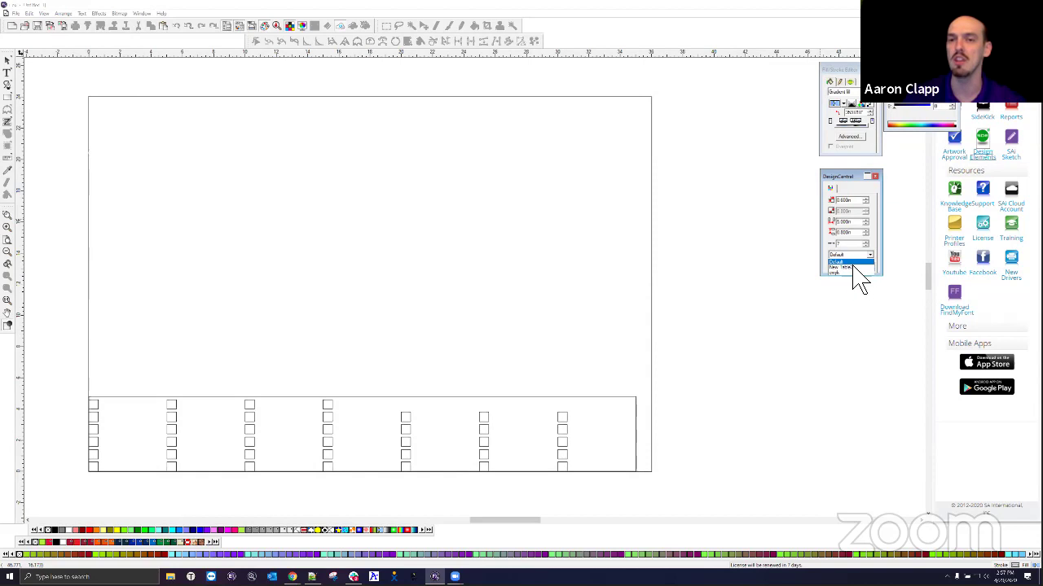
click(855, 266)
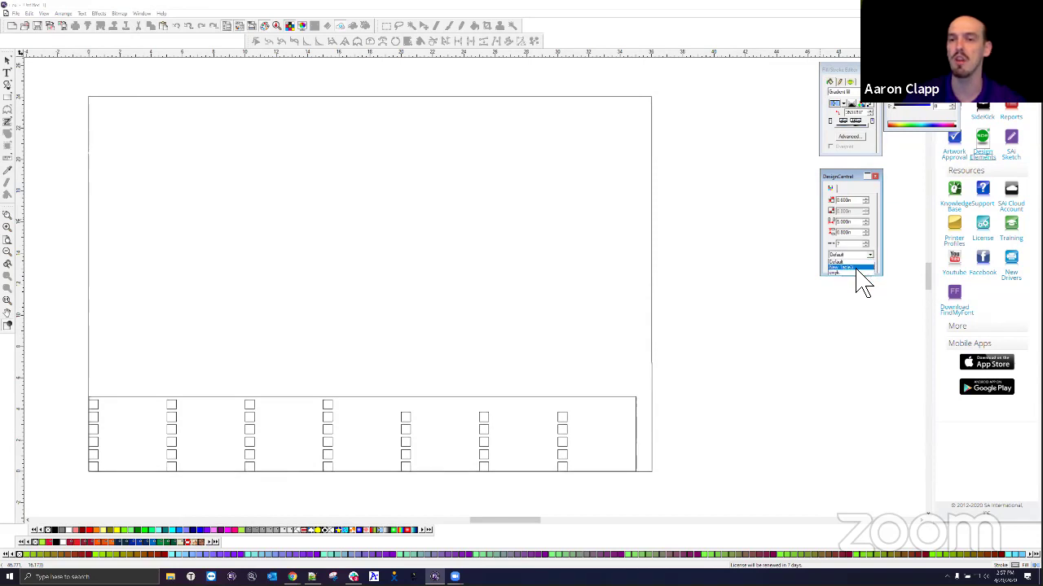
click(870, 268)
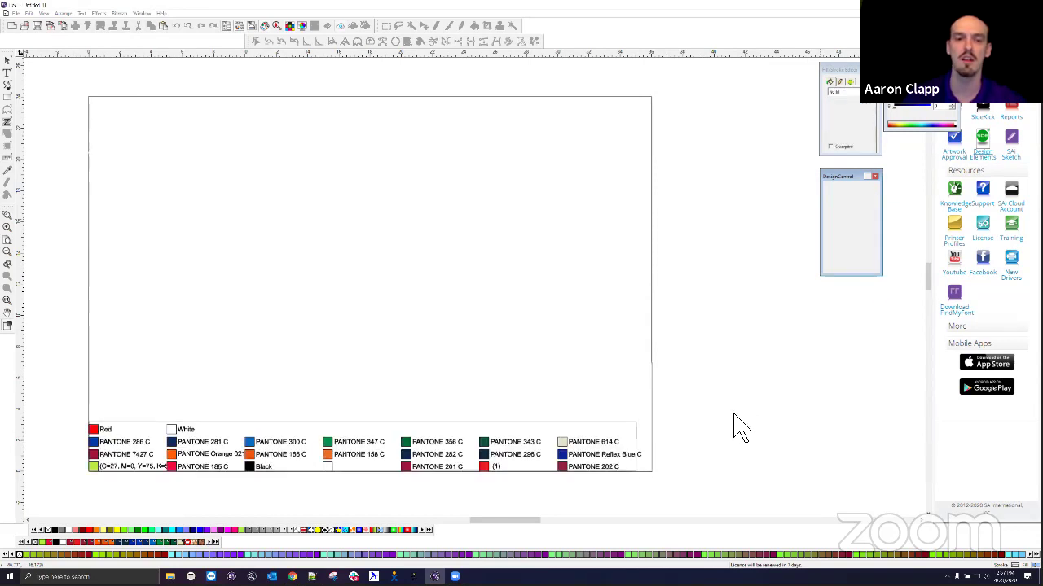